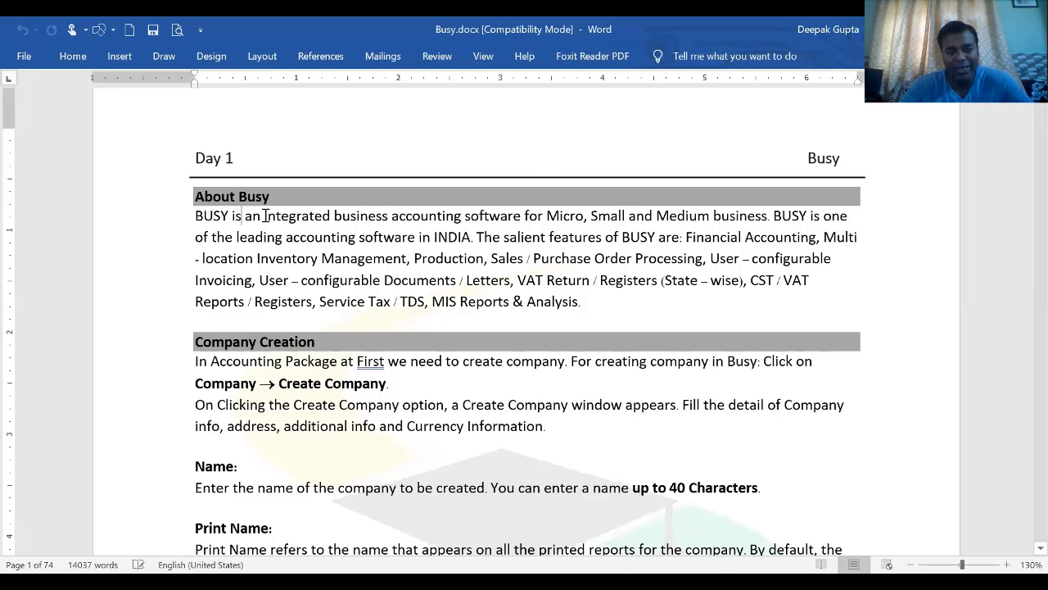
Review the Busy notes on company creation, from the naming and financial-year fields to saving and creating the super user
{"action": "scroll", "coordinate": [265, 214], "scroll_direction": "down", "scroll_amount": 3}
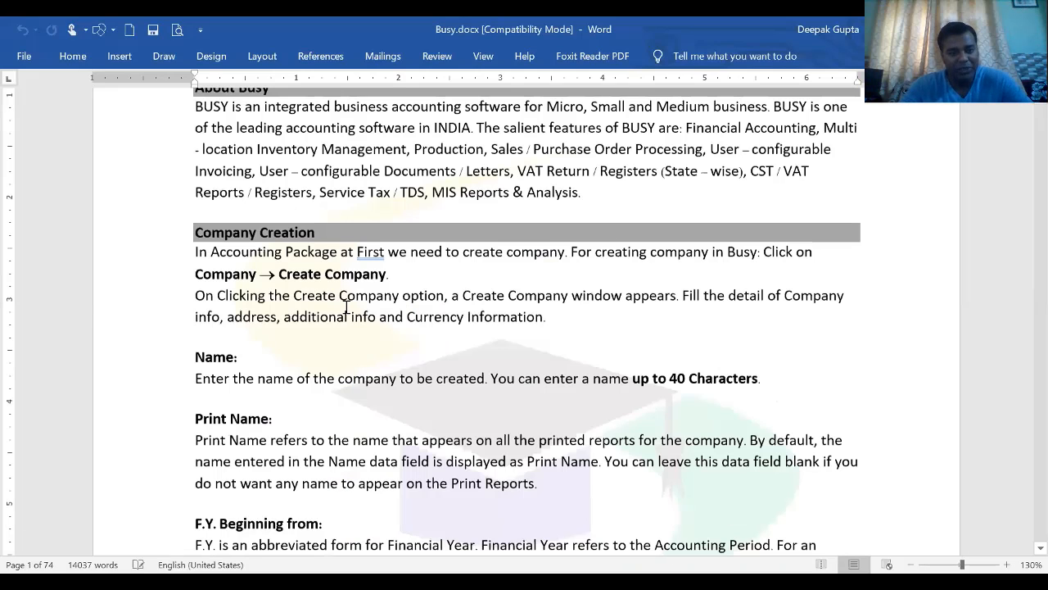
{"action": "scroll", "coordinate": [316, 262], "scroll_direction": "down", "scroll_amount": 2}
{"action": "scroll", "coordinate": [318, 265], "scroll_direction": "down", "scroll_amount": 7}
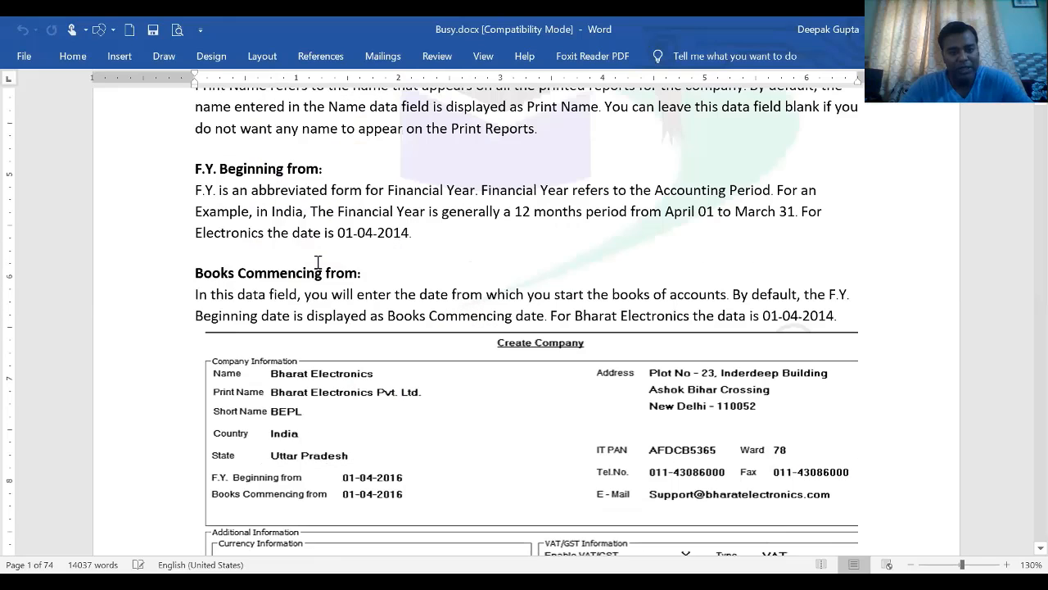
{"action": "scroll", "coordinate": [271, 204], "scroll_direction": "up", "scroll_amount": 3}
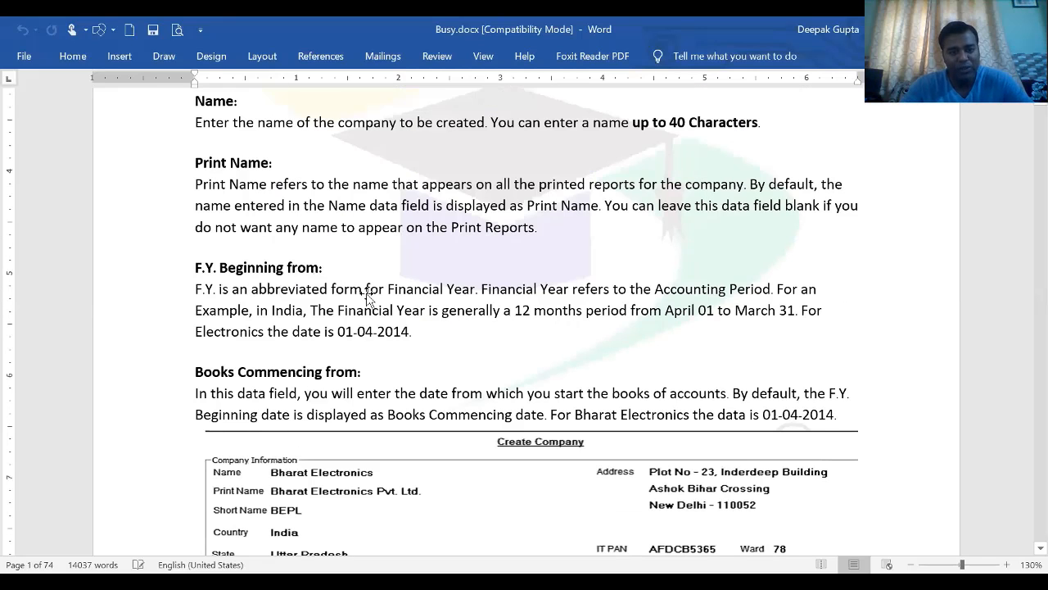
{"action": "scroll", "coordinate": [366, 296], "scroll_direction": "down", "scroll_amount": 17}
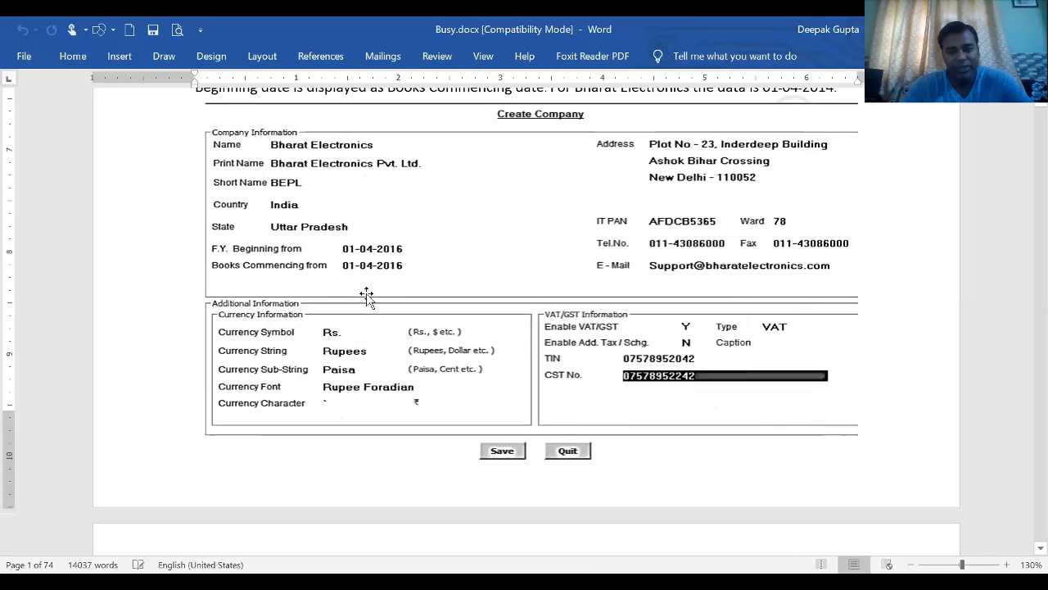
{"action": "scroll", "coordinate": [367, 297], "scroll_direction": "down", "scroll_amount": 11}
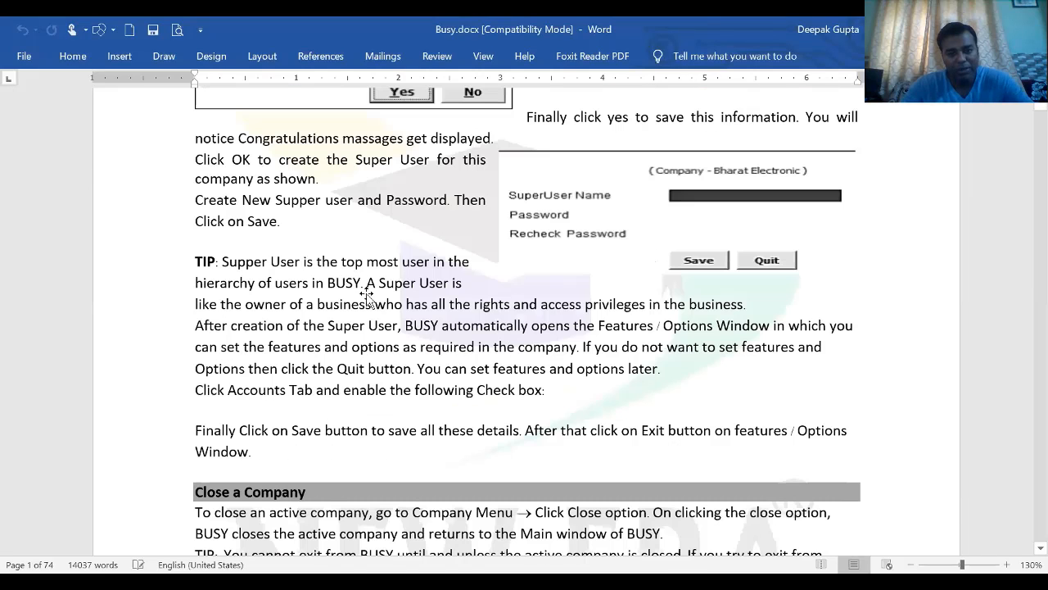
{"action": "scroll", "coordinate": [366, 296], "scroll_direction": "up", "scroll_amount": 7}
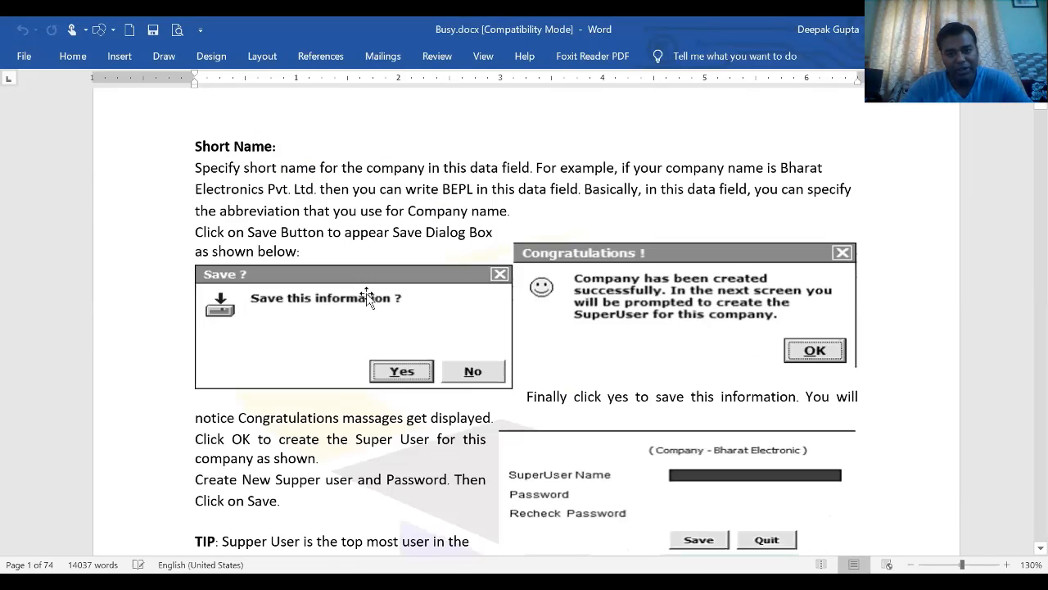
{"action": "scroll", "coordinate": [366, 296], "scroll_direction": "up", "scroll_amount": 4}
{"action": "scroll", "coordinate": [445, 361], "scroll_direction": "down", "scroll_amount": 5}
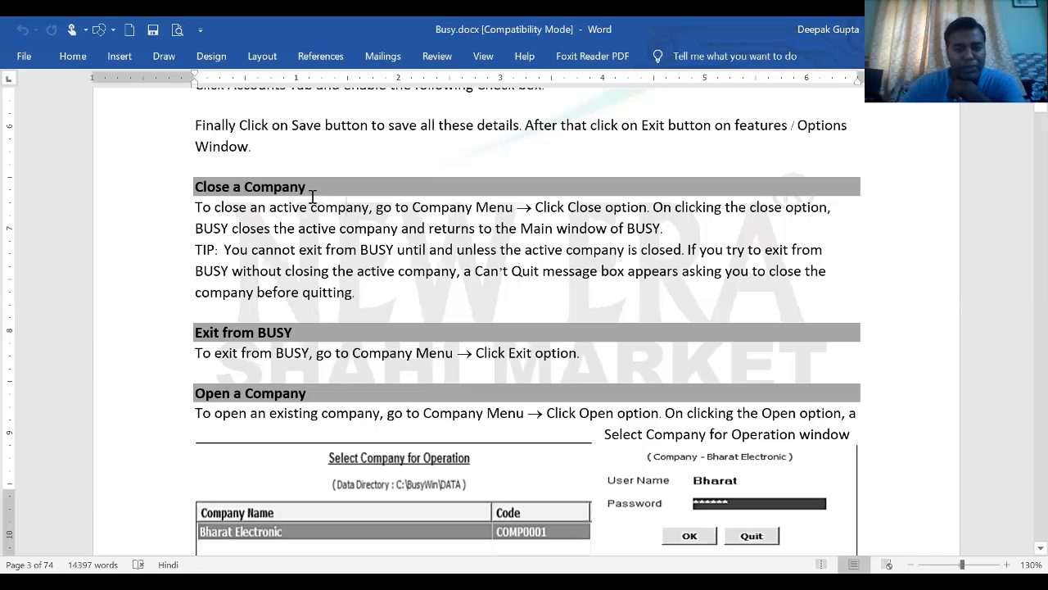
Read the notes on closing, opening, modifying and deleting a company, through to the start of the Account Master section
{"action": "left_click", "coordinate": [369, 211]}
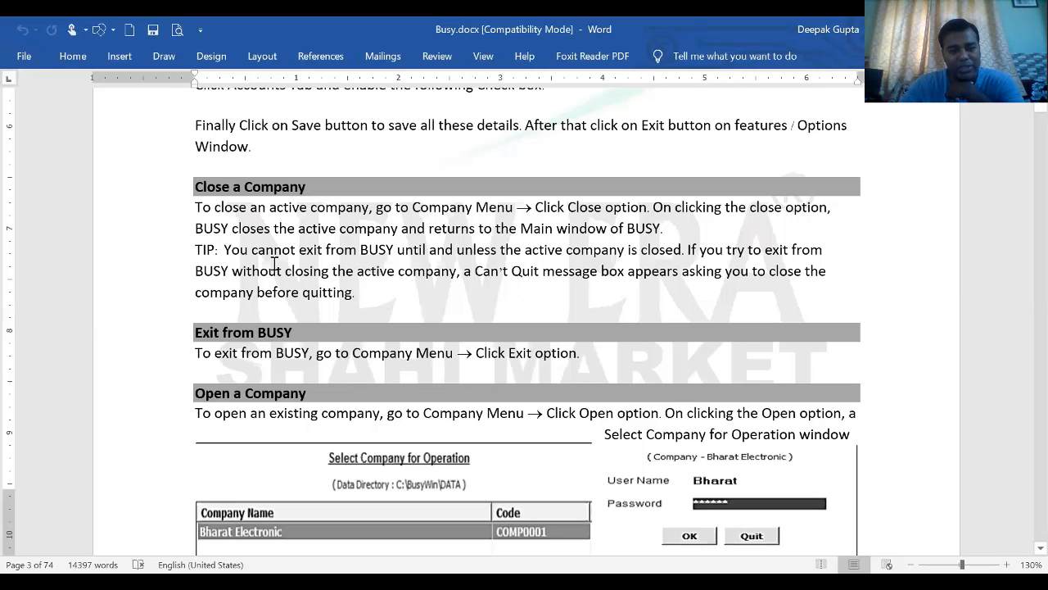
{"action": "scroll", "coordinate": [391, 322], "scroll_direction": "down", "scroll_amount": 2}
{"action": "scroll", "coordinate": [391, 322], "scroll_direction": "down", "scroll_amount": 2}
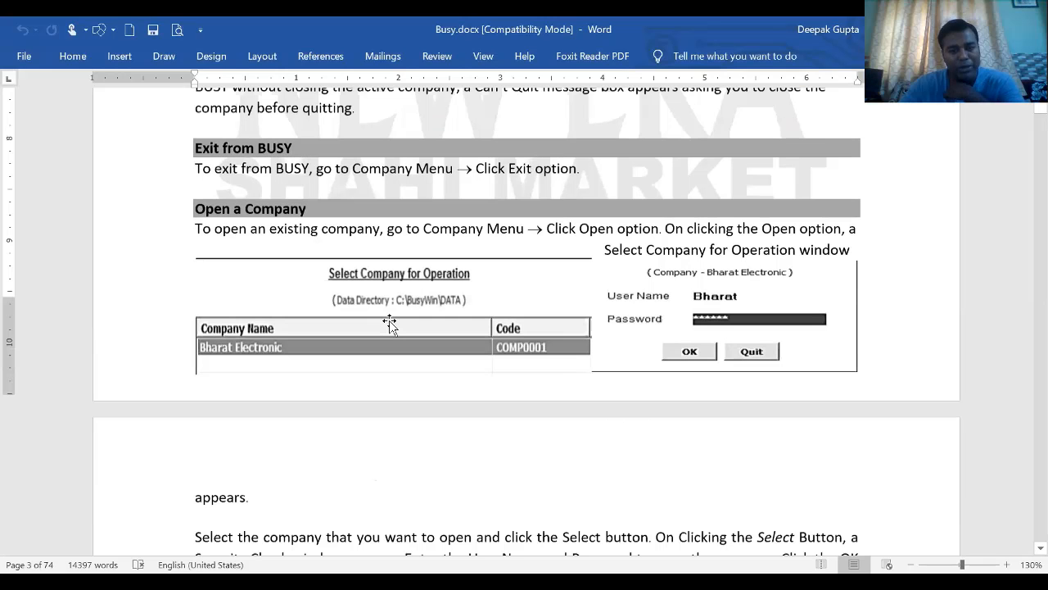
{"action": "scroll", "coordinate": [390, 324], "scroll_direction": "down", "scroll_amount": 9}
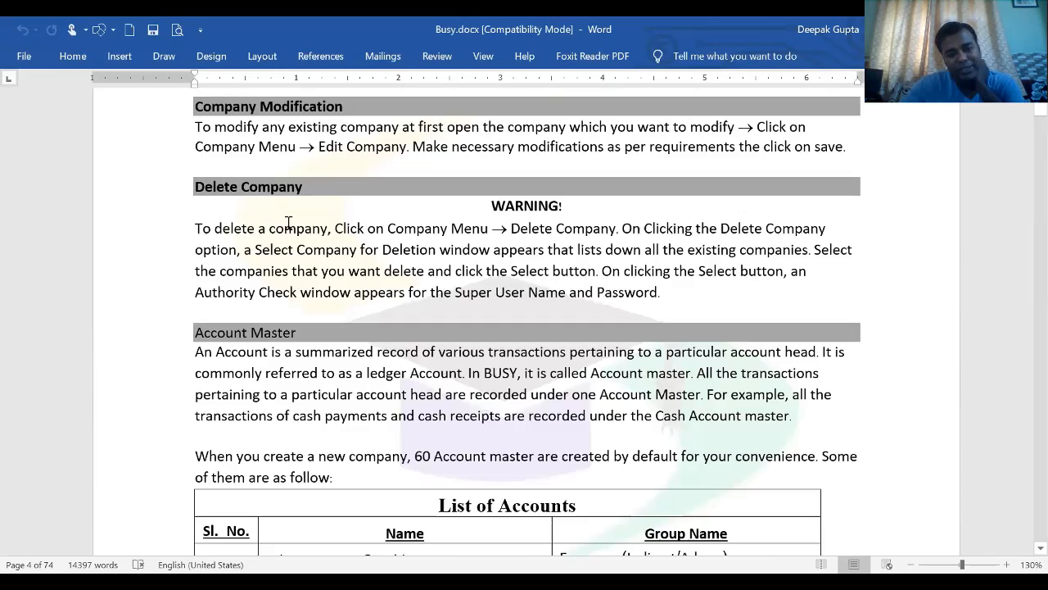
{"action": "scroll", "coordinate": [388, 320], "scroll_direction": "up", "scroll_amount": 8}
{"action": "scroll", "coordinate": [321, 250], "scroll_direction": "down", "scroll_amount": 7}
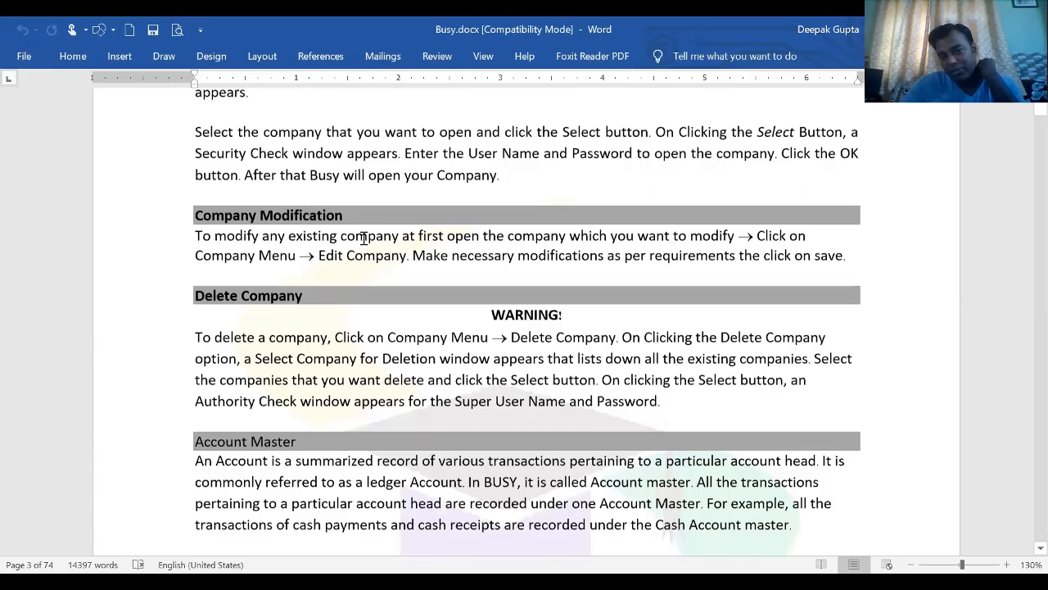
{"action": "scroll", "coordinate": [362, 237], "scroll_direction": "down", "scroll_amount": 1}
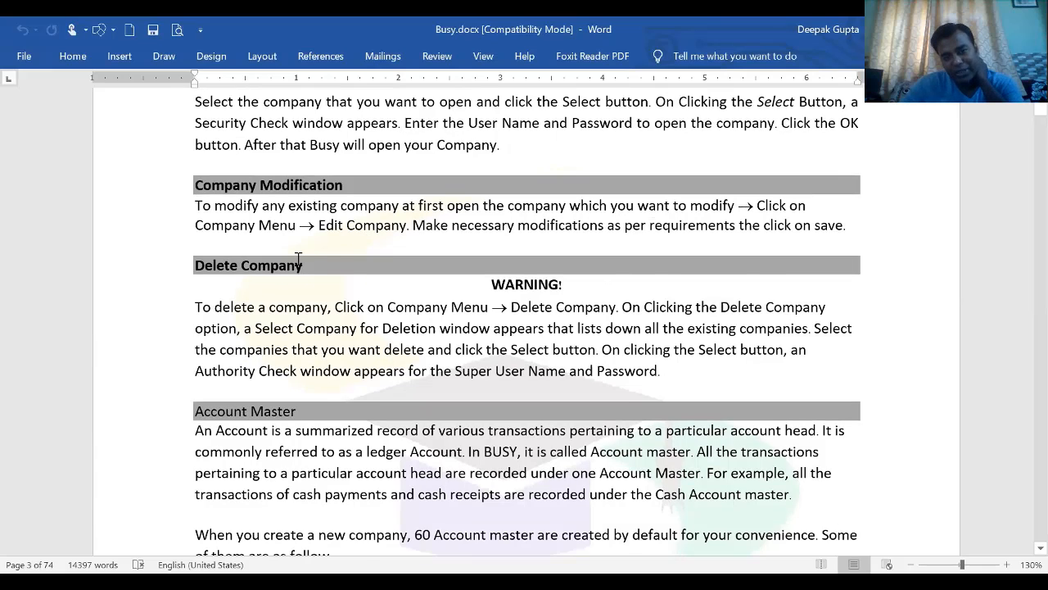
{"action": "scroll", "coordinate": [299, 259], "scroll_direction": "down", "scroll_amount": 3}
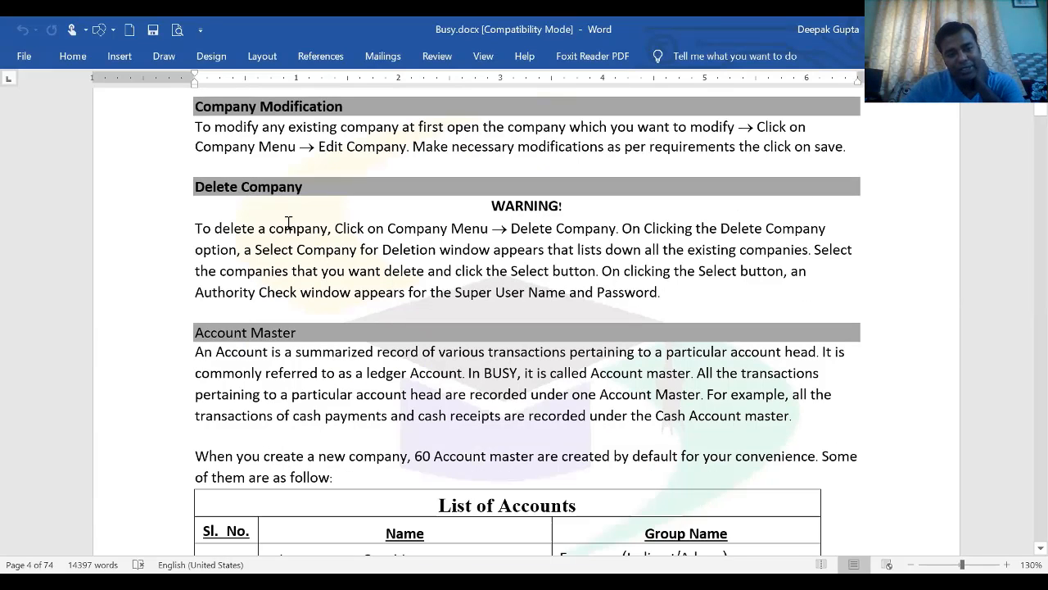
{"action": "scroll", "coordinate": [288, 223], "scroll_direction": "down", "scroll_amount": 2}
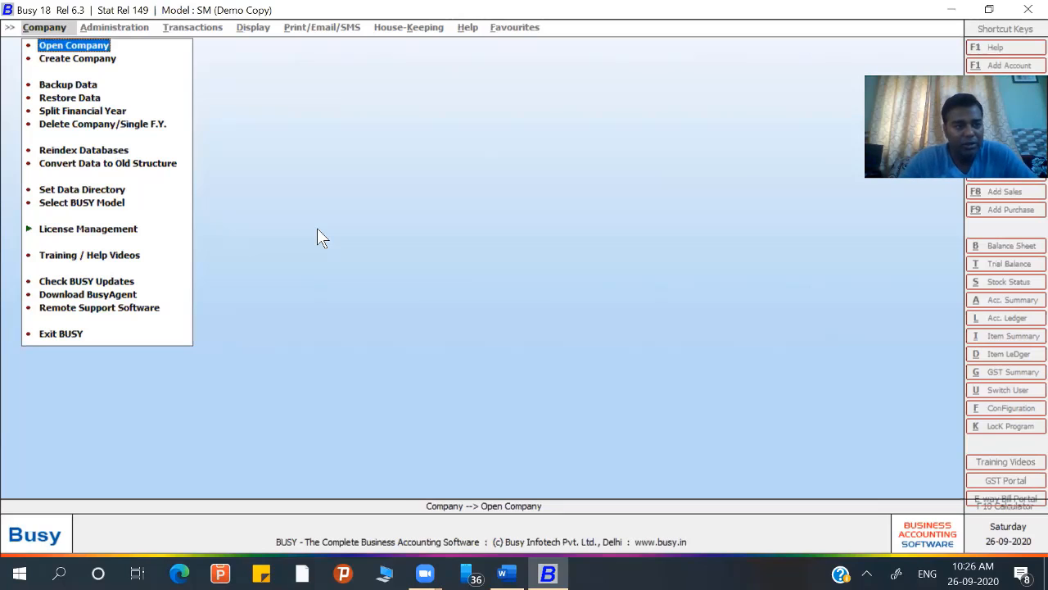
Switch to Busy and open Dhirendra Company (2020-21), entering the account password
{"action": "key", "text": "Return"}
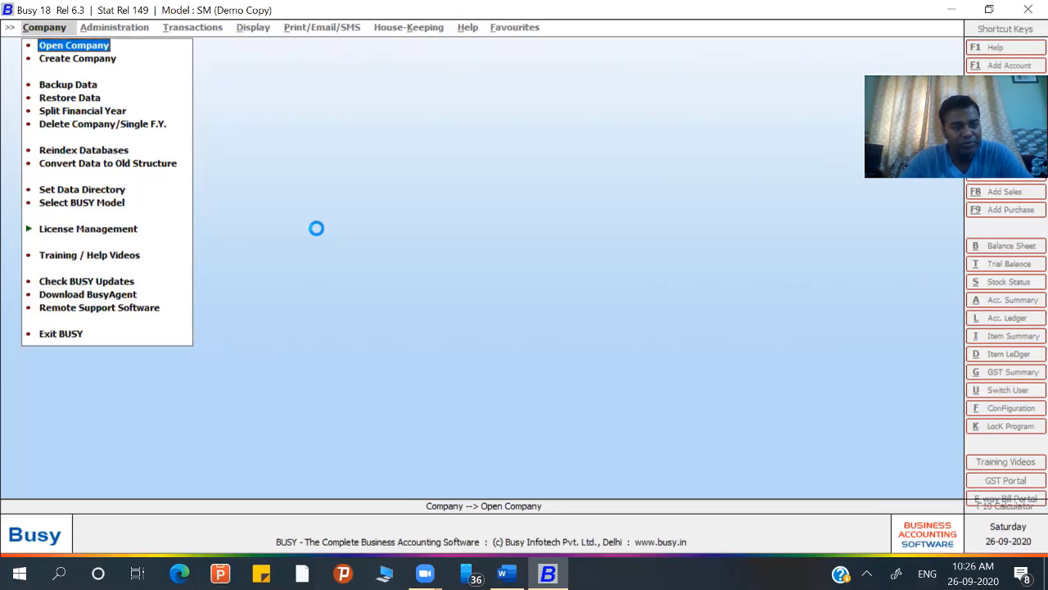
{"action": "key", "text": "Up"}
{"action": "key", "text": "Return"}
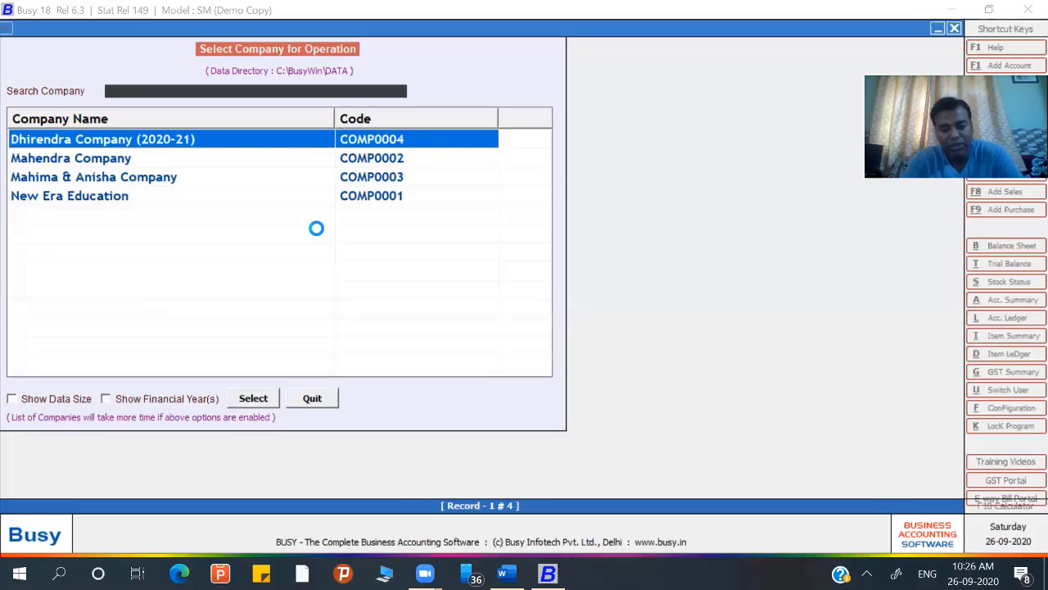
{"action": "key", "text": "BackSpace"}
{"action": "key", "text": "BackSpace"}
{"action": "key", "text": "BackSpace"}
{"action": "key", "text": "BackSpace"}
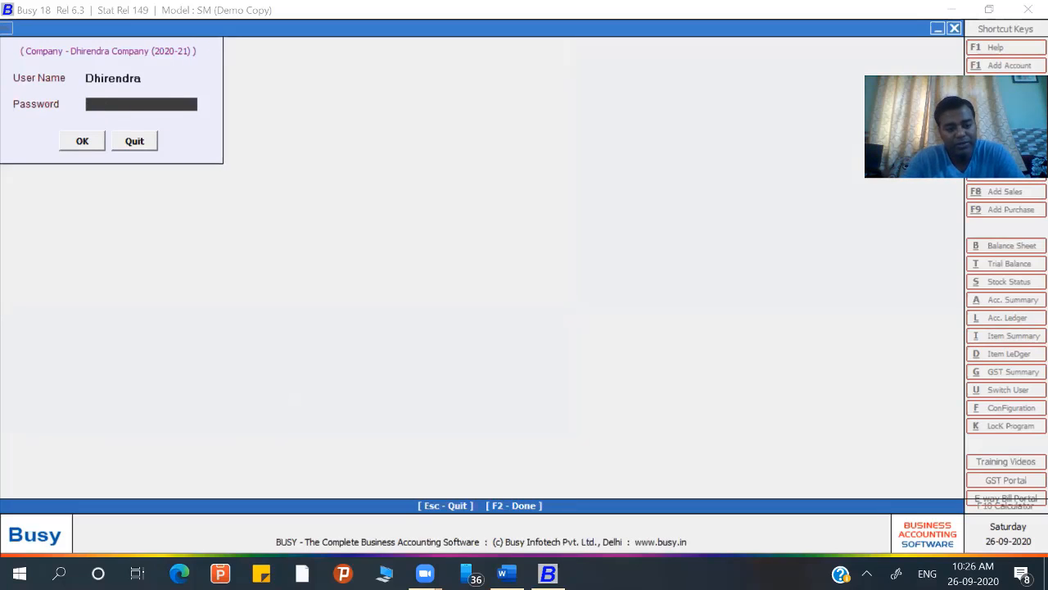
{"action": "type", "text": "******"}
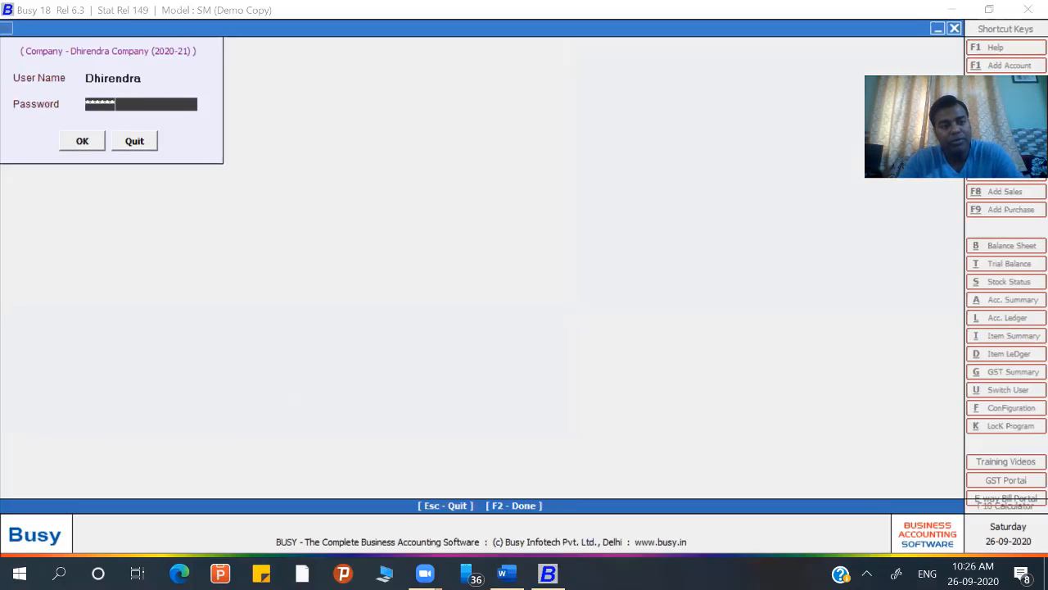
{"action": "key", "text": "Return"}
Leave the administration configuration options and close the active company
{"action": "left_click", "coordinate": [85, 57]}
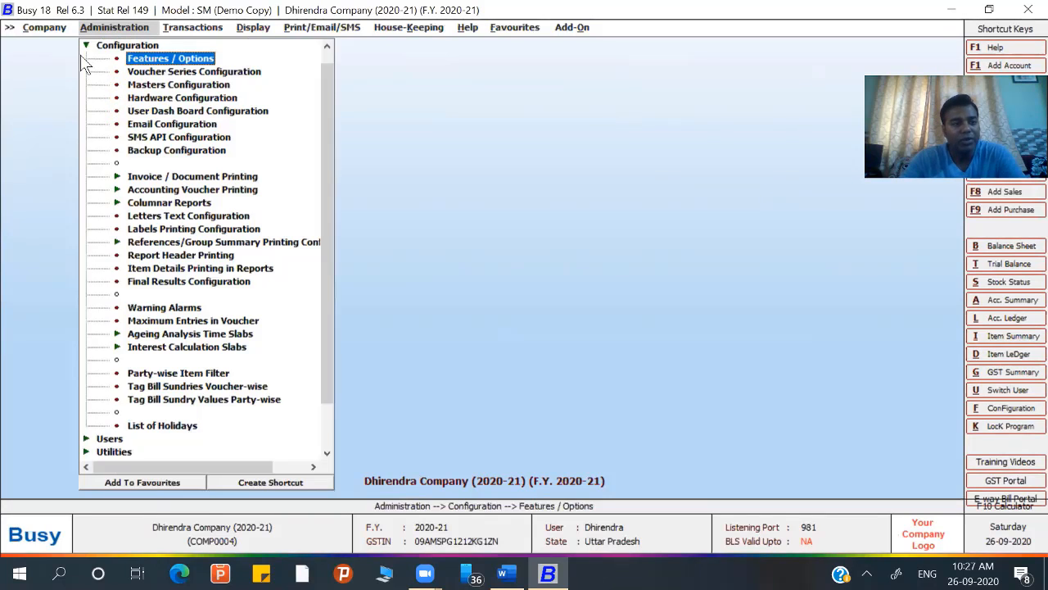
{"action": "key", "text": "Escape"}
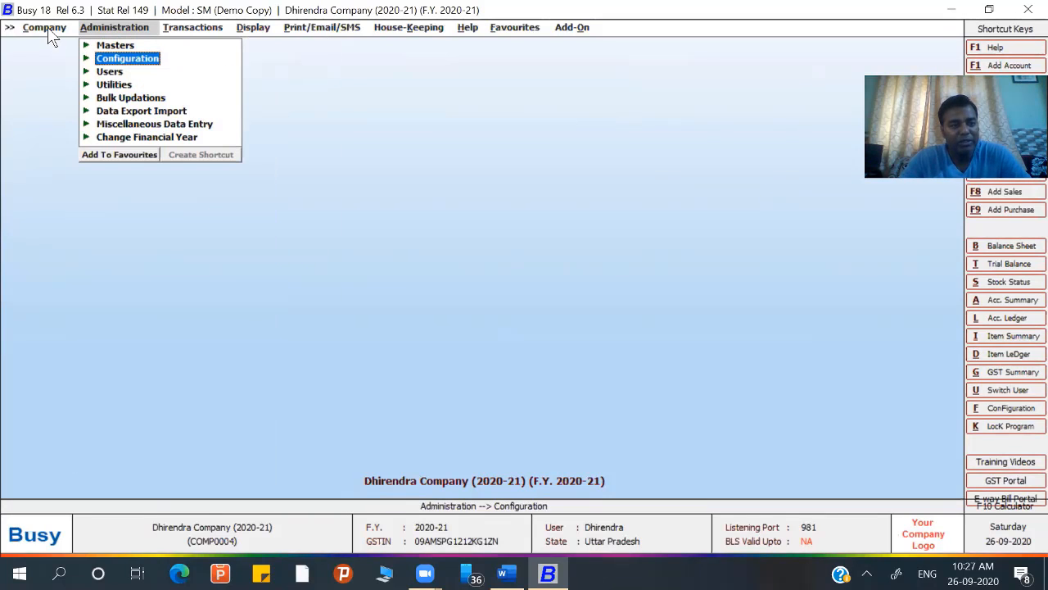
{"action": "left_click", "coordinate": [47, 27]}
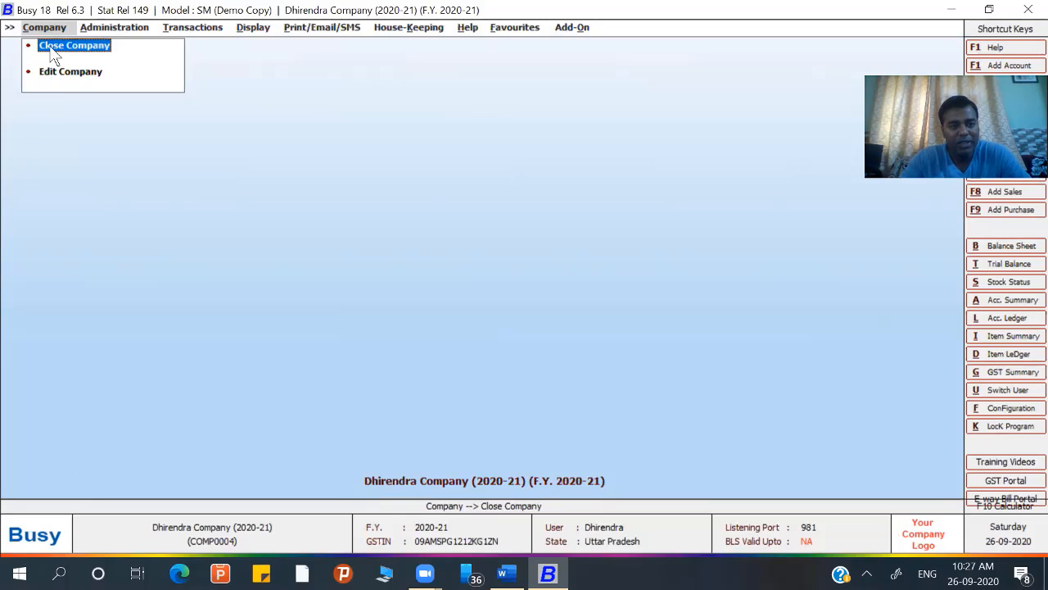
{"action": "left_click", "coordinate": [51, 46]}
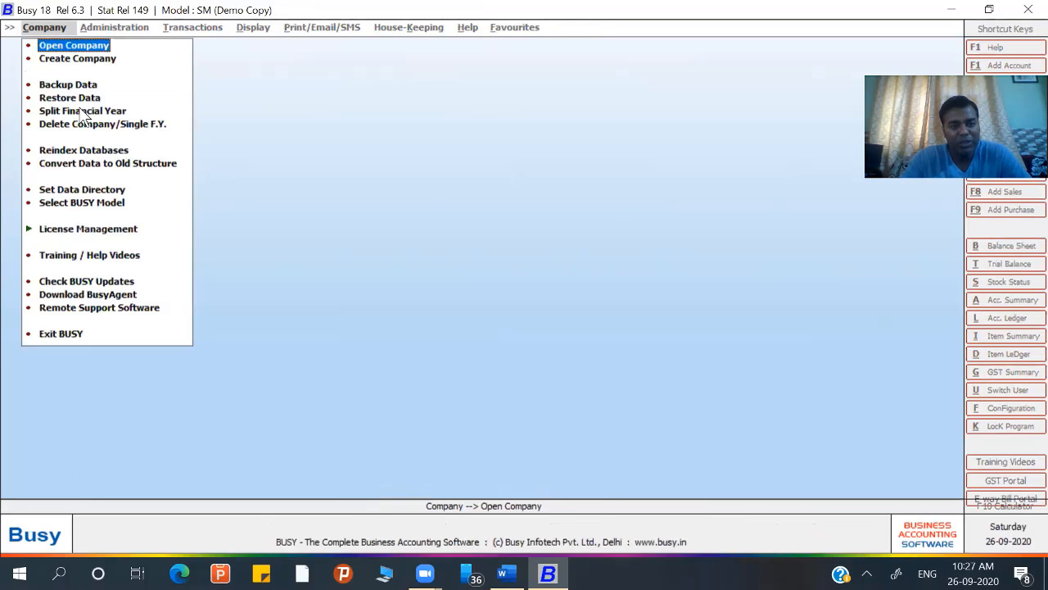
Start a data backup and choose Dhirendra Company (2020-21) as the company to back up
{"action": "key", "text": "Down"}
{"action": "key", "text": "Down"}
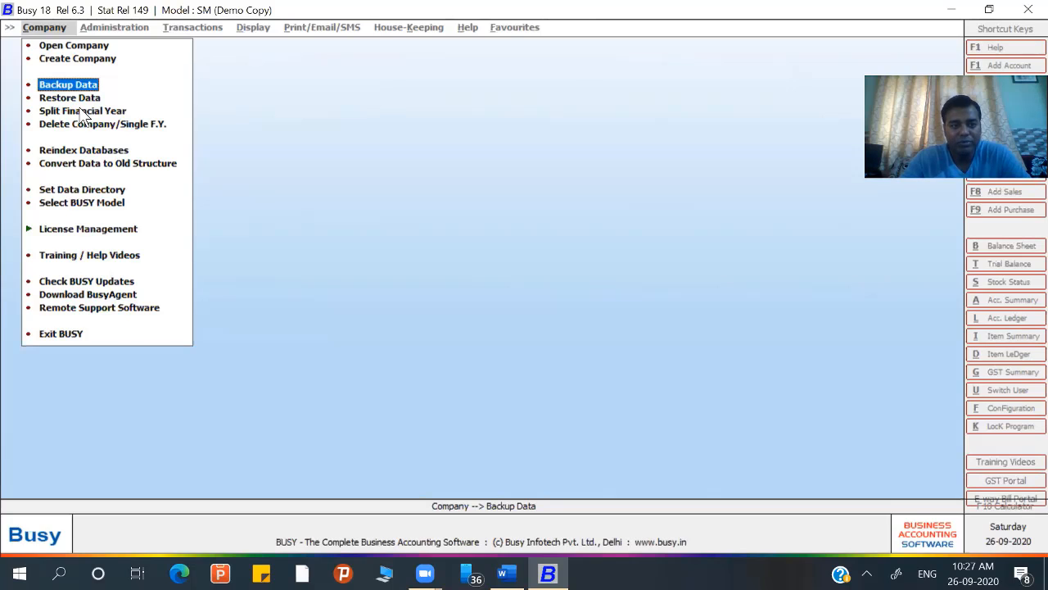
{"action": "key", "text": "Return"}
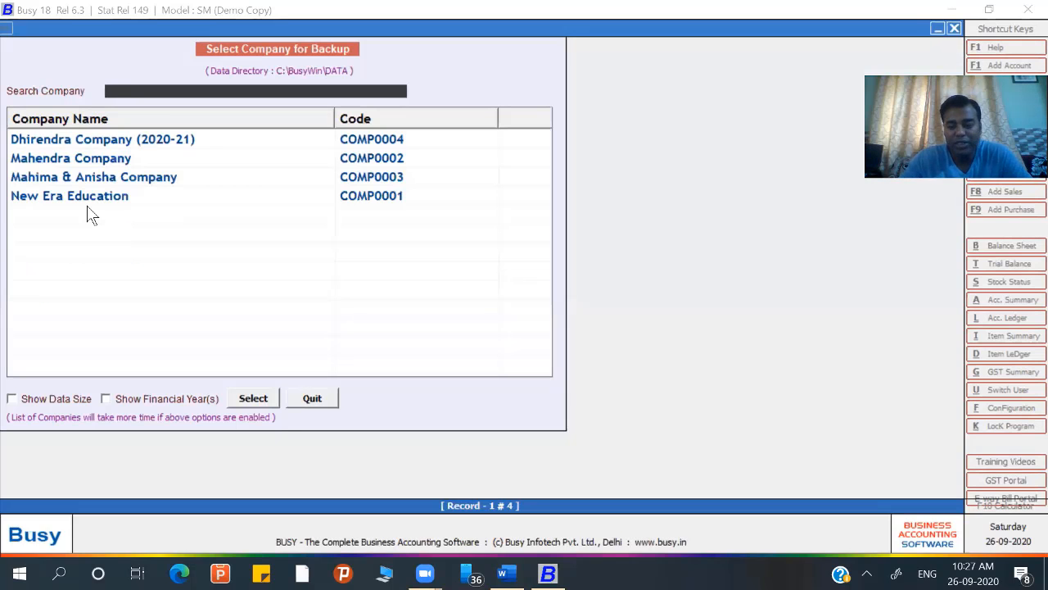
{"action": "key", "text": "Down"}
{"action": "key", "text": "Return"}
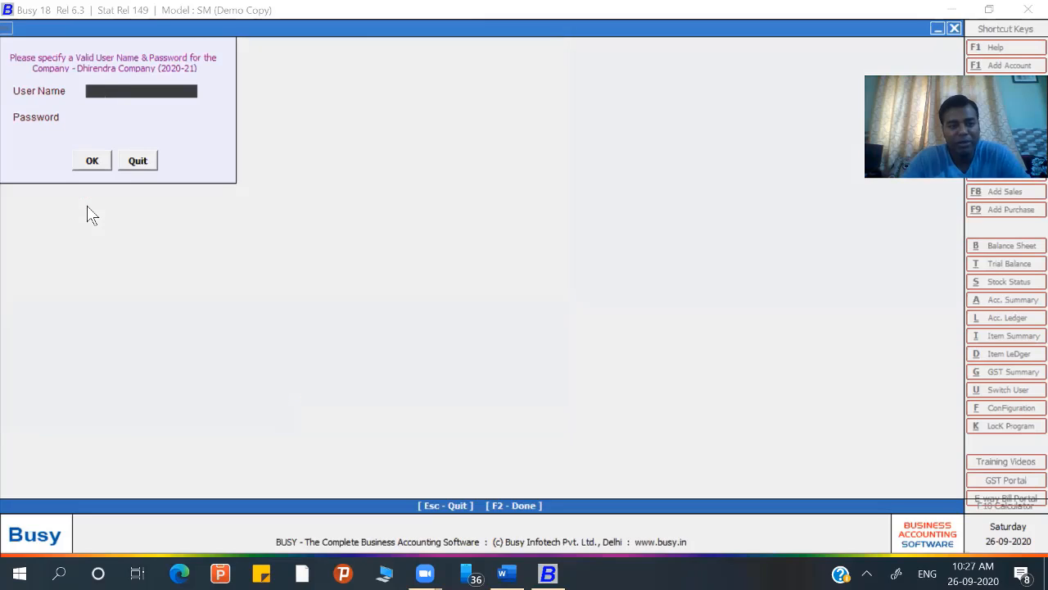
Authorize the backup by entering the company's user name and password
{"action": "type", "text": "dhi"}
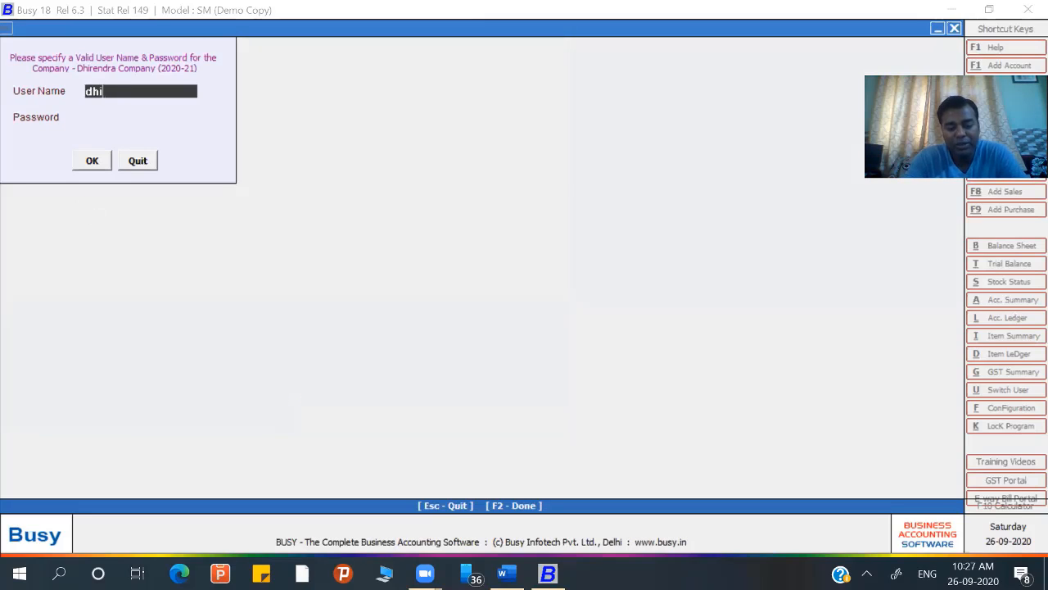
{"action": "type", "text": "rendra"}
{"action": "key", "text": "Return"}
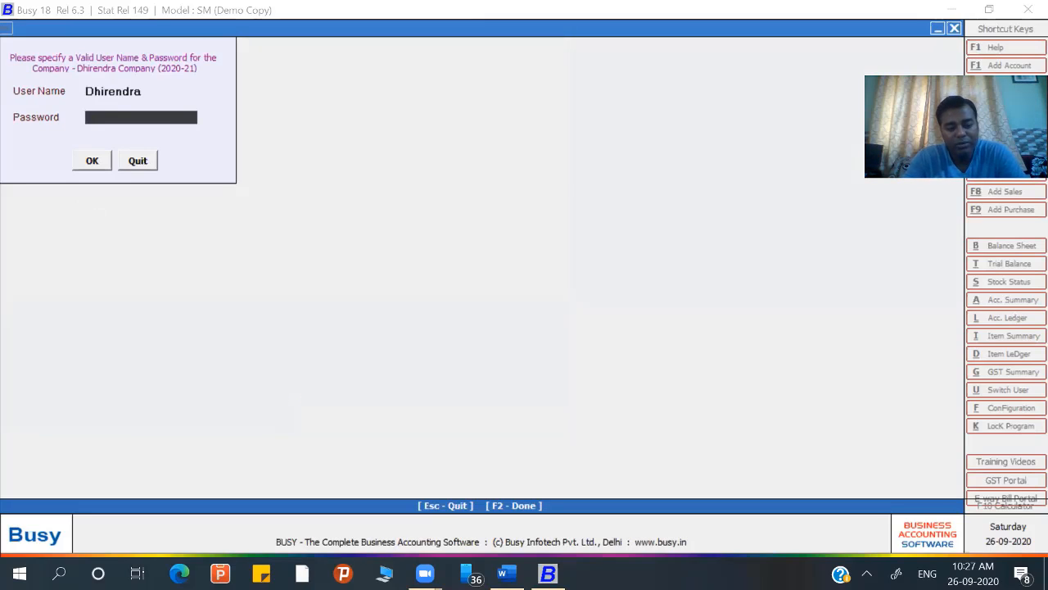
{"action": "type", "text": "******"}
{"action": "key", "text": "Return"}
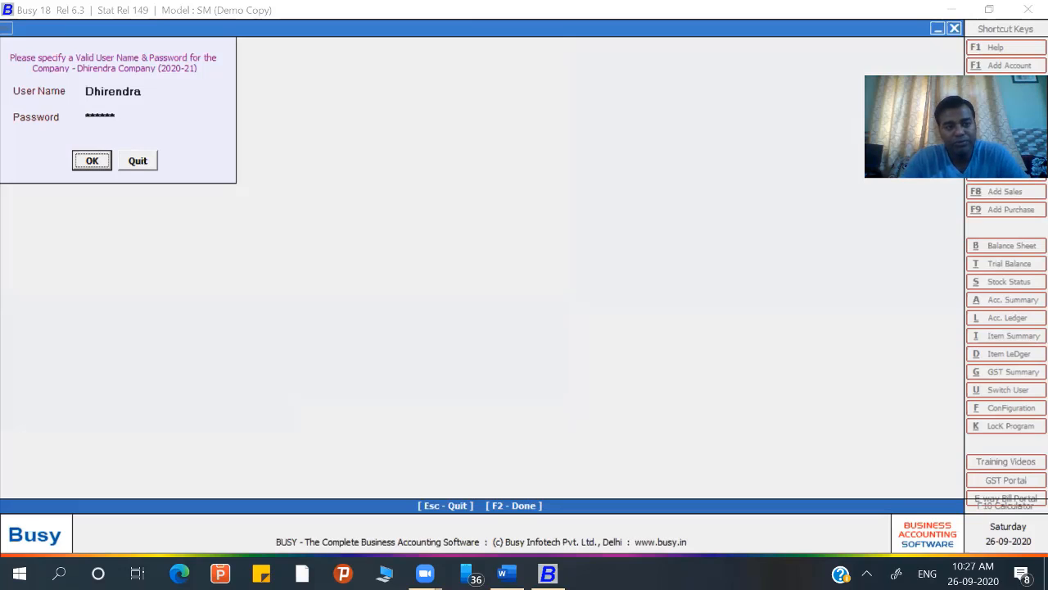
{"action": "key", "text": "Return"}
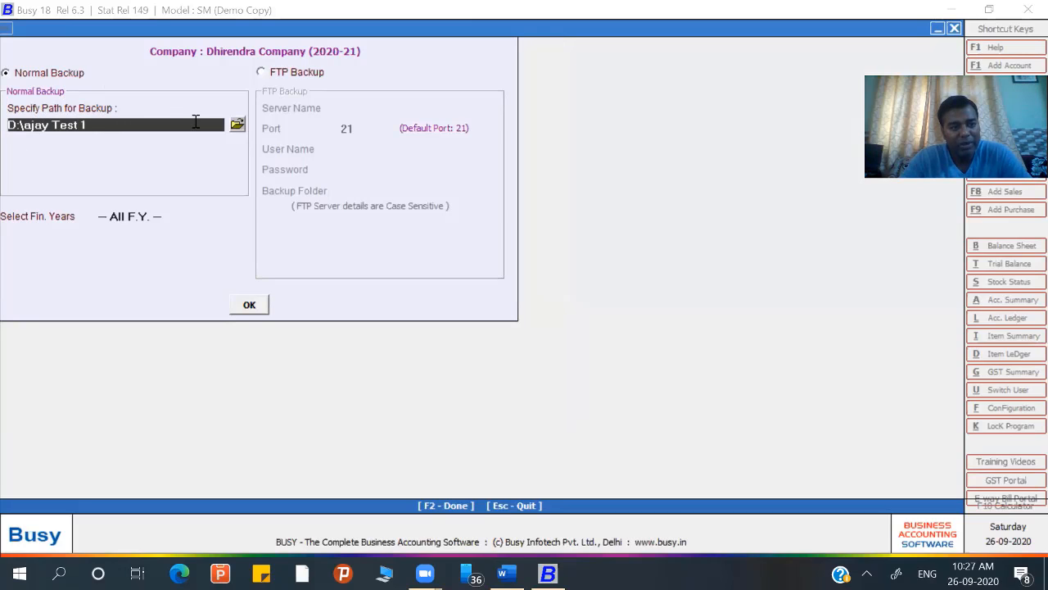
Set the normal backup path to the Desktop folder named after the computer's owner, and select all financial years
{"action": "left_click", "coordinate": [239, 125]}
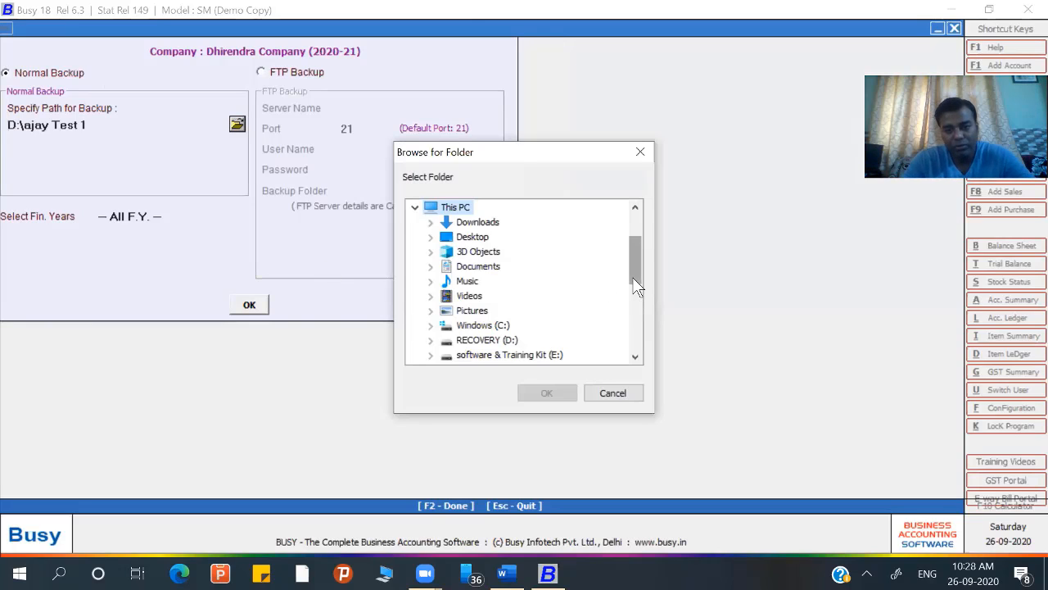
{"action": "scroll", "coordinate": [637, 308], "scroll_direction": "down", "scroll_amount": 2}
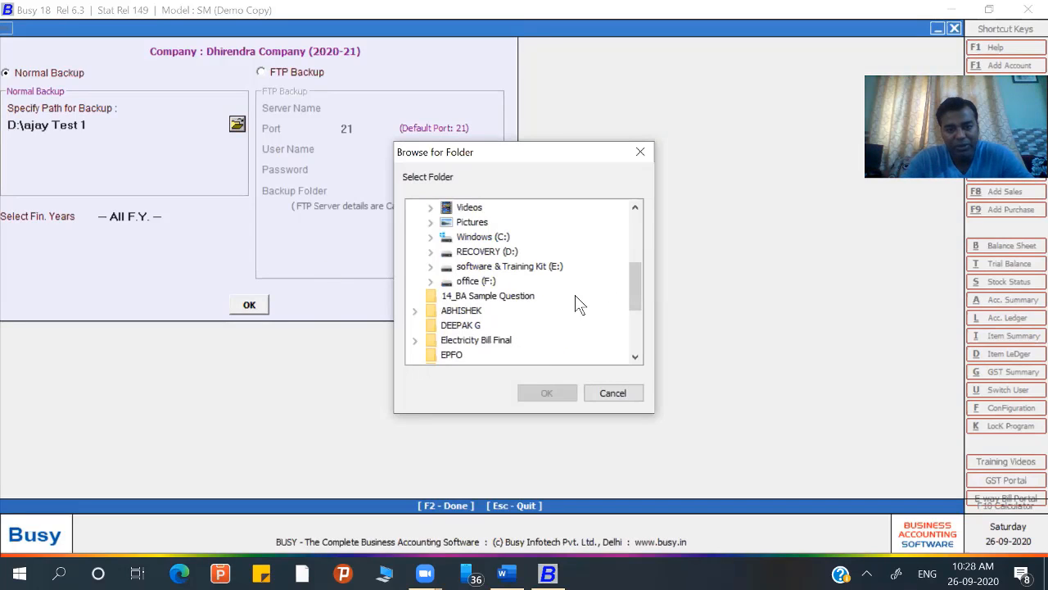
{"action": "scroll", "coordinate": [491, 275], "scroll_direction": "up", "scroll_amount": 2}
{"action": "double_click", "coordinate": [450, 256]}
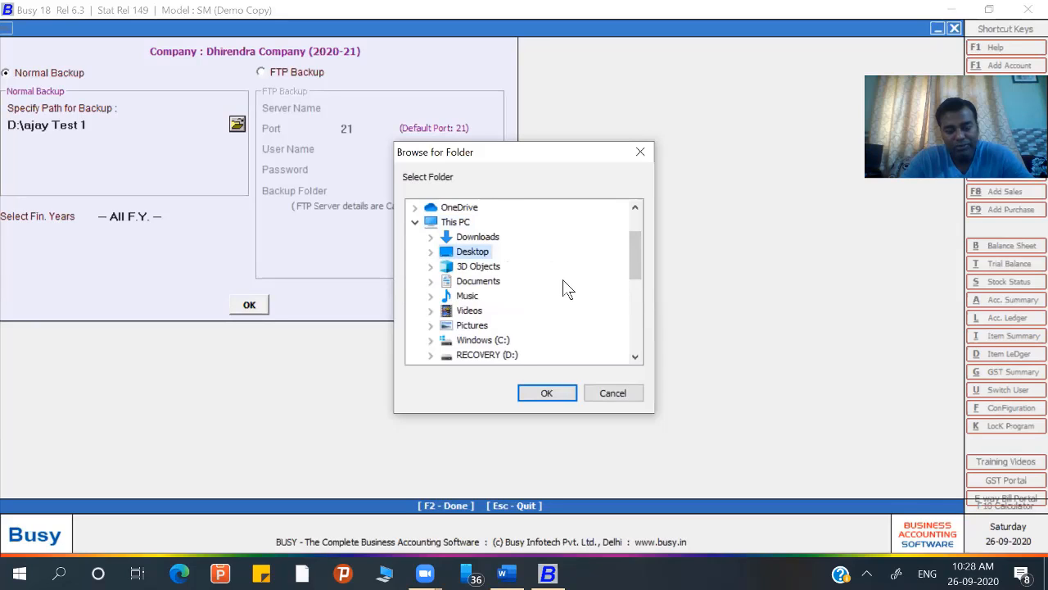
{"action": "left_click", "coordinate": [459, 267]}
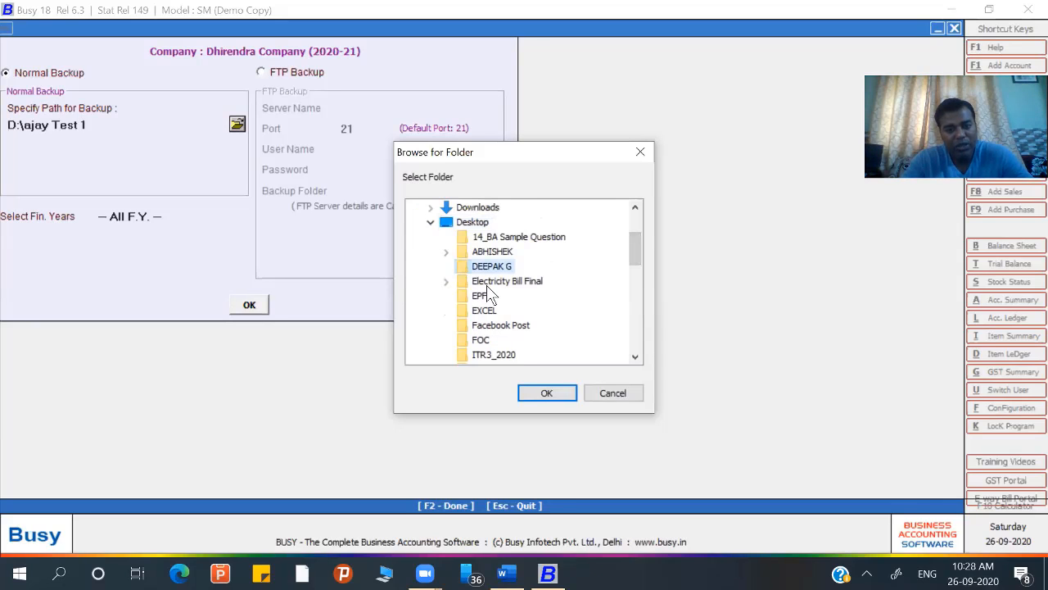
{"action": "left_click", "coordinate": [529, 393]}
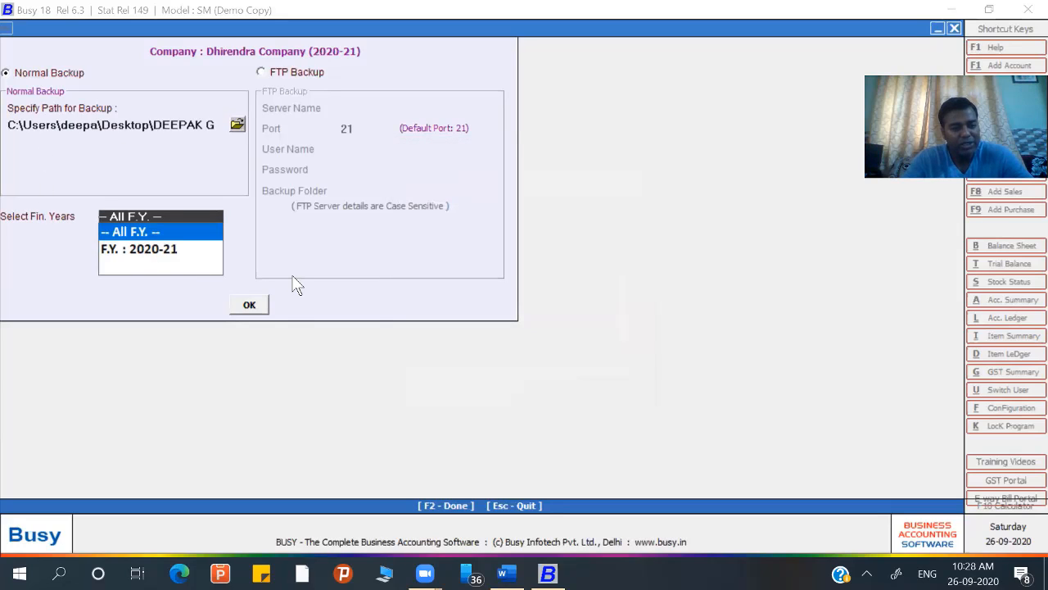
{"action": "key", "text": "Return"}
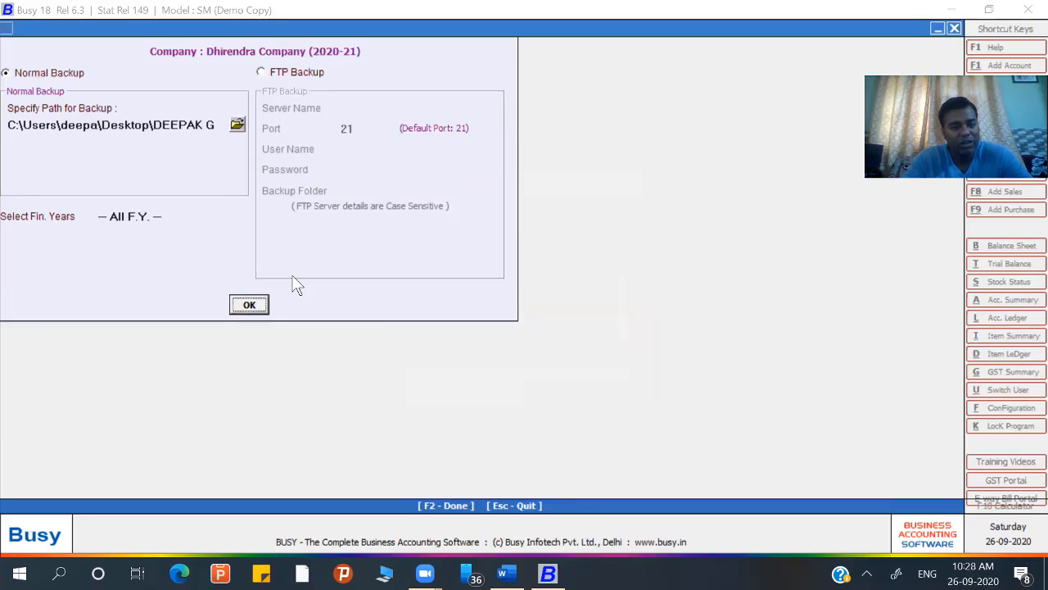
Run the backup of Dhirendra Company (2020-21), decline another copy, and leave the backup company selection
{"action": "key", "text": "Return"}
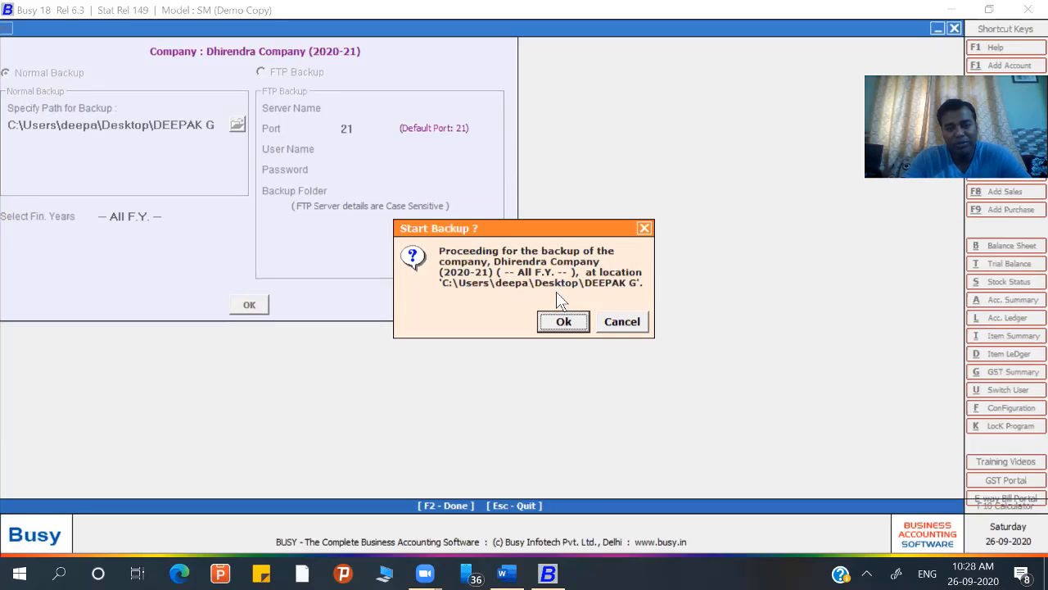
{"action": "left_click", "coordinate": [563, 322]}
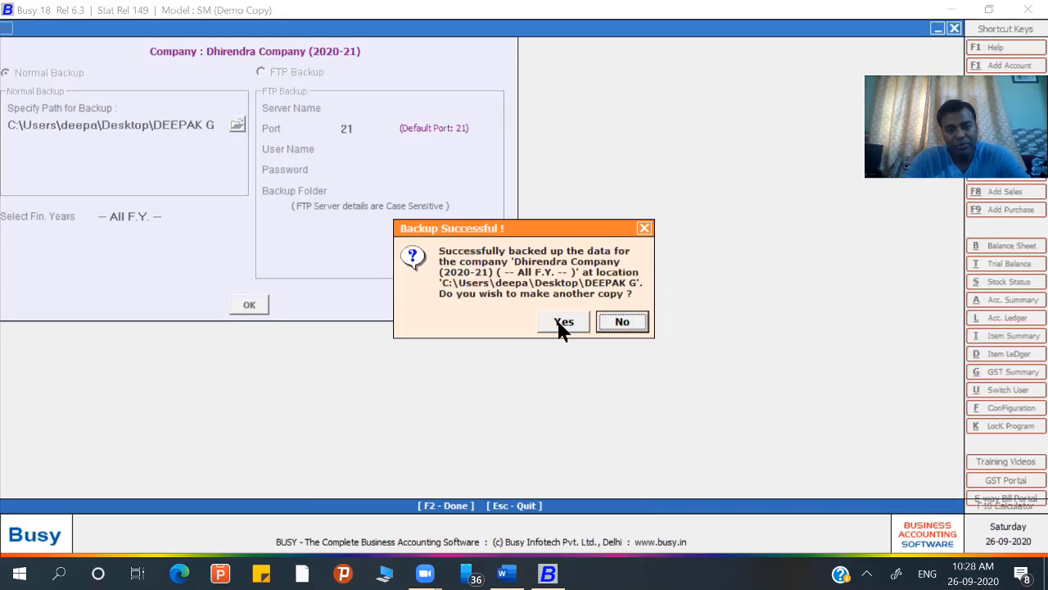
{"action": "left_click", "coordinate": [610, 328]}
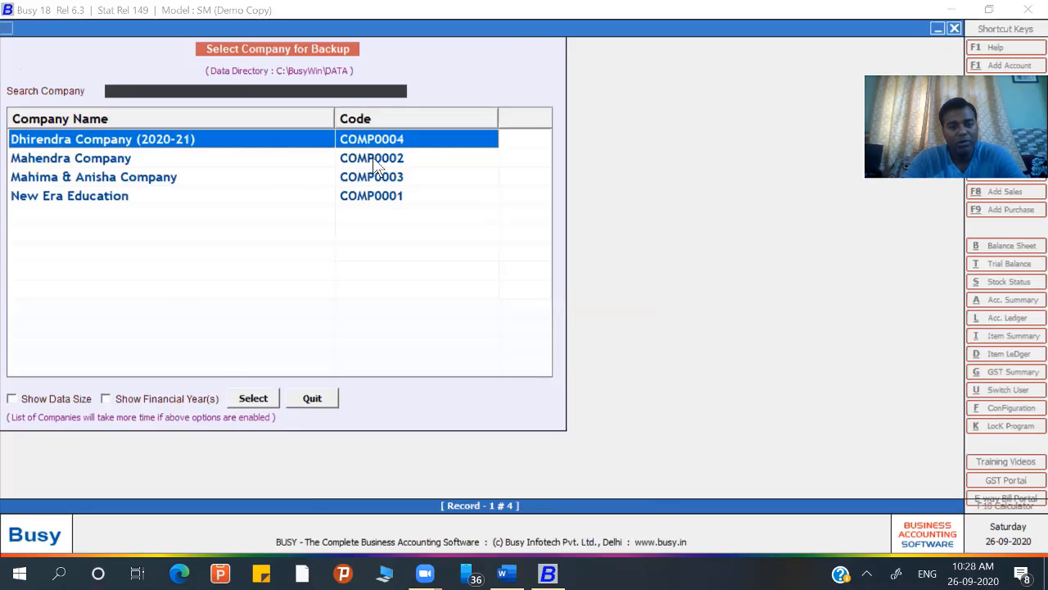
{"action": "key", "text": "Escape"}
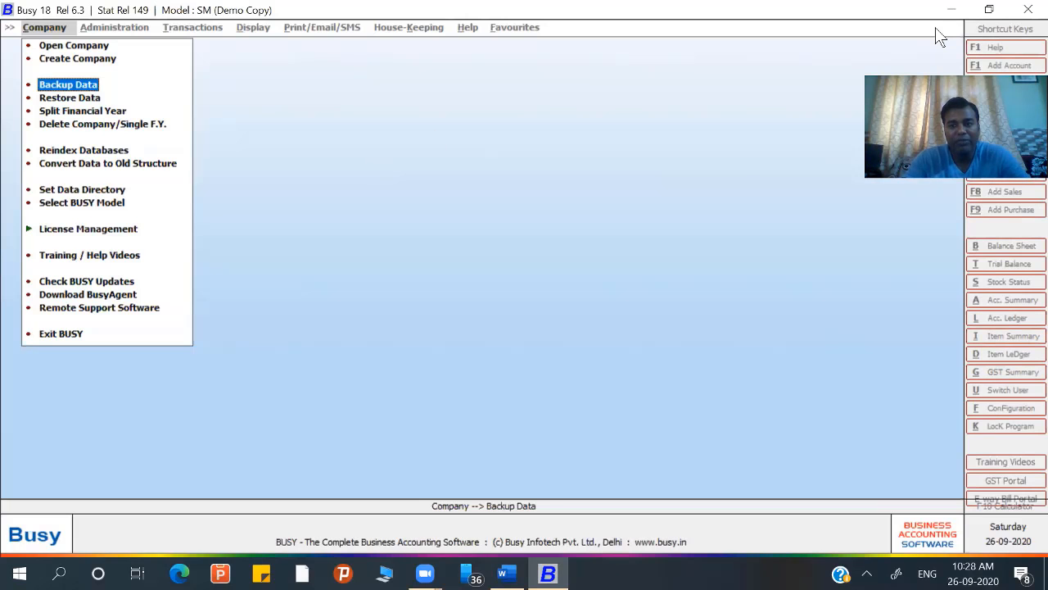
Switch to the desktop and examine the backup files in the folder named after the computer's owner, closing the folder when done
{"action": "left_click", "coordinate": [951, 9]}
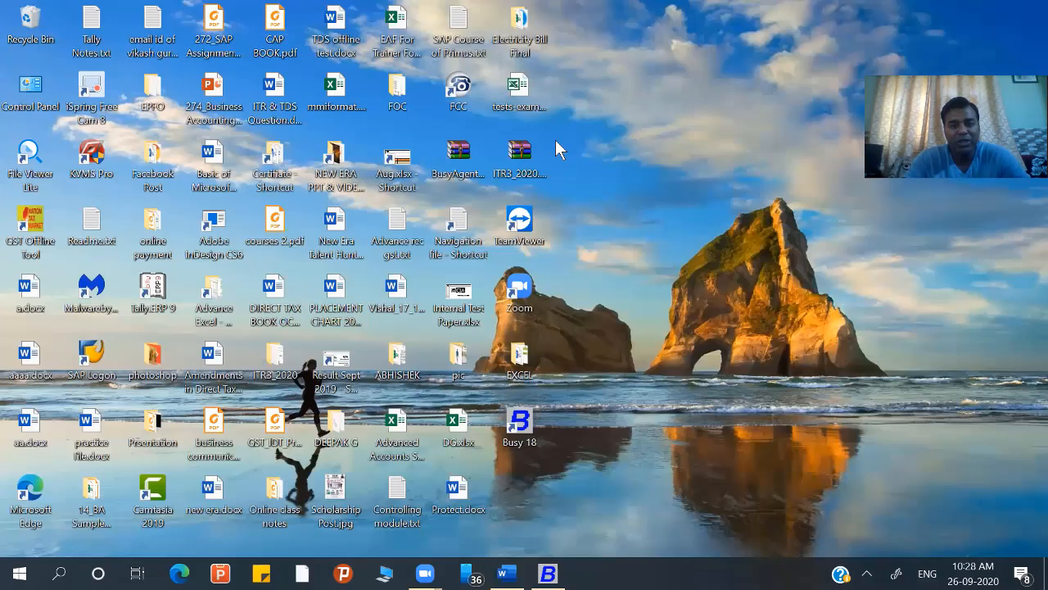
{"action": "double_click", "coordinate": [328, 425]}
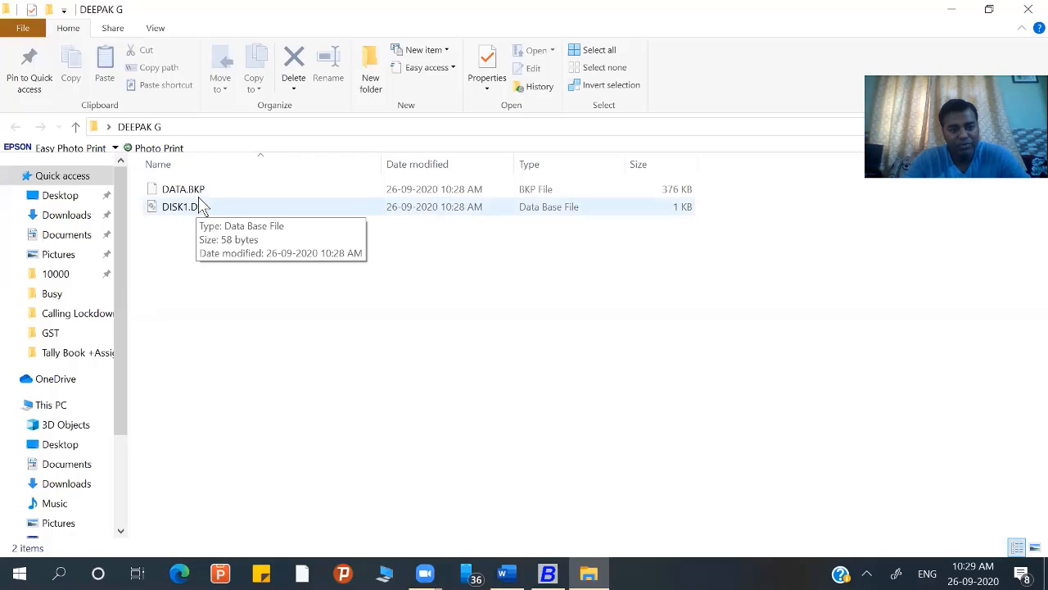
{"action": "left_click", "coordinate": [184, 192]}
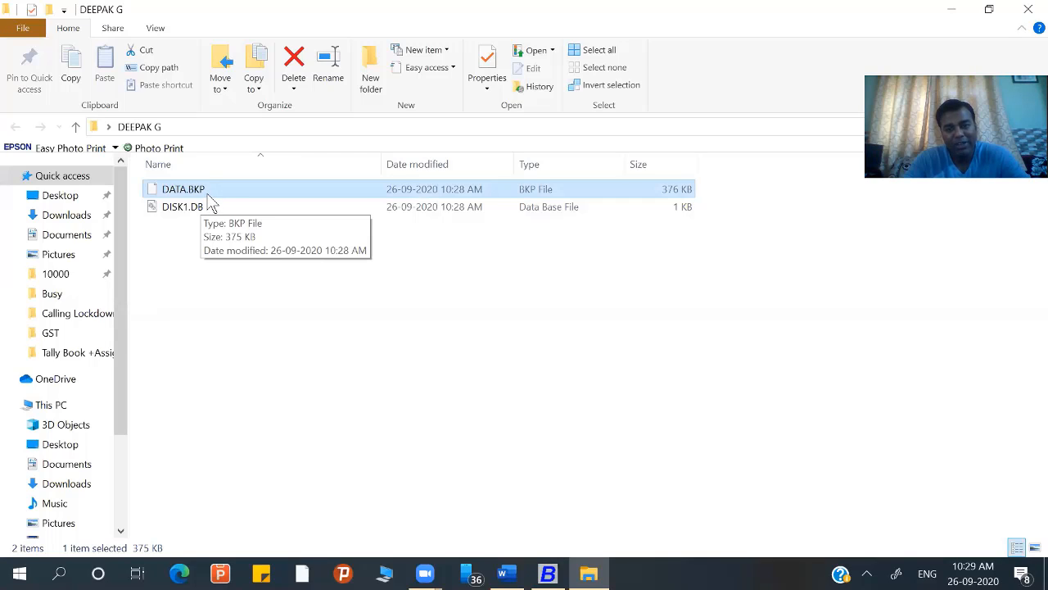
{"action": "left_click", "coordinate": [198, 245]}
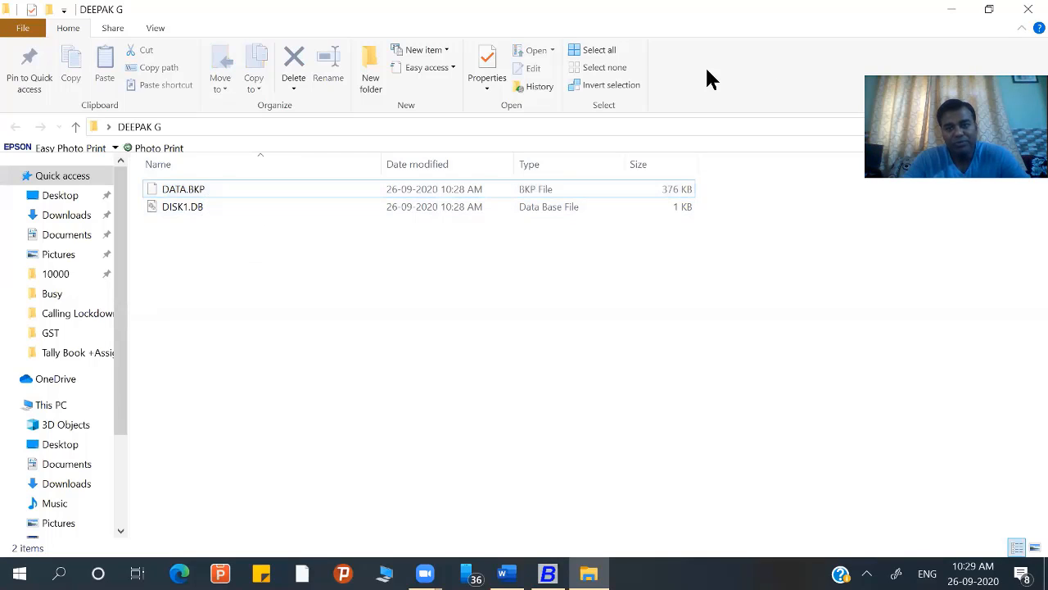
{"action": "left_click", "coordinate": [1029, 10]}
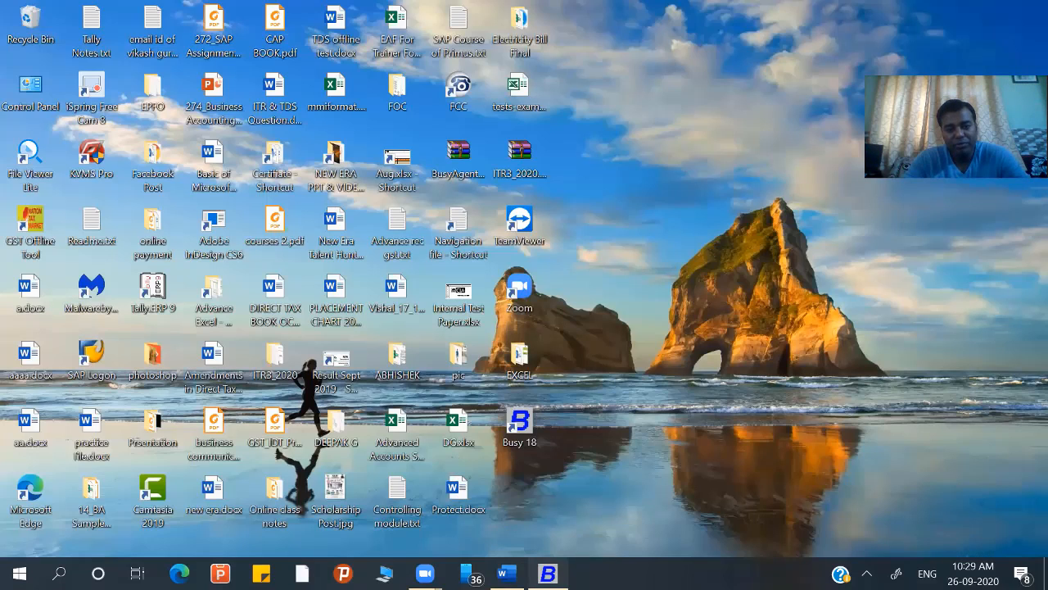
Return to Busy, start deleting a company, and choose Dhirendra Company (2020-21) for deletion
{"action": "left_click", "coordinate": [548, 573]}
{"action": "key", "text": "Down"}
{"action": "key", "text": "Down"}
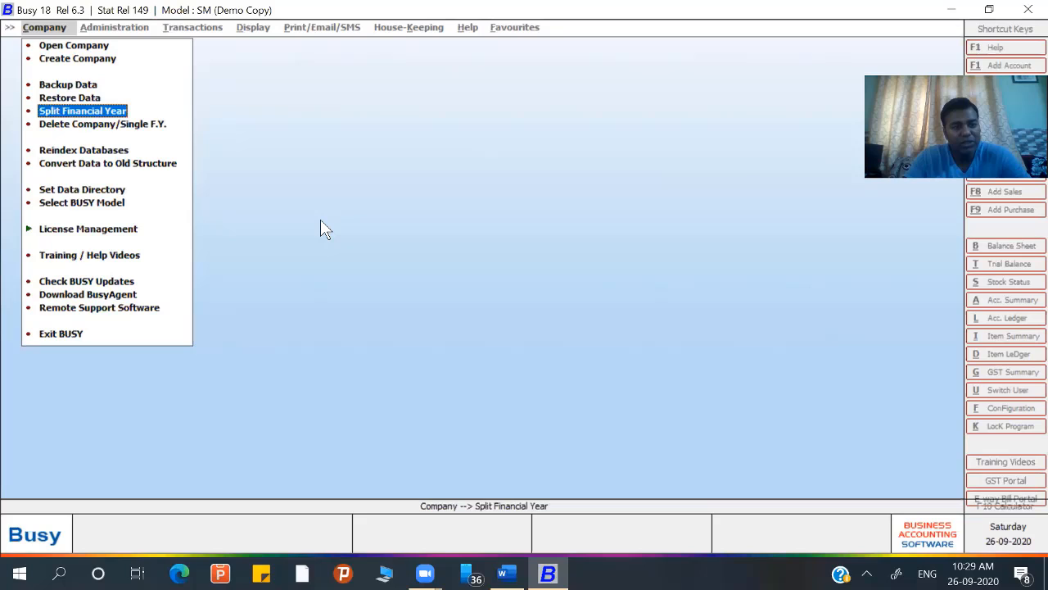
{"action": "key", "text": "Up"}
{"action": "key", "text": "Up"}
{"action": "key", "text": "Home"}
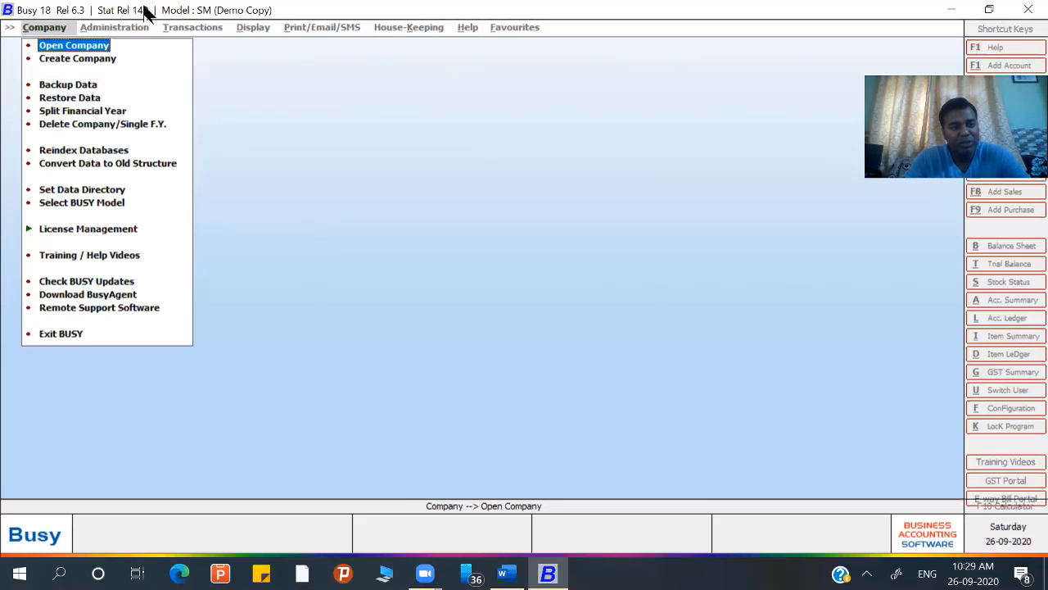
{"action": "key", "text": "Down"}
{"action": "key", "text": "Down"}
{"action": "key", "text": "Down"}
{"action": "key", "text": "Down"}
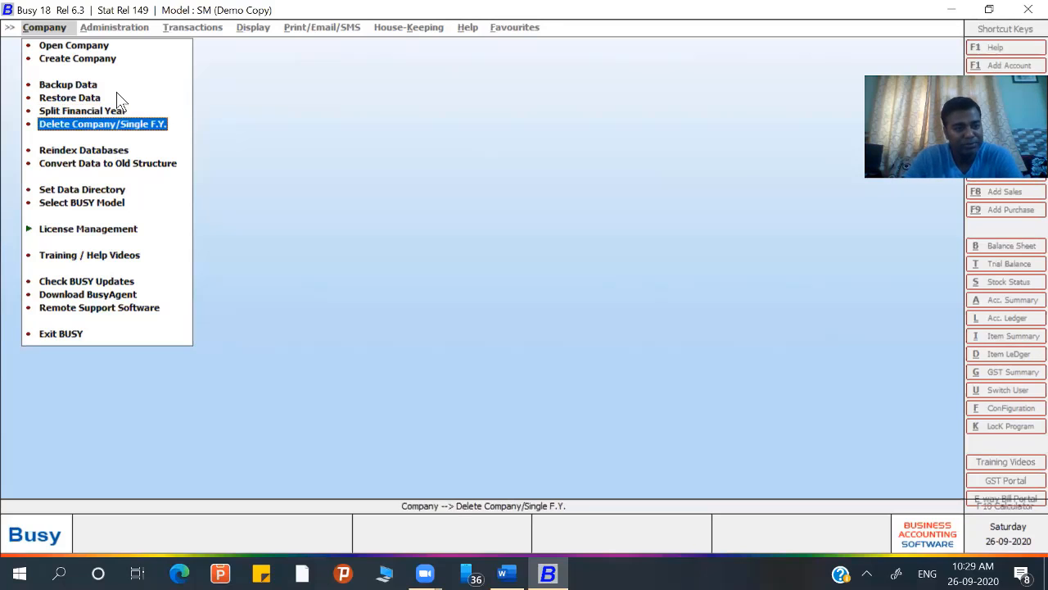
{"action": "key", "text": "Return"}
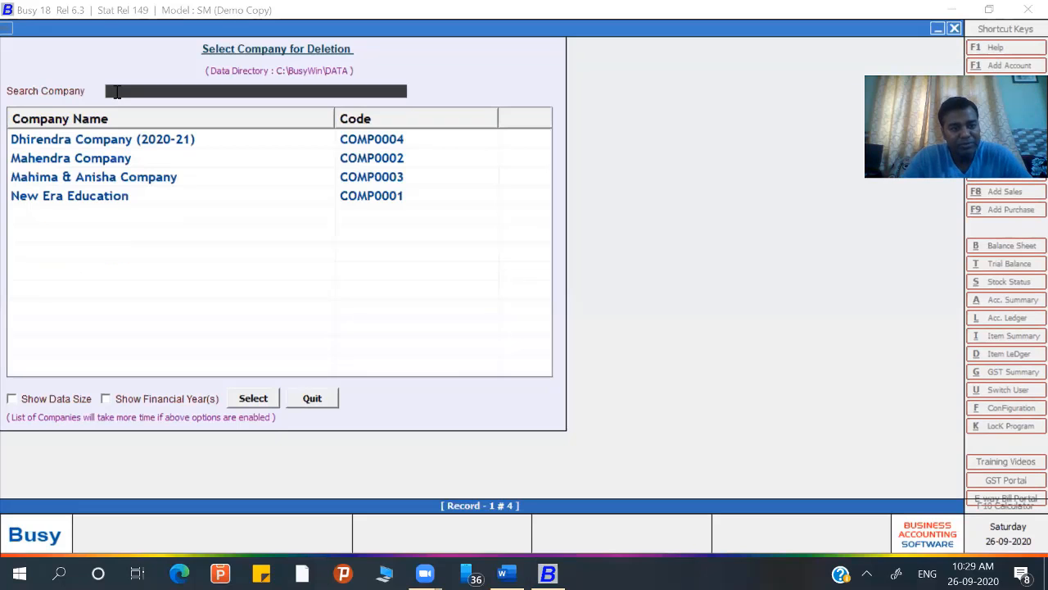
{"action": "key", "text": "Return"}
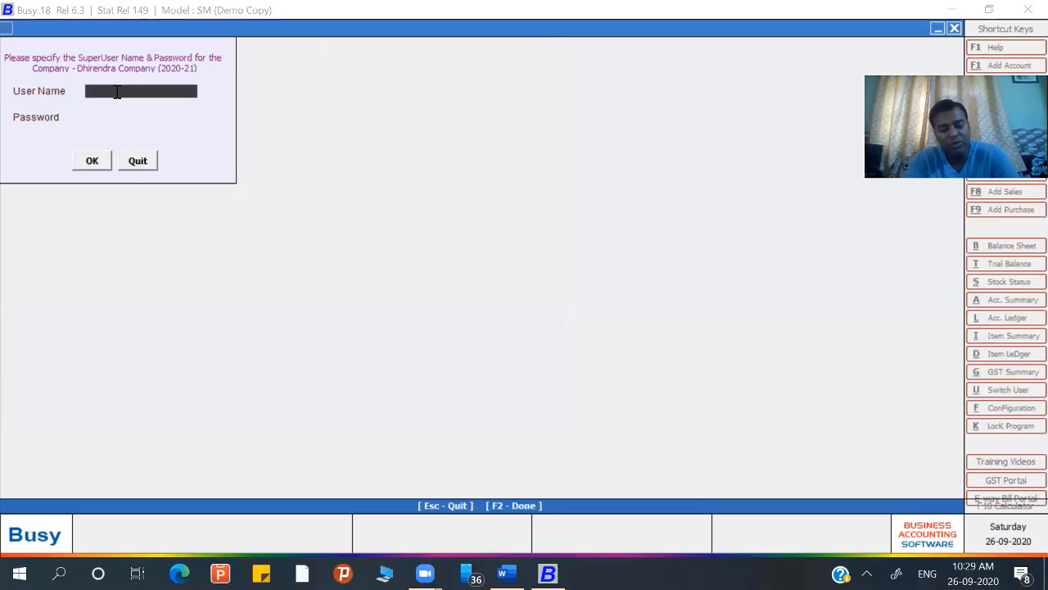
Authorize the deletion by entering the company's superuser name and password
{"action": "type", "text": "d"}
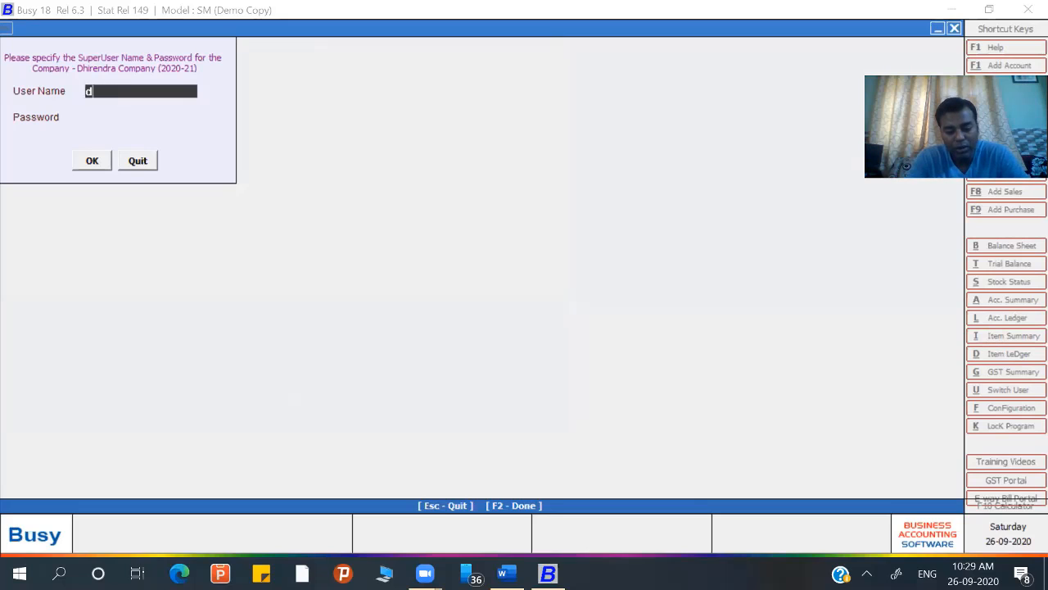
{"action": "type", "text": "hirend"}
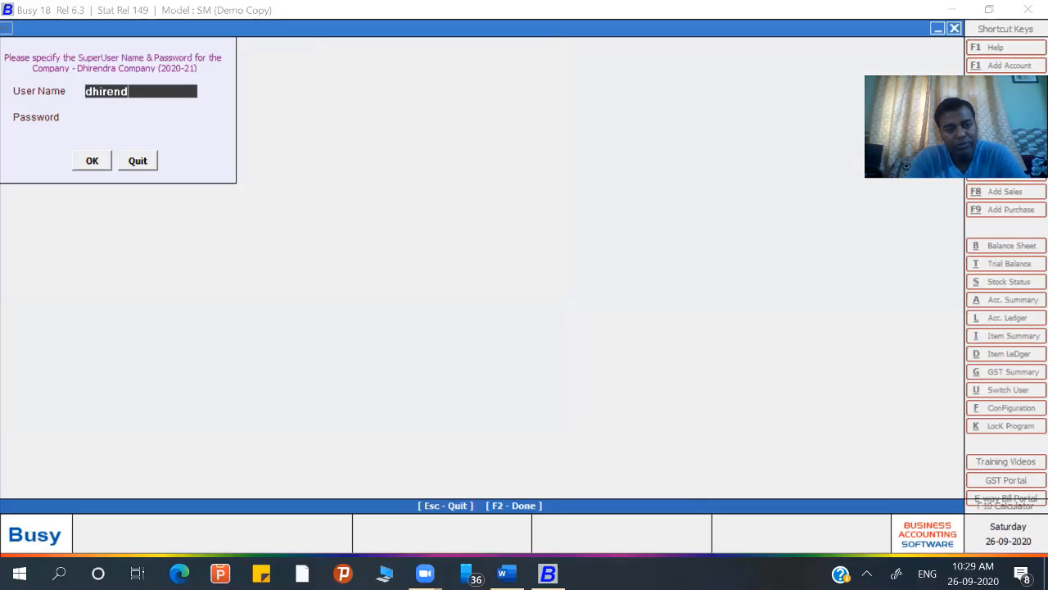
{"action": "type", "text": "ra"}
{"action": "key", "text": "Return"}
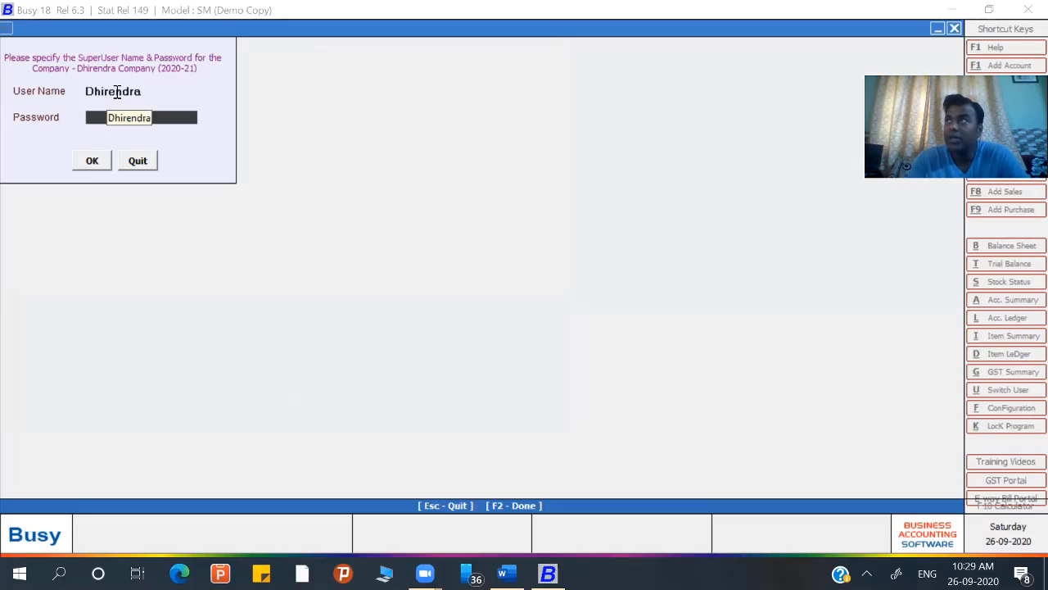
{"action": "type", "text": "******"}
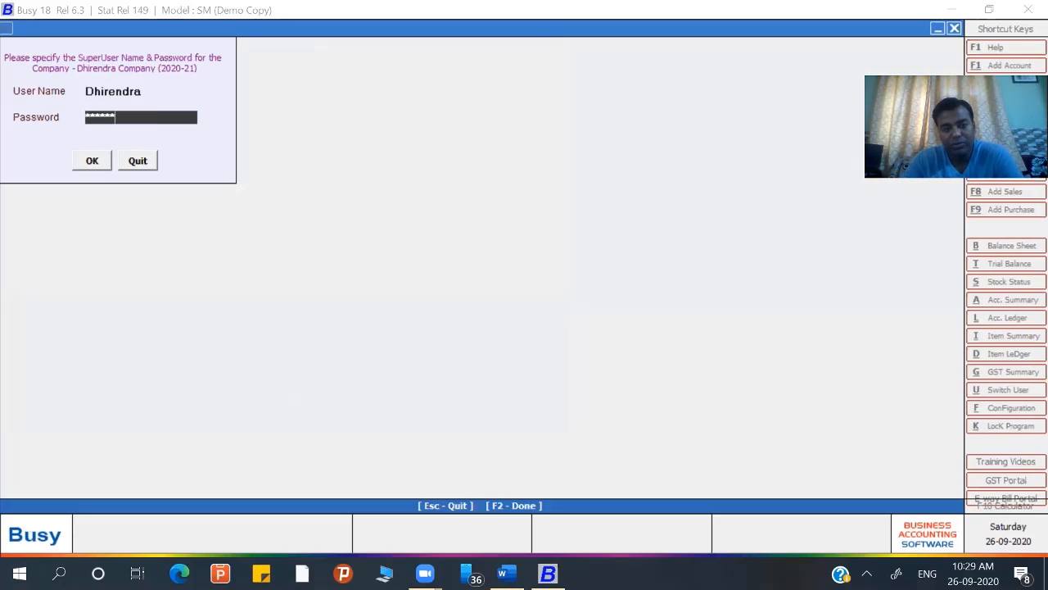
{"action": "key", "text": "Return"}
{"action": "key", "text": "Return"}
{"action": "key", "text": "Return"}
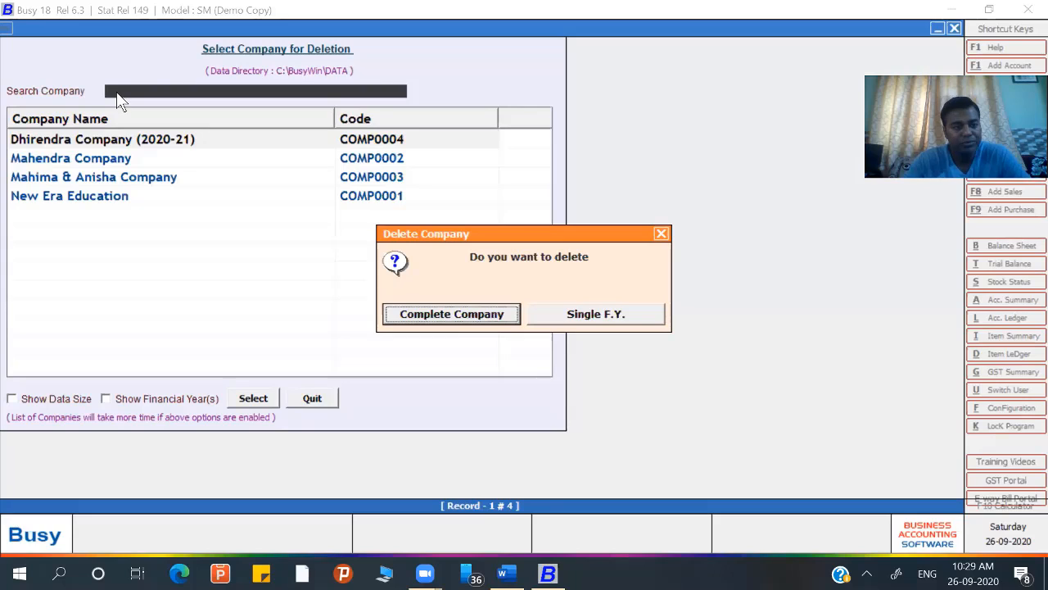
Delete the complete company rather than a single financial year, accepting the permanent data deletion
{"action": "left_click", "coordinate": [463, 321]}
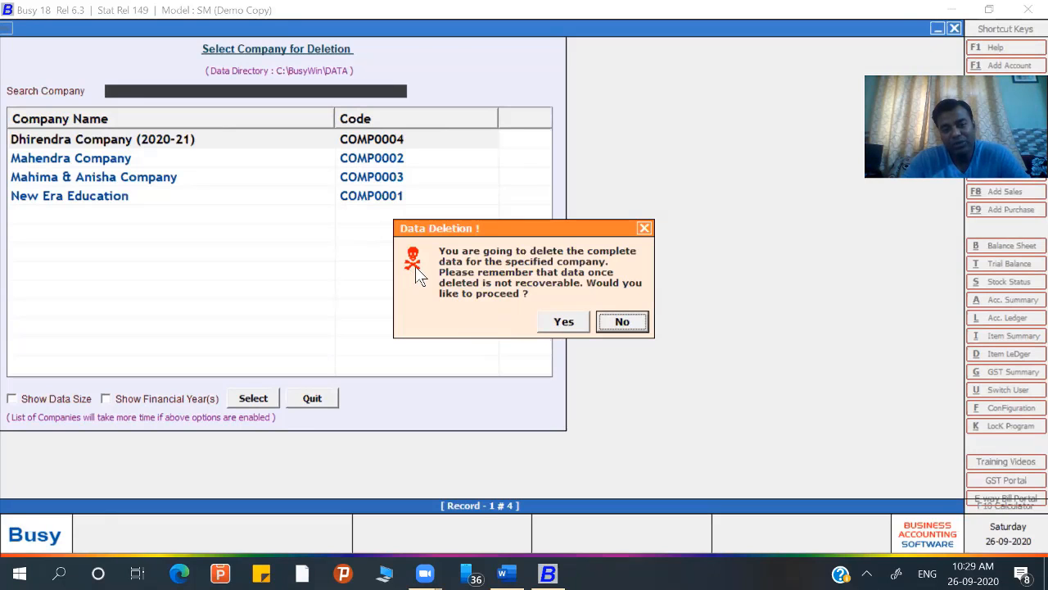
{"action": "left_click", "coordinate": [563, 322]}
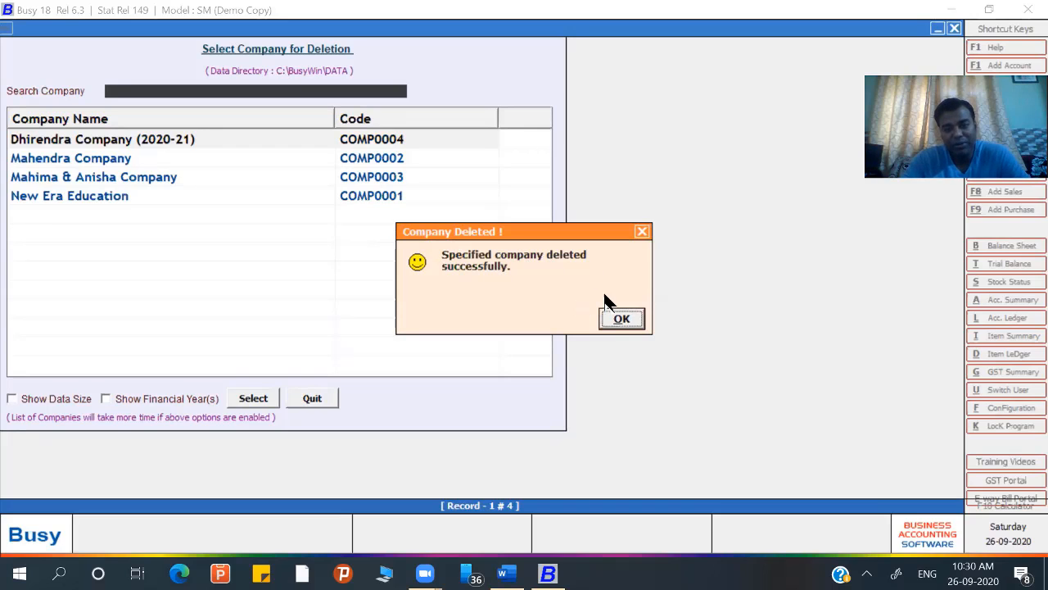
{"action": "left_click", "coordinate": [621, 318]}
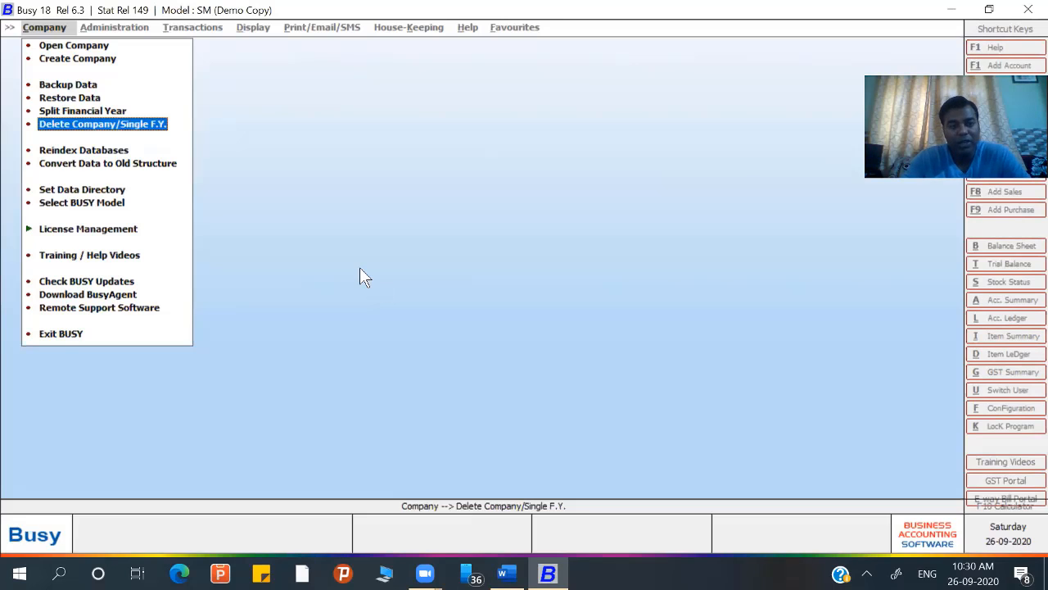
Check the list of companies available to open for the deleted company, leaving it without opening any
{"action": "key", "text": "Up"}
{"action": "key", "text": "Up"}
{"action": "key", "text": "Up"}
{"action": "key", "text": "Up"}
{"action": "key", "text": "Up"}
{"action": "key", "text": "Return"}
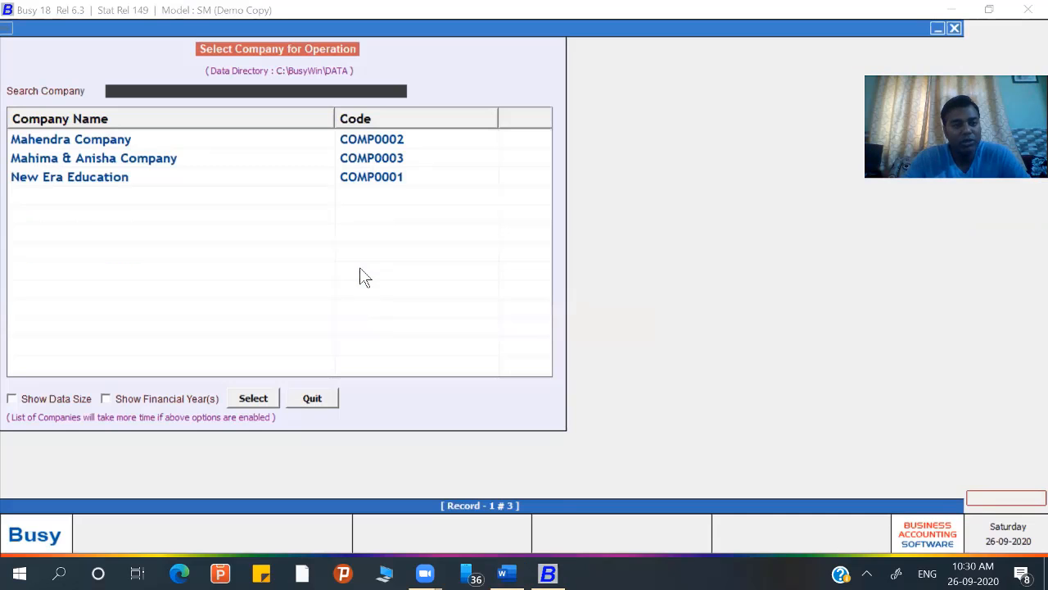
{"action": "key", "text": "Escape"}
{"action": "key", "text": "Escape"}
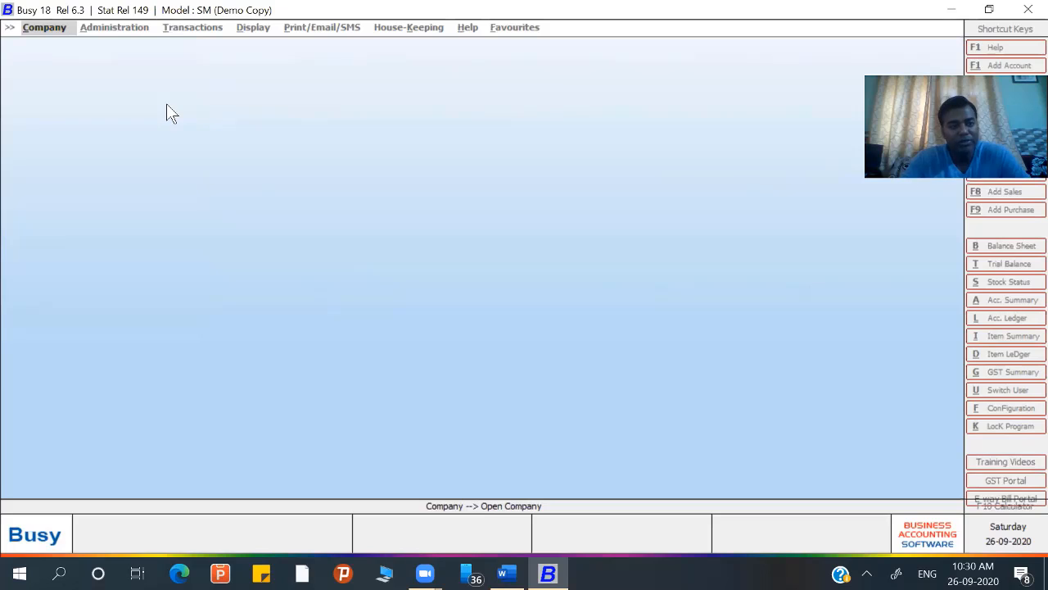
Start a data restoration and set the normal restoration path to the Desktop backup folder named after the computer's owner
{"action": "left_click", "coordinate": [46, 30]}
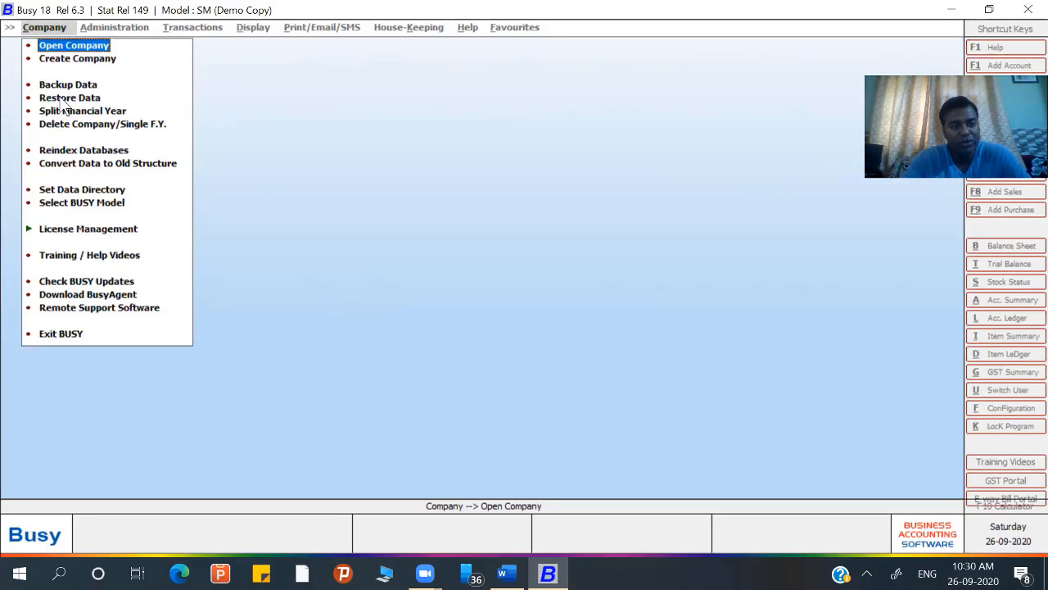
{"action": "key", "text": "Return"}
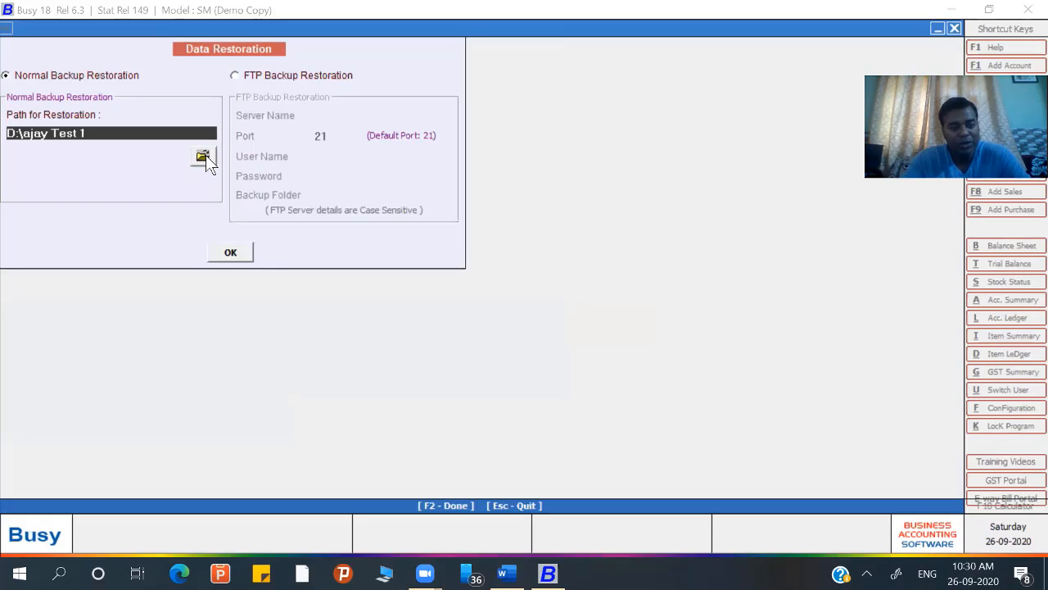
{"action": "key", "text": "Escape"}
{"action": "key", "text": "Return"}
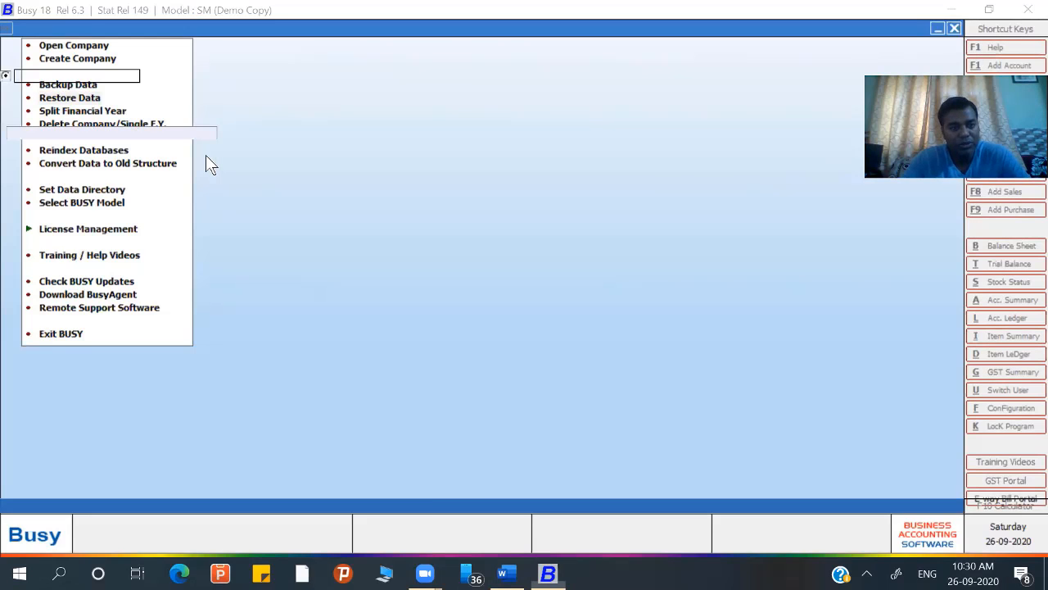
{"action": "left_click", "coordinate": [204, 157]}
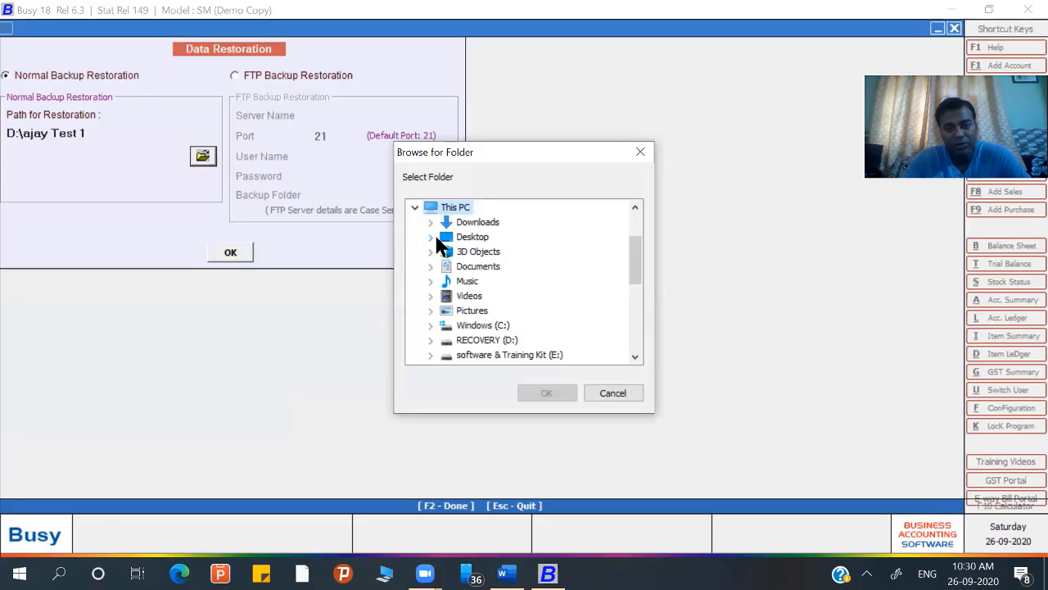
{"action": "left_click", "coordinate": [431, 237]}
{"action": "left_click", "coordinate": [461, 253]}
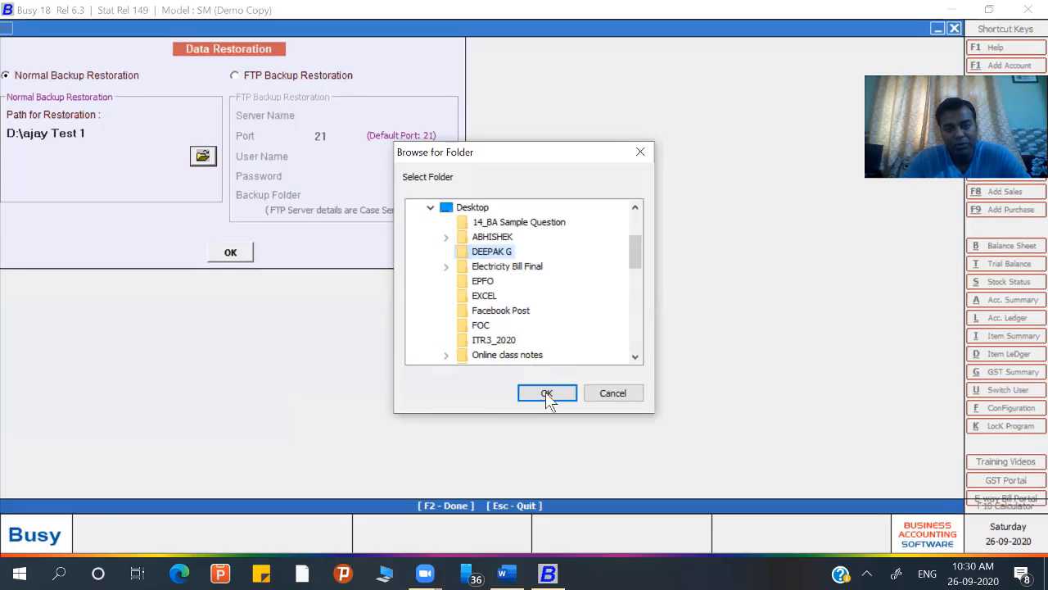
{"action": "left_click", "coordinate": [546, 394]}
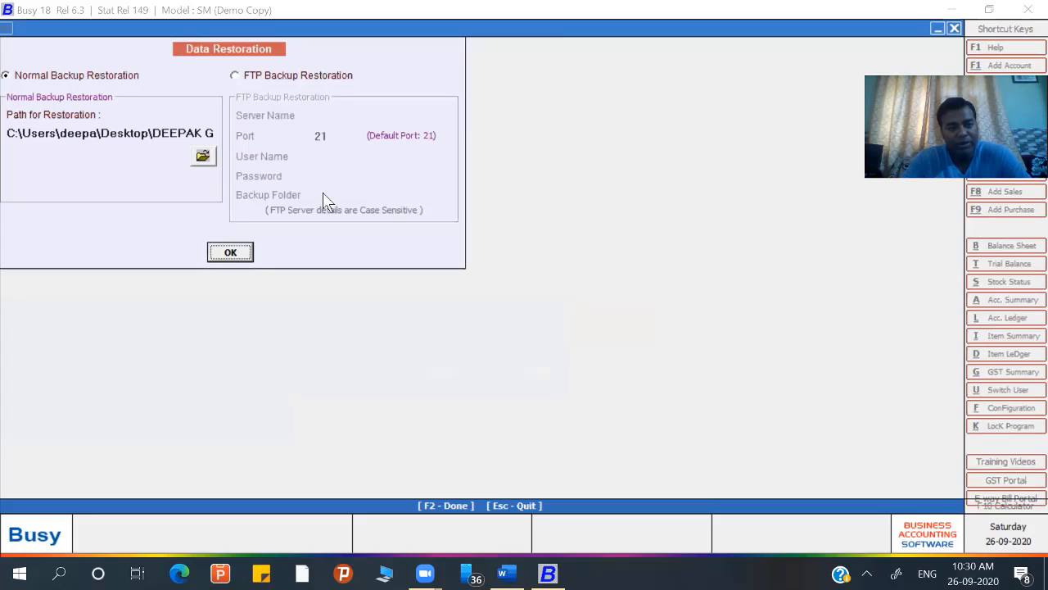
Restore the backup of Dhirendra Company (2020-21) for all financial years from the chosen folder
{"action": "left_click", "coordinate": [233, 252]}
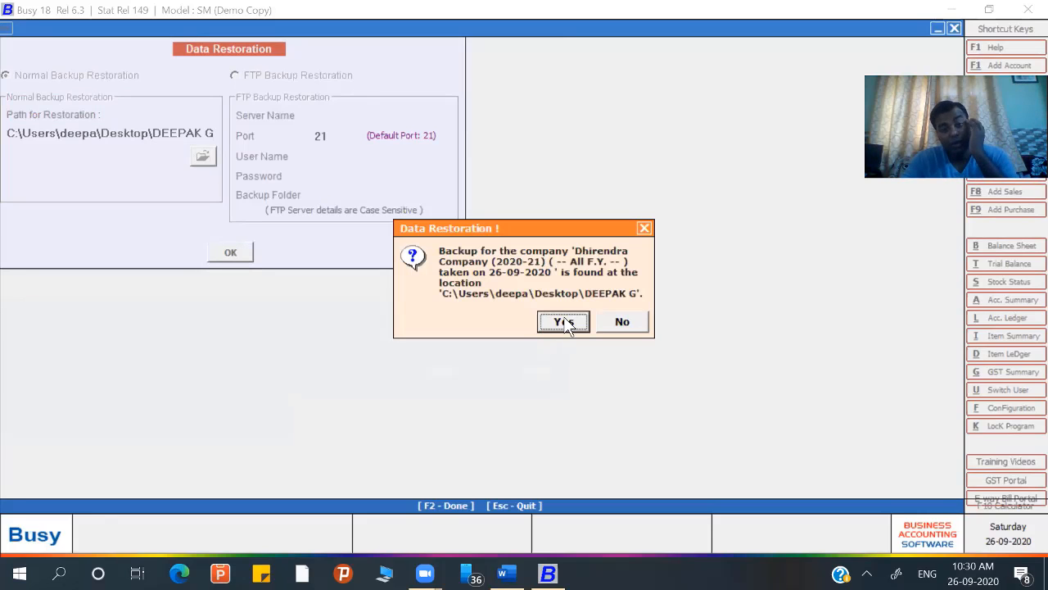
{"action": "left_click", "coordinate": [563, 321]}
{"action": "left_click", "coordinate": [564, 322]}
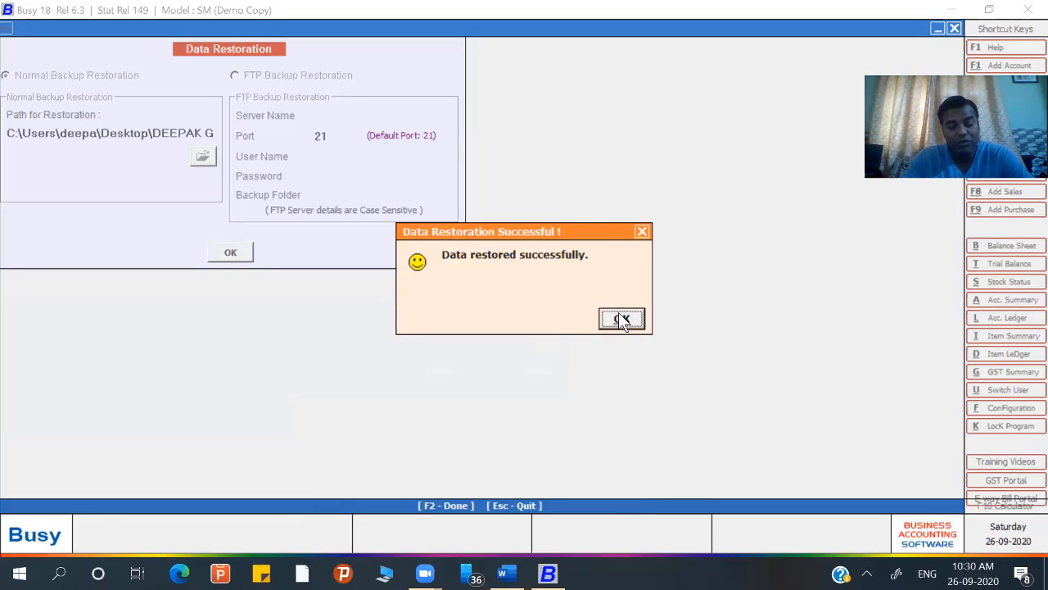
{"action": "left_click", "coordinate": [622, 318]}
Display the companies available to open and select the restored Dhirendra Company (2020-21)
{"action": "key", "text": "Down"}
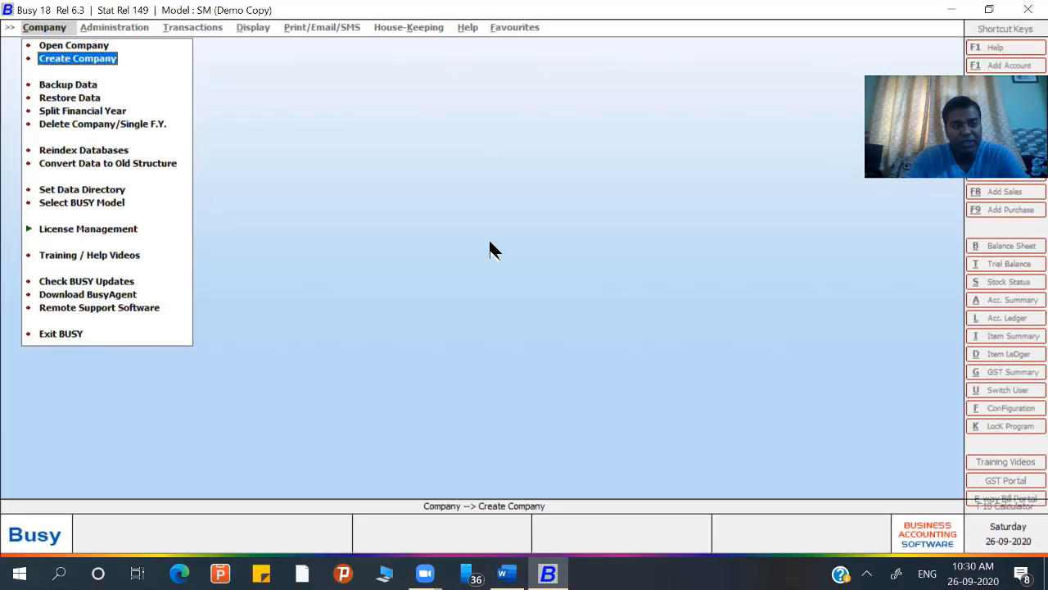
{"action": "key", "text": "Down"}
{"action": "key", "text": "Up"}
{"action": "key", "text": "Up"}
{"action": "key", "text": "Return"}
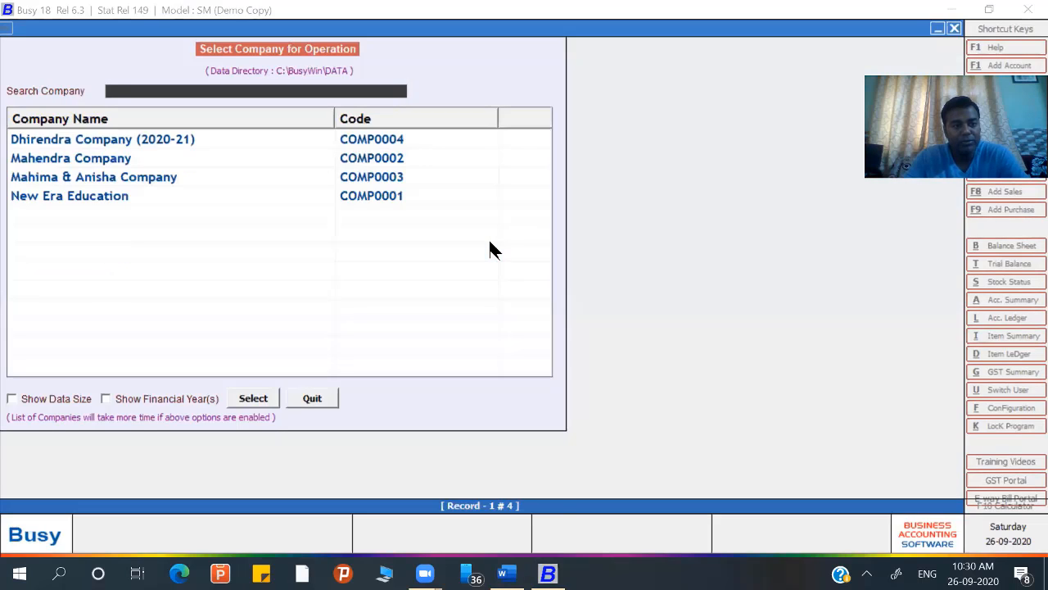
{"action": "key", "text": "Return"}
{"action": "key", "text": "Return"}
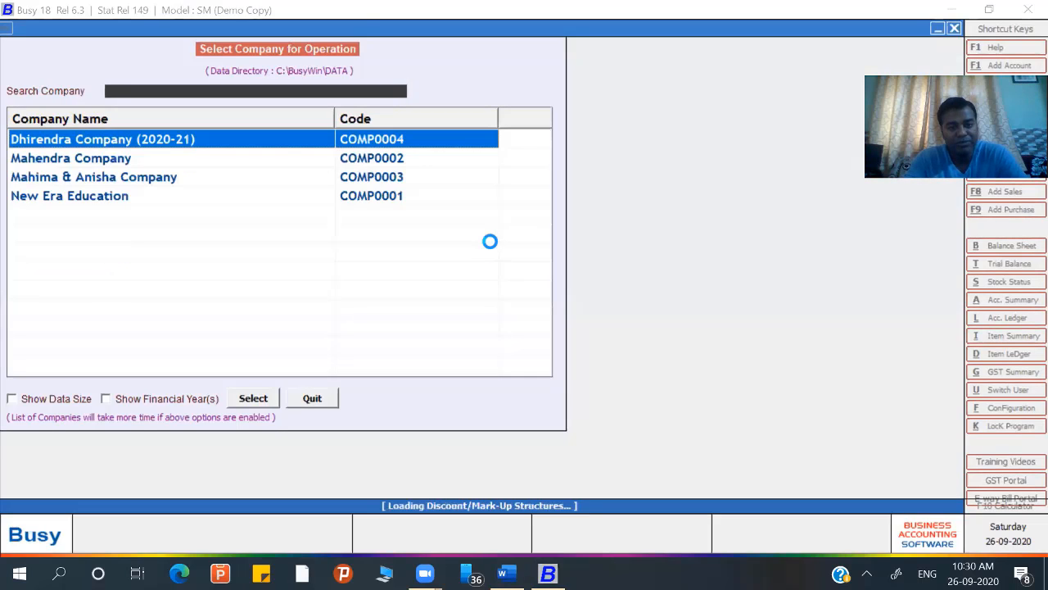
Open Dhirendra Company (2020-21) by entering the account password and confirming the login
{"action": "key", "text": "Return"}
{"action": "type", "text": "******"}
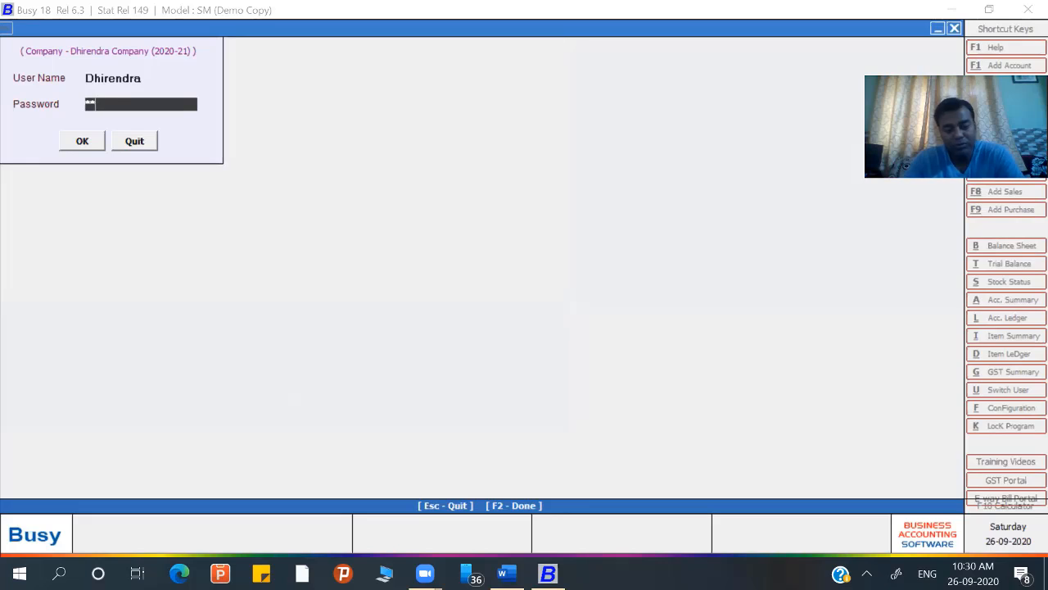
{"action": "key", "text": "Return"}
{"action": "key", "text": "Return"}
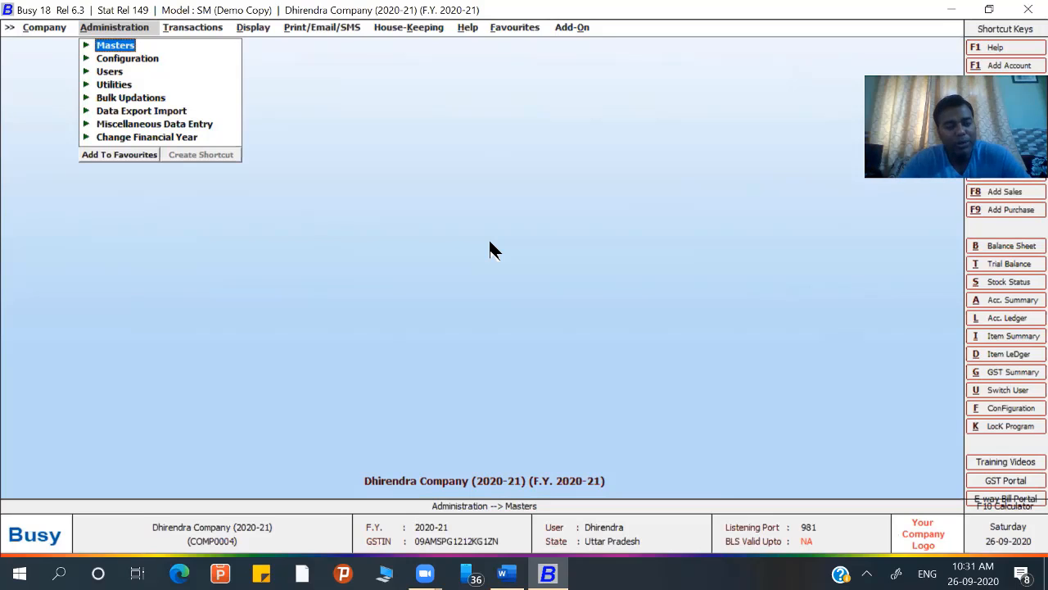
Close Dhirendra Company (2020-21)
{"action": "left_click", "coordinate": [37, 28]}
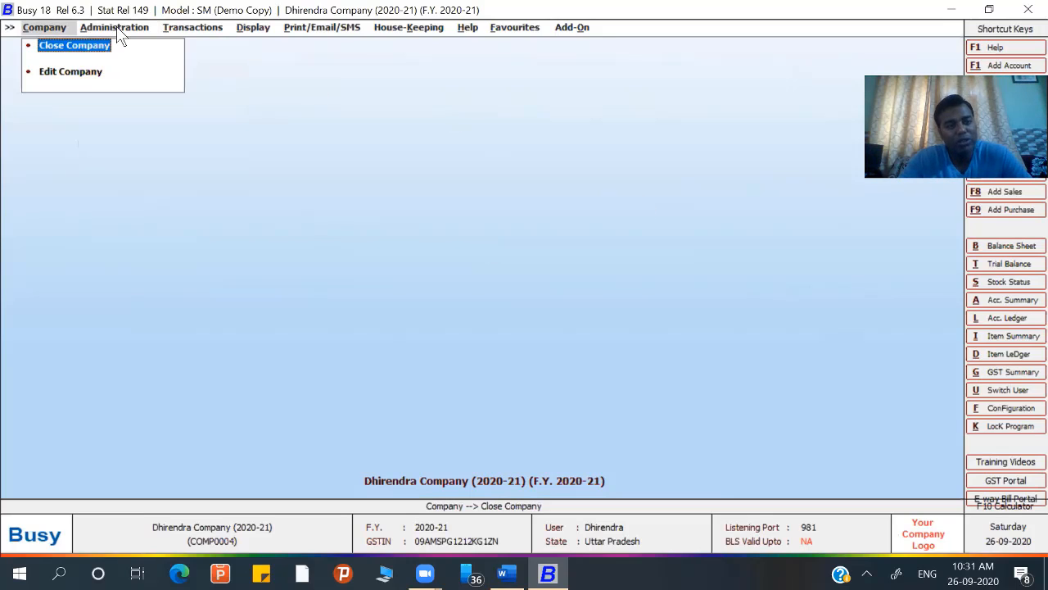
{"action": "left_click", "coordinate": [79, 47]}
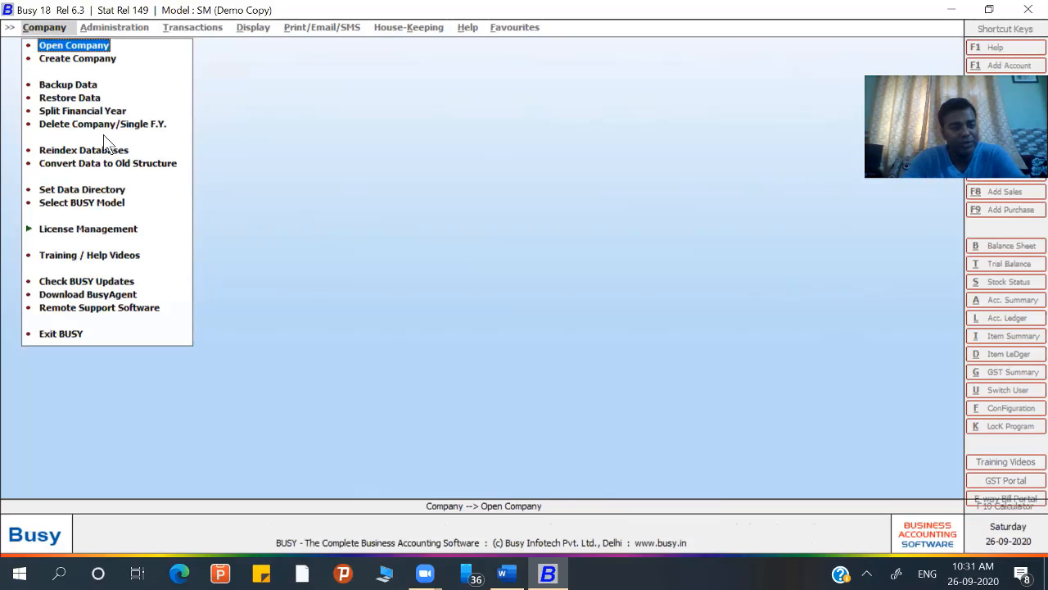
View the BUSY model selection without changing it, and display the list of companies available to open
{"action": "left_click", "coordinate": [59, 207]}
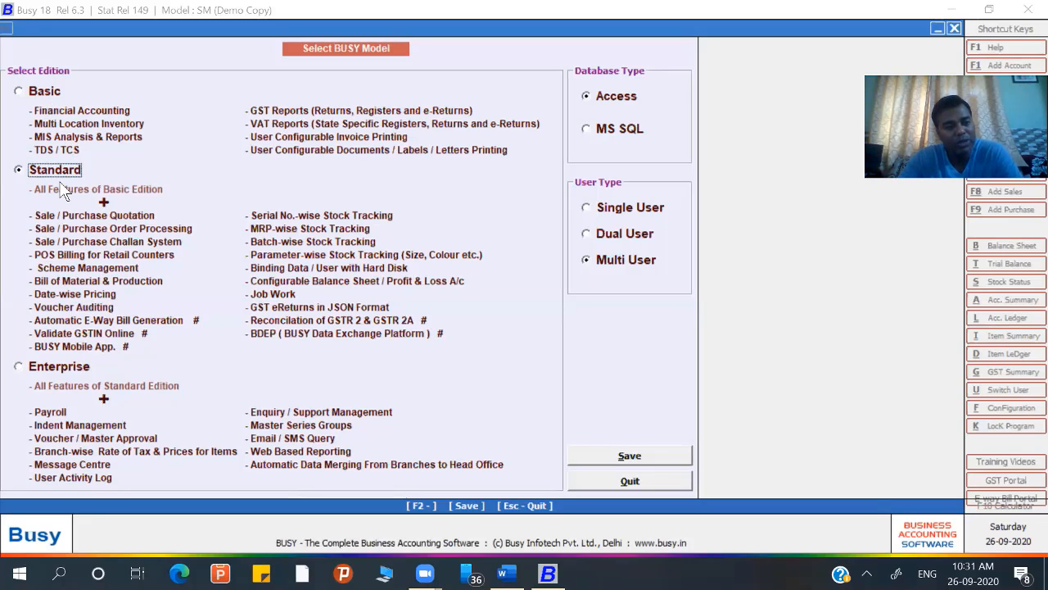
{"action": "key", "text": "Escape"}
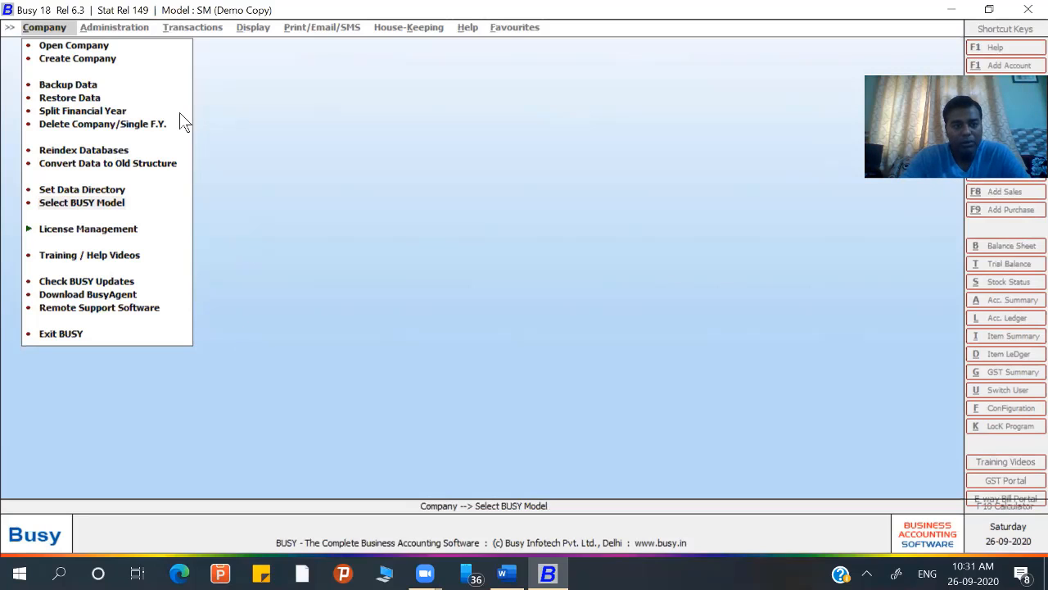
{"action": "left_click", "coordinate": [99, 46]}
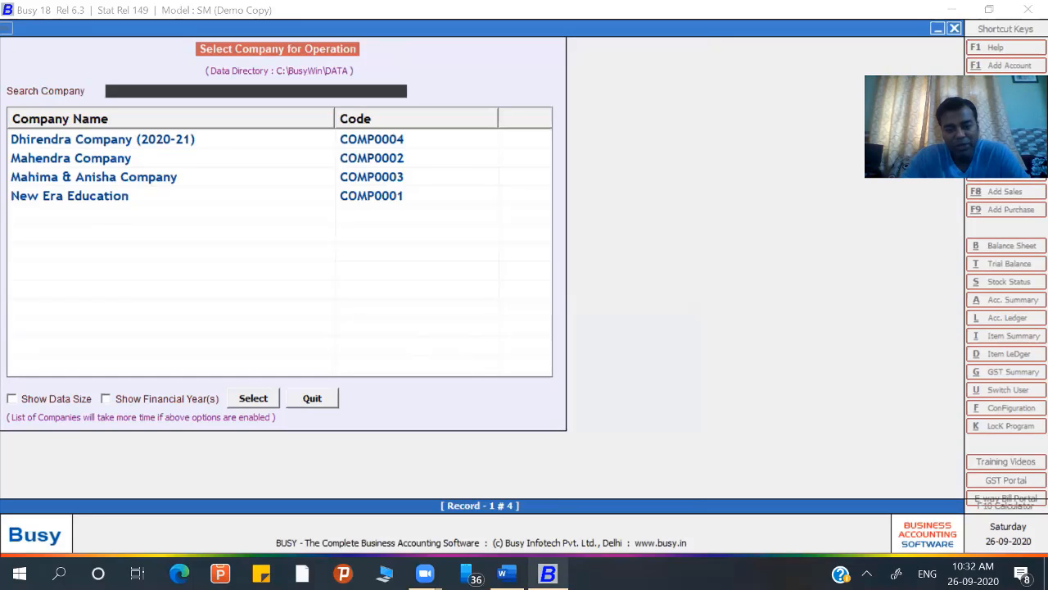
Switch to Busy.docx in Word and read the Account Master section down to the sentence on default account masters
{"action": "left_click", "coordinate": [507, 573]}
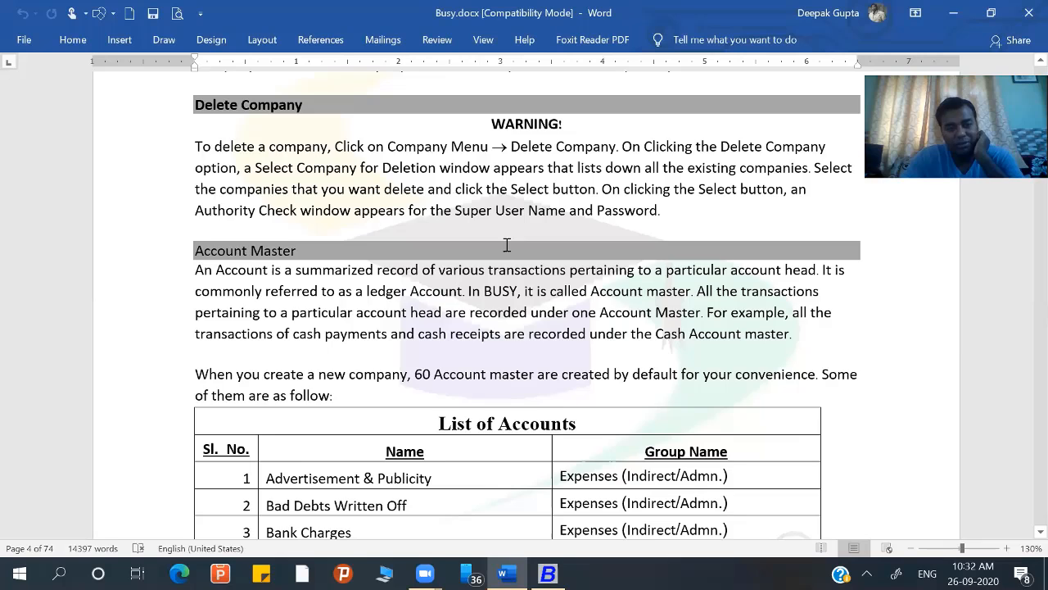
{"action": "scroll", "coordinate": [507, 245], "scroll_direction": "down", "scroll_amount": 2}
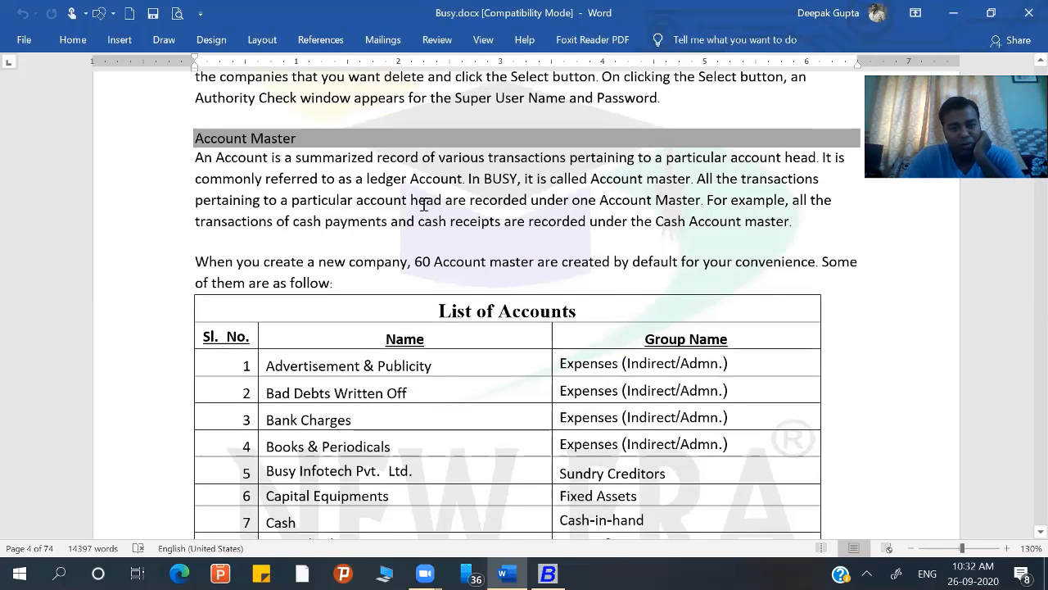
{"action": "scroll", "coordinate": [425, 205], "scroll_direction": "down", "scroll_amount": 1}
{"action": "left_click", "coordinate": [329, 132]}
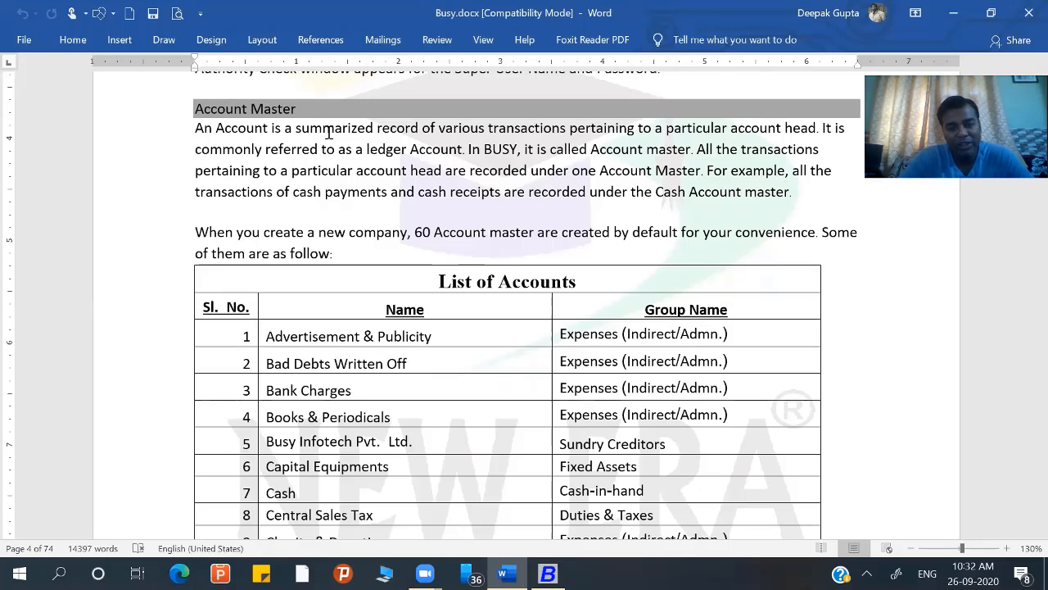
{"action": "double_click", "coordinate": [429, 233]}
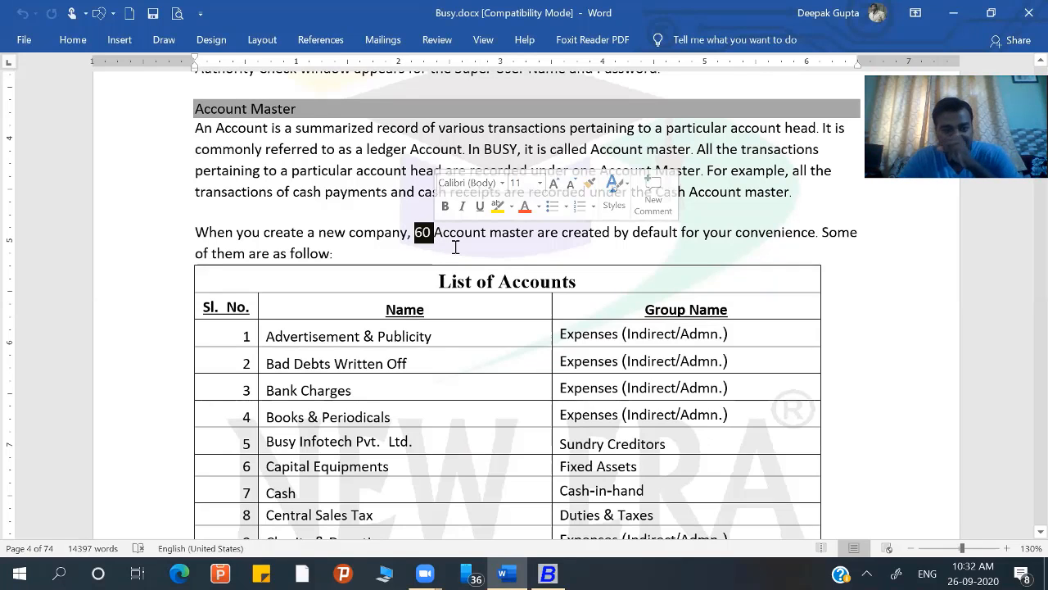
{"action": "left_click", "coordinate": [415, 239]}
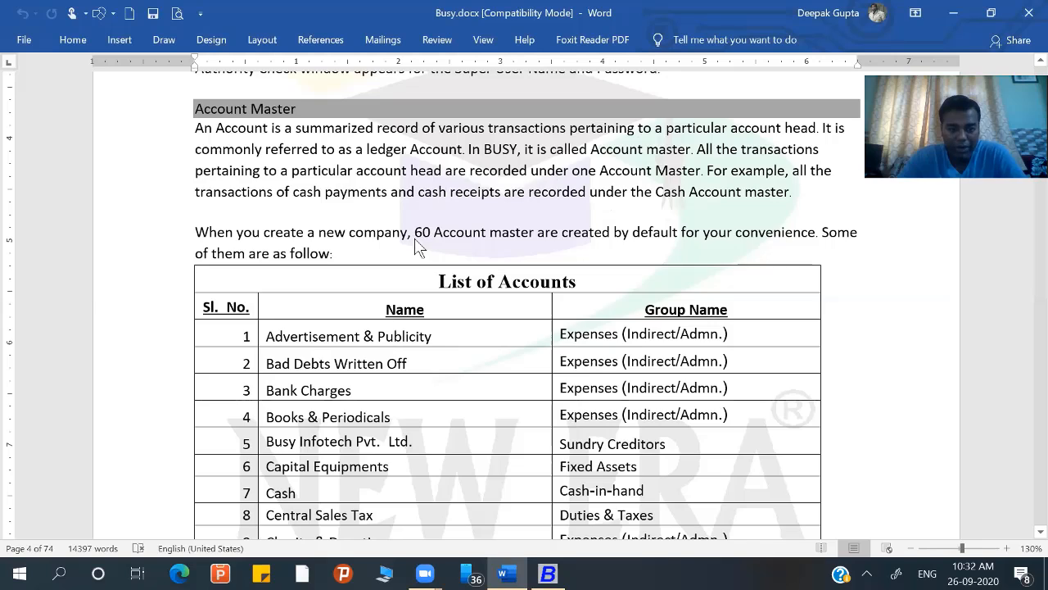
Review the names and groups in the List of Accounts table through to its last row
{"action": "scroll", "coordinate": [409, 243], "scroll_direction": "down", "scroll_amount": 3}
{"action": "scroll", "coordinate": [412, 244], "scroll_direction": "down", "scroll_amount": 1}
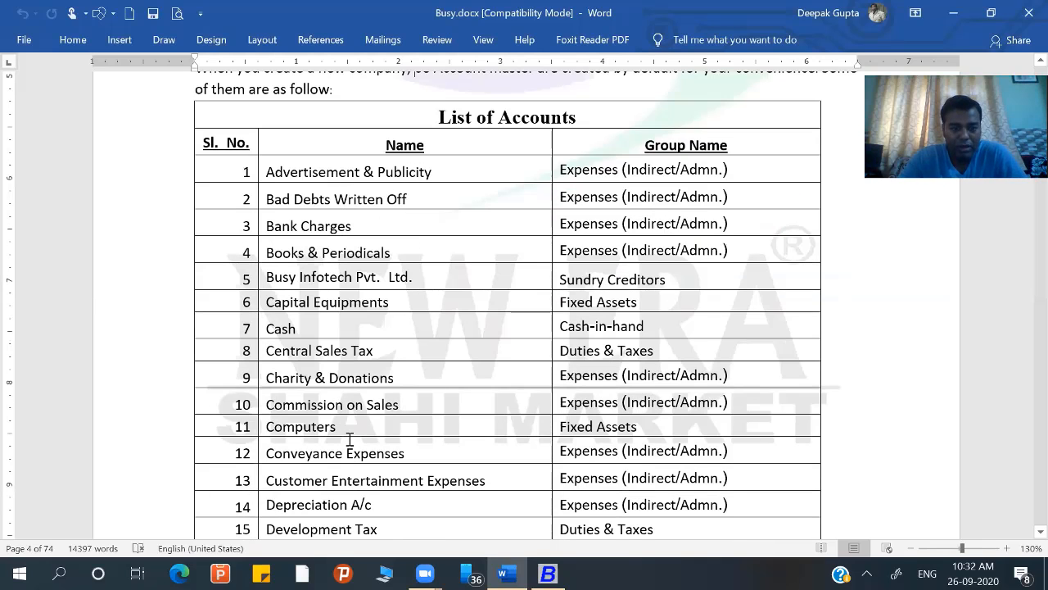
{"action": "scroll", "coordinate": [350, 440], "scroll_direction": "down", "scroll_amount": 6}
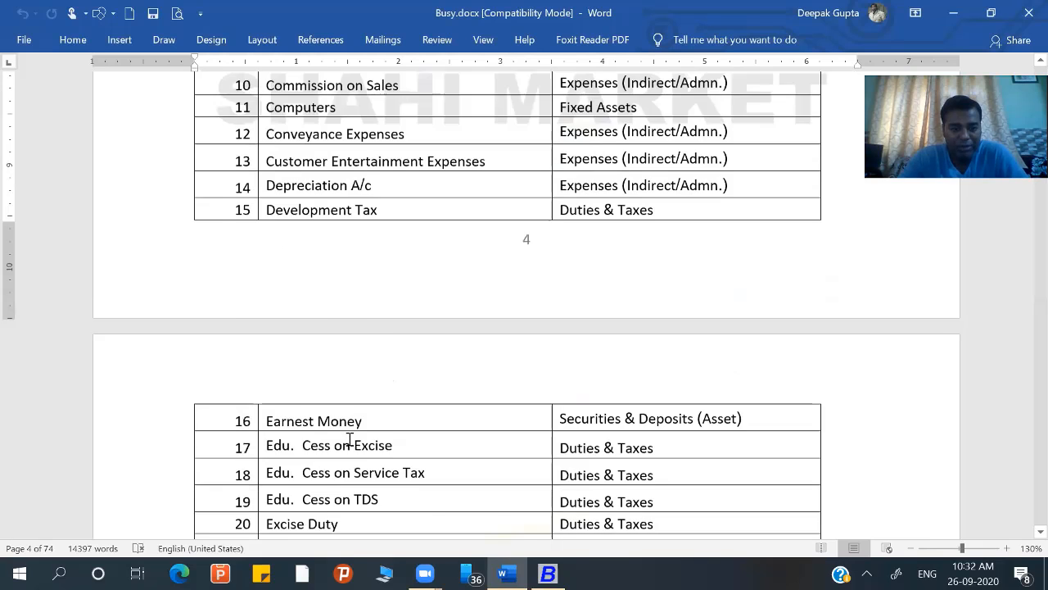
{"action": "scroll", "coordinate": [350, 440], "scroll_direction": "down", "scroll_amount": 6}
{"action": "scroll", "coordinate": [350, 440], "scroll_direction": "down", "scroll_amount": 1}
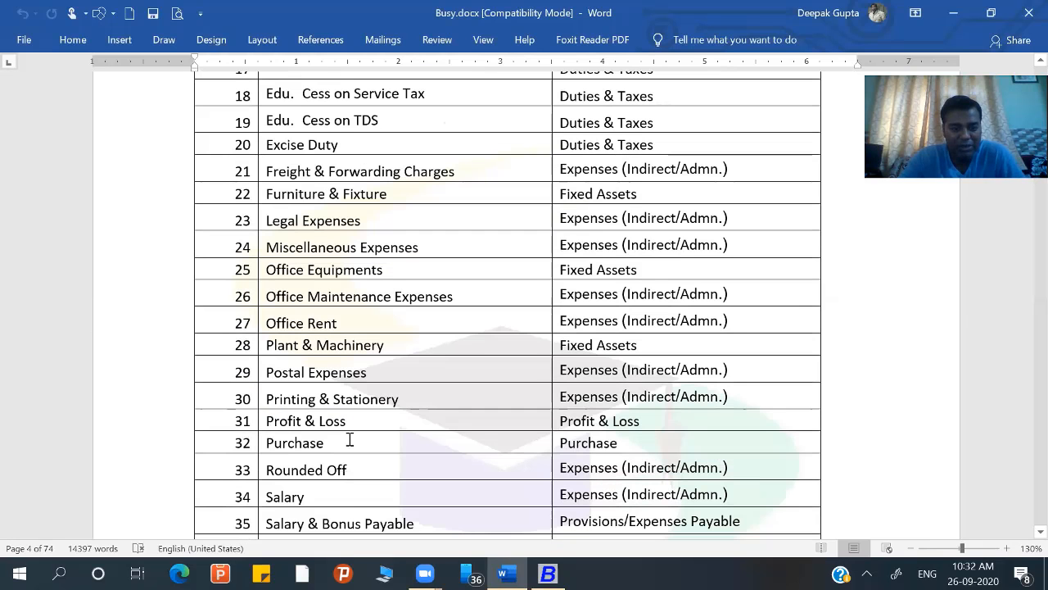
{"action": "scroll", "coordinate": [300, 323], "scroll_direction": "down", "scroll_amount": 4}
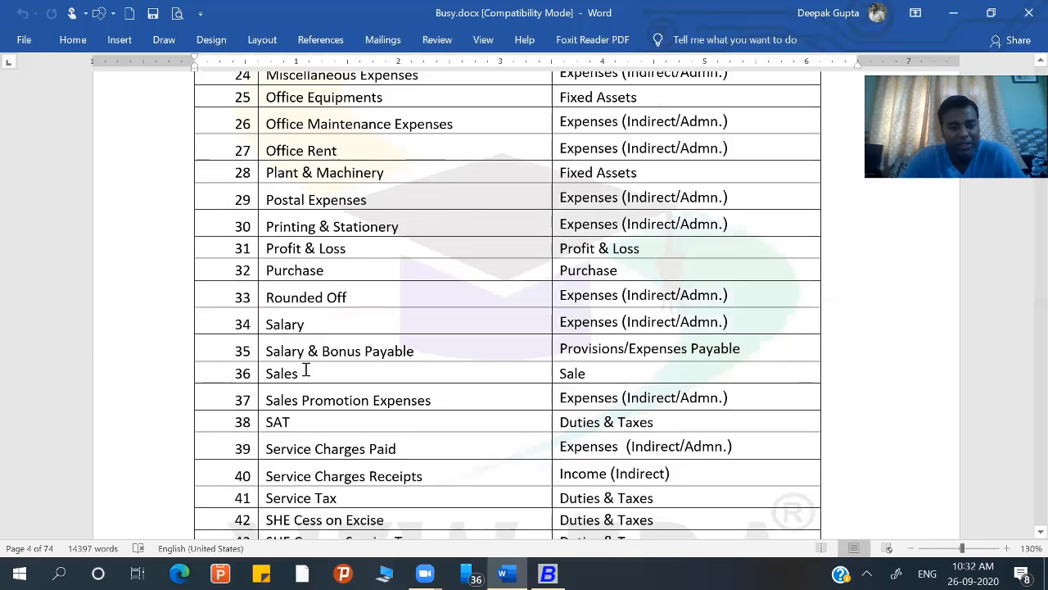
{"action": "scroll", "coordinate": [304, 369], "scroll_direction": "down", "scroll_amount": 1}
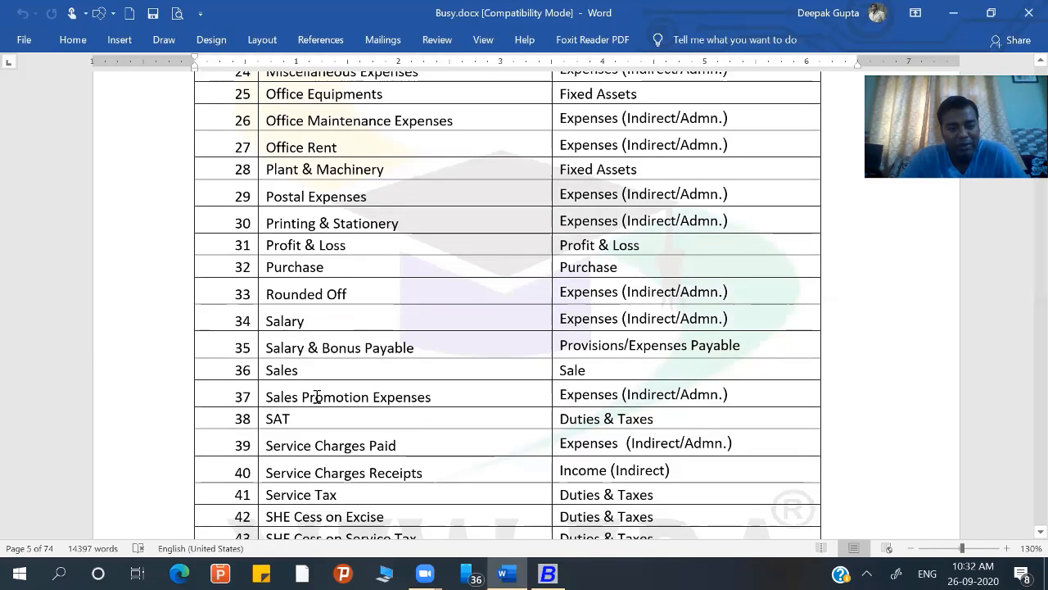
{"action": "scroll", "coordinate": [317, 396], "scroll_direction": "down", "scroll_amount": 4}
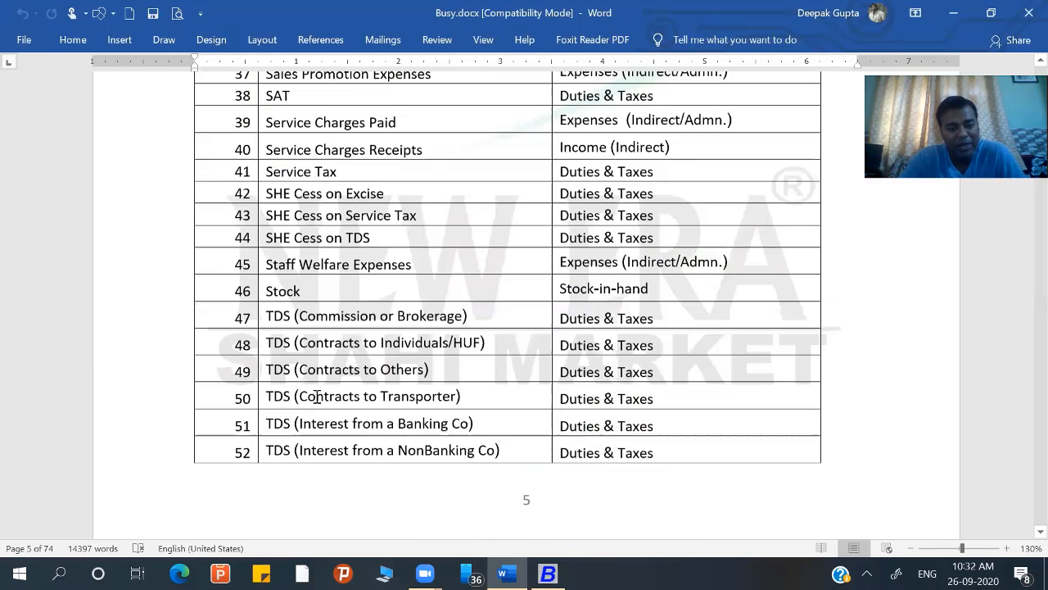
{"action": "scroll", "coordinate": [317, 396], "scroll_direction": "down", "scroll_amount": 1}
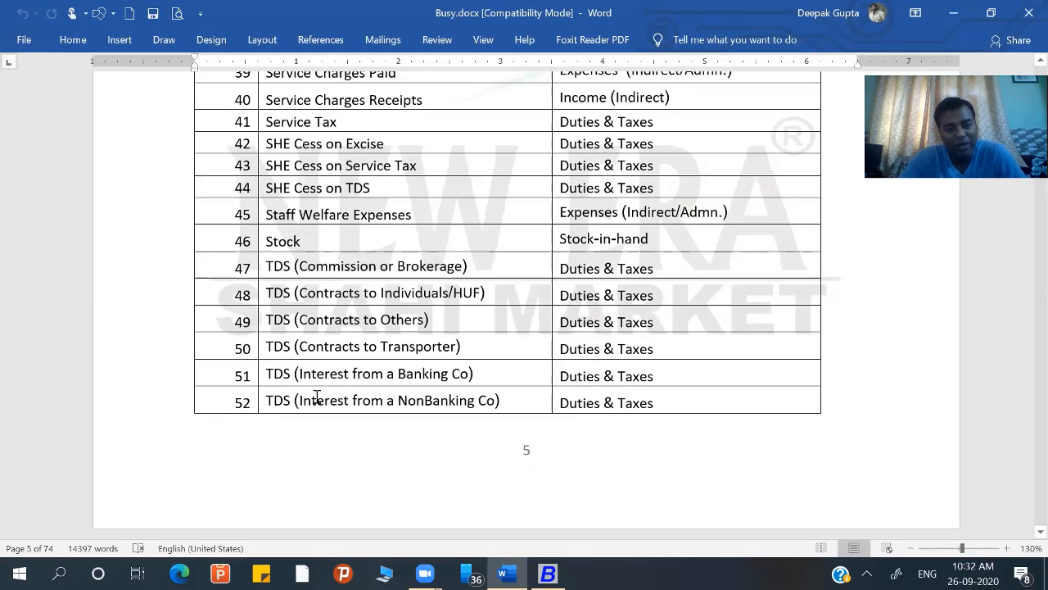
{"action": "scroll", "coordinate": [317, 370], "scroll_direction": "up", "scroll_amount": 1}
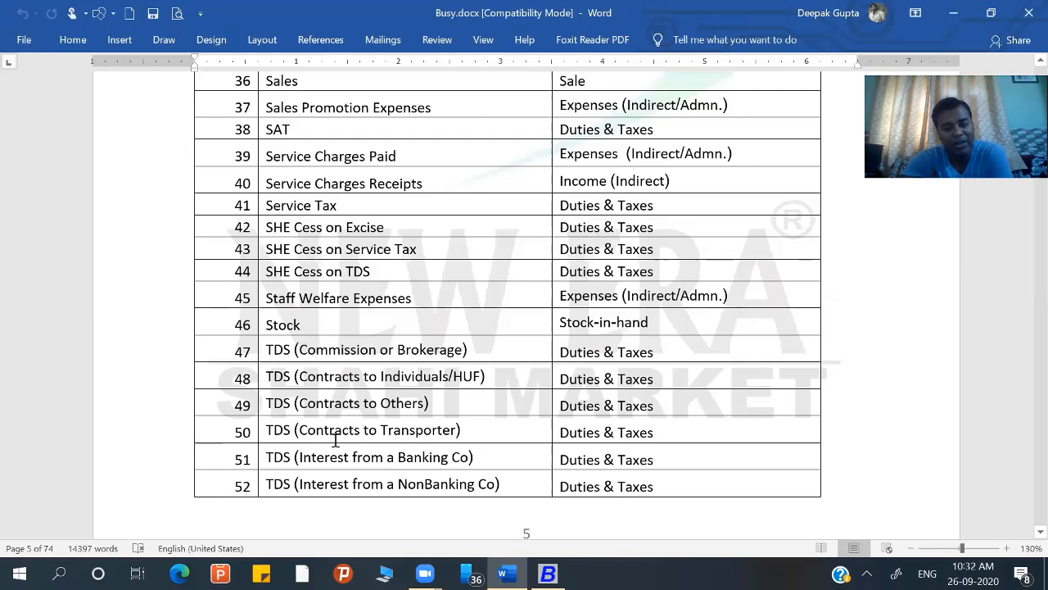
{"action": "scroll", "coordinate": [335, 444], "scroll_direction": "down", "scroll_amount": 3}
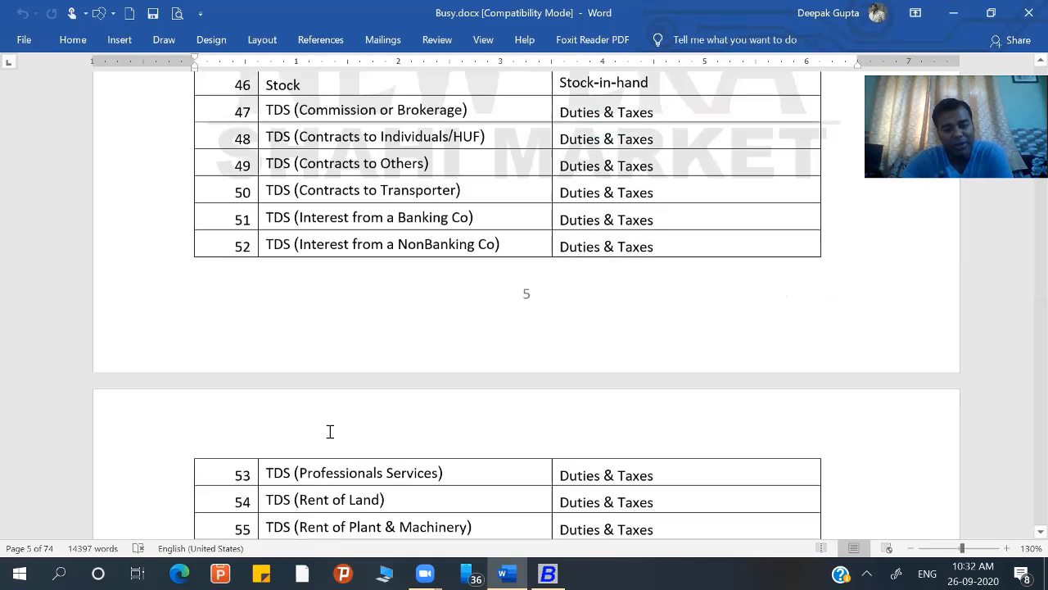
{"action": "scroll", "coordinate": [339, 417], "scroll_direction": "down", "scroll_amount": 3}
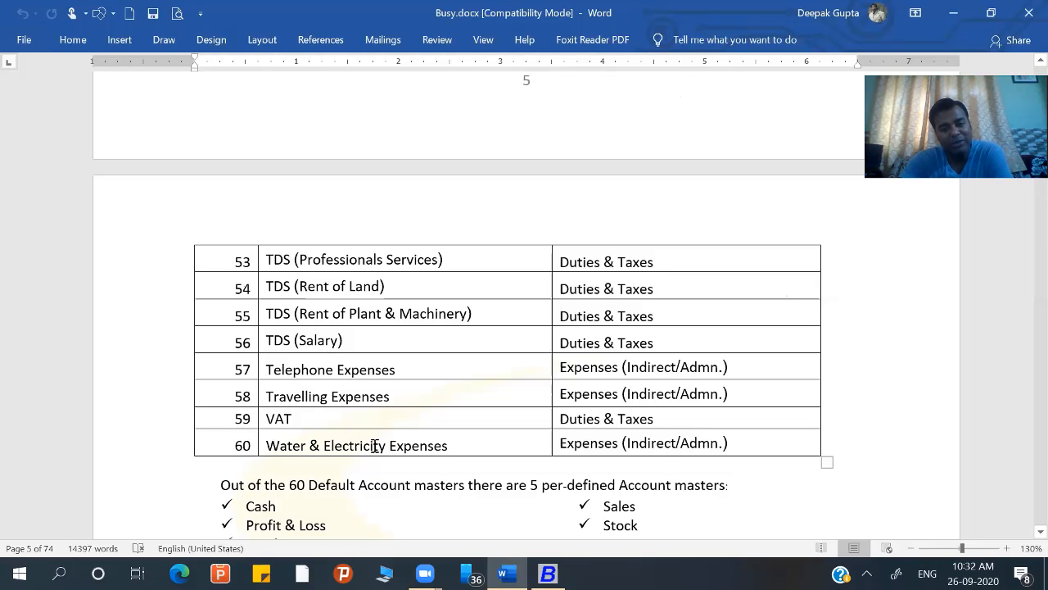
{"action": "scroll", "coordinate": [374, 445], "scroll_direction": "up", "scroll_amount": 3}
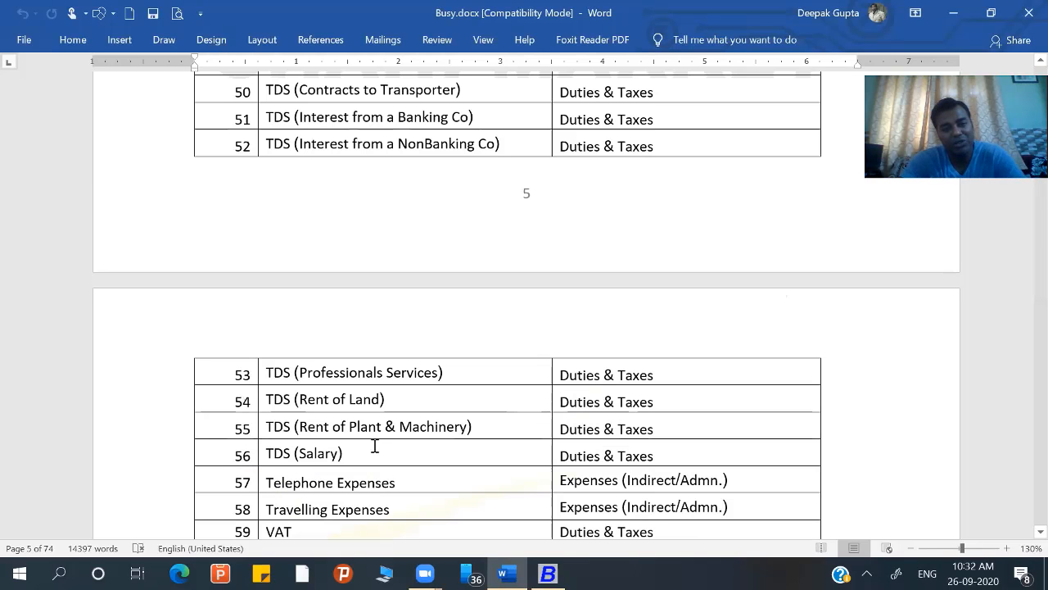
{"action": "scroll", "coordinate": [472, 524], "scroll_direction": "up", "scroll_amount": 15}
{"action": "scroll", "coordinate": [434, 203], "scroll_direction": "up", "scroll_amount": 1}
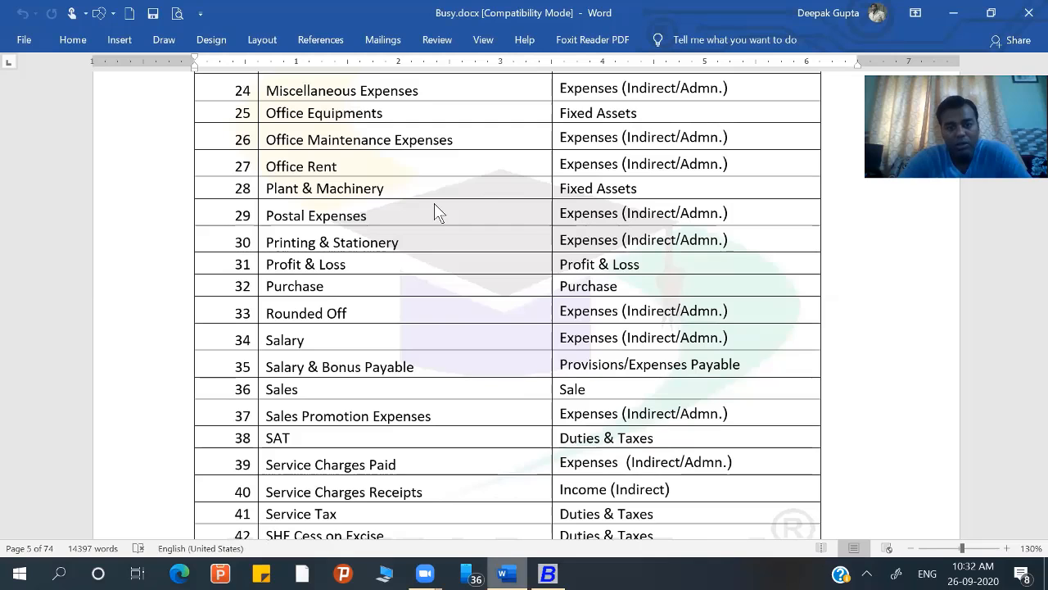
Switch back to Busy and open Dhirendra Company (2020-21) with the account password
{"action": "key", "text": "alt+Tab"}
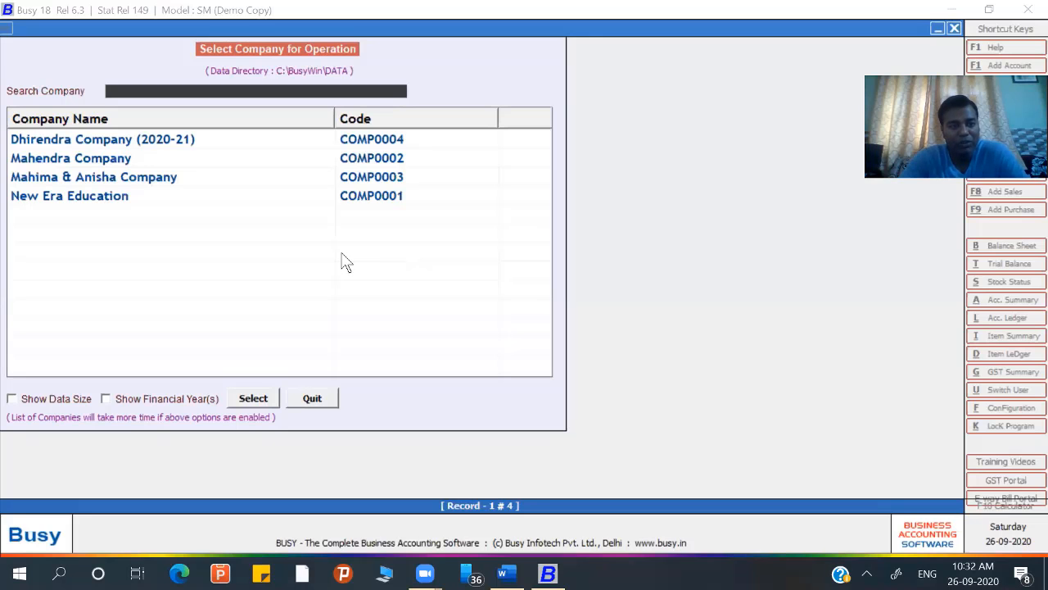
{"action": "key", "text": "Escape"}
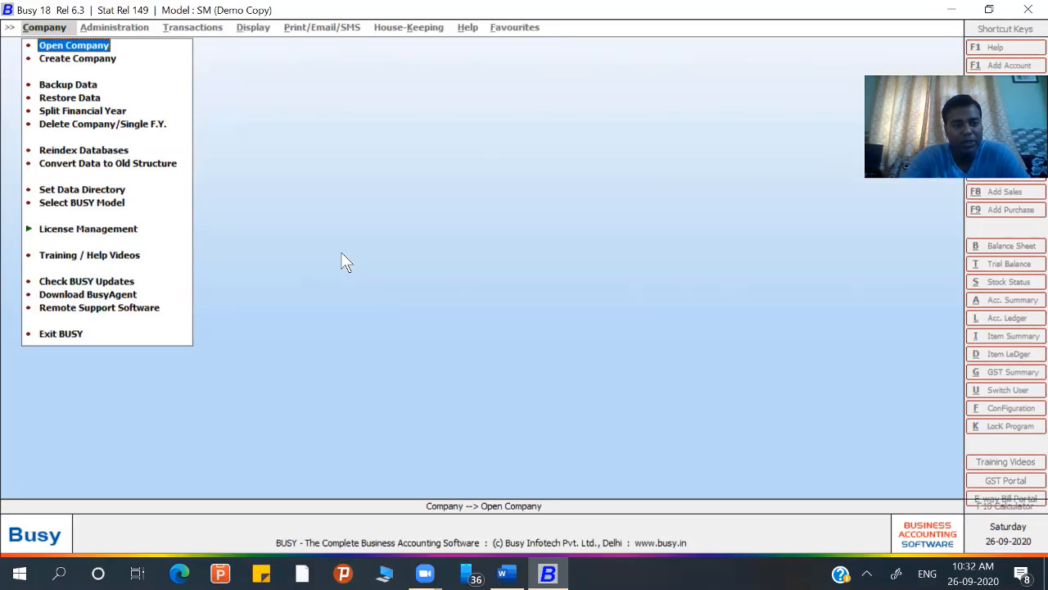
{"action": "key", "text": "Return"}
{"action": "key", "text": "Return"}
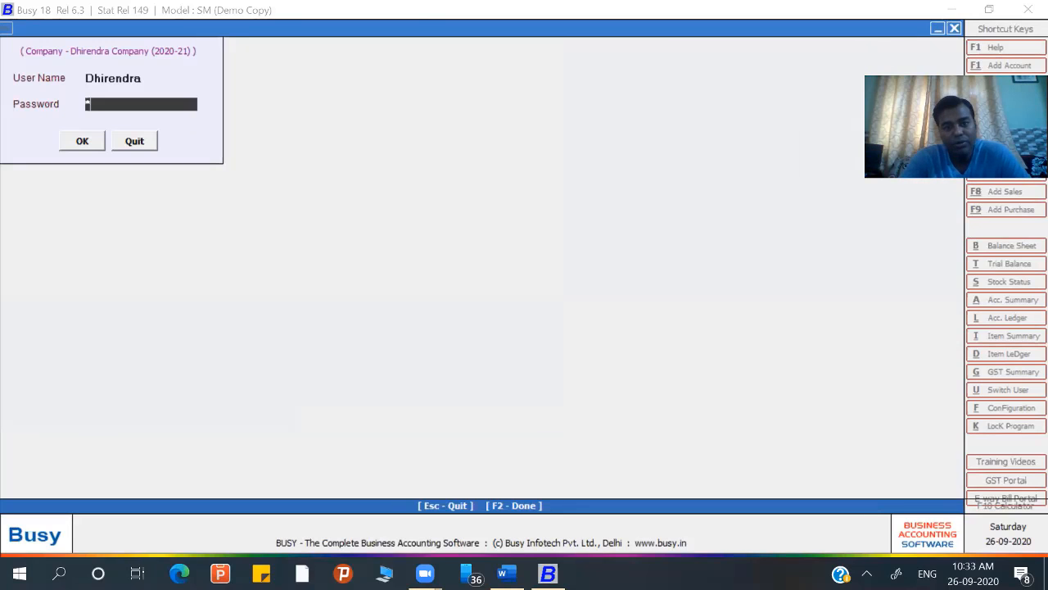
{"action": "type", "text": "*******"}
{"action": "left_click", "coordinate": [84, 141]}
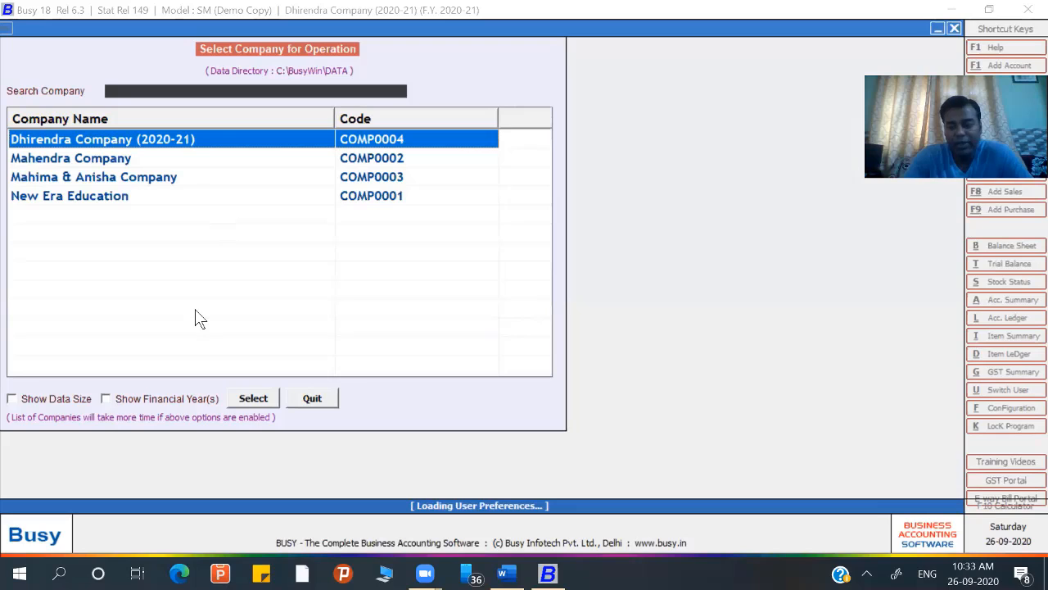
Expand the Account entry under Masters and go through its Add, Modify and List options, ending on List
{"action": "key", "text": "Return"}
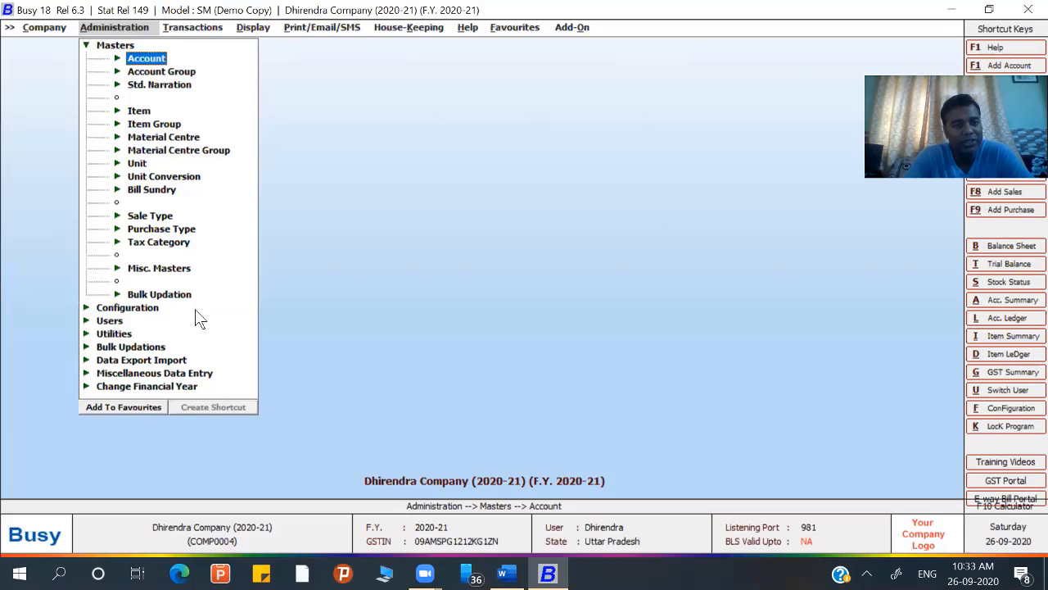
{"action": "key", "text": "Return"}
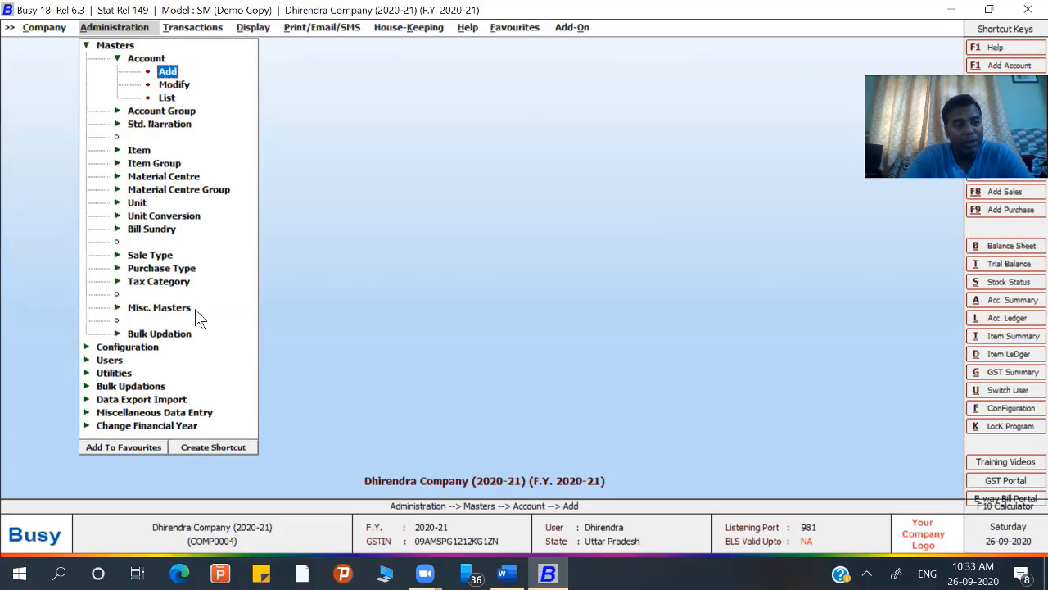
{"action": "key", "text": "Down"}
{"action": "key", "text": "Down"}
{"action": "key", "text": "Up"}
{"action": "key", "text": "Up"}
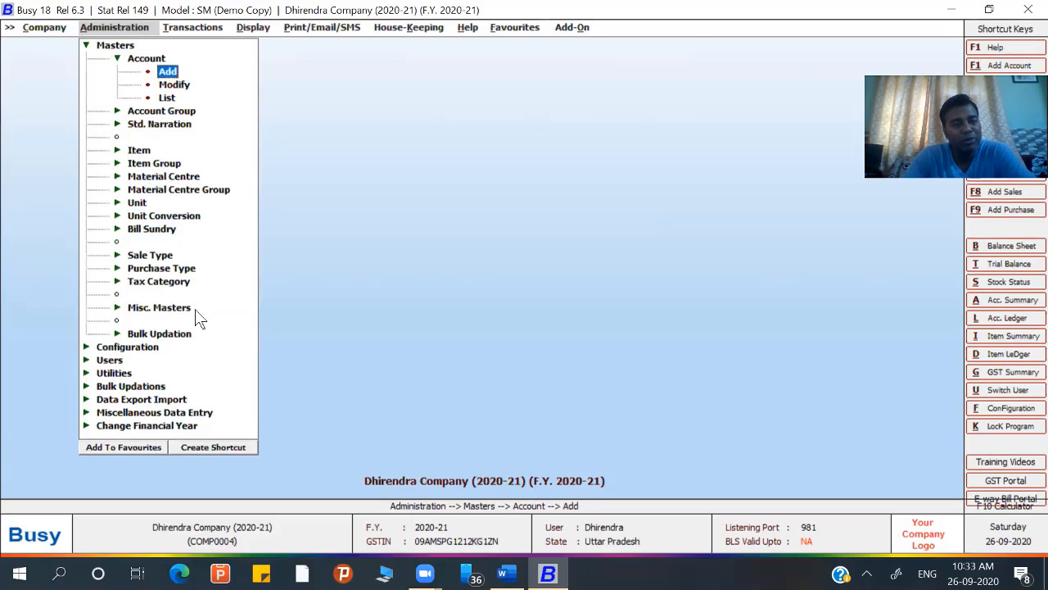
{"action": "key", "text": "Down"}
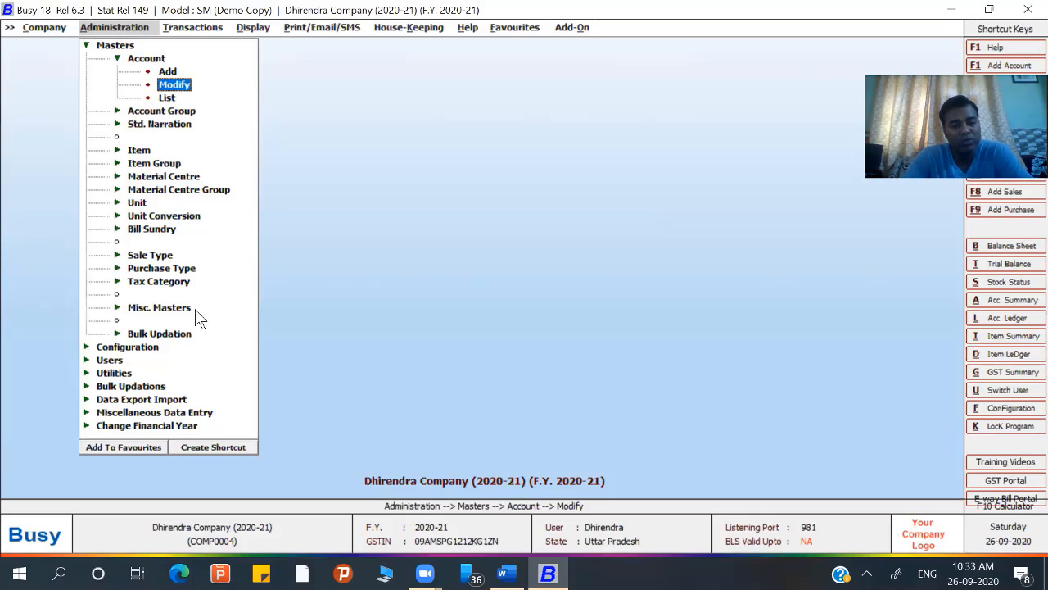
{"action": "key", "text": "Down"}
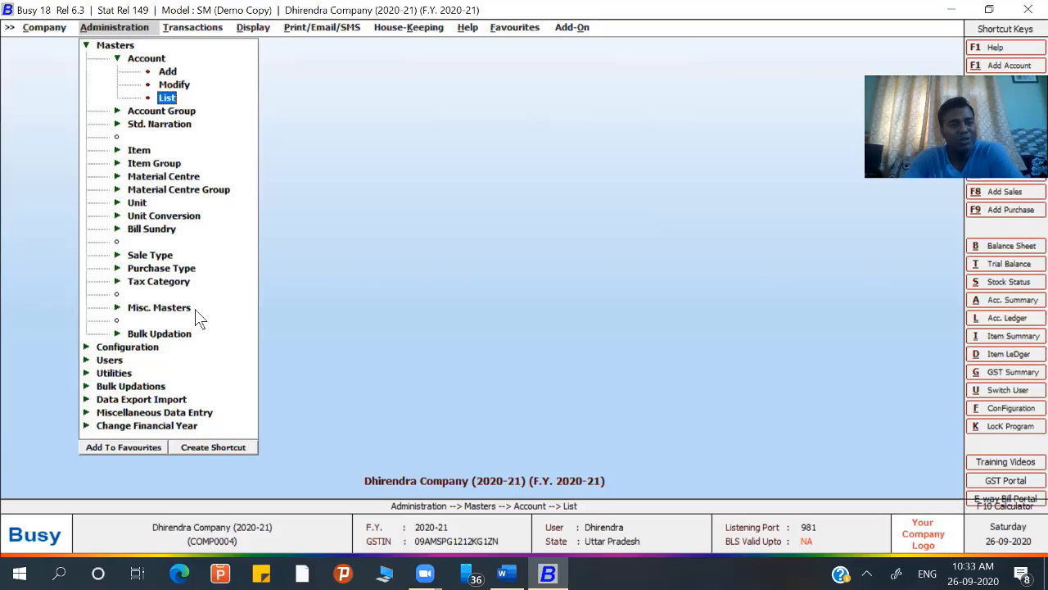
{"action": "key", "text": "Up"}
{"action": "key", "text": "Up"}
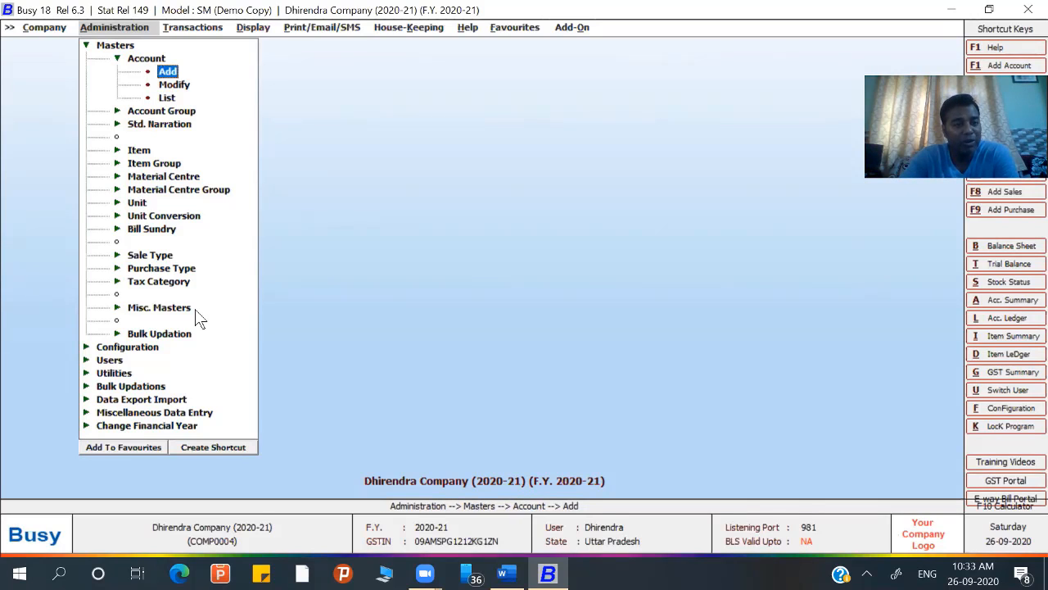
{"action": "key", "text": "Down"}
{"action": "key", "text": "Down"}
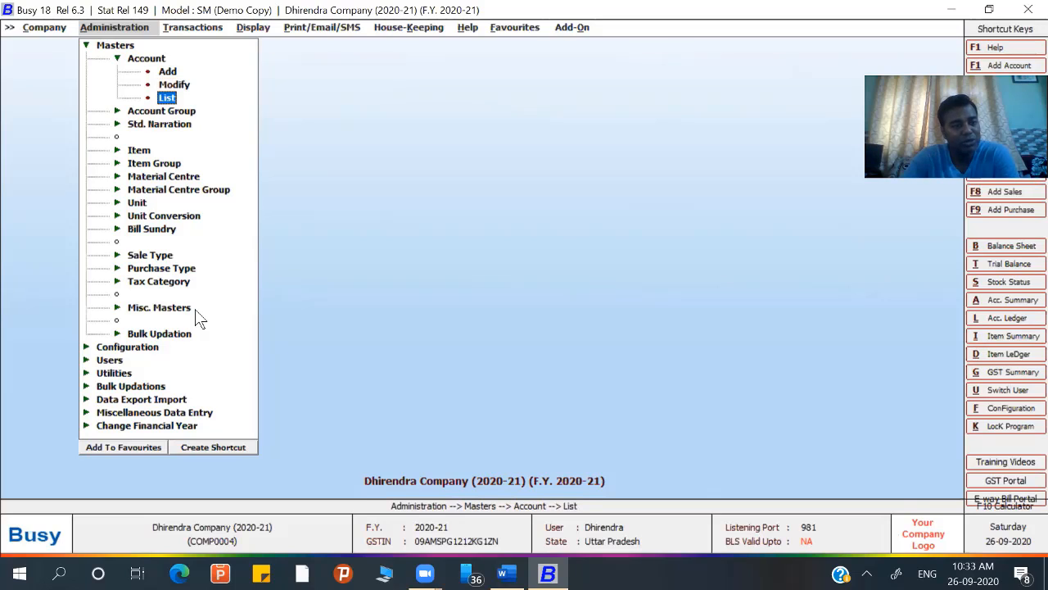
Open the account List option under Masters and show the list for all accounts
{"action": "key", "text": "Up"}
{"action": "key", "text": "Up"}
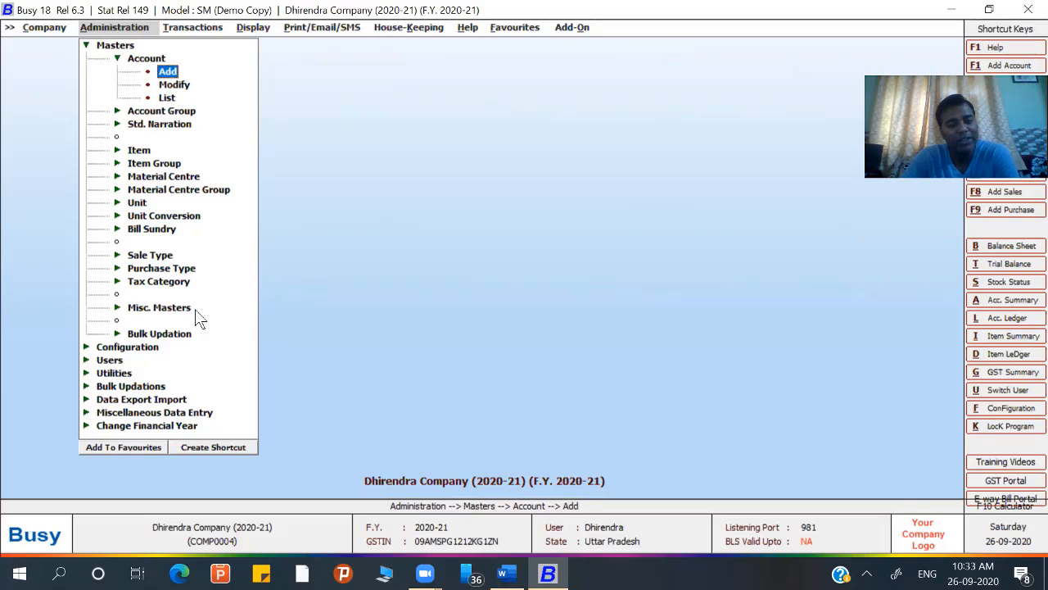
{"action": "key", "text": "Down"}
{"action": "key", "text": "Down"}
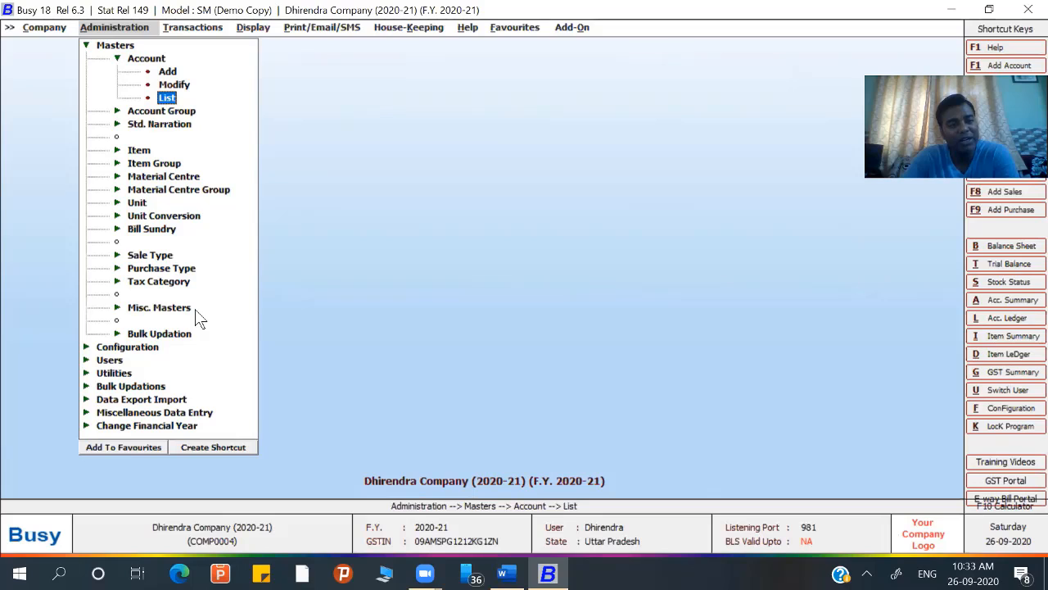
{"action": "key", "text": "Up"}
{"action": "key", "text": "Up"}
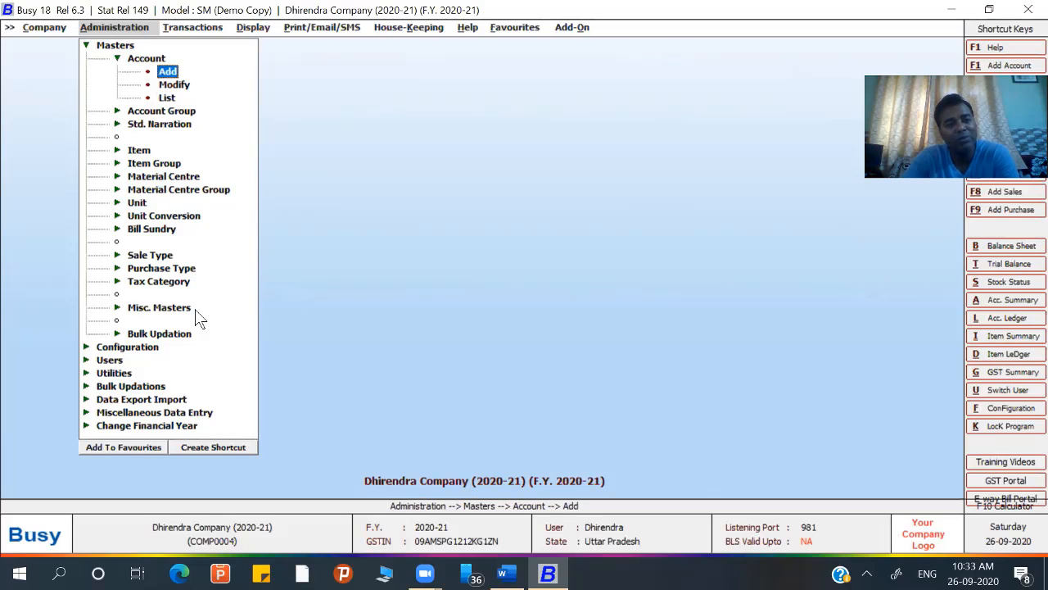
{"action": "key", "text": "Down"}
{"action": "key", "text": "Down"}
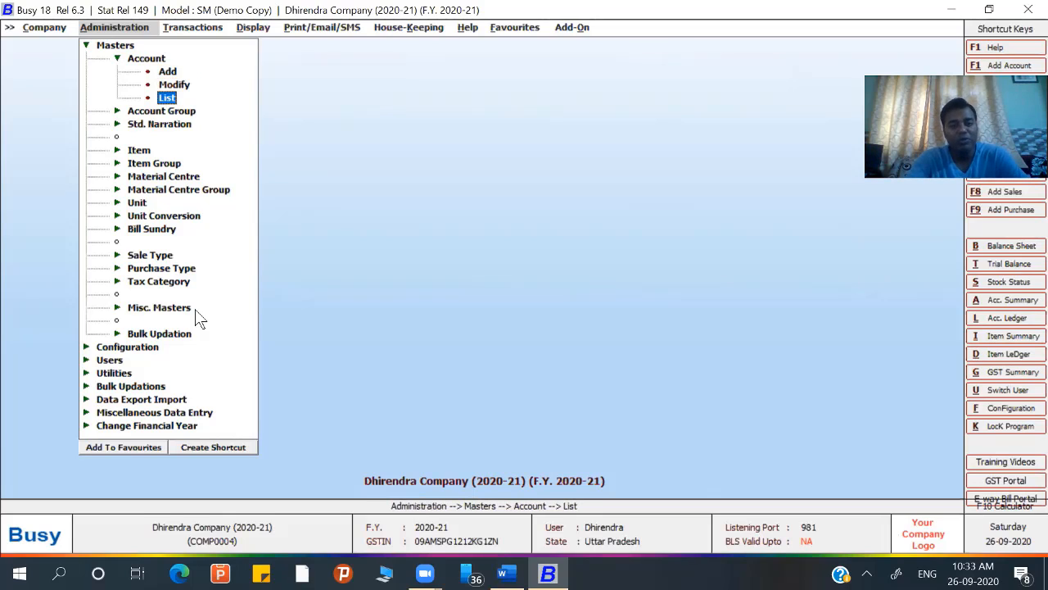
{"action": "key", "text": "Return"}
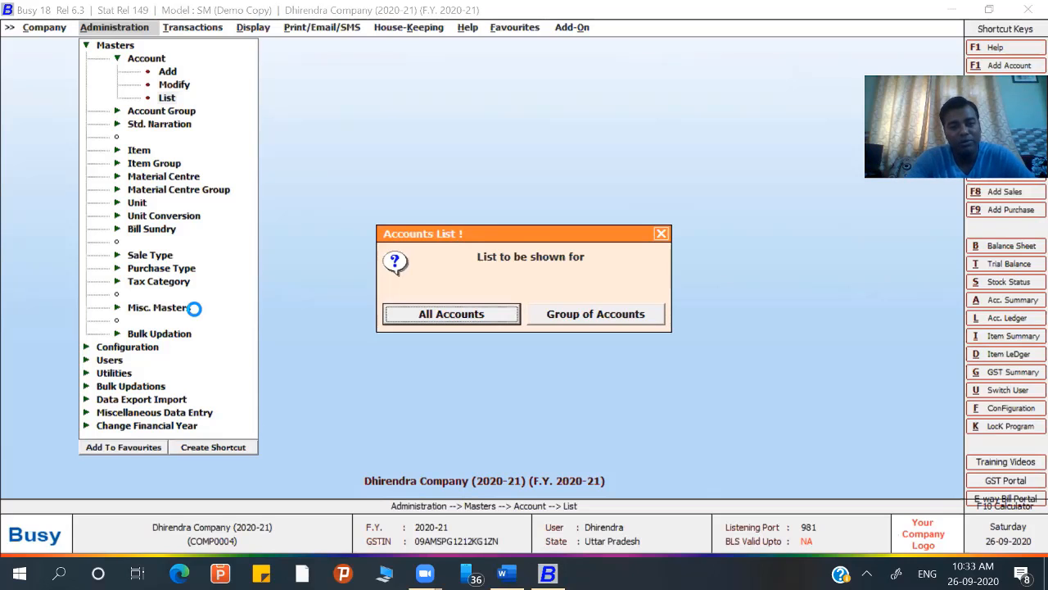
{"action": "key", "text": "Escape"}
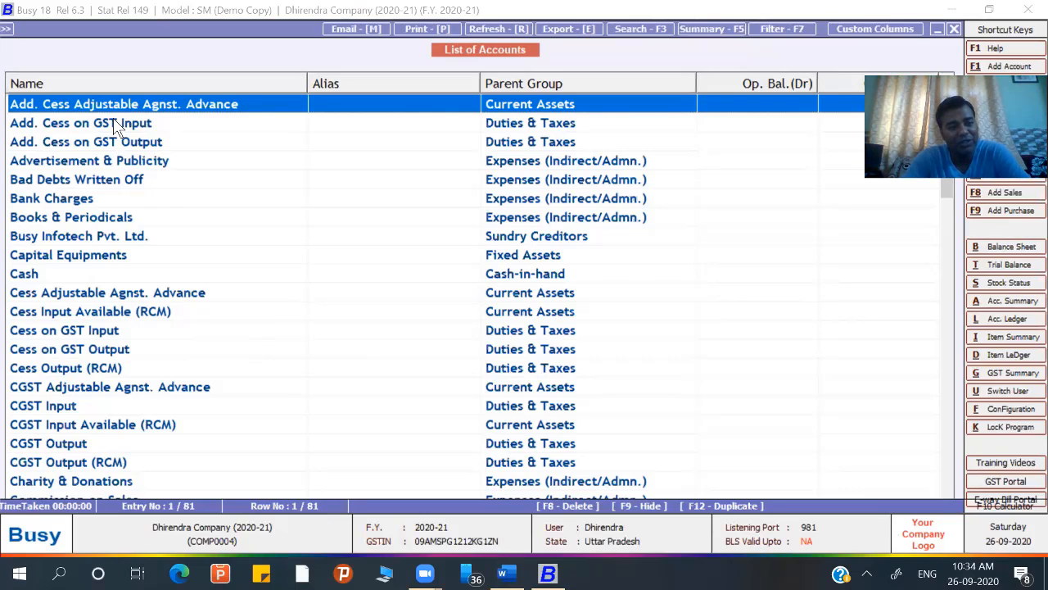
Go through the default accounts and their parent groups from the first row down to the last row
{"action": "key", "text": "Down"}
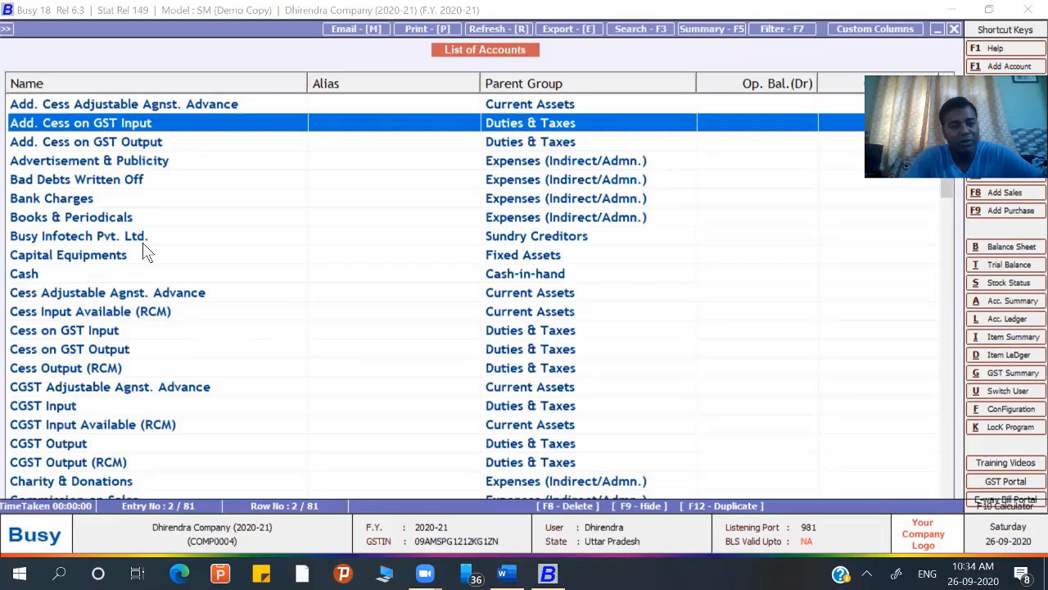
{"action": "key", "text": "Down"}
{"action": "key", "text": "Down"}
{"action": "key", "text": "Down"}
{"action": "key", "text": "Down"}
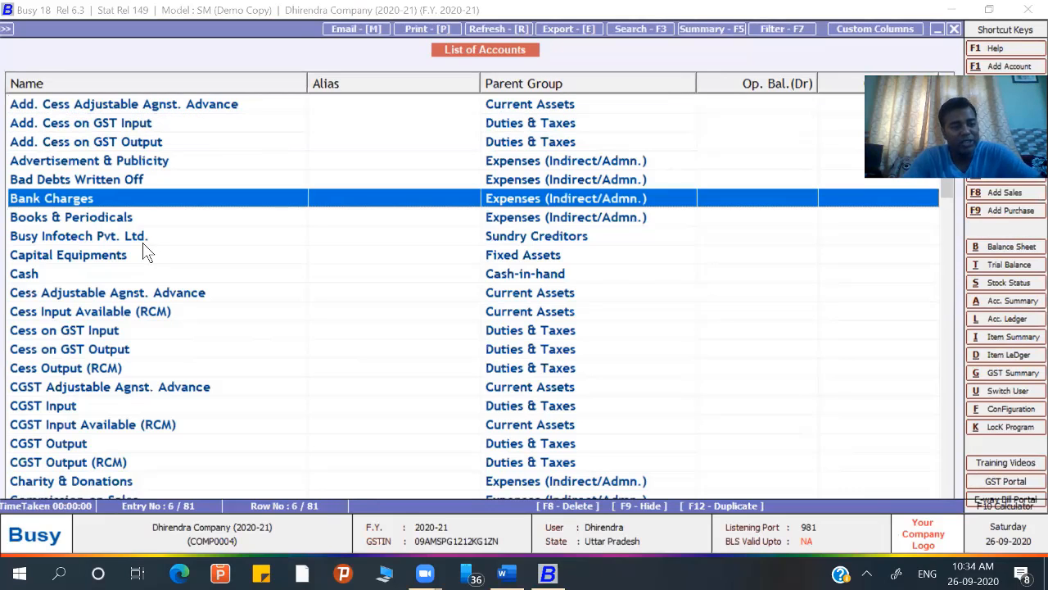
{"action": "key", "text": "Down"}
{"action": "key", "text": "Down"}
{"action": "key", "text": "Down"}
{"action": "key", "text": "Down"}
{"action": "key", "text": "Down"}
{"action": "key", "text": "Down"}
{"action": "key", "text": "Down"}
{"action": "key", "text": "Down"}
{"action": "key", "text": "Down"}
{"action": "key", "text": "Down"}
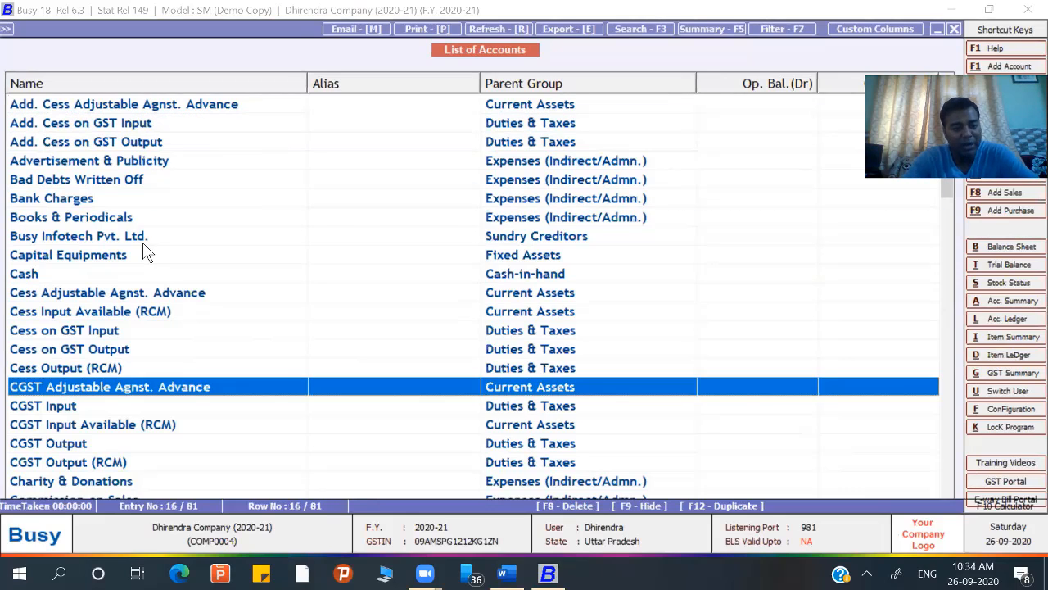
{"action": "key", "text": "Down"}
{"action": "key", "text": "Down"}
{"action": "key", "text": "Down"}
{"action": "key", "text": "Down"}
{"action": "key", "text": "Down"}
{"action": "key", "text": "Down"}
{"action": "key", "text": "Down"}
{"action": "key", "text": "Down"}
{"action": "key", "text": "Down"}
{"action": "key", "text": "Down"}
{"action": "key", "text": "Down"}
{"action": "key", "text": "Down"}
{"action": "key", "text": "Down"}
{"action": "key", "text": "Down"}
{"action": "key", "text": "Down"}
{"action": "key", "text": "Down"}
{"action": "key", "text": "Down"}
{"action": "key", "text": "Down"}
{"action": "key", "text": "Down"}
{"action": "key", "text": "Down"}
{"action": "key", "text": "Down"}
{"action": "key", "text": "Down"}
{"action": "key", "text": "Down"}
{"action": "key", "text": "Down"}
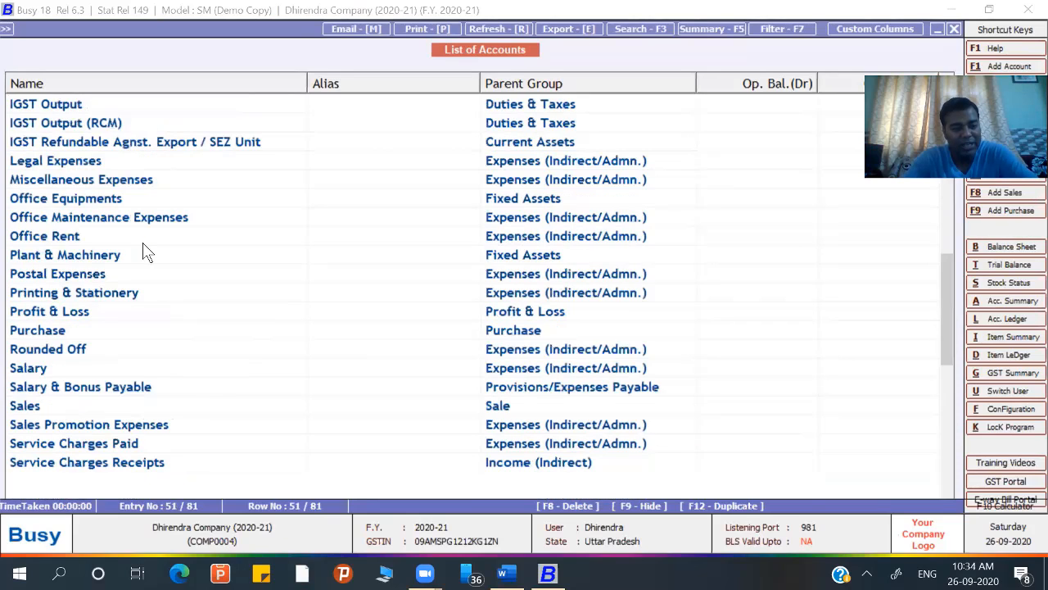
{"action": "key", "text": "Down"}
{"action": "key", "text": "Down"}
{"action": "key", "text": "Down"}
{"action": "key", "text": "Down"}
{"action": "key", "text": "Down"}
{"action": "key", "text": "Down"}
{"action": "key", "text": "Down"}
{"action": "key", "text": "Down"}
{"action": "key", "text": "Down"}
{"action": "key", "text": "Down"}
{"action": "key", "text": "Down"}
{"action": "key", "text": "Down"}
{"action": "key", "text": "Down"}
{"action": "key", "text": "Down"}
{"action": "key", "text": "Down"}
{"action": "key", "text": "Down"}
{"action": "key", "text": "Down"}
{"action": "key", "text": "Down"}
{"action": "key", "text": "Down"}
{"action": "key", "text": "Down"}
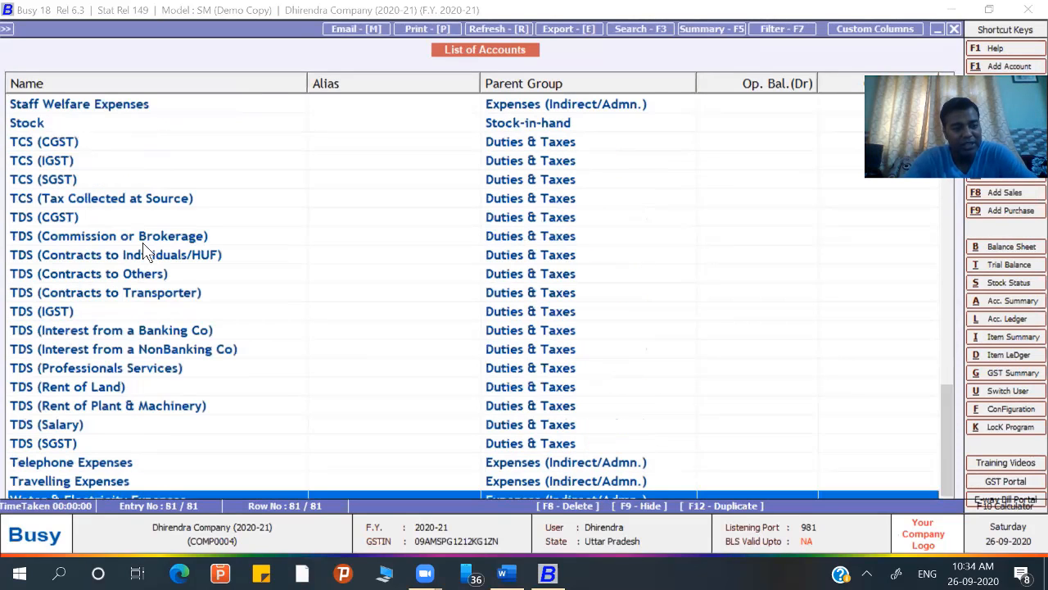
Review the TDS, TCS and SGST accounts from the end of the list back up to Service Charges Receipts
{"action": "key", "text": "Up"}
{"action": "key", "text": "Up"}
{"action": "key", "text": "Page_Up"}
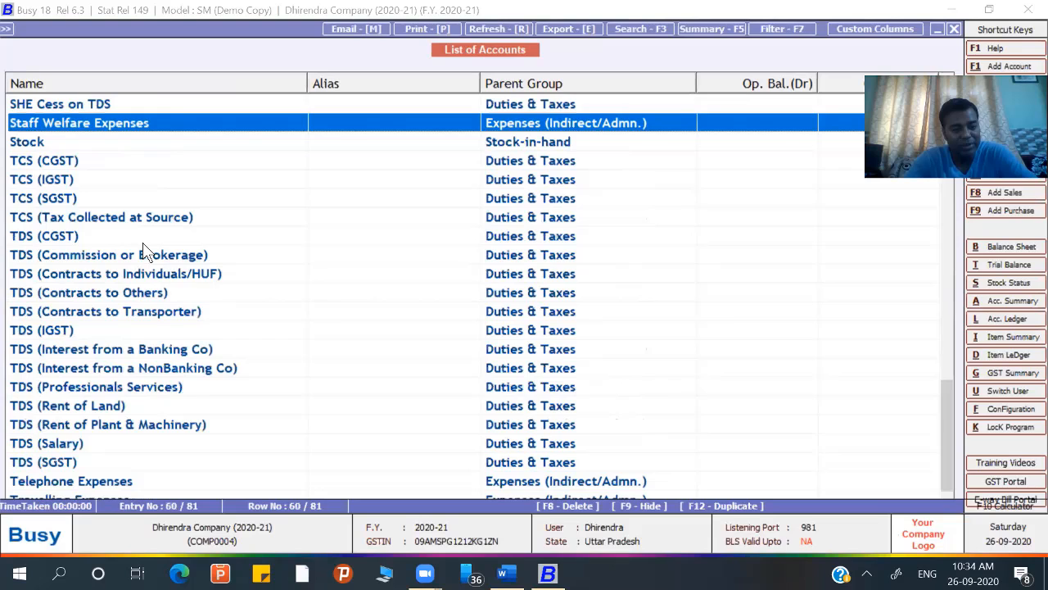
{"action": "key", "text": "End"}
{"action": "key", "text": "Up"}
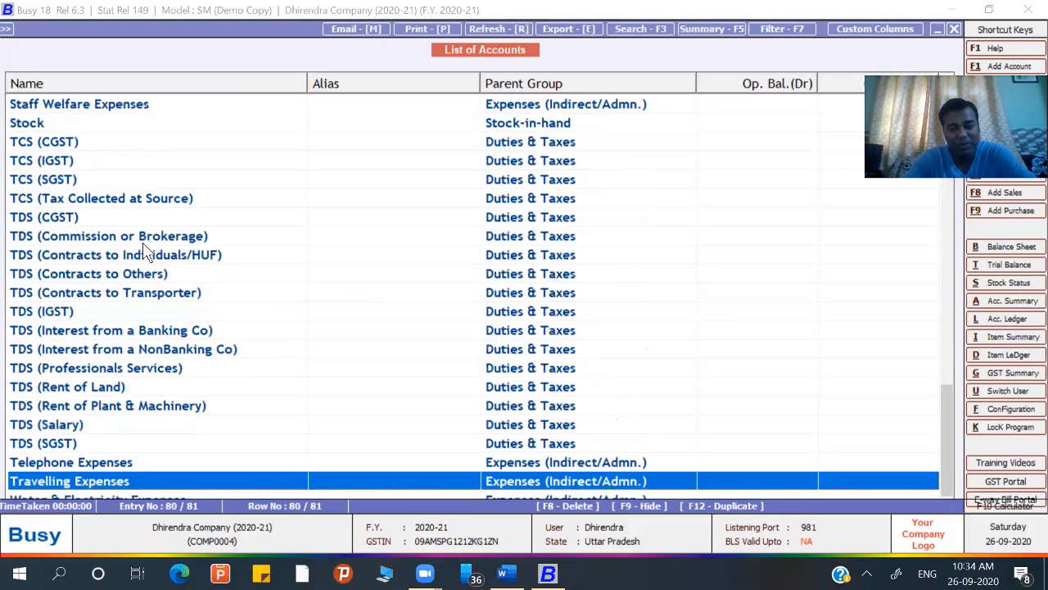
{"action": "key", "text": "Up"}
{"action": "key", "text": "Up"}
{"action": "key", "text": "Up"}
{"action": "key", "text": "Up"}
{"action": "key", "text": "Up"}
{"action": "key", "text": "Up"}
{"action": "key", "text": "Up"}
{"action": "key", "text": "Up"}
{"action": "key", "text": "Up"}
{"action": "key", "text": "Up"}
{"action": "key", "text": "Up"}
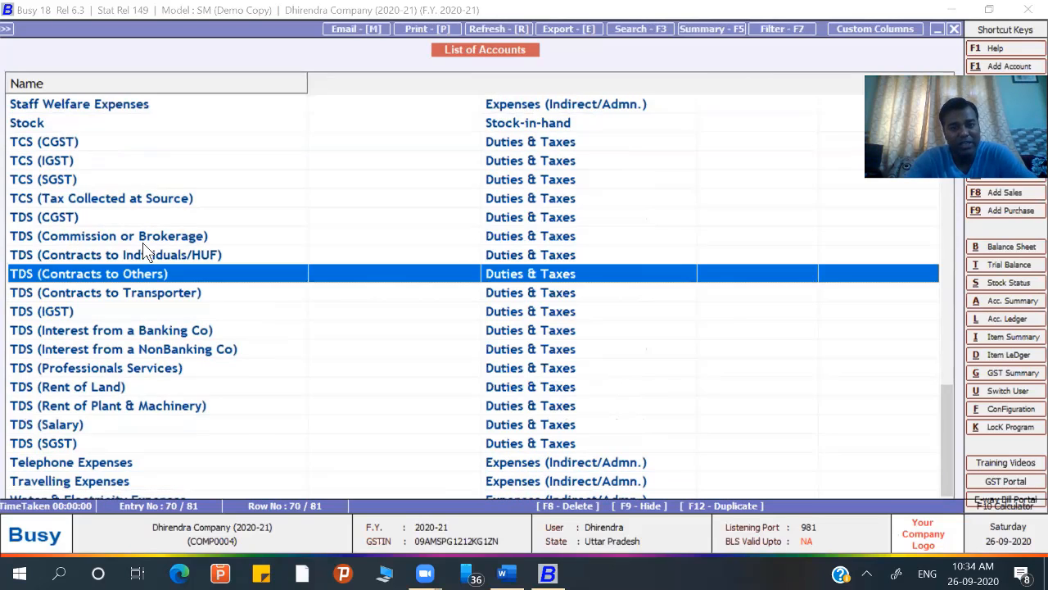
{"action": "key", "text": "Up"}
{"action": "key", "text": "Up"}
{"action": "key", "text": "Up"}
{"action": "key", "text": "Up"}
{"action": "key", "text": "Up"}
{"action": "key", "text": "Up"}
{"action": "key", "text": "Up"}
{"action": "key", "text": "Up"}
{"action": "key", "text": "Up"}
{"action": "key", "text": "Up"}
{"action": "key", "text": "Up"}
{"action": "key", "text": "Up"}
{"action": "key", "text": "Up"}
{"action": "key", "text": "Up"}
{"action": "key", "text": "Up"}
{"action": "key", "text": "Up"}
{"action": "key", "text": "Up"}
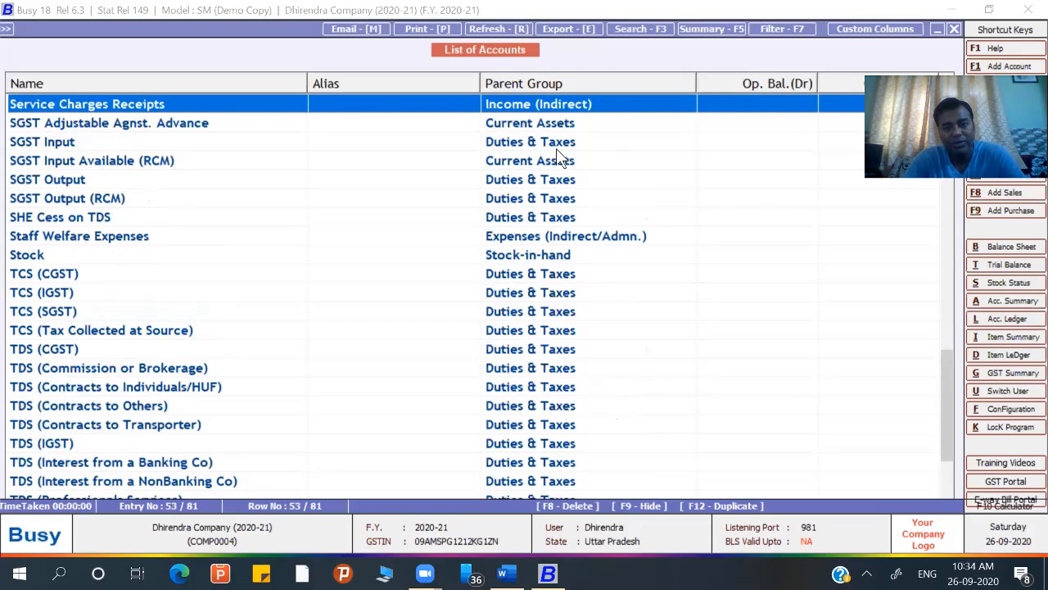
Sort the account list by parent group and go through the grouped accounts down to the last row
{"action": "left_click", "coordinate": [575, 86]}
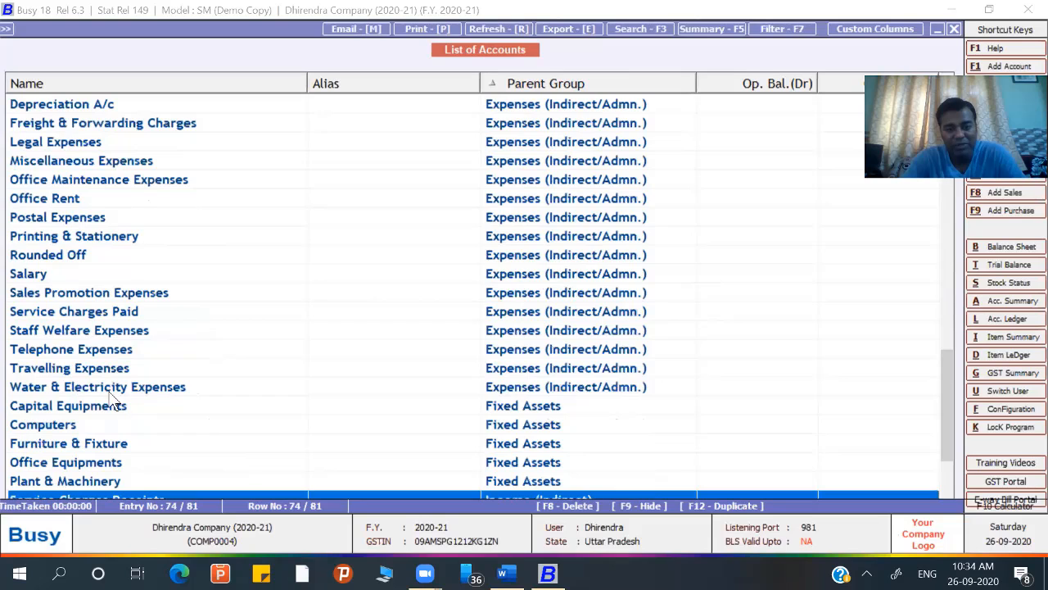
{"action": "scroll", "coordinate": [113, 411], "scroll_direction": "down", "scroll_amount": 3}
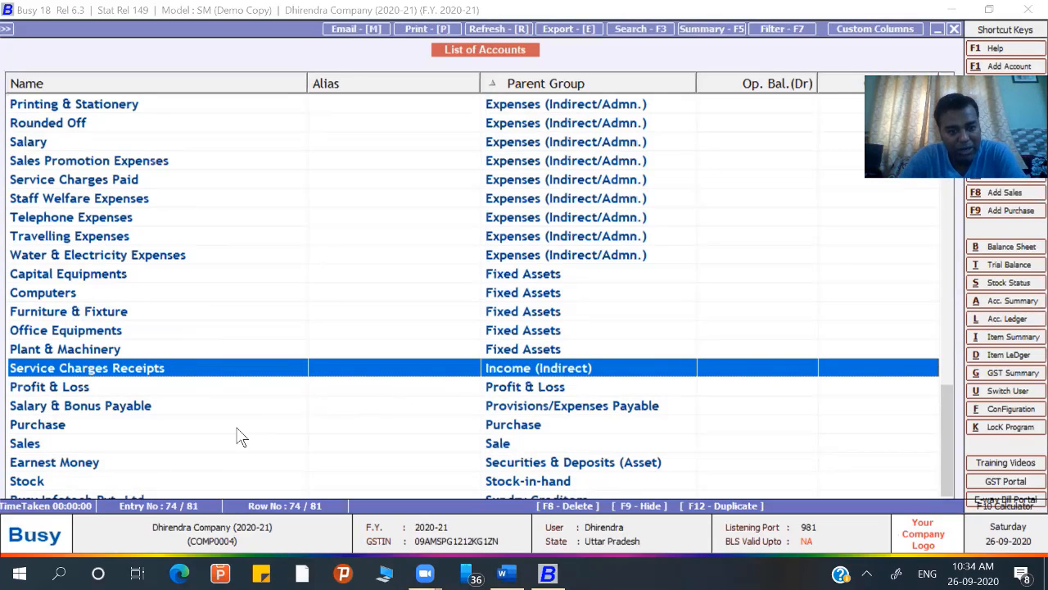
{"action": "left_click", "coordinate": [136, 411]}
{"action": "key", "text": "Down"}
{"action": "key", "text": "Down"}
{"action": "key", "text": "Down"}
{"action": "key", "text": "Down"}
{"action": "key", "text": "Down"}
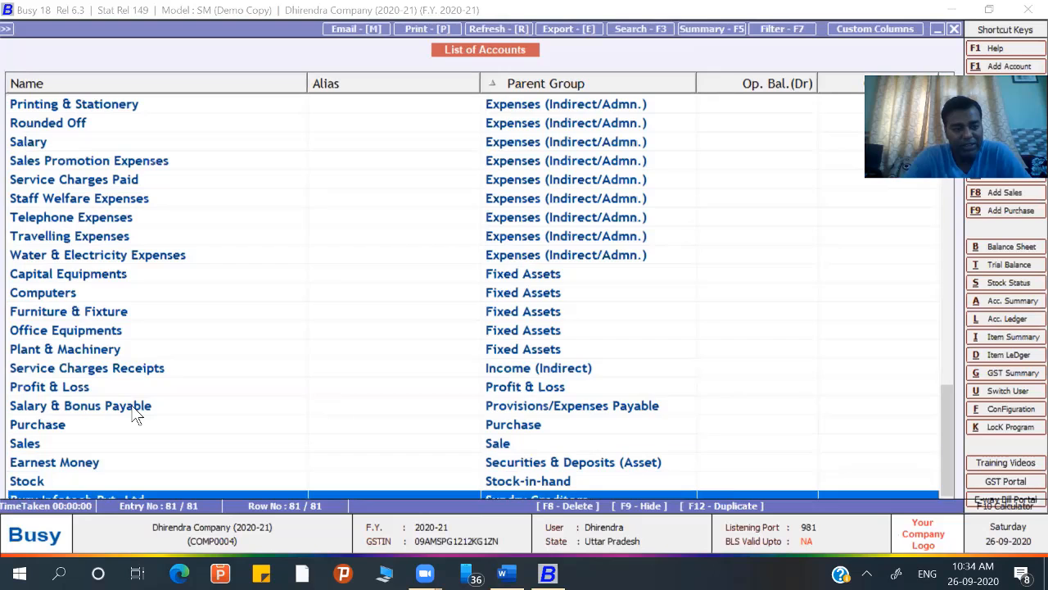
Review the grouped accounts up through the indirect expenses and back down, ending on the Sales account
{"action": "key", "text": "Up"}
{"action": "key", "text": "Up"}
{"action": "key", "text": "Up"}
{"action": "key", "text": "Up"}
{"action": "key", "text": "Up"}
{"action": "key", "text": "Up"}
{"action": "key", "text": "Up"}
{"action": "key", "text": "Up"}
{"action": "key", "text": "Up"}
{"action": "key", "text": "Up"}
{"action": "key", "text": "Up"}
{"action": "key", "text": "Up"}
{"action": "key", "text": "Up"}
{"action": "key", "text": "Up"}
{"action": "key", "text": "Up"}
{"action": "key", "text": "Up"}
{"action": "key", "text": "Up"}
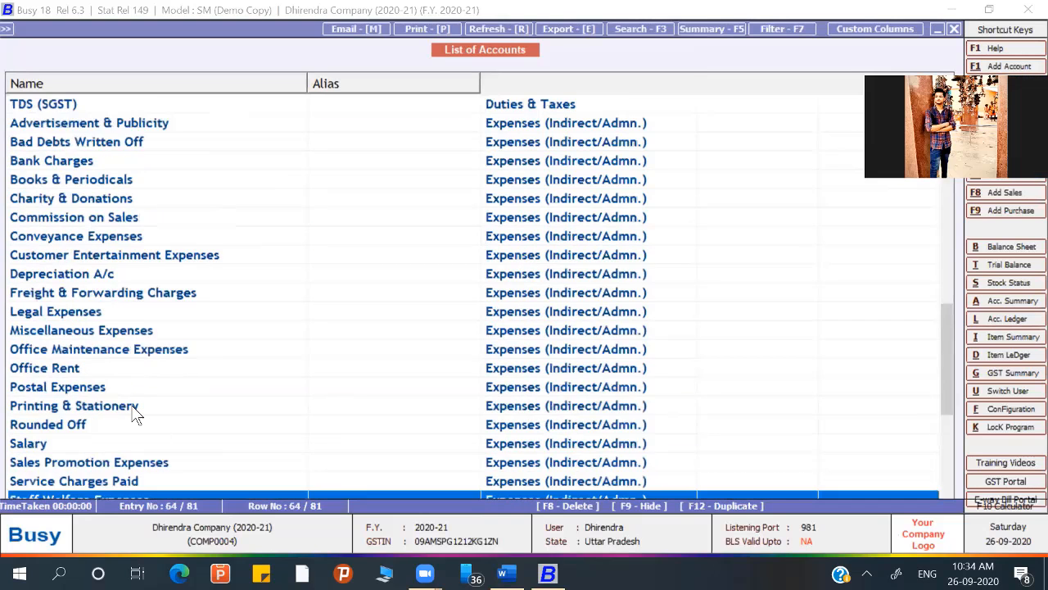
{"action": "key", "text": "Down"}
{"action": "key", "text": "Down"}
{"action": "key", "text": "Down"}
{"action": "key", "text": "Down"}
{"action": "key", "text": "Down"}
{"action": "key", "text": "Down"}
{"action": "key", "text": "Down"}
{"action": "key", "text": "Down"}
{"action": "key", "text": "Down"}
{"action": "key", "text": "Down"}
{"action": "key", "text": "Down"}
{"action": "key", "text": "Down"}
{"action": "key", "text": "Down"}
{"action": "key", "text": "Down"}
{"action": "key", "text": "Down"}
{"action": "key", "text": "Down"}
{"action": "key", "text": "Down"}
{"action": "key", "text": "Up"}
{"action": "key", "text": "Up"}
{"action": "key", "text": "Up"}
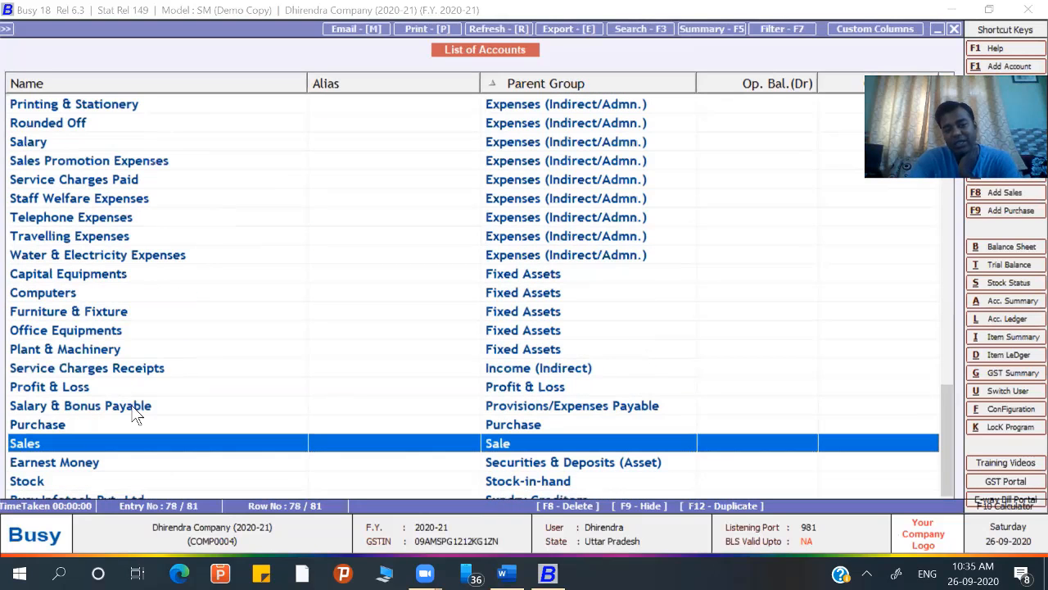
Examine the parent groups of the Purchase, Sales, Earnest Money and Stock accounts, ending on Service Charges Receipts
{"action": "key", "text": "Up"}
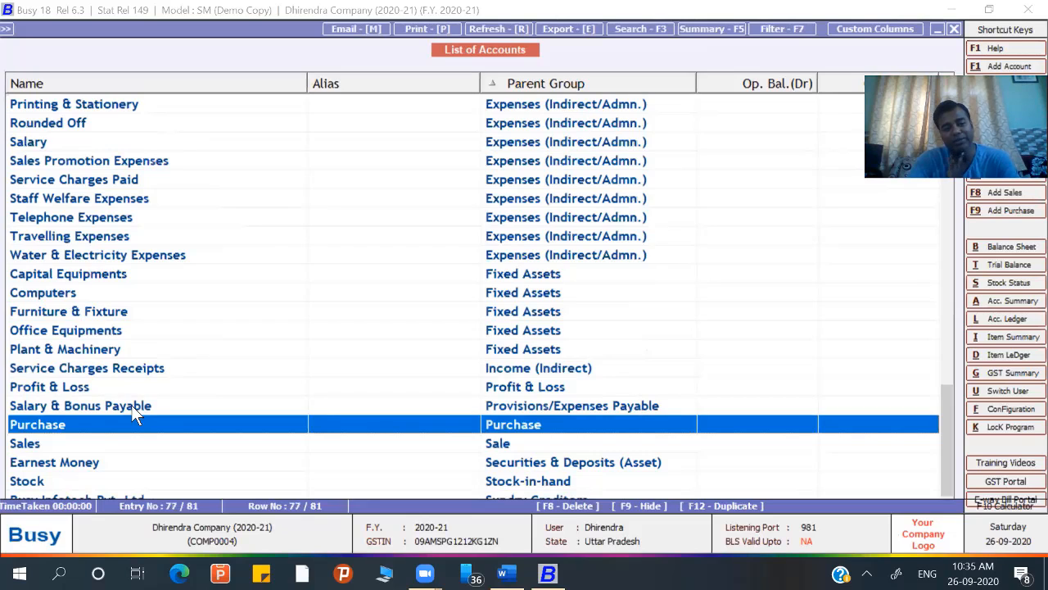
{"action": "key", "text": "Down"}
{"action": "key", "text": "Down"}
{"action": "key", "text": "Down"}
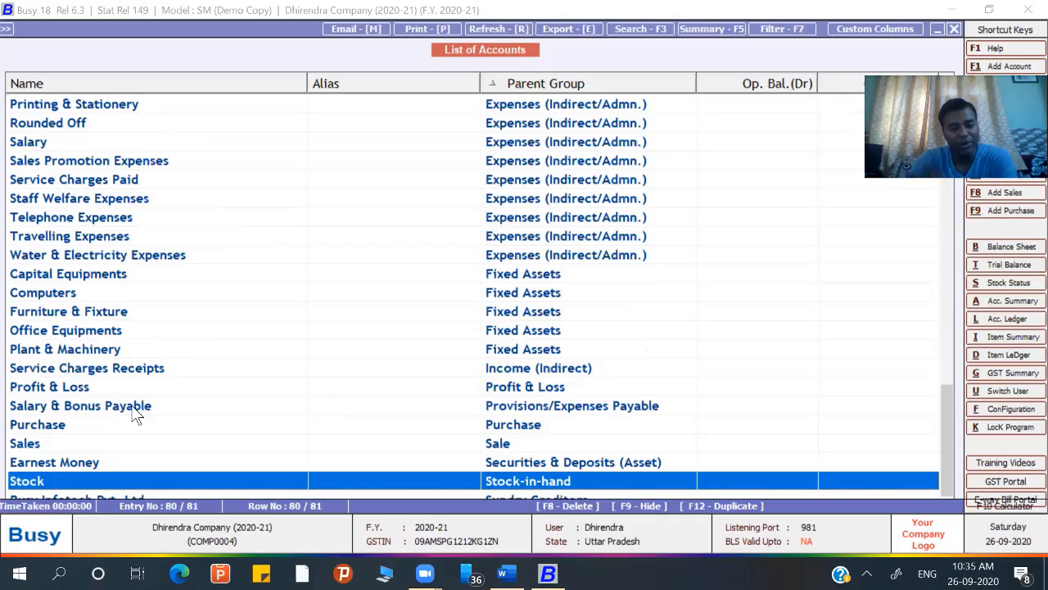
{"action": "key", "text": "Up"}
{"action": "key", "text": "Up"}
{"action": "key", "text": "Up"}
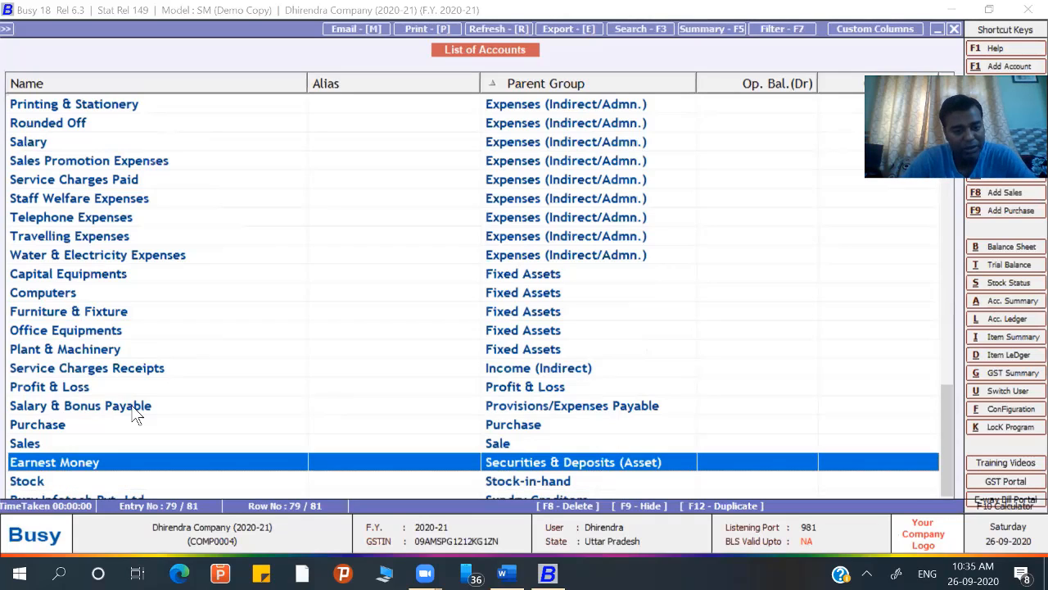
{"action": "key", "text": "Up"}
{"action": "key", "text": "Up"}
{"action": "key", "text": "Up"}
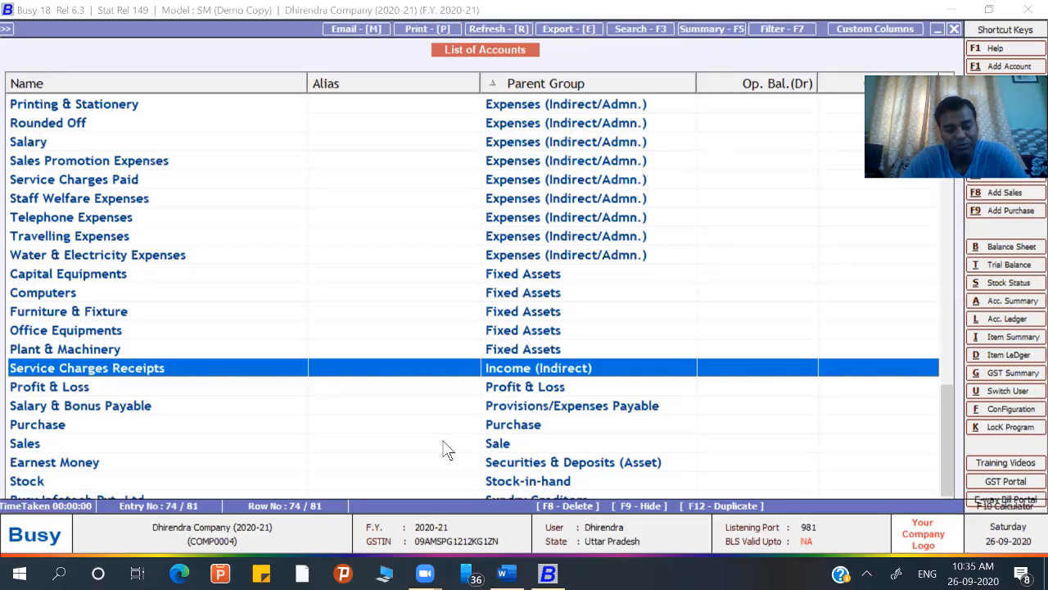
Search the list of accounts for "sales"
{"action": "key", "text": "XF86AudioRaiseVolume"}
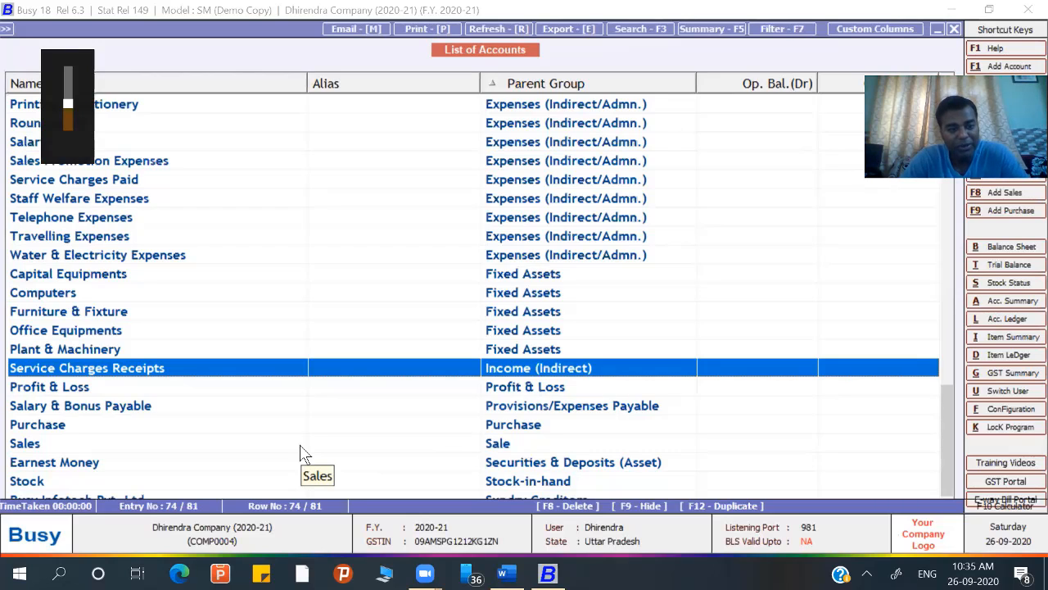
{"action": "key", "text": "F3"}
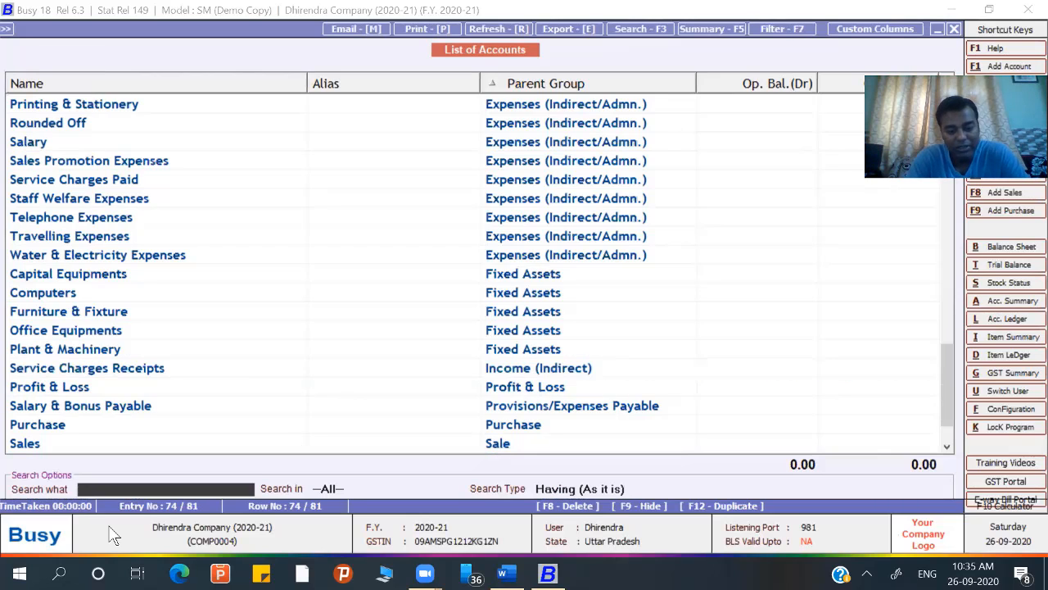
{"action": "type", "text": "sales"}
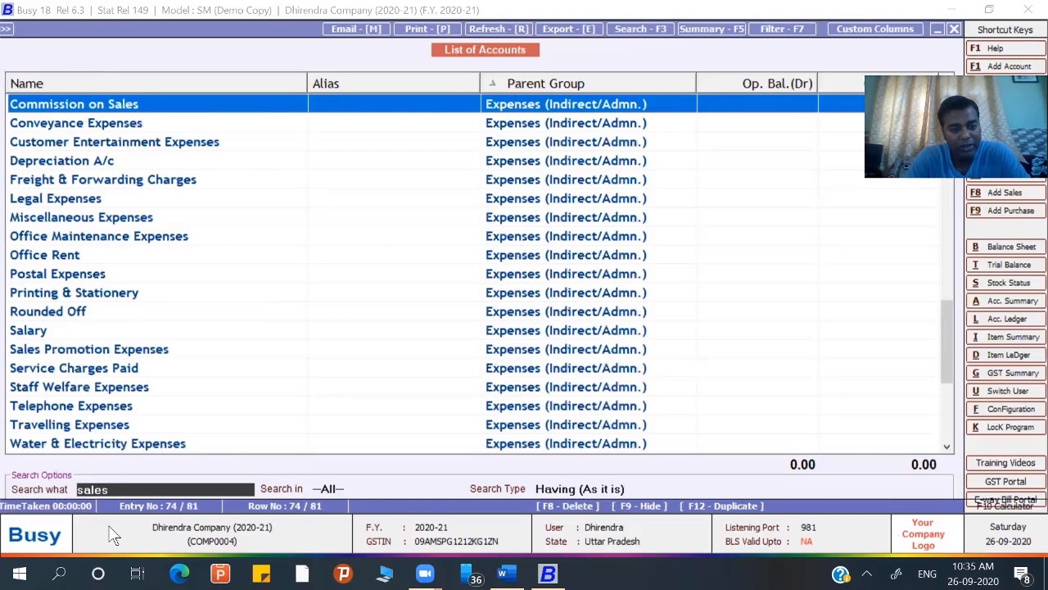
{"action": "key", "text": "Return"}
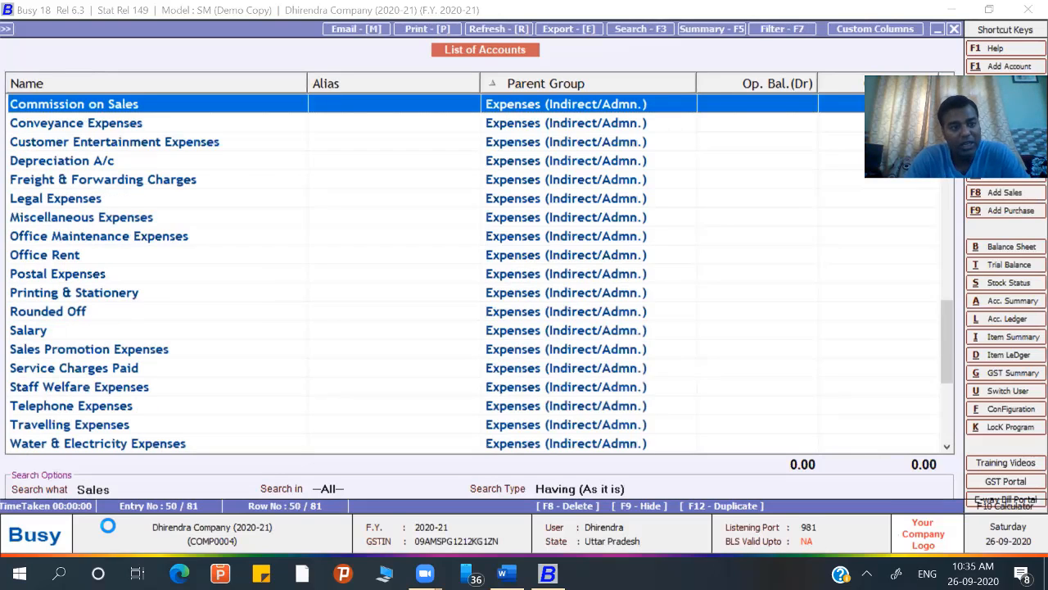
{"action": "type", "text": "sale"}
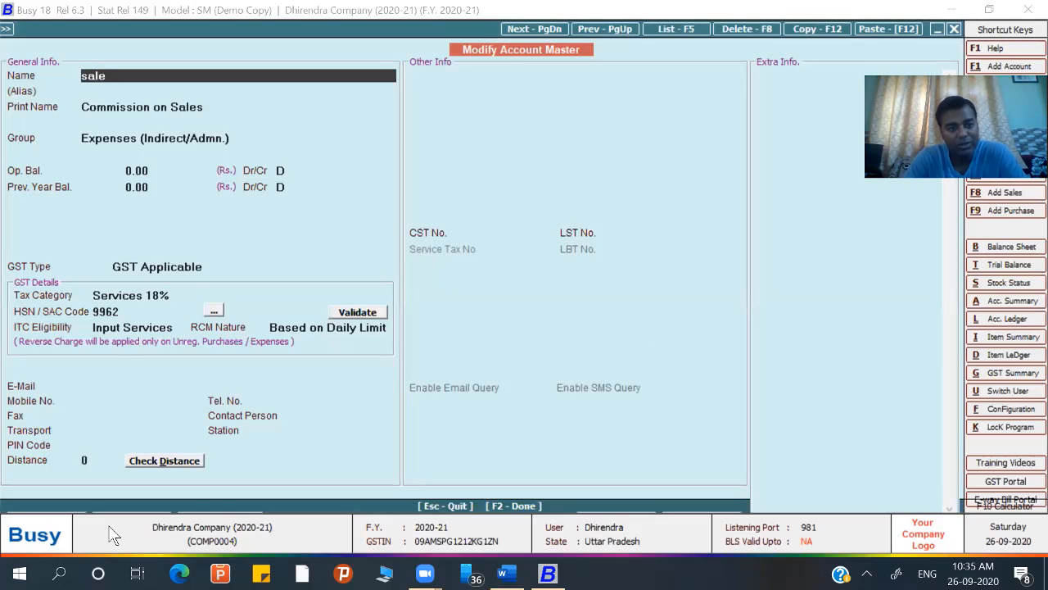
{"action": "key", "text": "Escape"}
{"action": "key", "text": "y"}
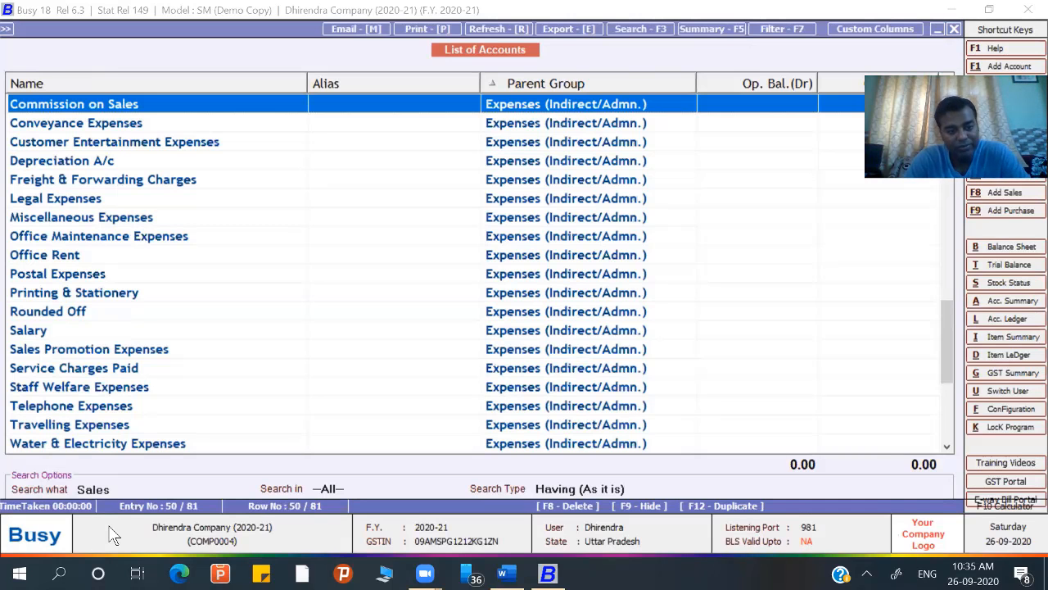
Step through the accounts matching the "sales" search, including Sales Promotion Expenses, and close the search
{"action": "left_click", "coordinate": [197, 393]}
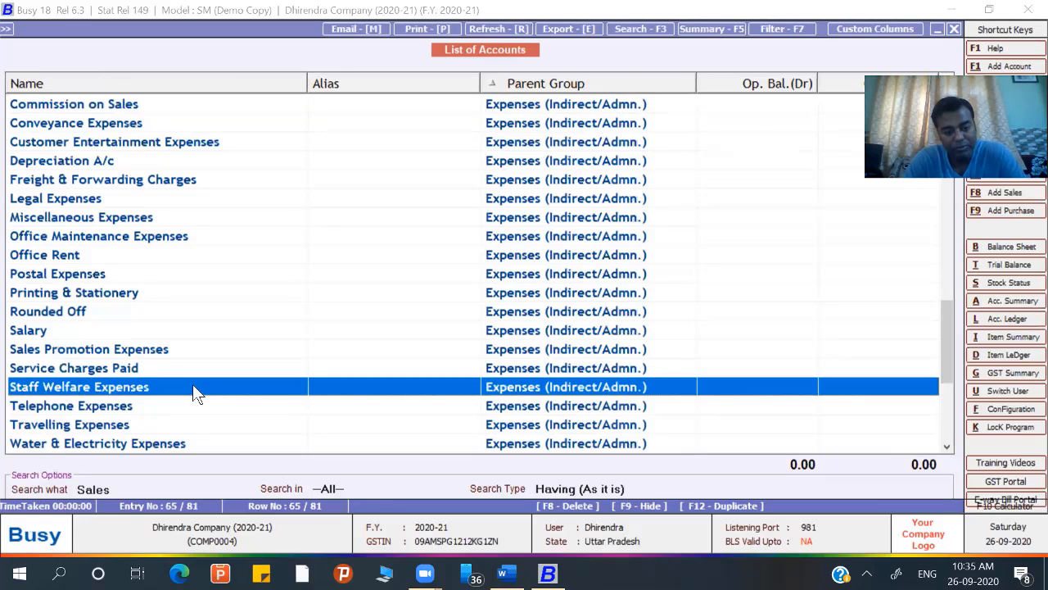
{"action": "key", "text": "Up"}
{"action": "key", "text": "Up"}
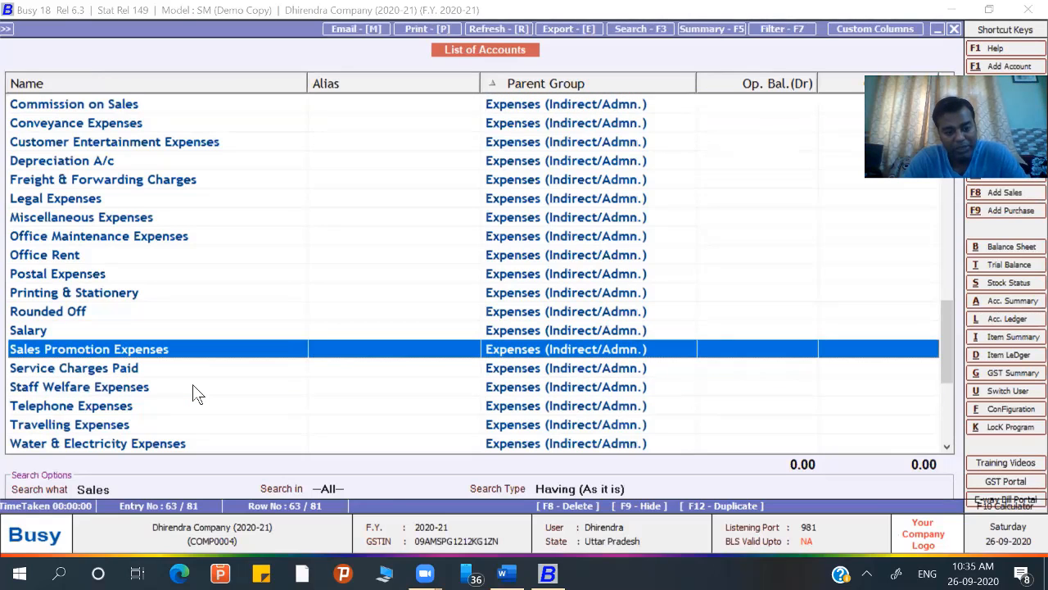
{"action": "key", "text": "Down"}
{"action": "key", "text": "Down"}
{"action": "key", "text": "Down"}
{"action": "key", "text": "Down"}
{"action": "key", "text": "Down"}
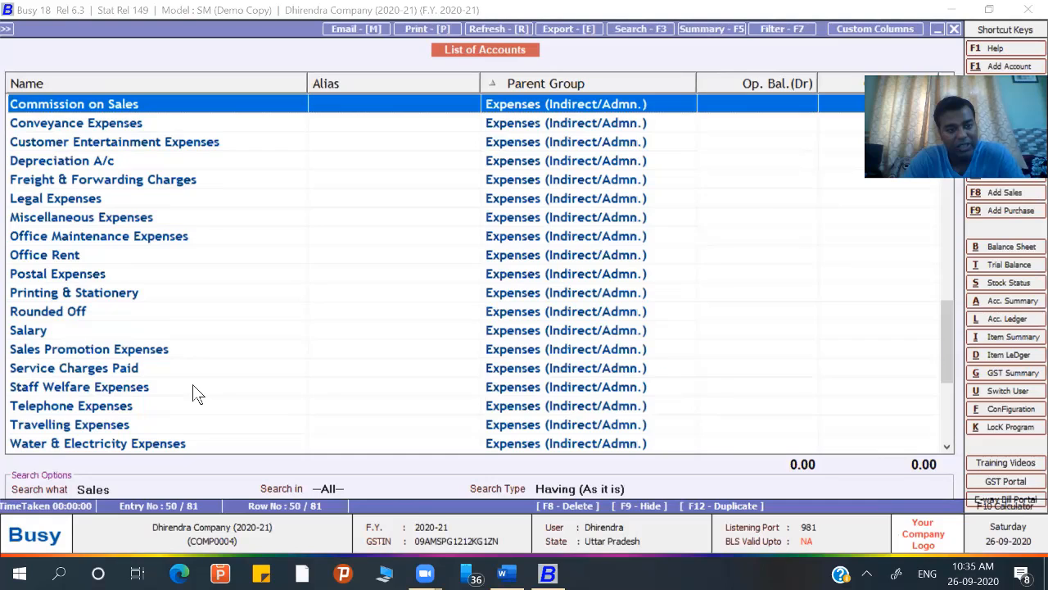
{"action": "key", "text": "Down"}
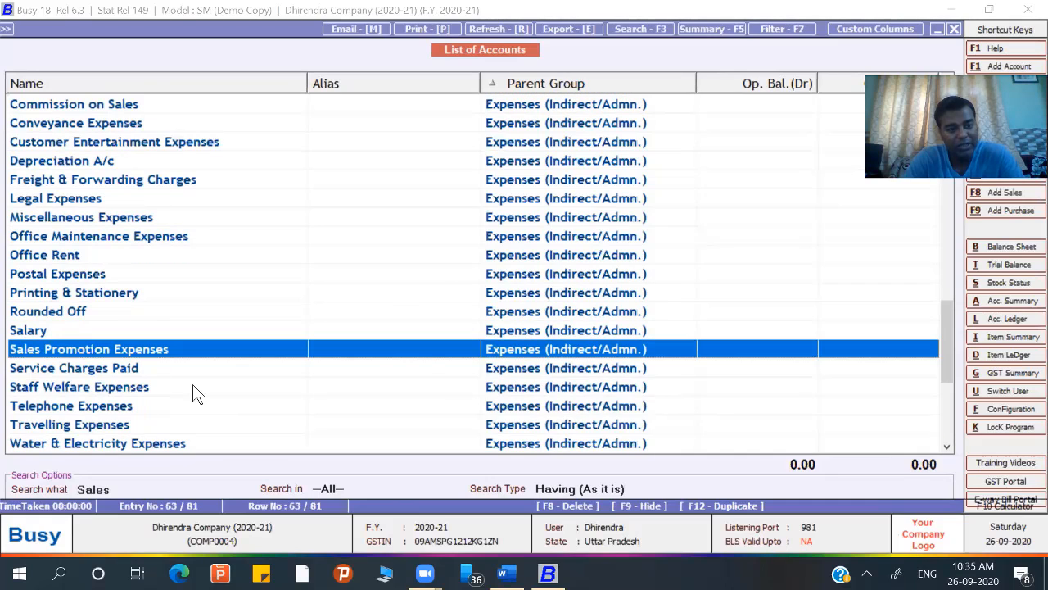
{"action": "key", "text": "Down"}
{"action": "key", "text": "Down"}
{"action": "key", "text": "Escape"}
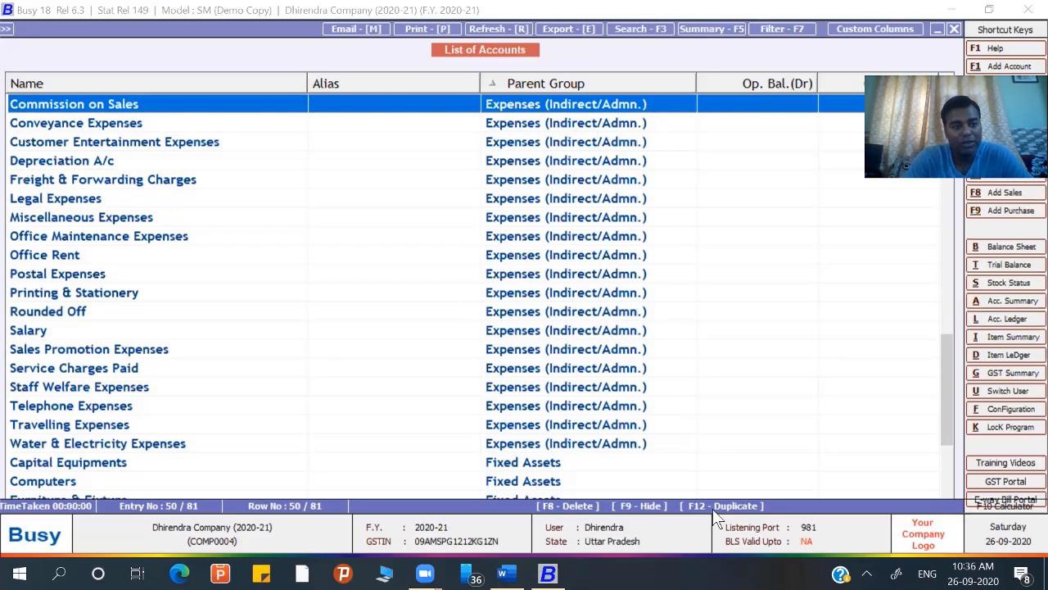
Open the Depreciation A/c account master to view its details, and return to the list of accounts
{"action": "key", "text": "Down"}
{"action": "key", "text": "Down"}
{"action": "key", "text": "Down"}
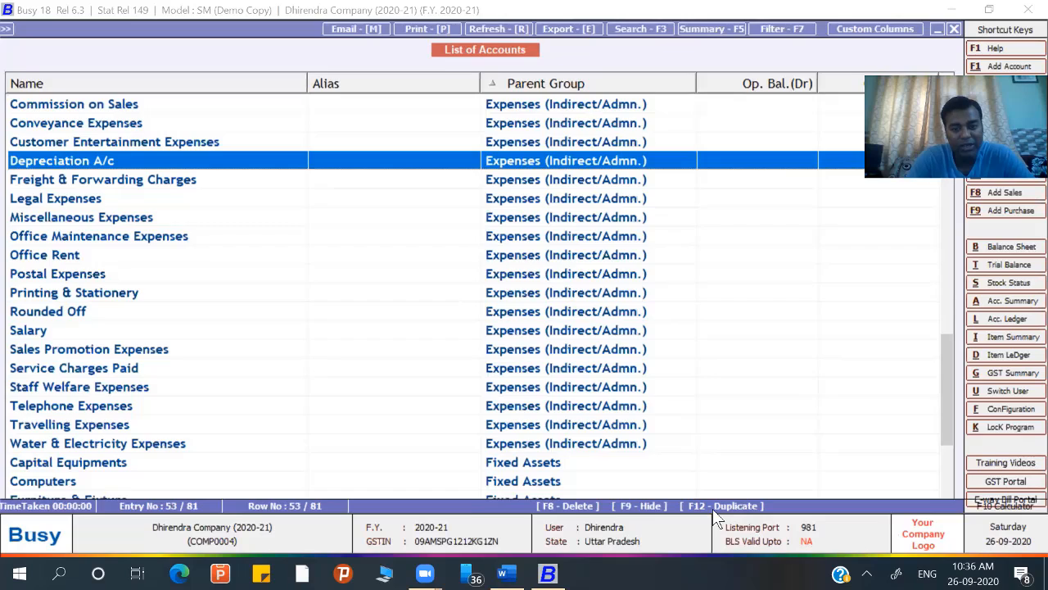
{"action": "key", "text": "Return"}
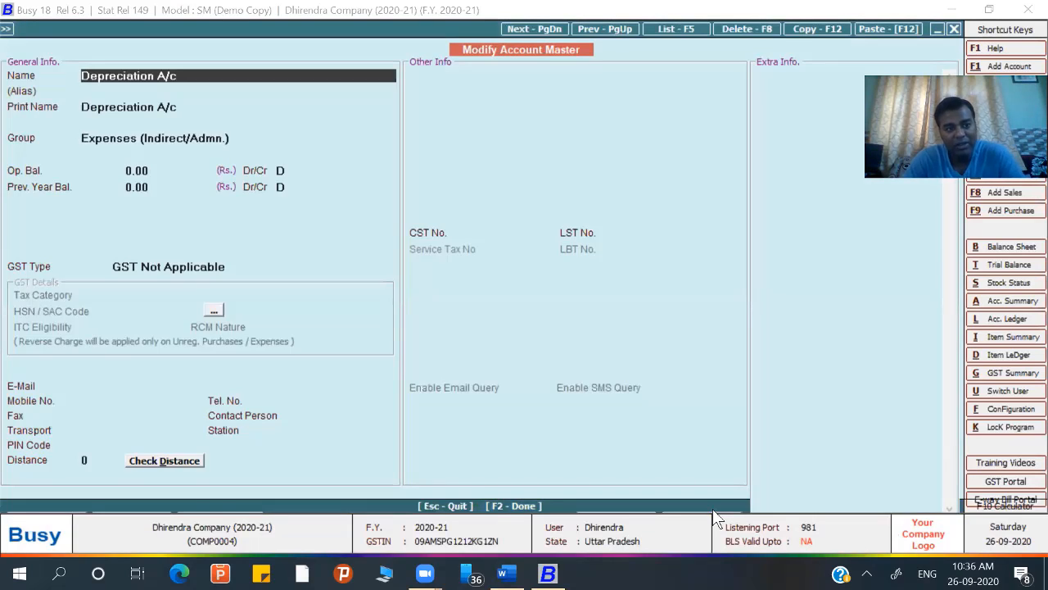
{"action": "key", "text": "Escape"}
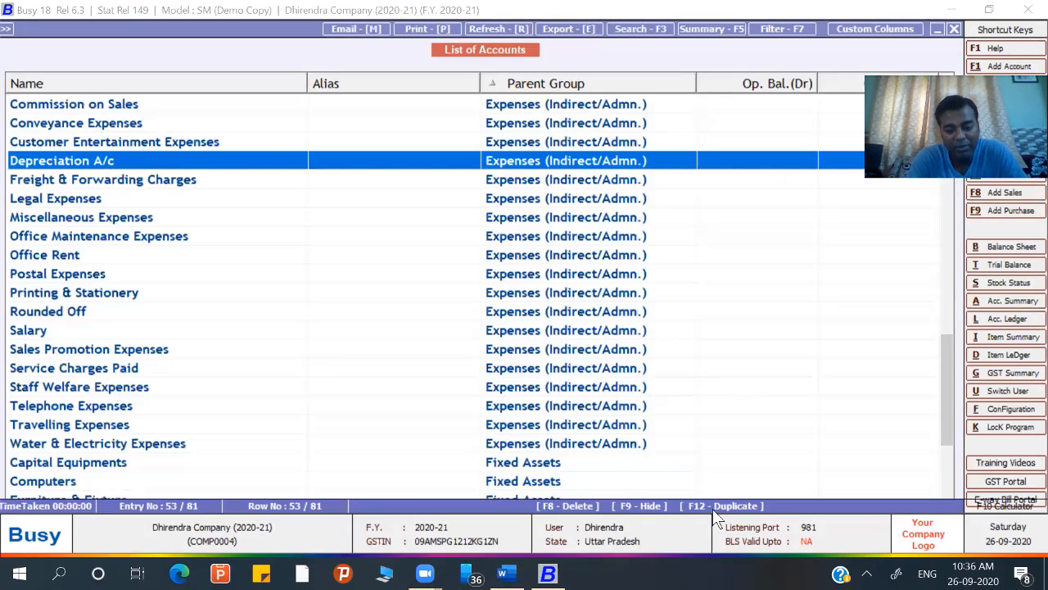
Try to delete the Depreciation A/c account, and leave the list of accounts for the Account masters
{"action": "key", "text": "F8"}
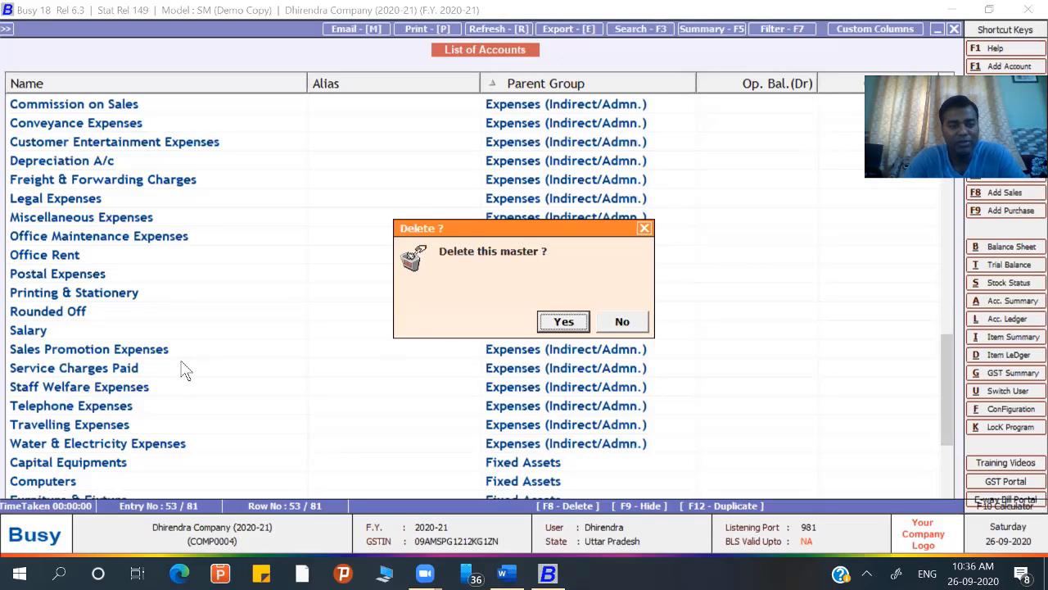
{"action": "key", "text": "Return"}
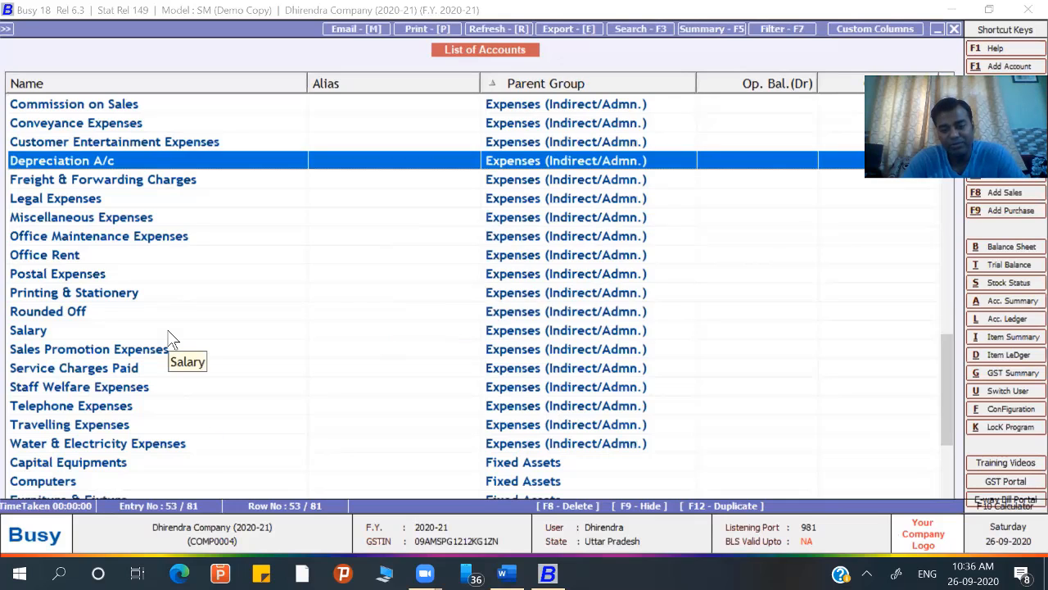
{"action": "key", "text": "Escape"}
{"action": "key", "text": "Escape"}
{"action": "key", "text": "Escape"}
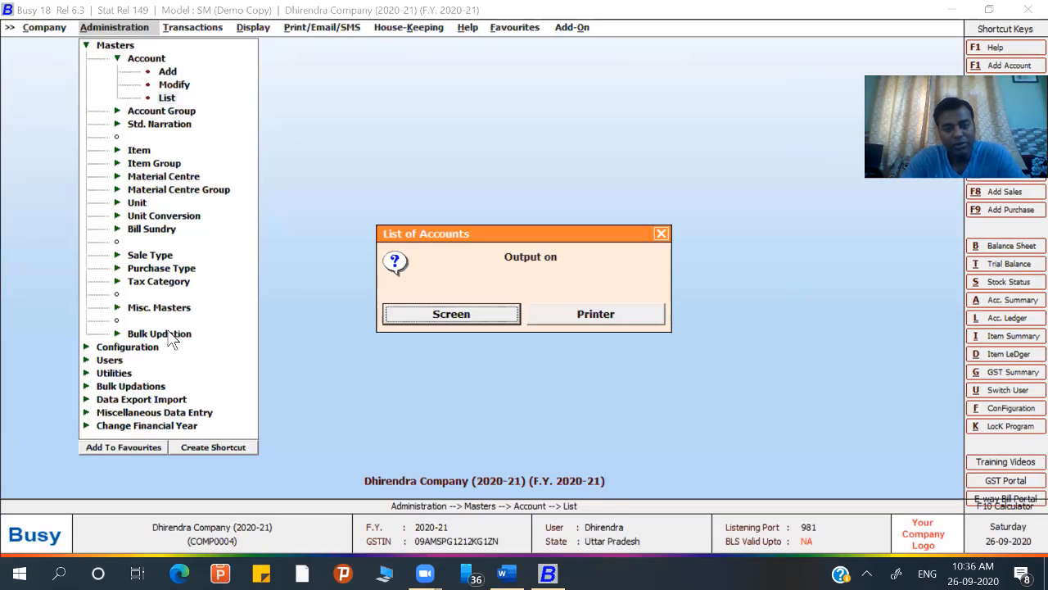
{"action": "key", "text": "Escape"}
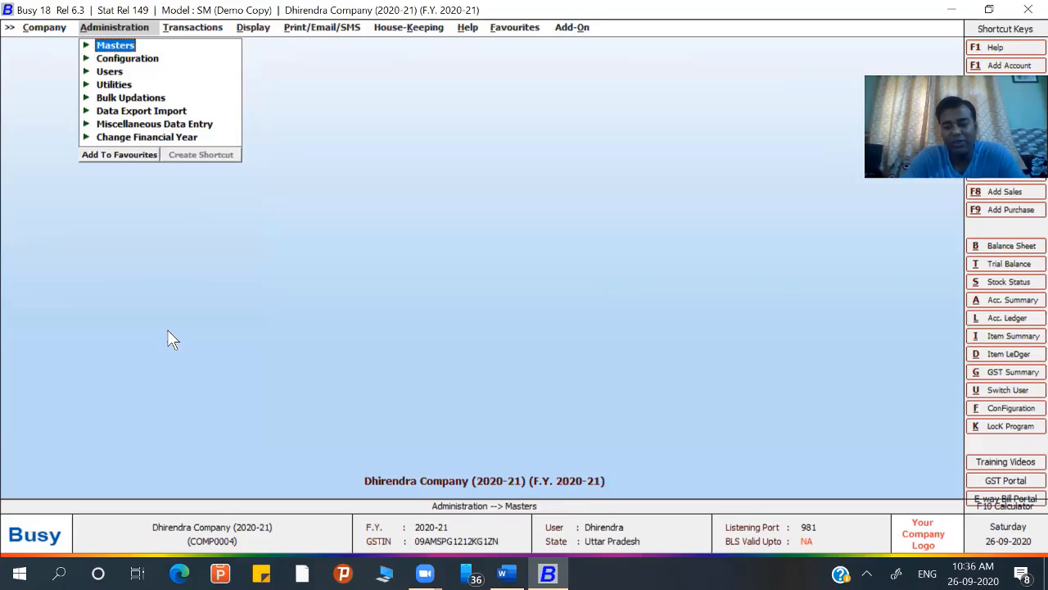
{"action": "key", "text": "Return"}
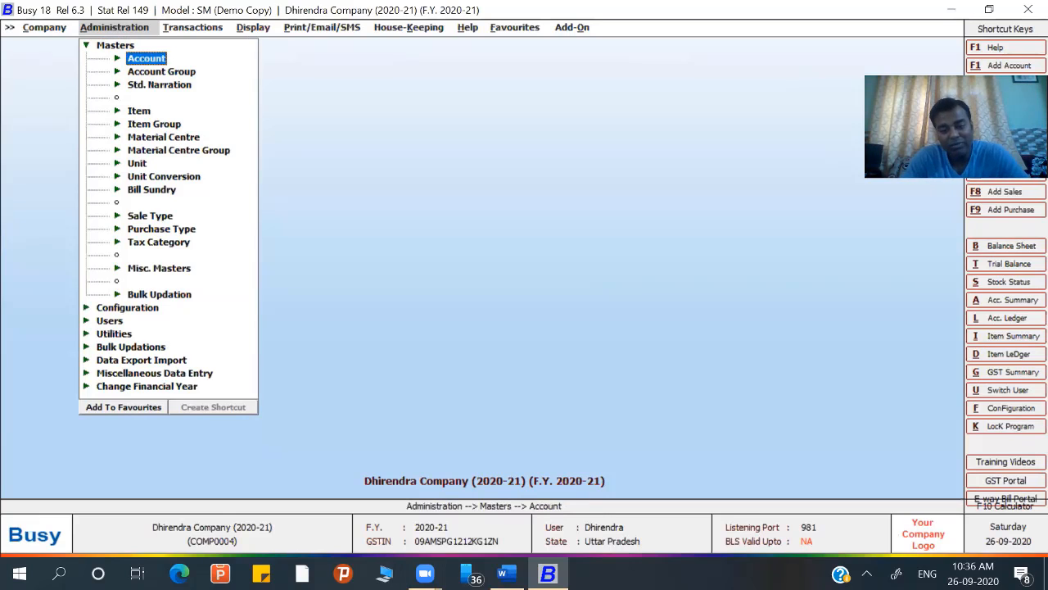
Switch to Busy.docx in Word and review the default accounts table through to the tip on pre-defined account masters
{"action": "left_click", "coordinate": [507, 573]}
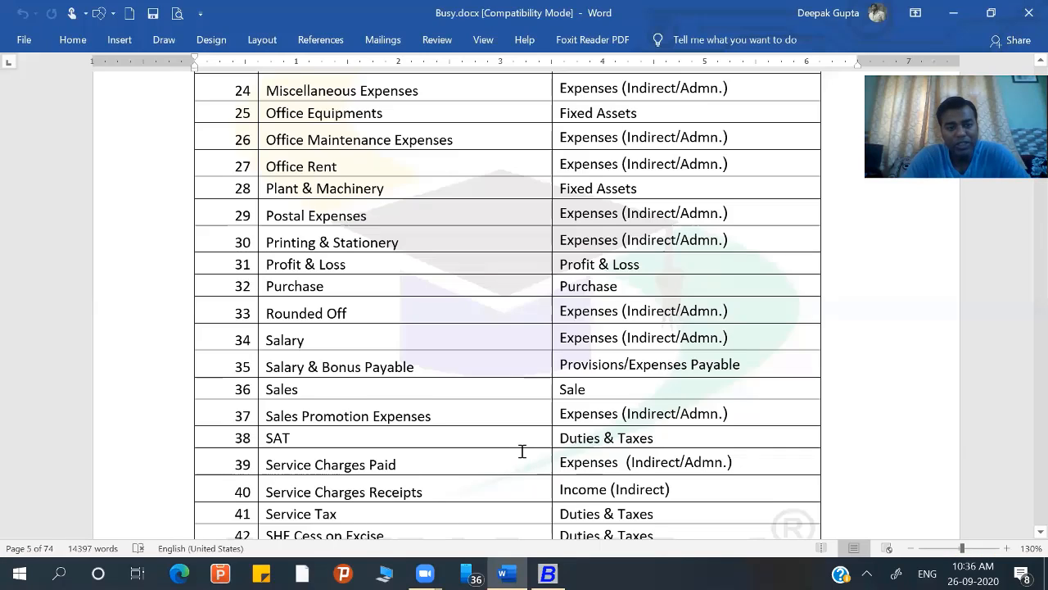
{"action": "scroll", "coordinate": [523, 450], "scroll_direction": "up", "scroll_amount": 4}
{"action": "scroll", "coordinate": [522, 451], "scroll_direction": "up", "scroll_amount": 1}
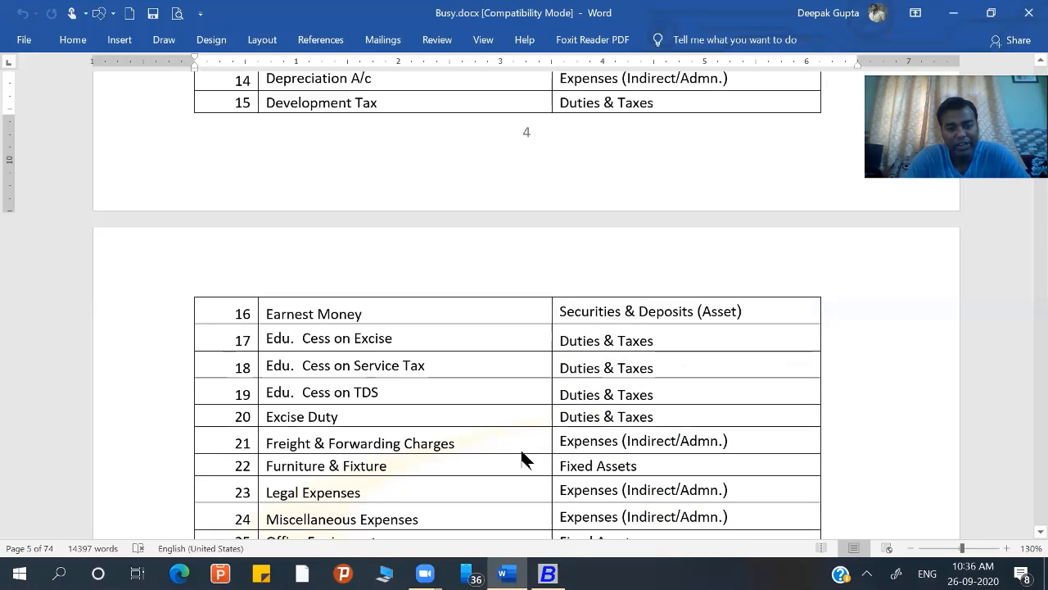
{"action": "scroll", "coordinate": [522, 455], "scroll_direction": "up", "scroll_amount": 4}
{"action": "scroll", "coordinate": [428, 271], "scroll_direction": "up", "scroll_amount": 5}
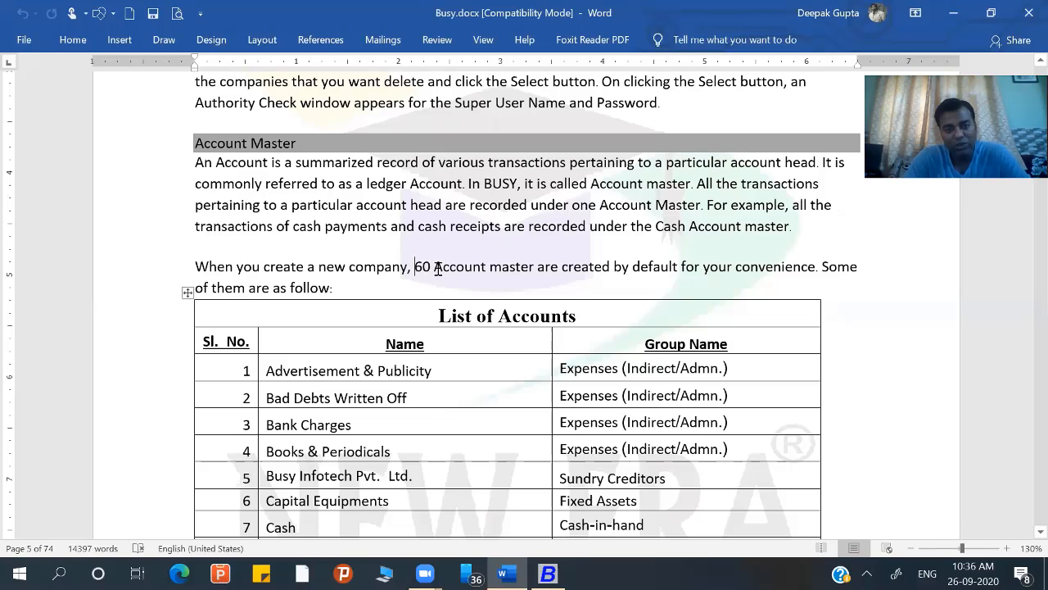
{"action": "scroll", "coordinate": [441, 275], "scroll_direction": "down", "scroll_amount": 3}
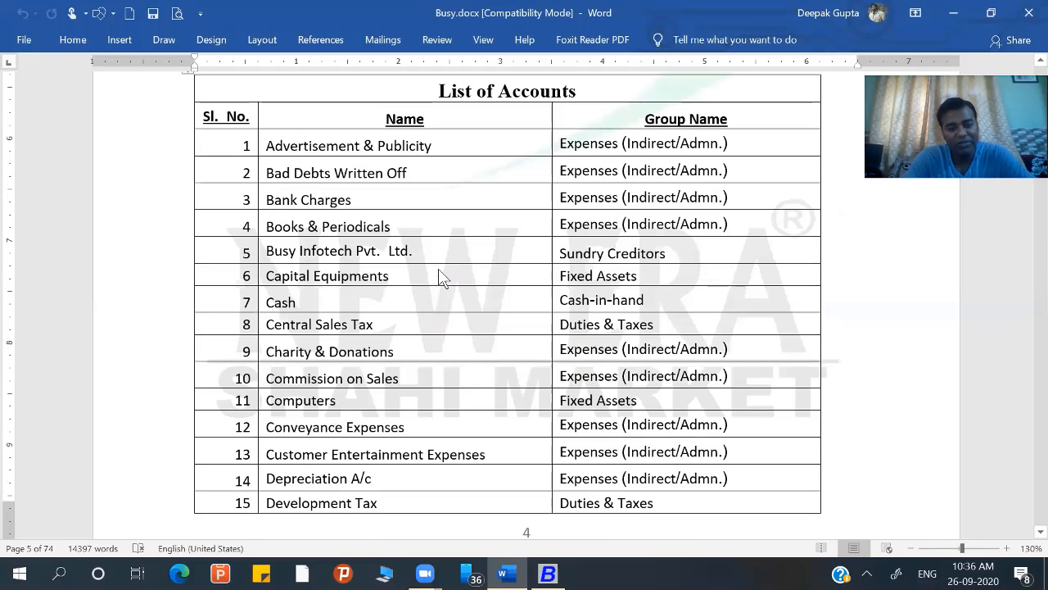
{"action": "scroll", "coordinate": [439, 277], "scroll_direction": "down", "scroll_amount": 5}
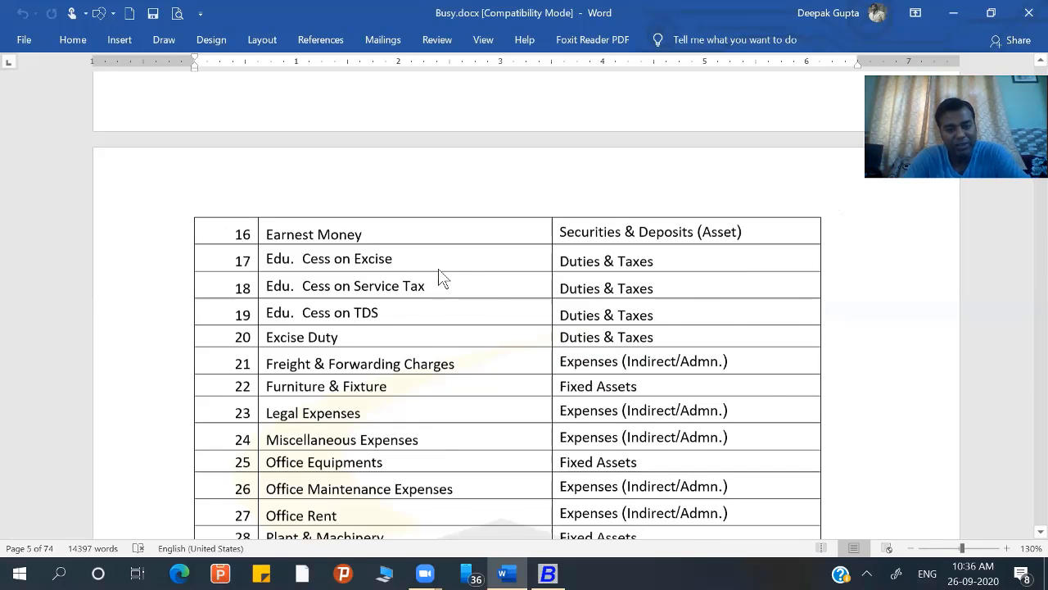
{"action": "scroll", "coordinate": [440, 274], "scroll_direction": "down", "scroll_amount": 7}
{"action": "scroll", "coordinate": [439, 269], "scroll_direction": "down", "scroll_amount": 6}
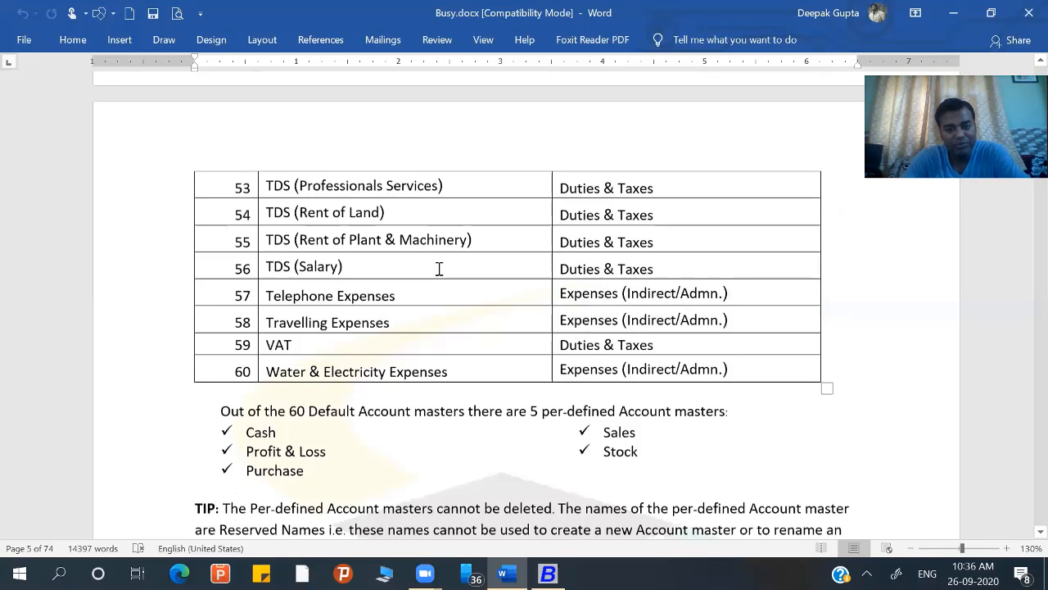
{"action": "scroll", "coordinate": [439, 269], "scroll_direction": "down", "scroll_amount": 5}
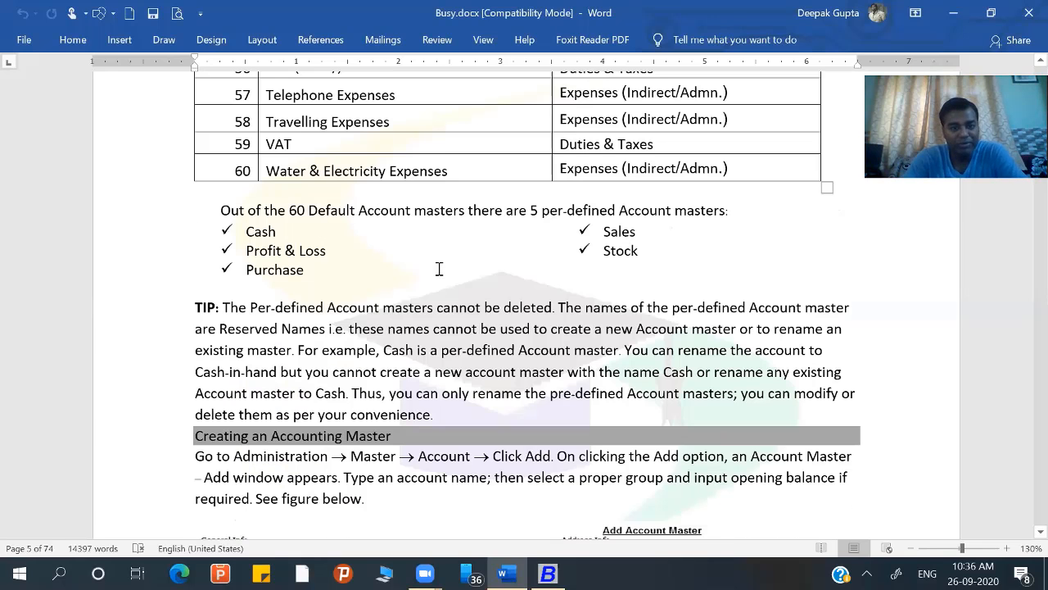
{"action": "scroll", "coordinate": [317, 114], "scroll_direction": "down", "scroll_amount": 3}
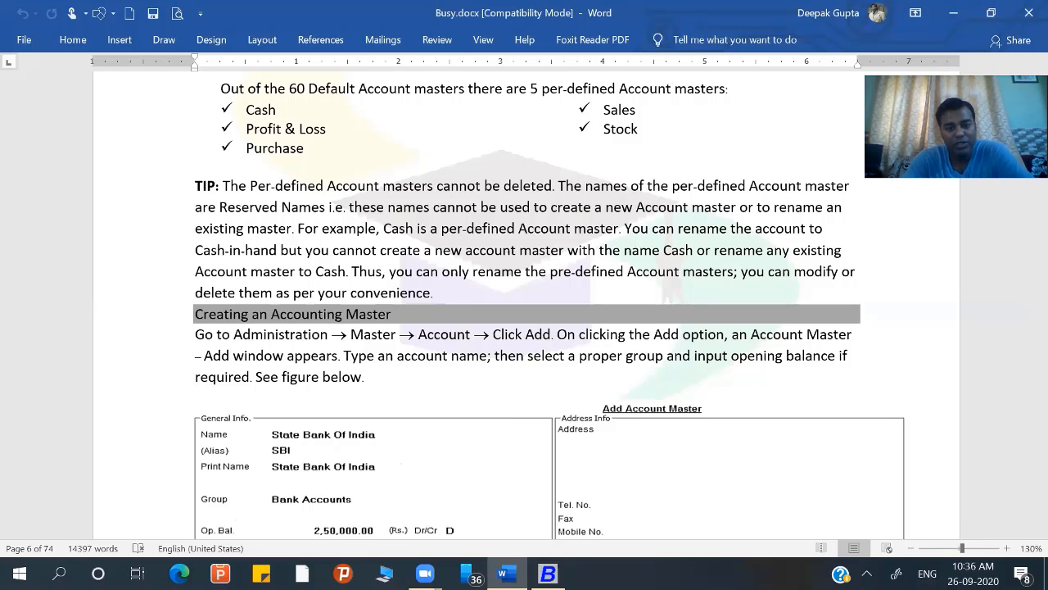
Switch back to Busy and display the list of account masters on screen
{"action": "mouse_move", "coordinate": [548, 574]}
{"action": "left_click", "coordinate": [536, 508]}
{"action": "key", "text": "Return"}
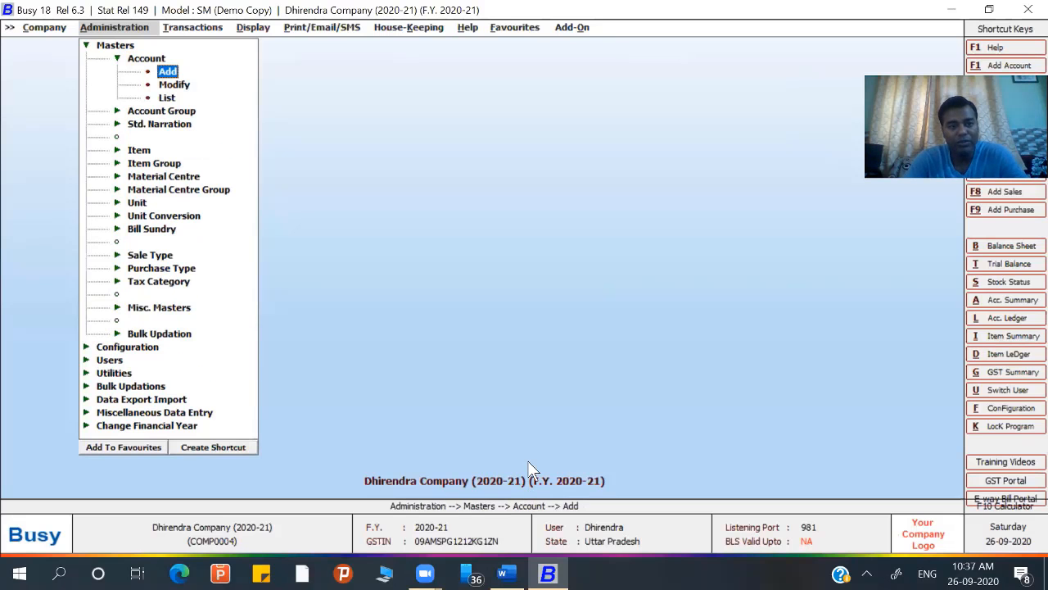
{"action": "key", "text": "Up"}
{"action": "key", "text": "Down"}
{"action": "key", "text": "Down"}
{"action": "key", "text": "Down"}
{"action": "key", "text": "Return"}
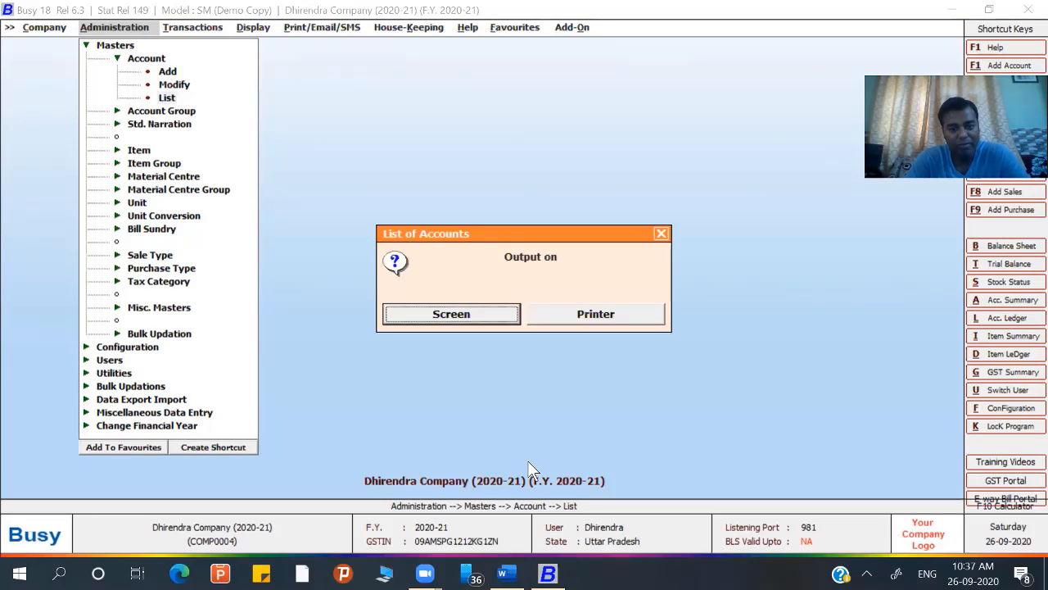
{"action": "key", "text": "Return"}
{"action": "key", "text": "Return"}
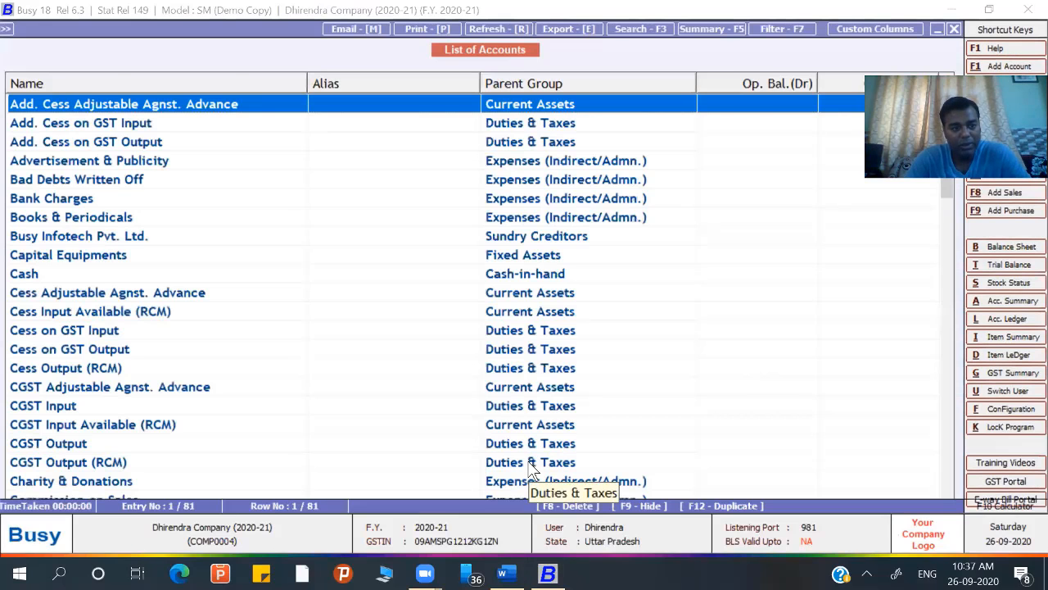
Try to delete the Cash account from the list of accounts
{"action": "key", "text": "Down"}
{"action": "key", "text": "Down"}
{"action": "key", "text": "Down"}
{"action": "key", "text": "Down"}
{"action": "key", "text": "Down"}
{"action": "key", "text": "Down"}
{"action": "key", "text": "Down"}
{"action": "key", "text": "Down"}
{"action": "key", "text": "Down"}
{"action": "key", "text": "Down"}
{"action": "key", "text": "Up"}
{"action": "key", "text": "Up"}
{"action": "key", "text": "Down"}
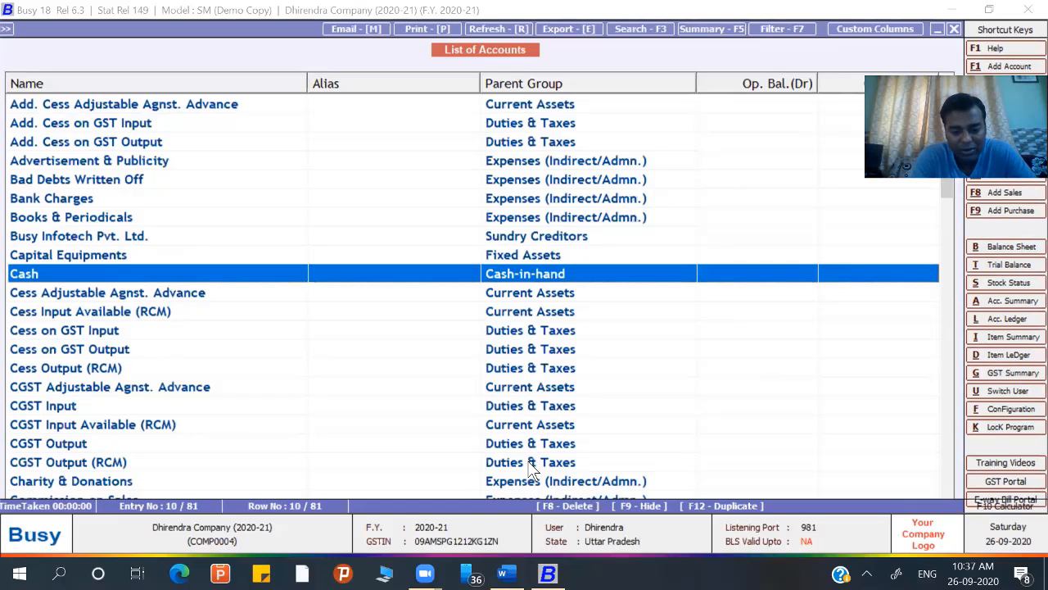
{"action": "key", "text": "F8"}
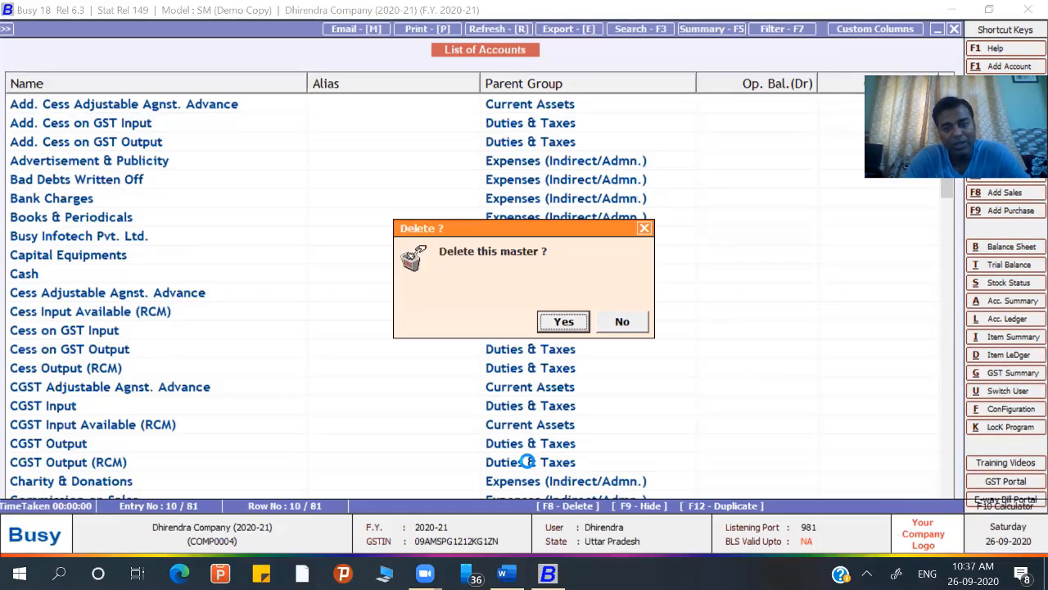
{"action": "key", "text": "Return"}
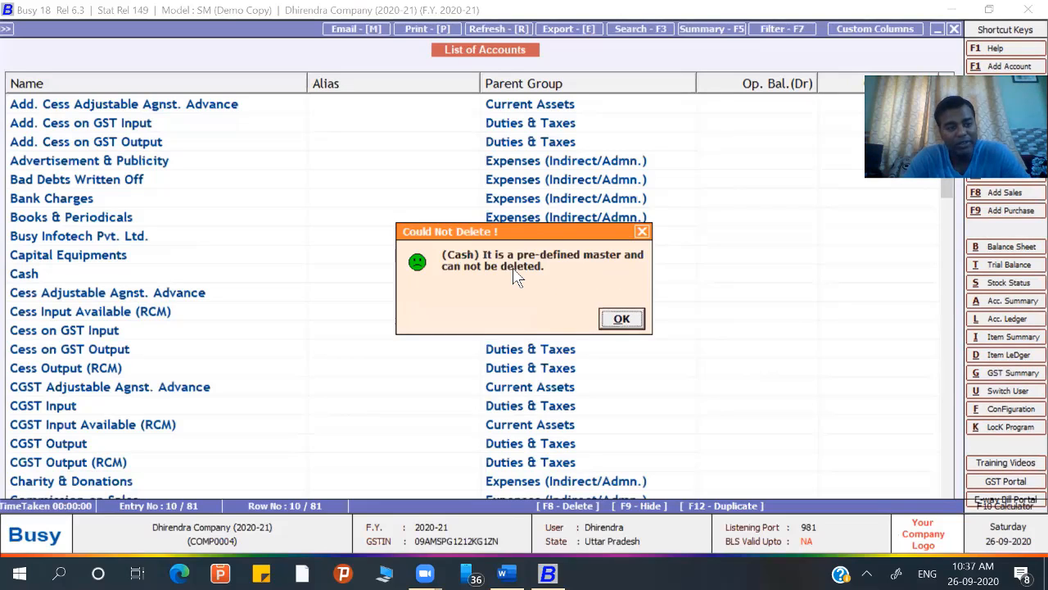
{"action": "key", "text": "Return"}
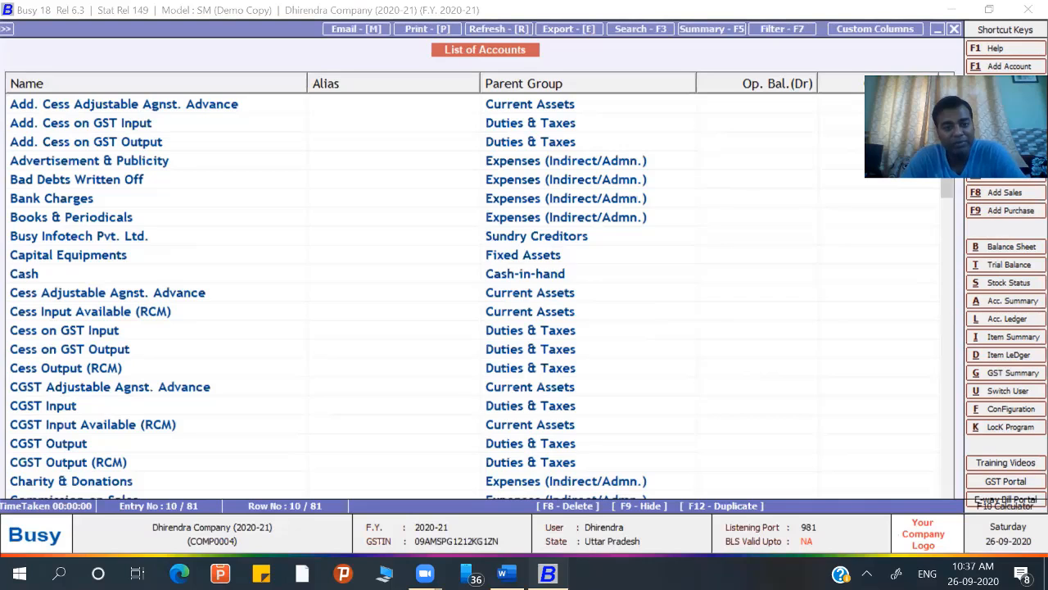
Check the names of the pre-defined account masters in the Word notes and return to Busy
{"action": "key", "text": "alt+Tab"}
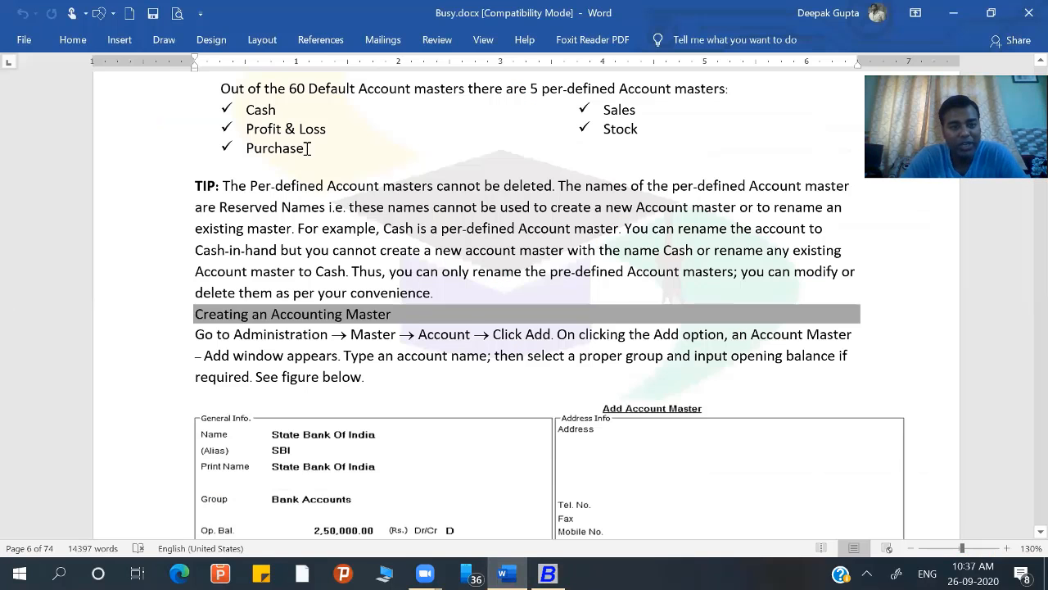
{"action": "scroll", "coordinate": [491, 145], "scroll_direction": "up", "scroll_amount": 1}
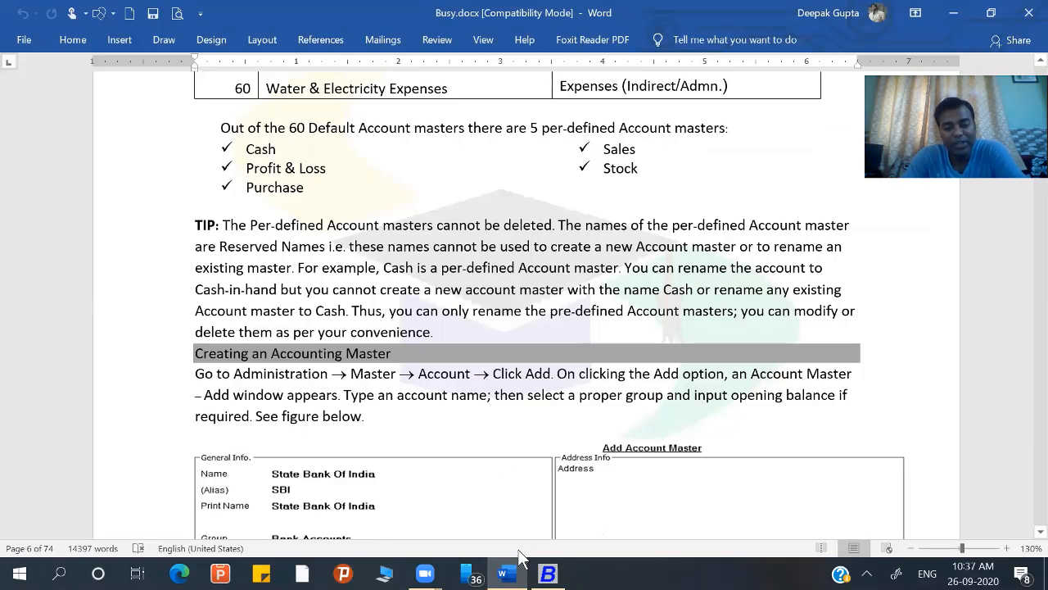
{"action": "left_click", "coordinate": [547, 574]}
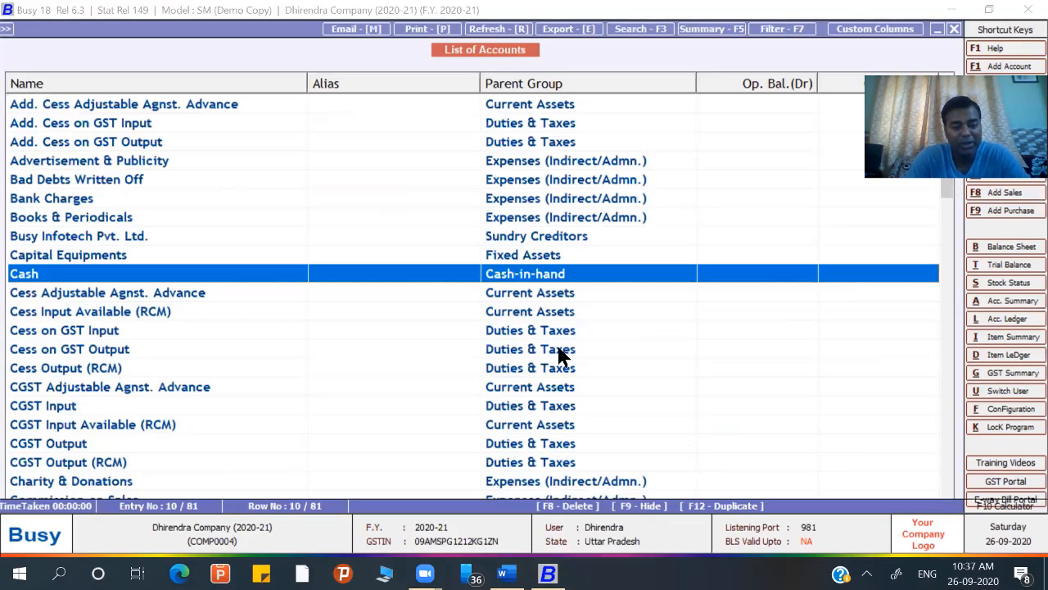
Delete the Depreciation A/c account from the list of accounts
{"action": "key", "text": "Down"}
{"action": "key", "text": "Down"}
{"action": "key", "text": "Down"}
{"action": "key", "text": "Down"}
{"action": "key", "text": "Down"}
{"action": "key", "text": "Down"}
{"action": "key", "text": "Down"}
{"action": "key", "text": "Down"}
{"action": "key", "text": "Down"}
{"action": "key", "text": "Down"}
{"action": "key", "text": "Down"}
{"action": "key", "text": "Down"}
{"action": "key", "text": "Down"}
{"action": "key", "text": "Down"}
{"action": "key", "text": "Down"}
{"action": "key", "text": "Down"}
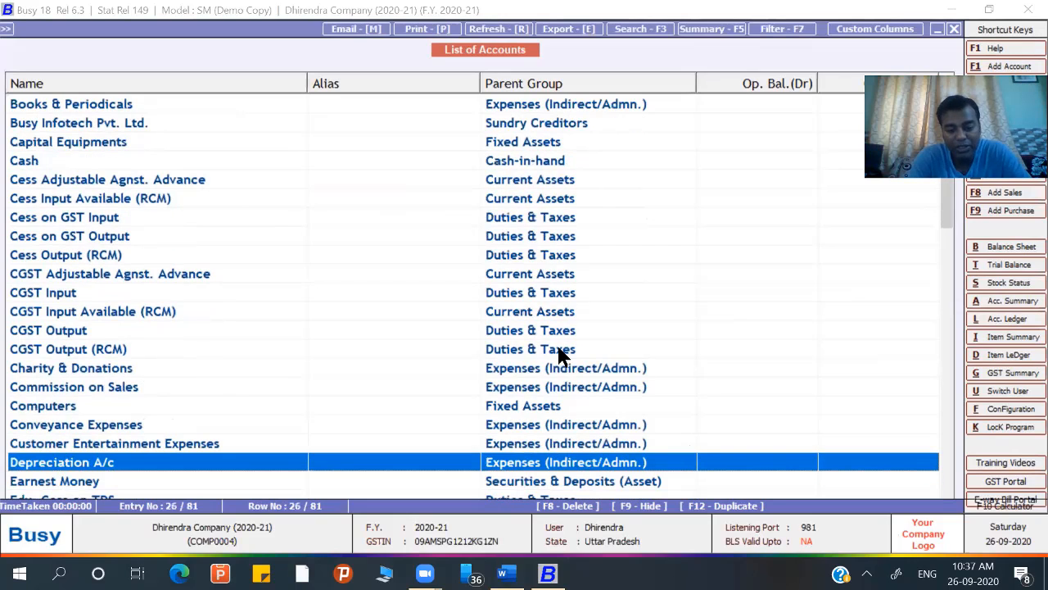
{"action": "key", "text": "F8"}
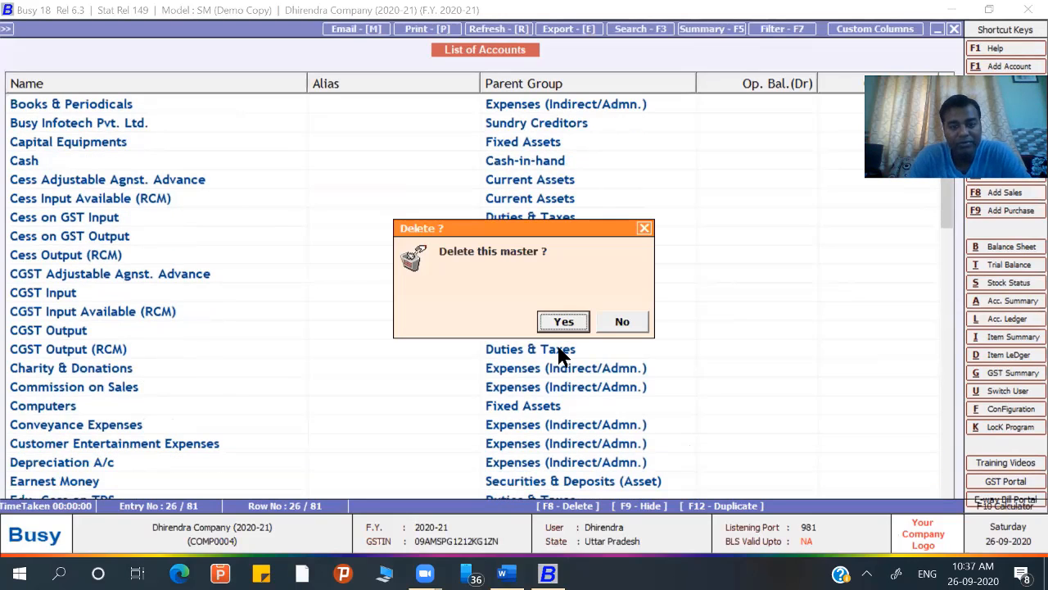
{"action": "key", "text": "Escape"}
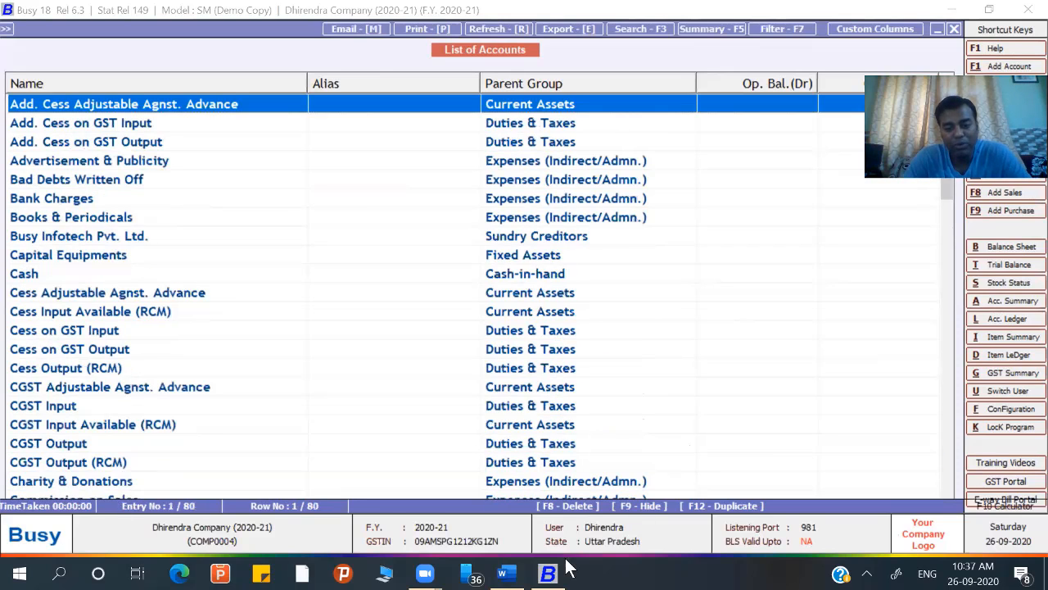
Switch to the Word notes, review the pre-defined account masters and the section on creating an accounting master, and return to Busy
{"action": "left_click", "coordinate": [507, 573]}
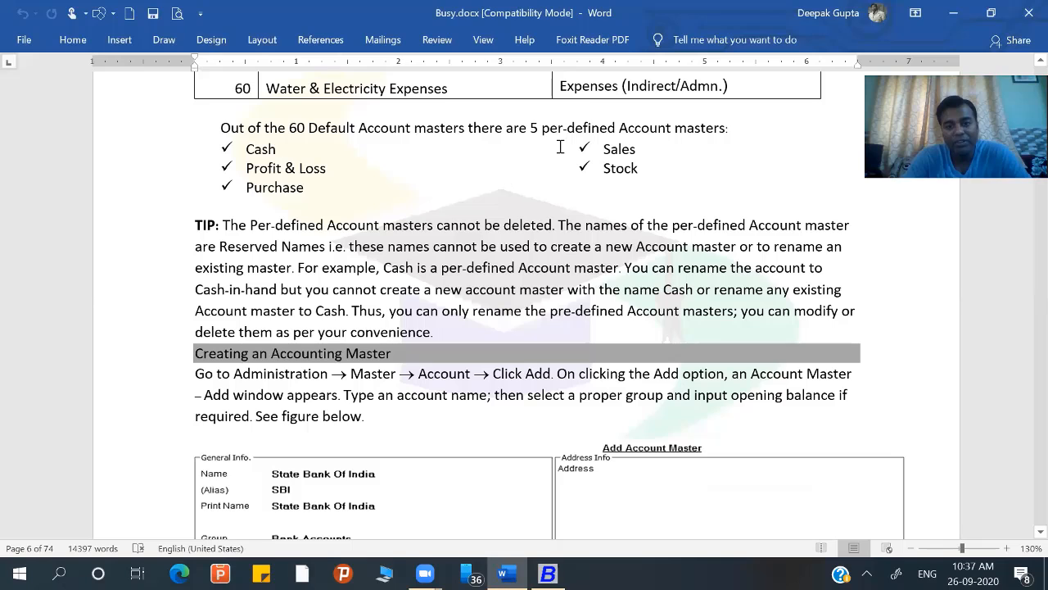
{"action": "left_click_drag", "start_coordinate": [612, 131], "coordinate": [530, 131]}
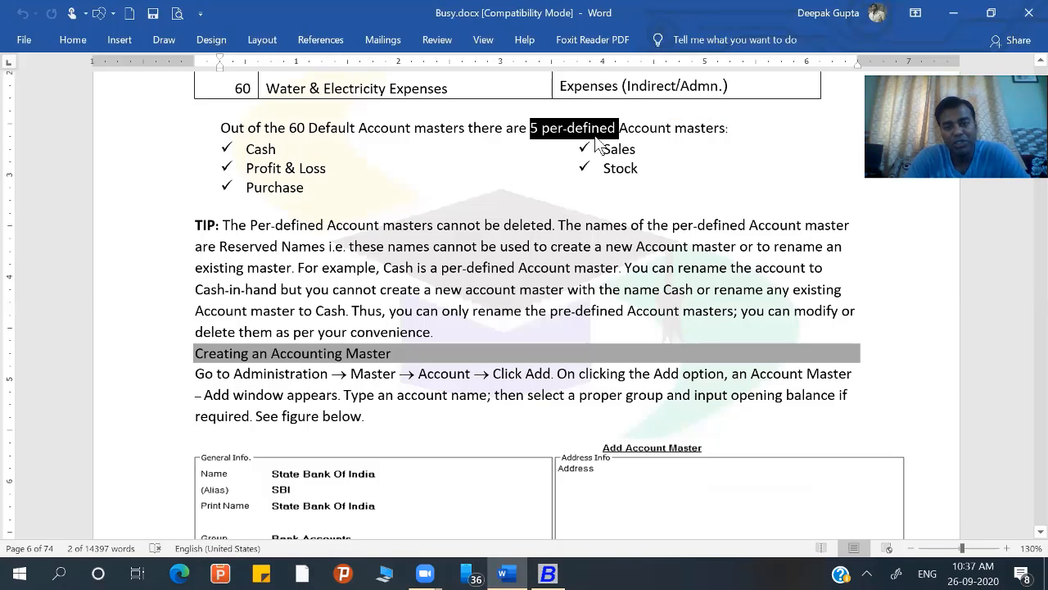
{"action": "left_click", "coordinate": [627, 169]}
{"action": "scroll", "coordinate": [388, 236], "scroll_direction": "down", "scroll_amount": 3}
{"action": "scroll", "coordinate": [388, 235], "scroll_direction": "down", "scroll_amount": 2}
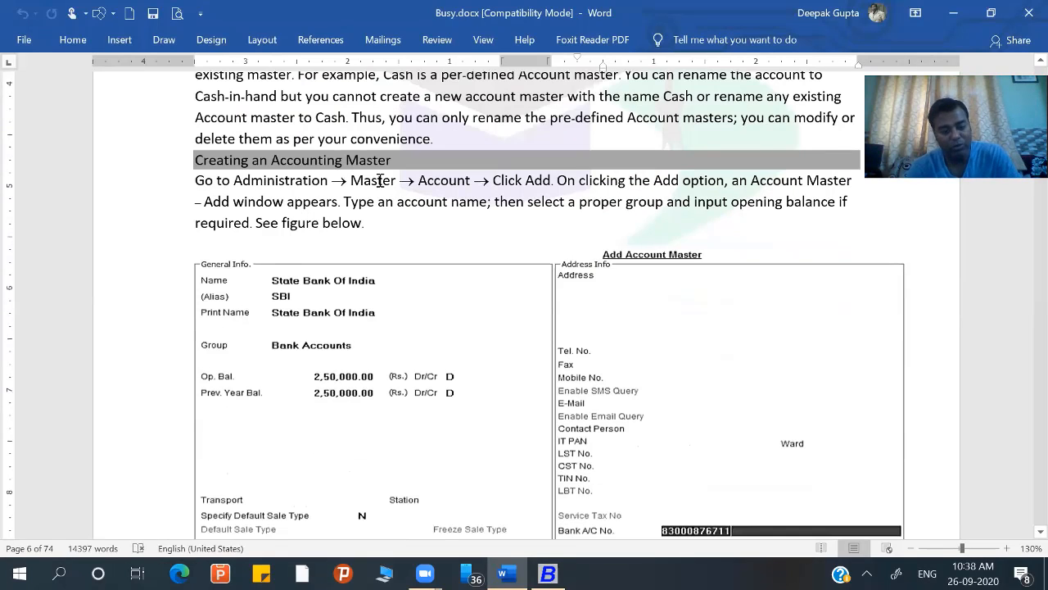
{"action": "key", "text": "alt+Tab"}
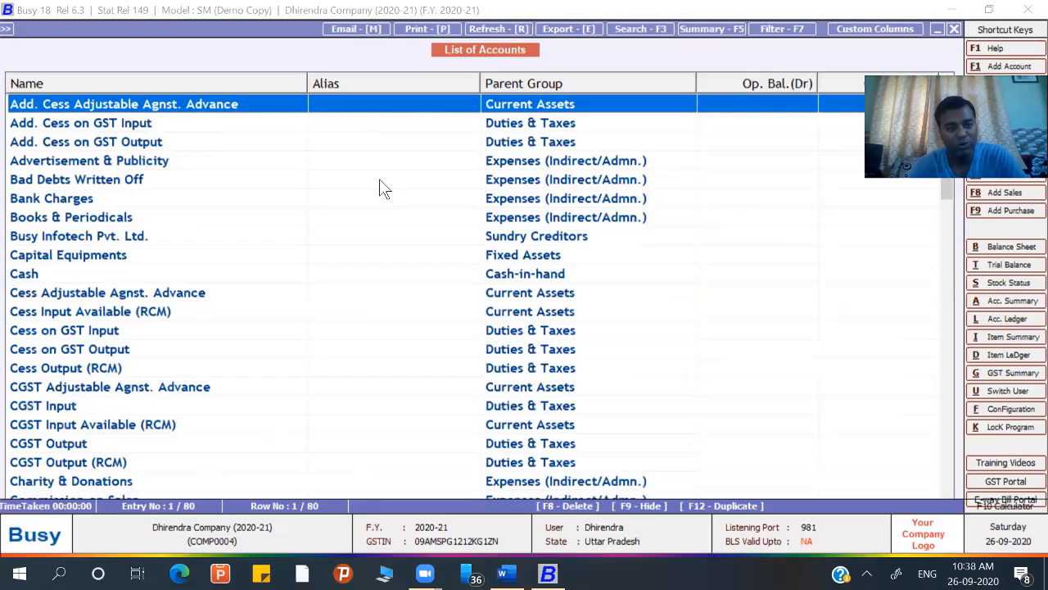
Leave the list of accounts and start a new account master named Petty Exp, with no alias and the same print name
{"action": "key", "text": "Escape"}
{"action": "key", "text": "Escape"}
{"action": "key", "text": "Escape"}
{"action": "key", "text": "Escape"}
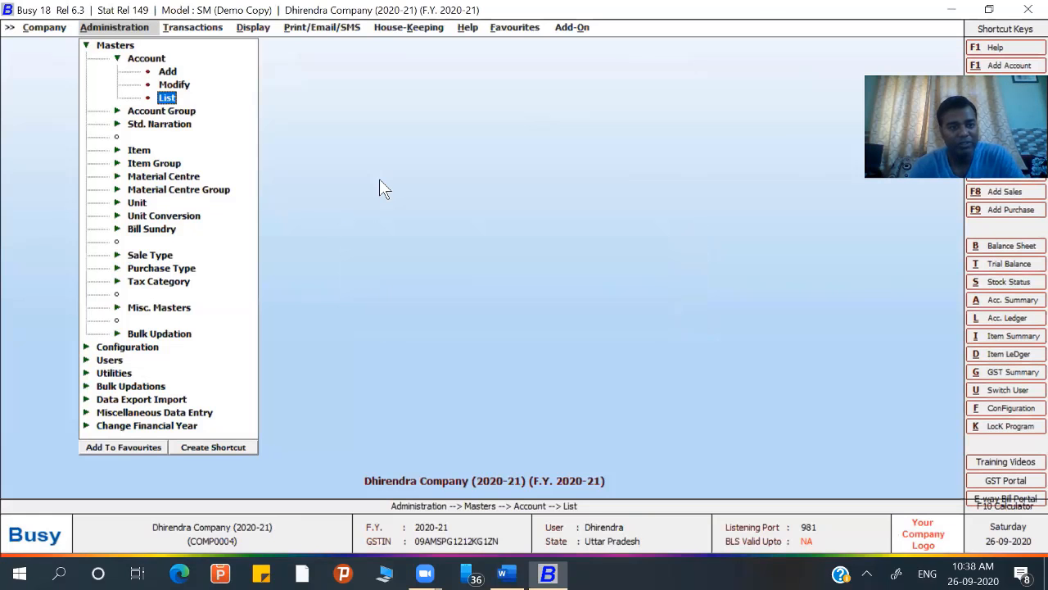
{"action": "key", "text": "Return"}
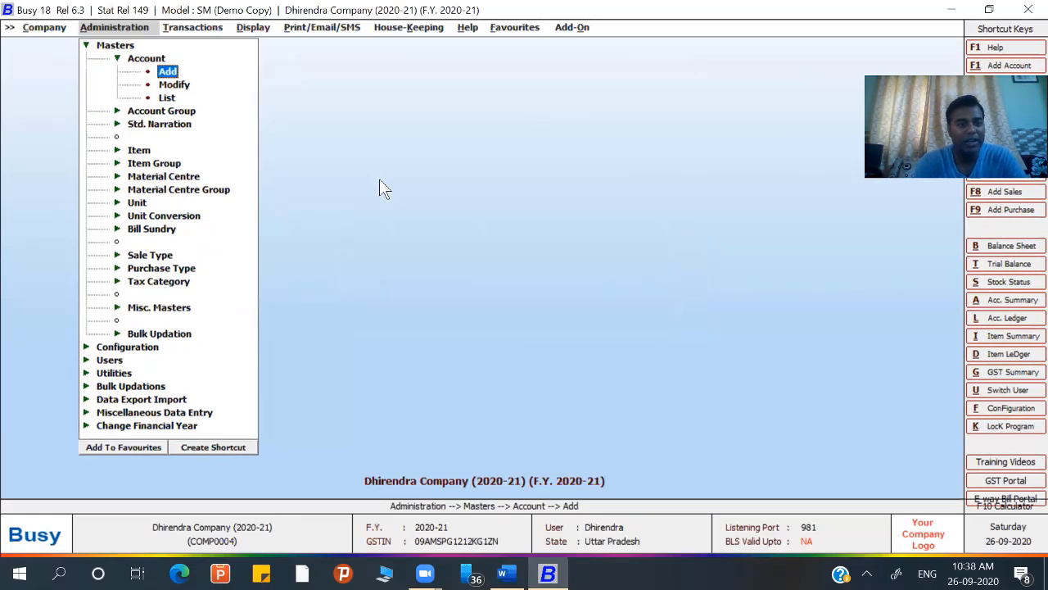
{"action": "key", "text": "Return"}
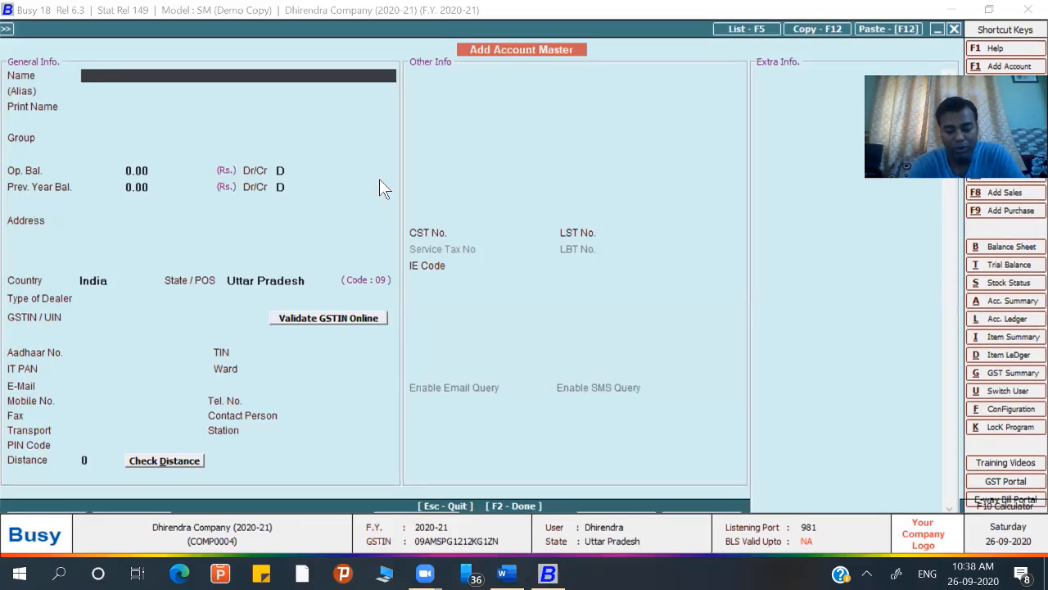
{"action": "type", "text": "petty ex"}
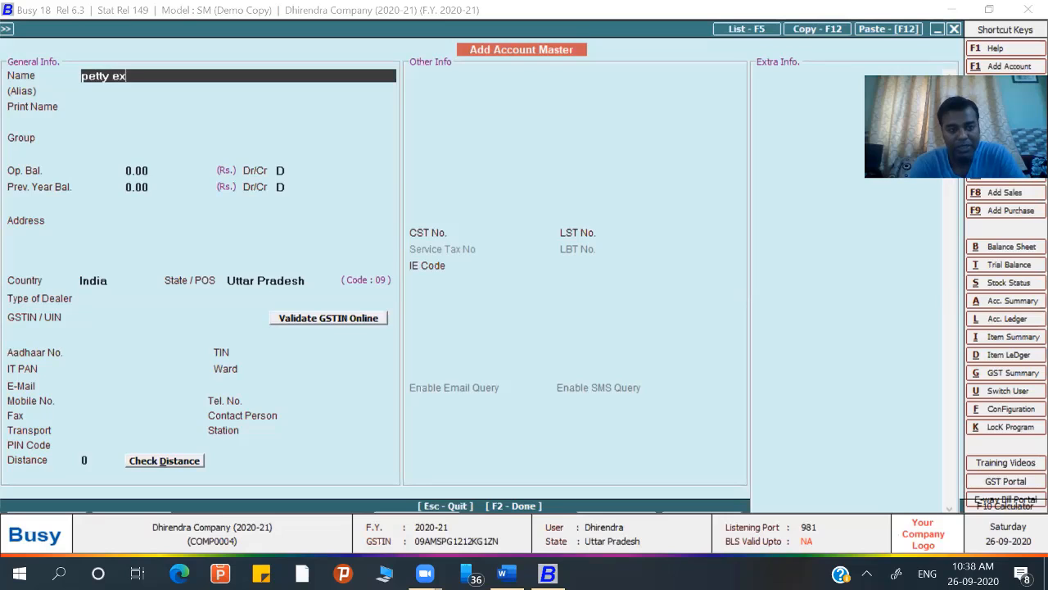
{"action": "type", "text": "p"}
{"action": "key", "text": "Return"}
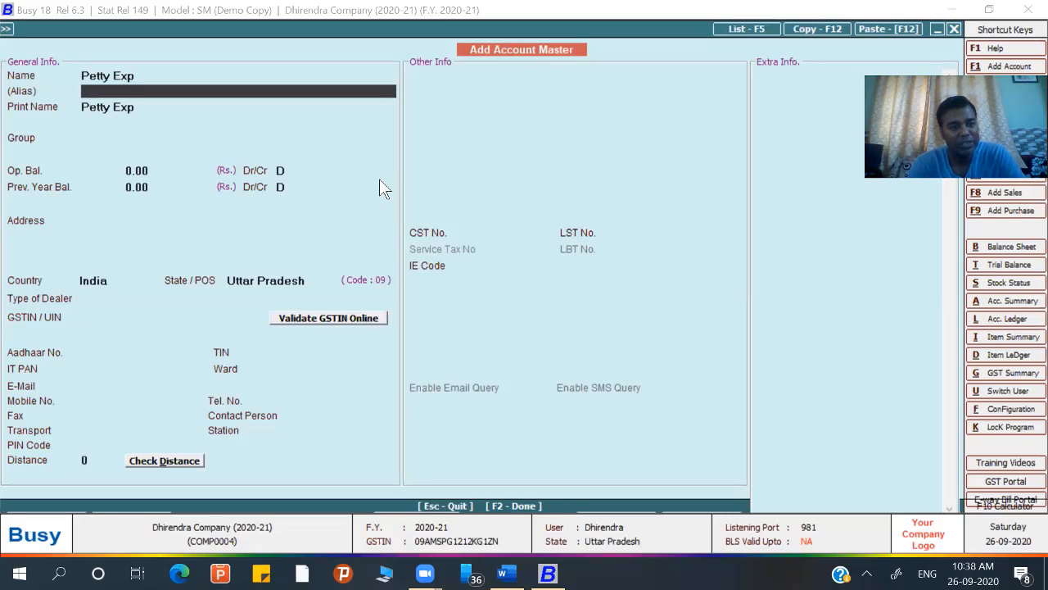
{"action": "key", "text": "Return"}
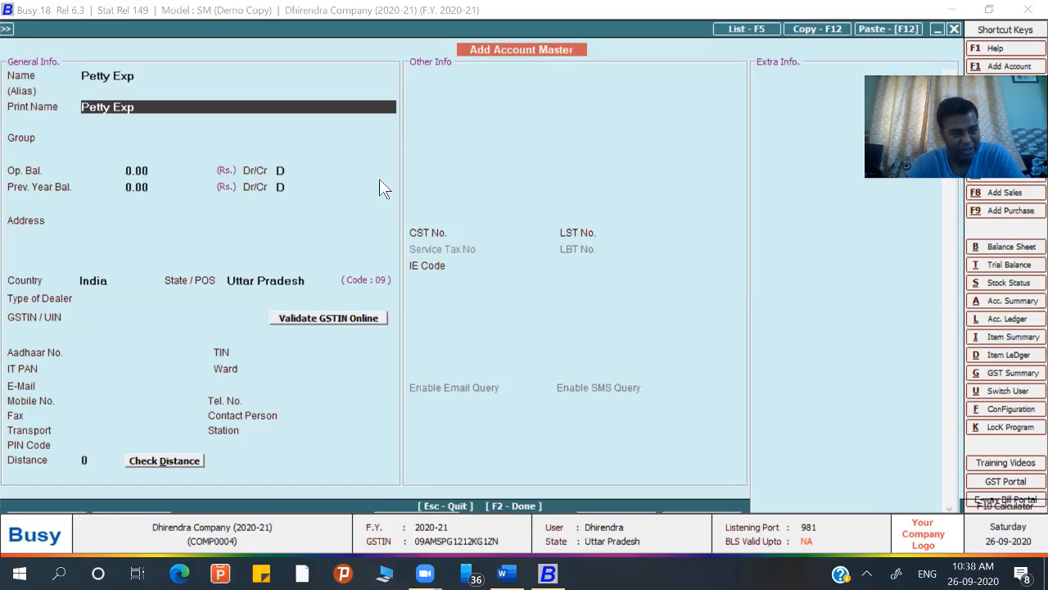
{"action": "key", "text": "Return"}
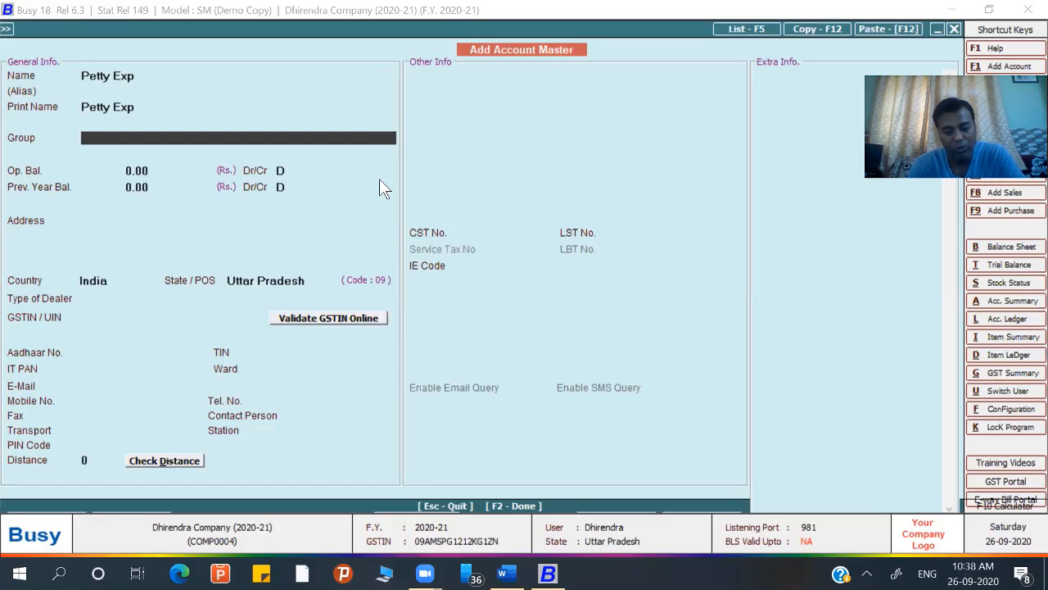
Assign the Petty Exp account to the Expenses (Indirect/Admn.) group and leave its opening balance at 0.00
{"action": "type", "text": "i"}
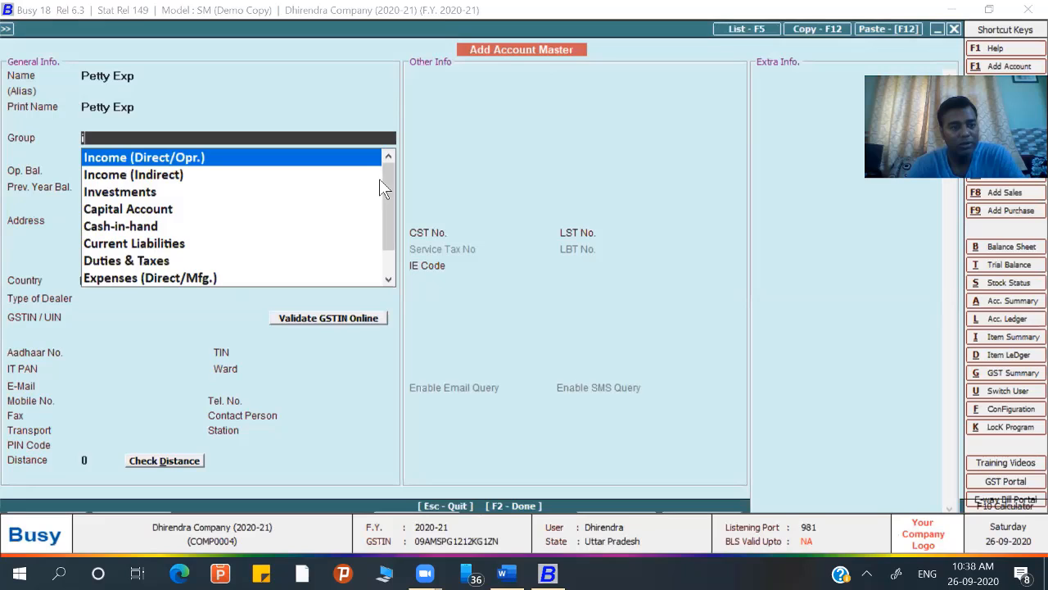
{"action": "key", "text": "Down"}
{"action": "key", "text": "Down"}
{"action": "key", "text": "Down"}
{"action": "key", "text": "Down"}
{"action": "key", "text": "Down"}
{"action": "key", "text": "Down"}
{"action": "key", "text": "Down"}
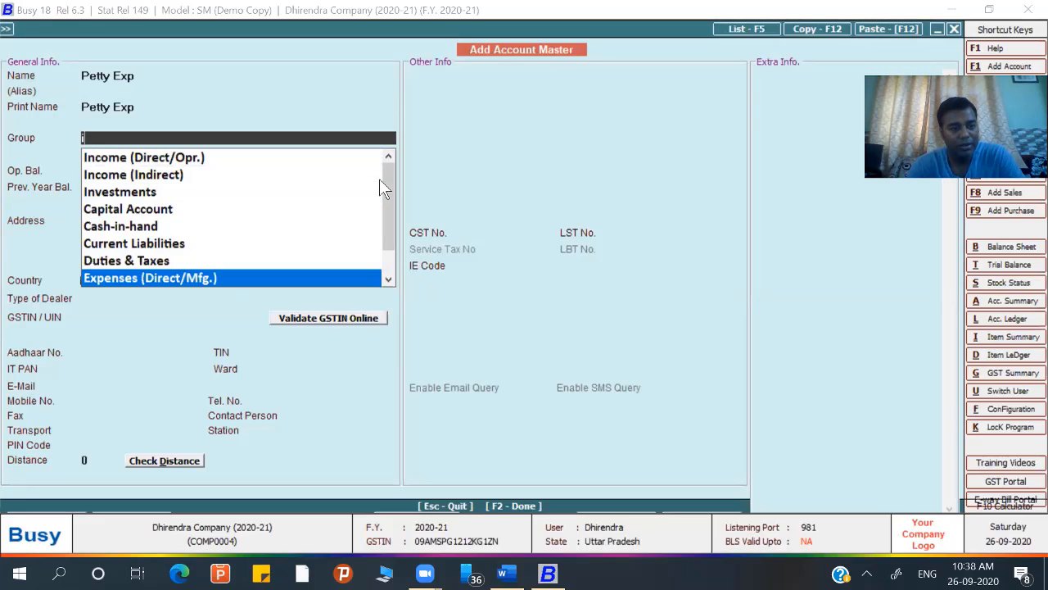
{"action": "key", "text": "Down"}
{"action": "key", "text": "Down"}
{"action": "key", "text": "Up"}
{"action": "key", "text": "Up"}
{"action": "key", "text": "Down"}
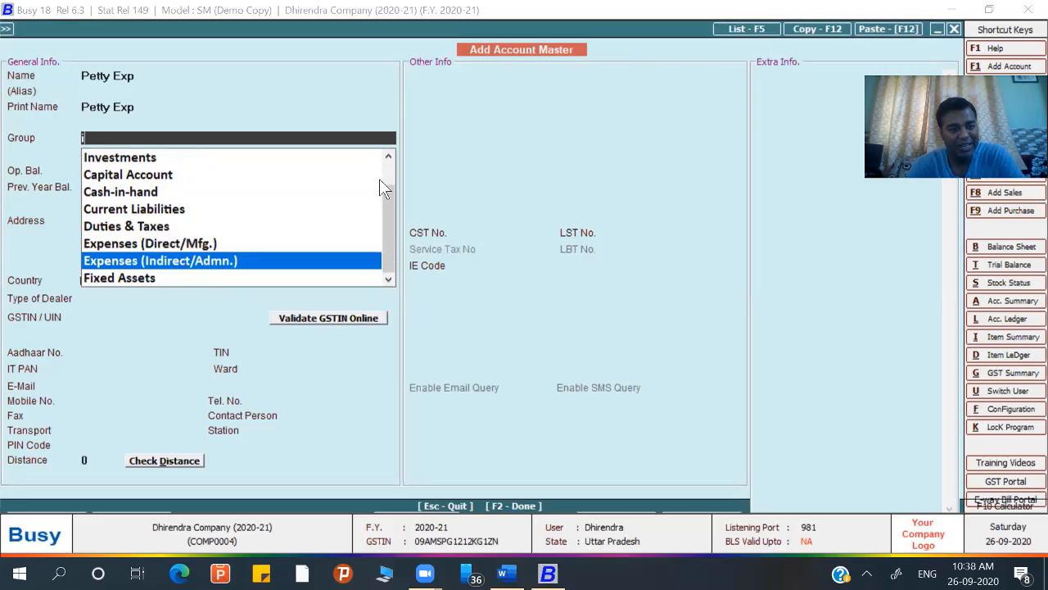
{"action": "key", "text": "Return"}
{"action": "key", "text": "Return"}
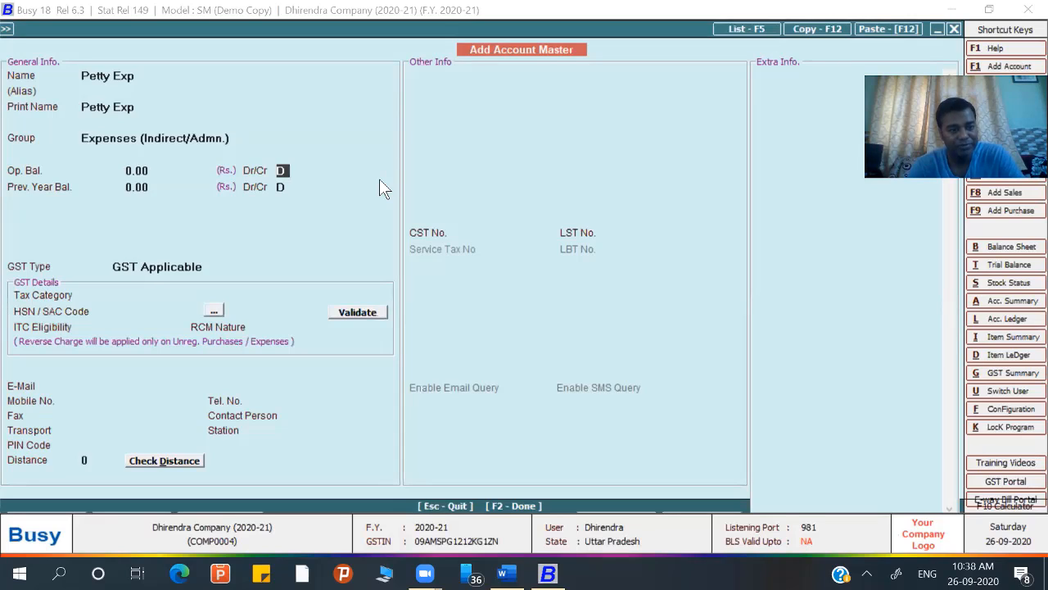
Set the tax category to None, ITC eligibility to Input Goods and RCM nature to Compulsory, and save the Petty Exp master
{"action": "key", "text": "Return"}
{"action": "key", "text": "Return"}
{"action": "key", "text": "Return"}
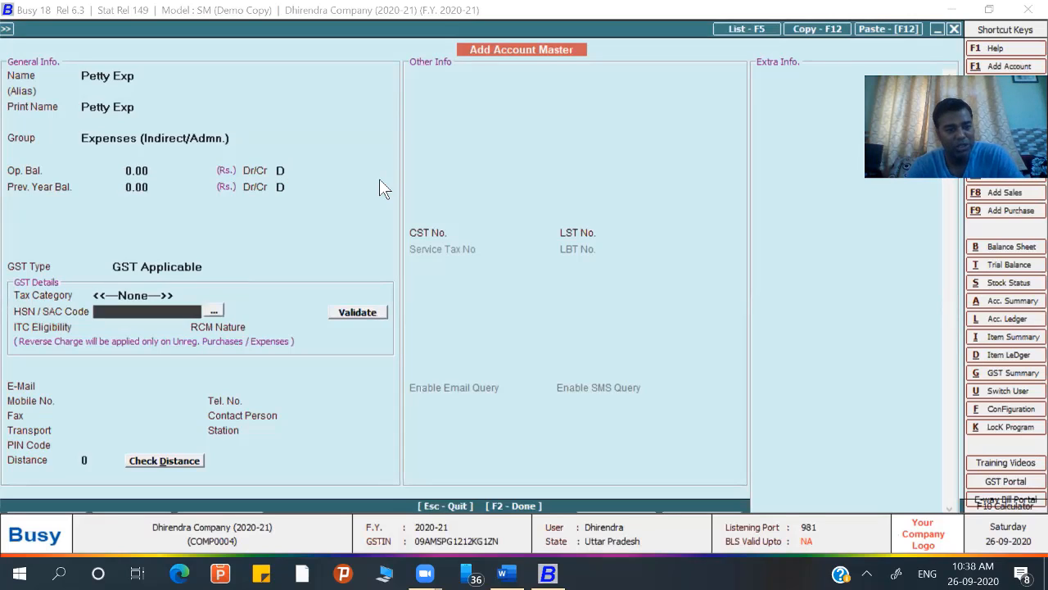
{"action": "key", "text": "Return"}
{"action": "key", "text": "Return"}
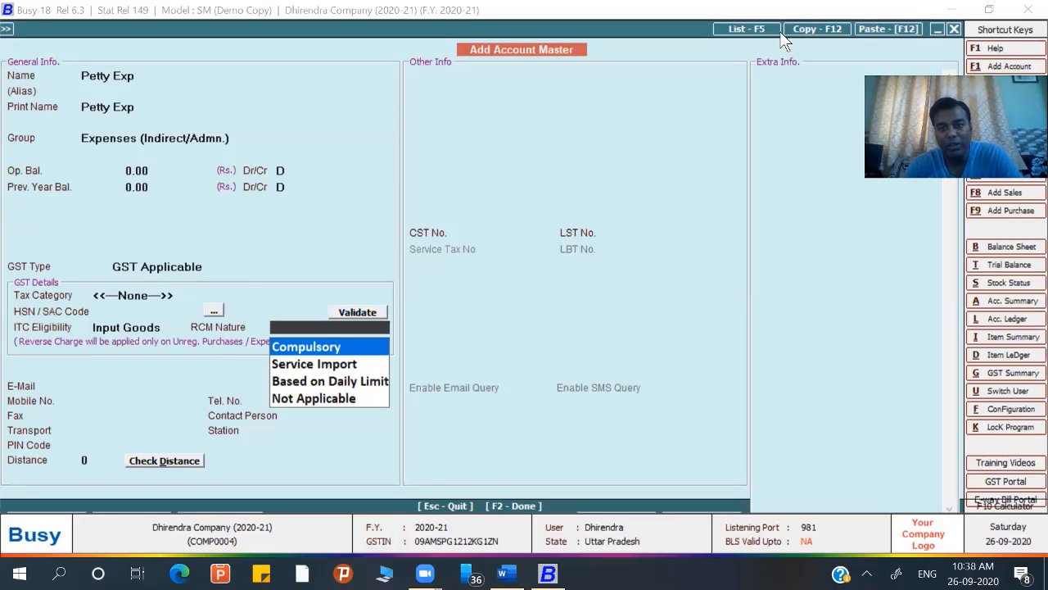
{"action": "left_click", "coordinate": [516, 507]}
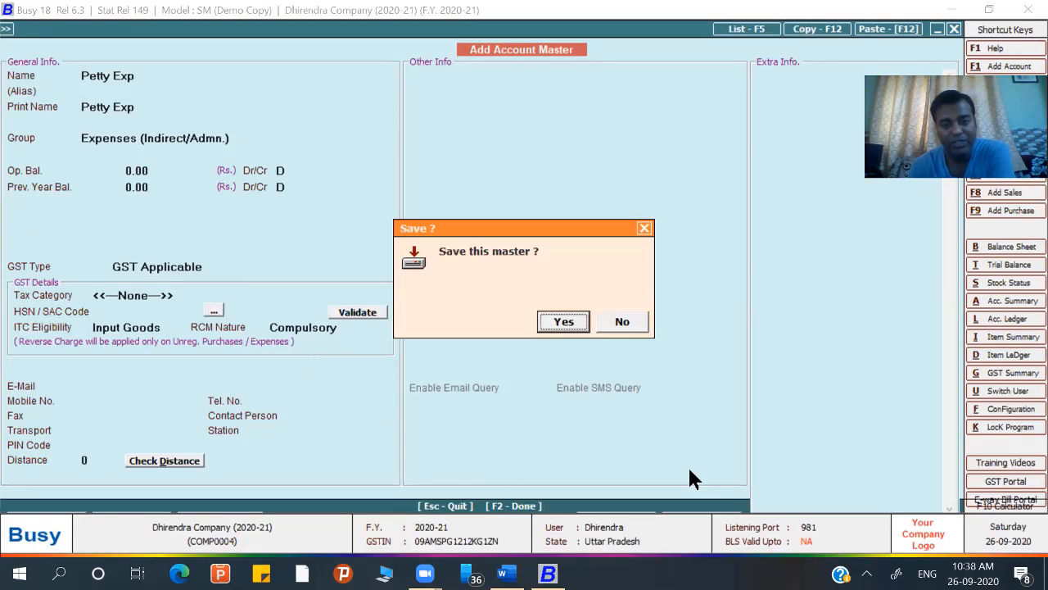
{"action": "left_click", "coordinate": [567, 323]}
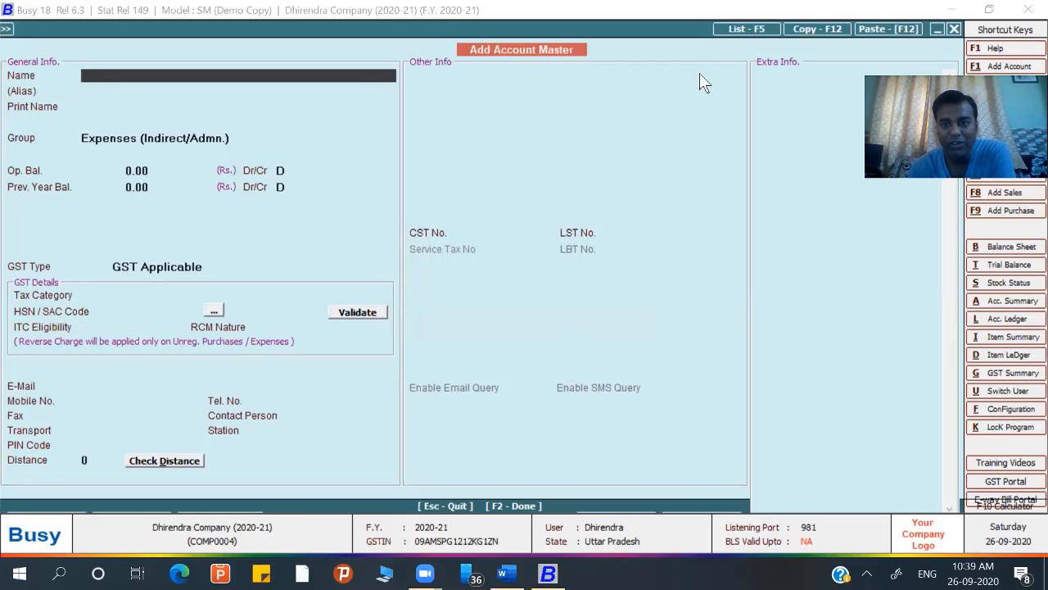
View the list of accounts from the new account form, and quit both the list and the form
{"action": "left_click", "coordinate": [729, 30]}
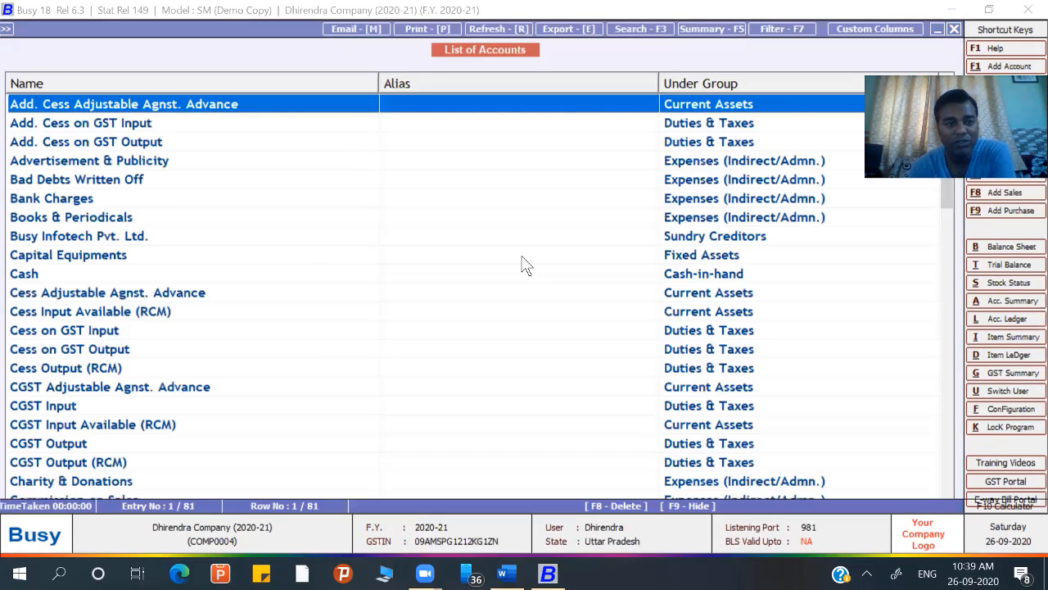
{"action": "key", "text": "Escape"}
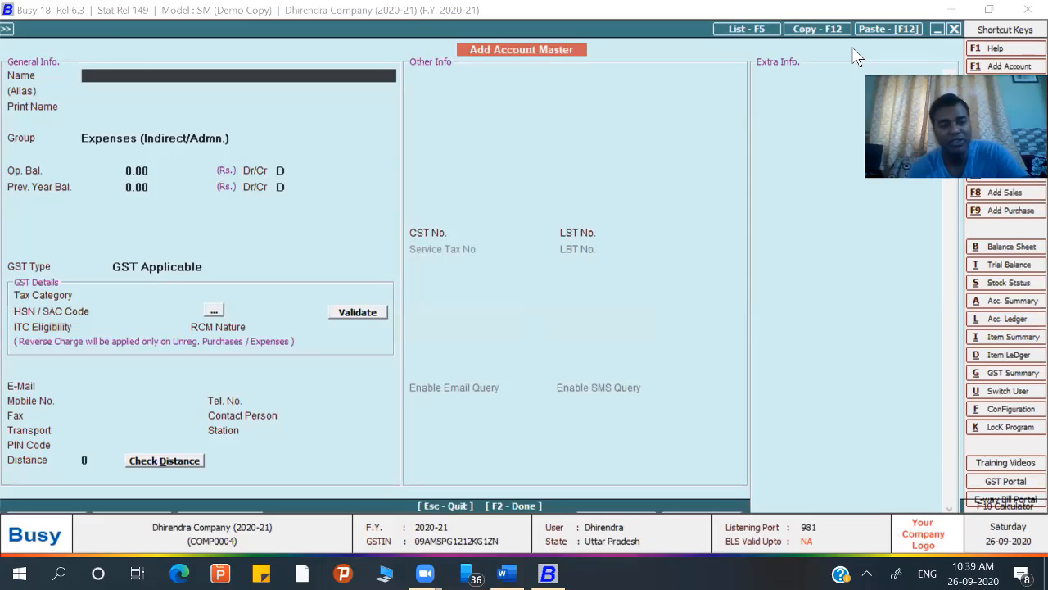
{"action": "key", "text": "Escape"}
{"action": "key", "text": "Return"}
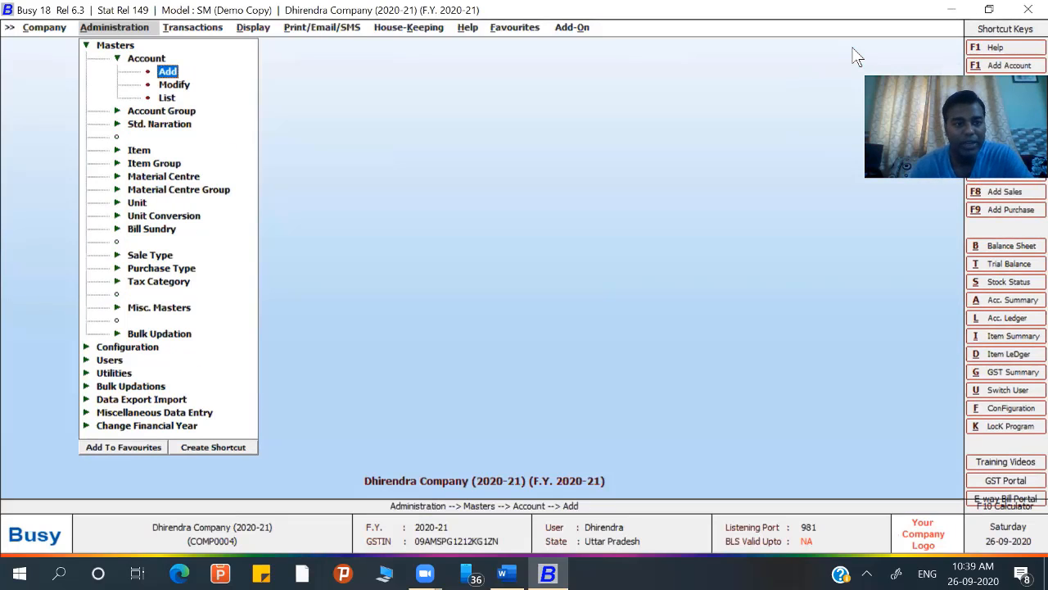
Open the Petty Exp account for modification, look through its fields and quit without making changes
{"action": "key", "text": "Down"}
{"action": "key", "text": "Down"}
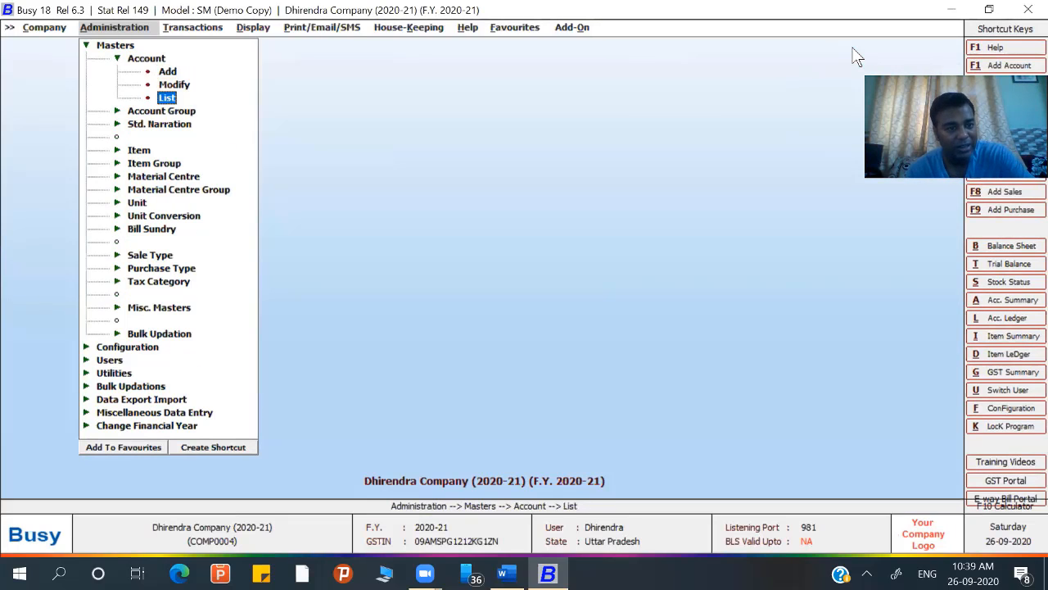
{"action": "key", "text": "Up"}
{"action": "key", "text": "Return"}
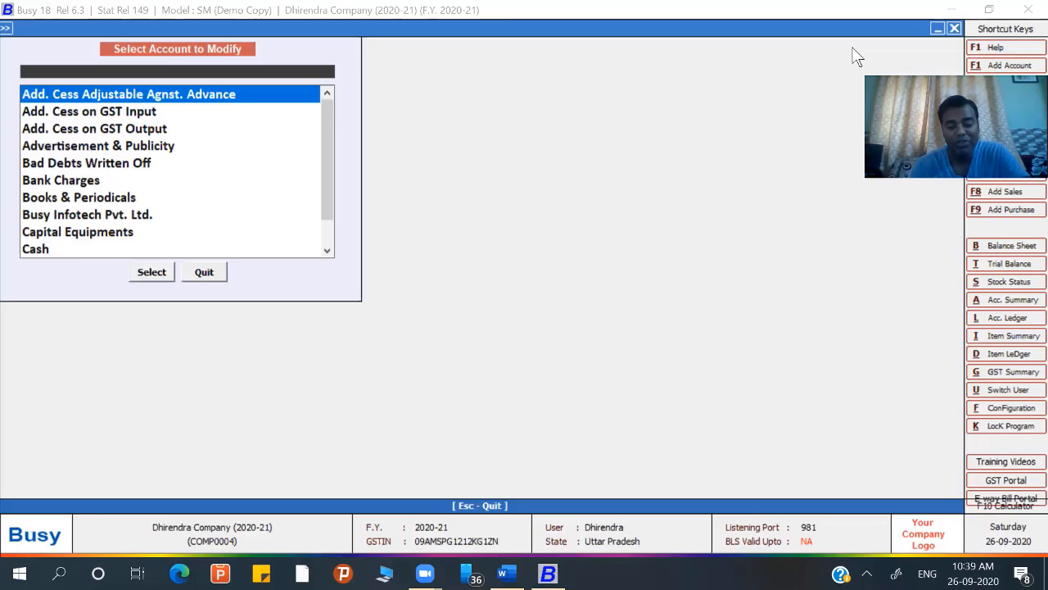
{"action": "type", "text": "Petty Exp"}
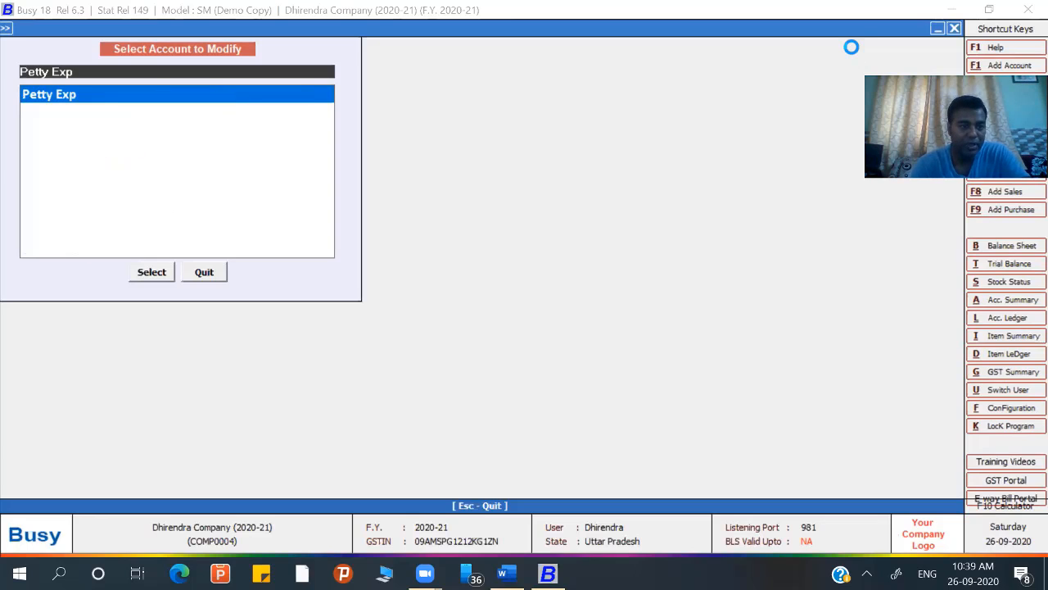
{"action": "key", "text": "Return"}
{"action": "key", "text": "Return"}
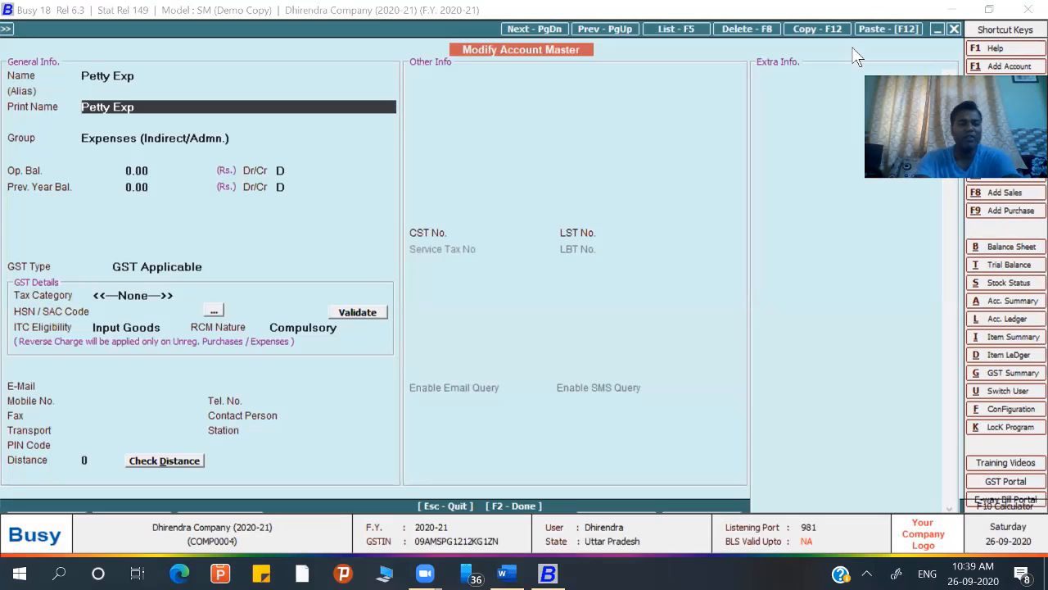
{"action": "key", "text": "Return"}
{"action": "key", "text": "Return"}
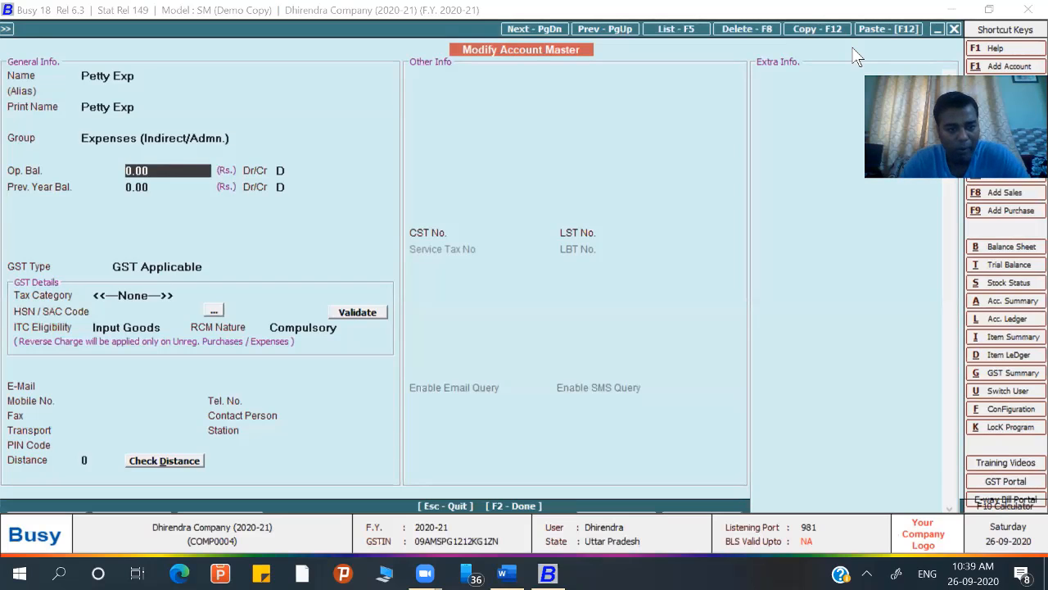
{"action": "key", "text": "Escape"}
{"action": "key", "text": "Return"}
{"action": "key", "text": "Escape"}
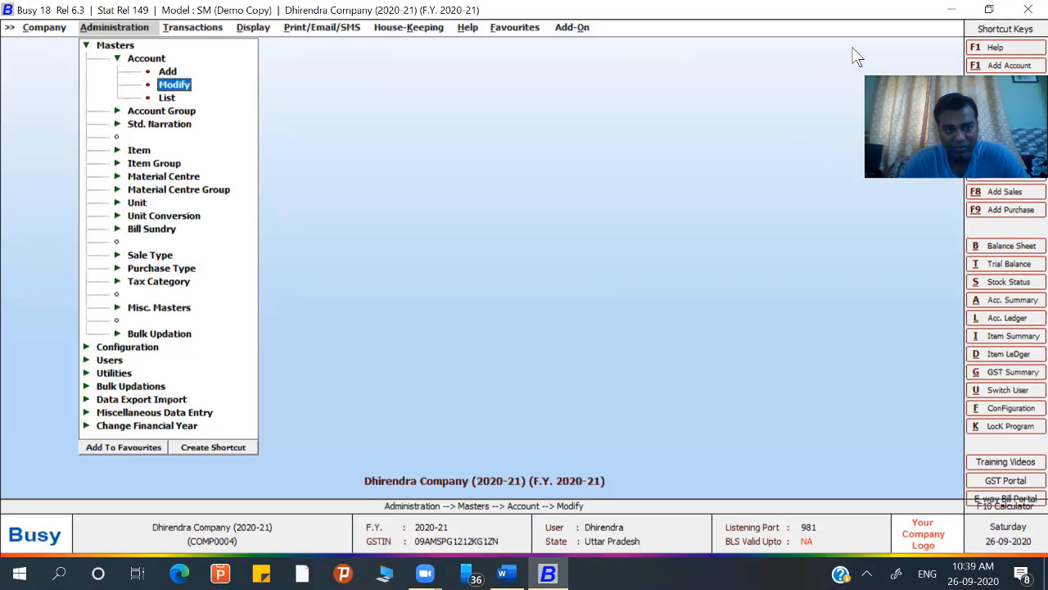
Open a blank account master form and close it again
{"action": "key", "text": "Up"}
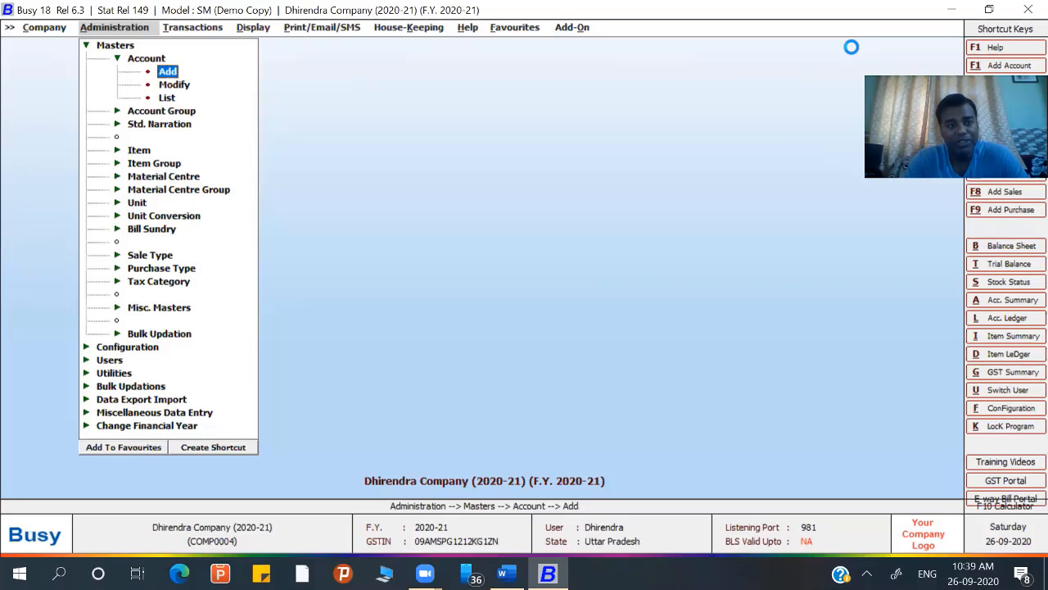
{"action": "key", "text": "Return"}
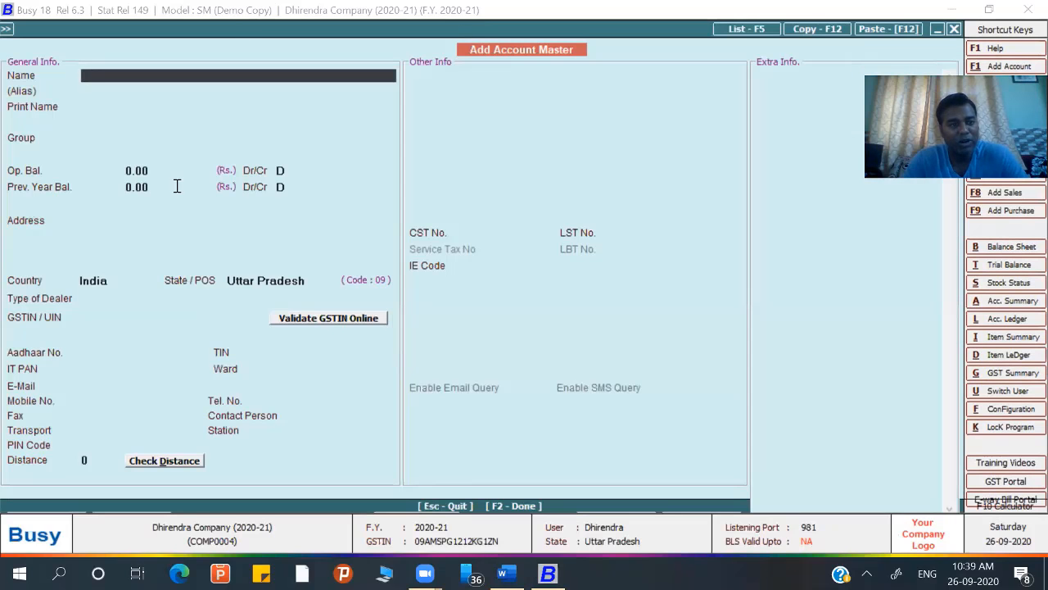
{"action": "key", "text": "Escape"}
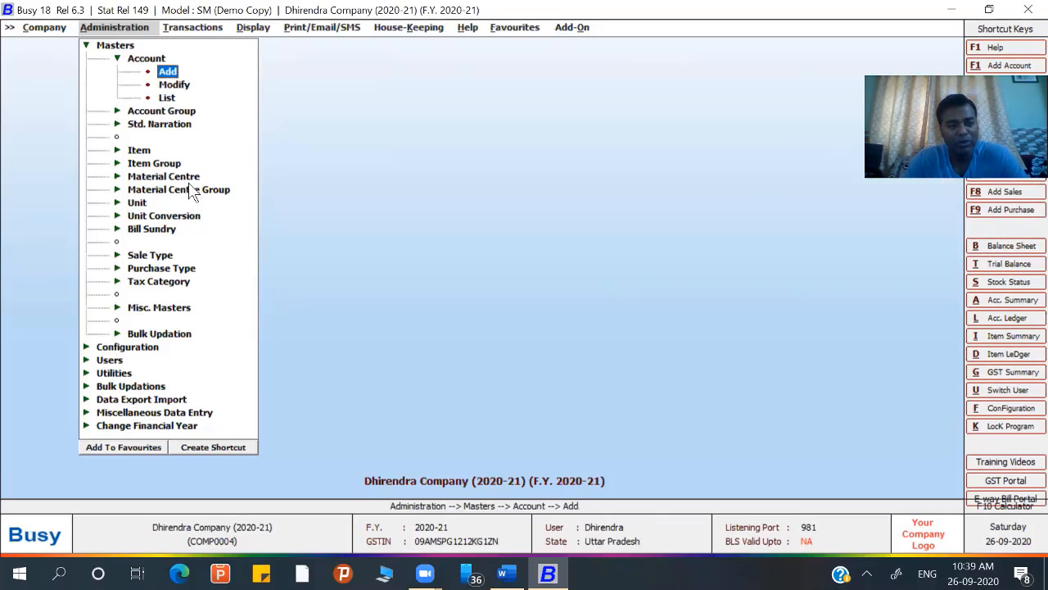
Display the list of account groups from the Account Group masters on screen
{"action": "key", "text": "Escape"}
{"action": "key", "text": "Down"}
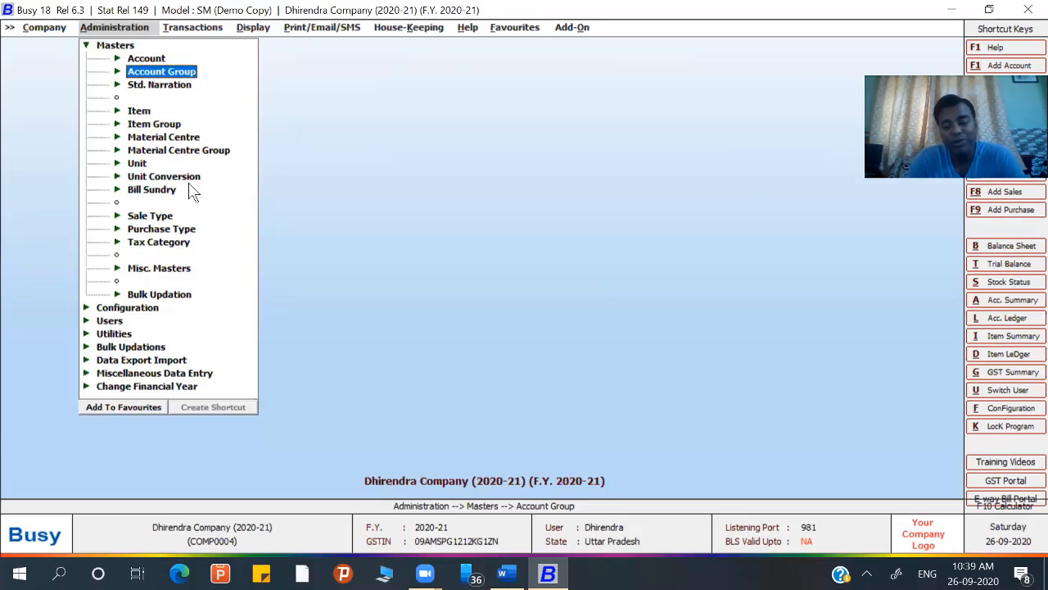
{"action": "key", "text": "Return"}
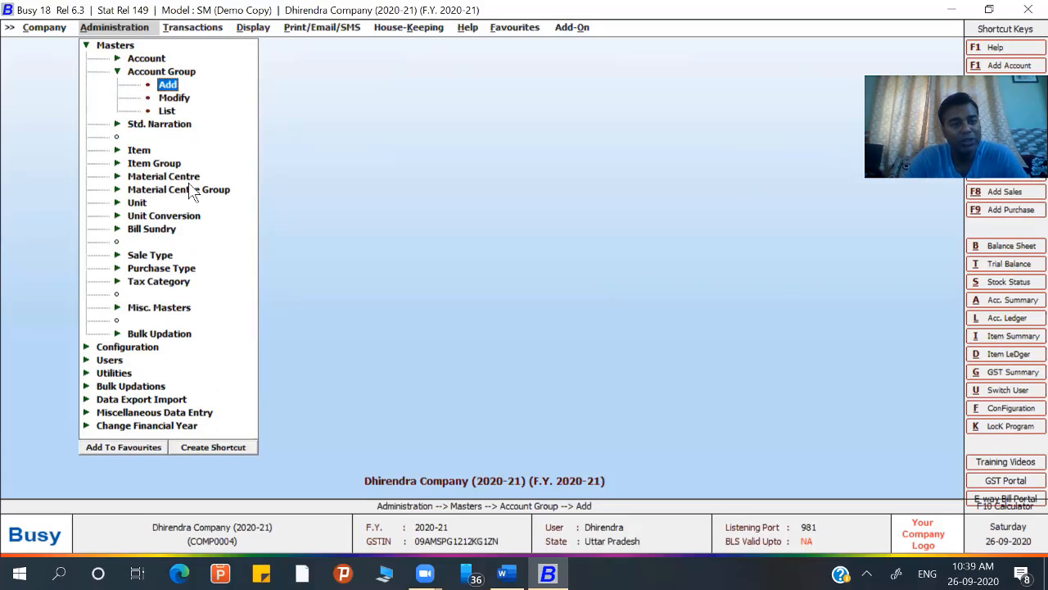
{"action": "key", "text": "Down"}
{"action": "key", "text": "Down"}
{"action": "key", "text": "Return"}
{"action": "key", "text": "Return"}
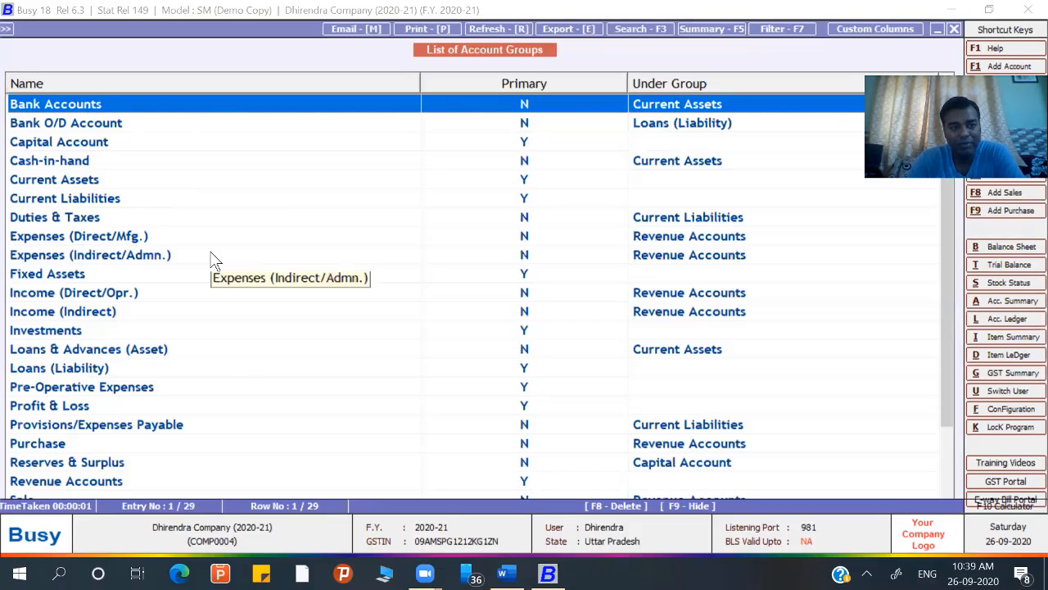
Examine the account groups in the list, including Pre-Operative Expenses and Revenue Accounts, for their primary flags and parent groups
{"action": "key", "text": "Down"}
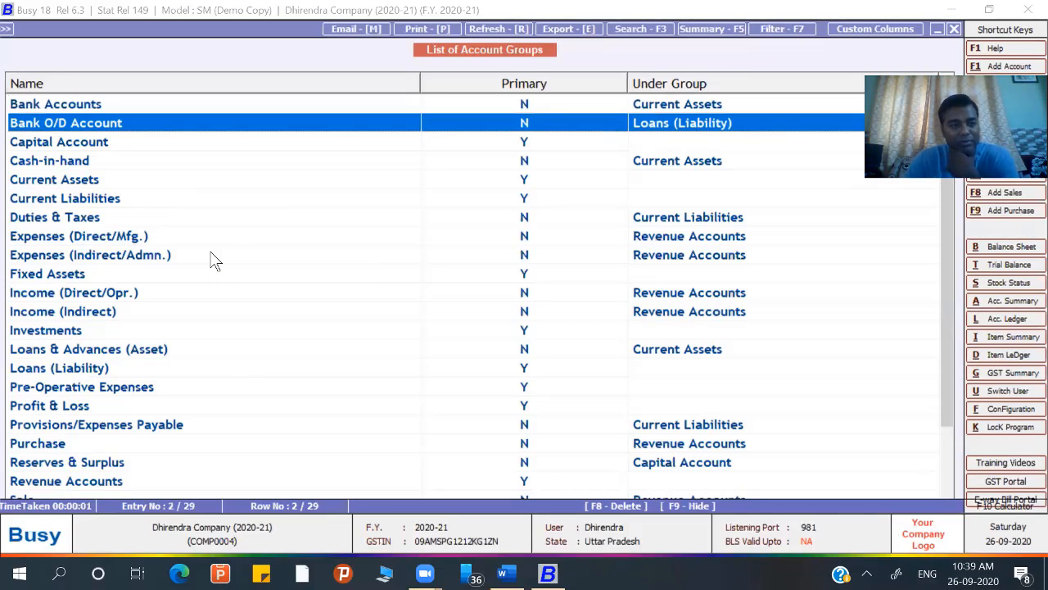
{"action": "key", "text": "Down"}
{"action": "key", "text": "Down"}
{"action": "key", "text": "Down"}
{"action": "key", "text": "Down"}
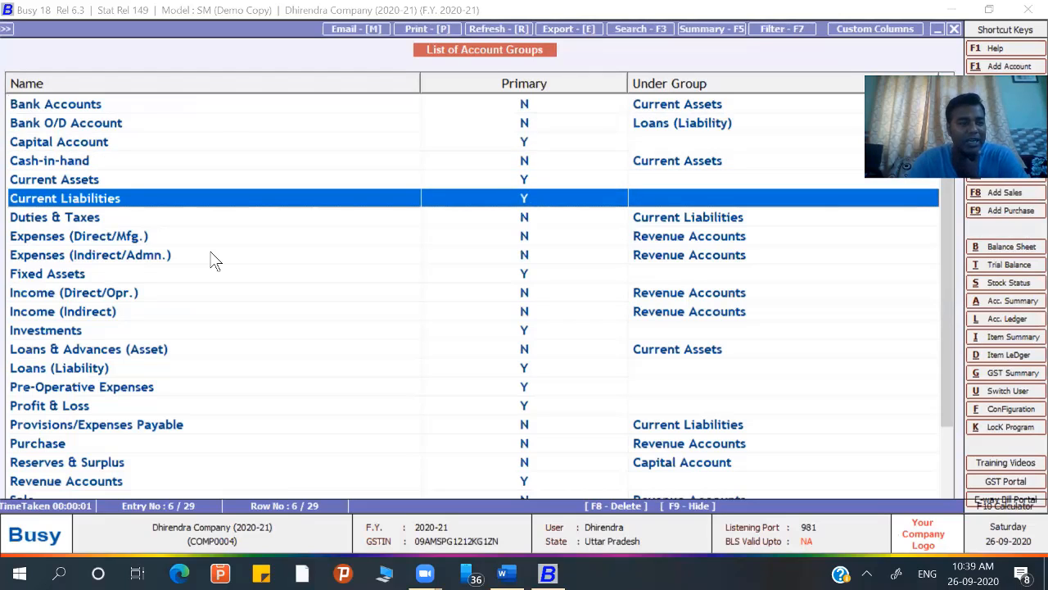
{"action": "key", "text": "Down"}
{"action": "key", "text": "Down"}
{"action": "key", "text": "Down"}
{"action": "key", "text": "Down"}
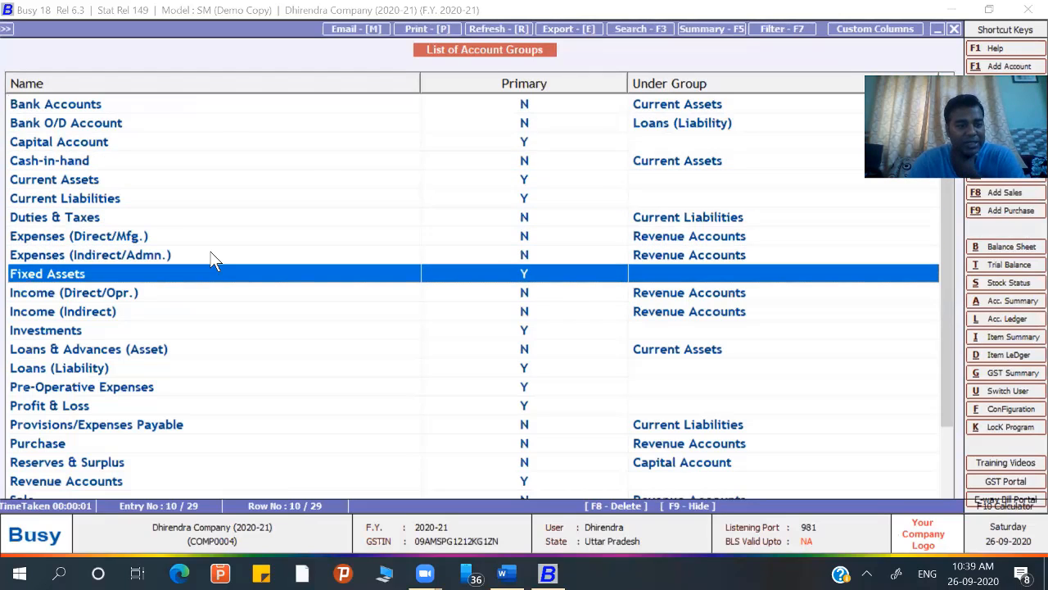
{"action": "key", "text": "Down"}
{"action": "key", "text": "Down"}
{"action": "key", "text": "Down"}
{"action": "key", "text": "Up"}
{"action": "key", "text": "Up"}
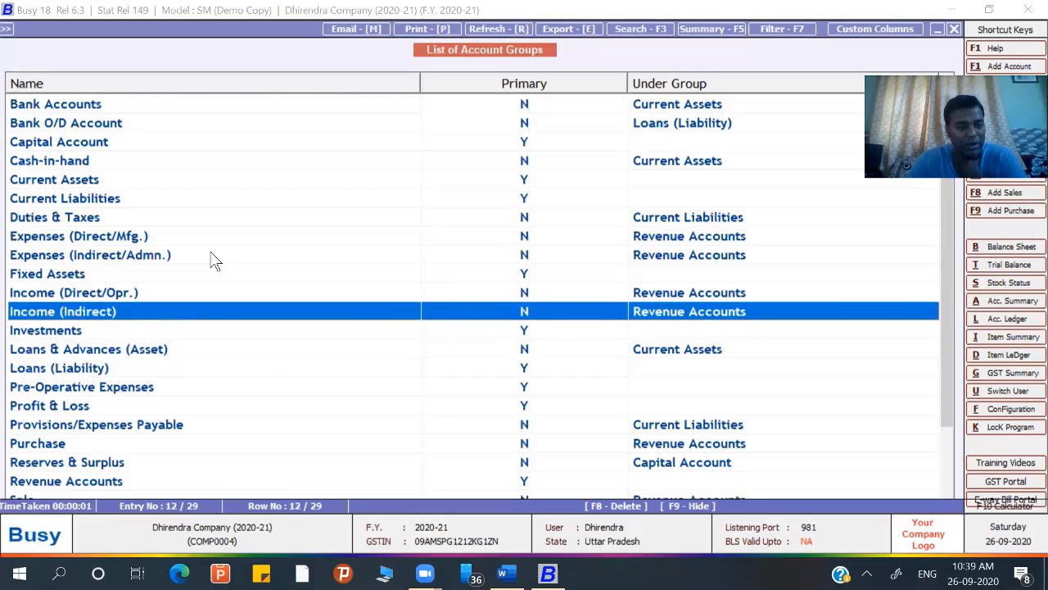
{"action": "key", "text": "Up"}
{"action": "key", "text": "Down"}
{"action": "key", "text": "Down"}
{"action": "key", "text": "Down"}
{"action": "key", "text": "Down"}
{"action": "key", "text": "Down"}
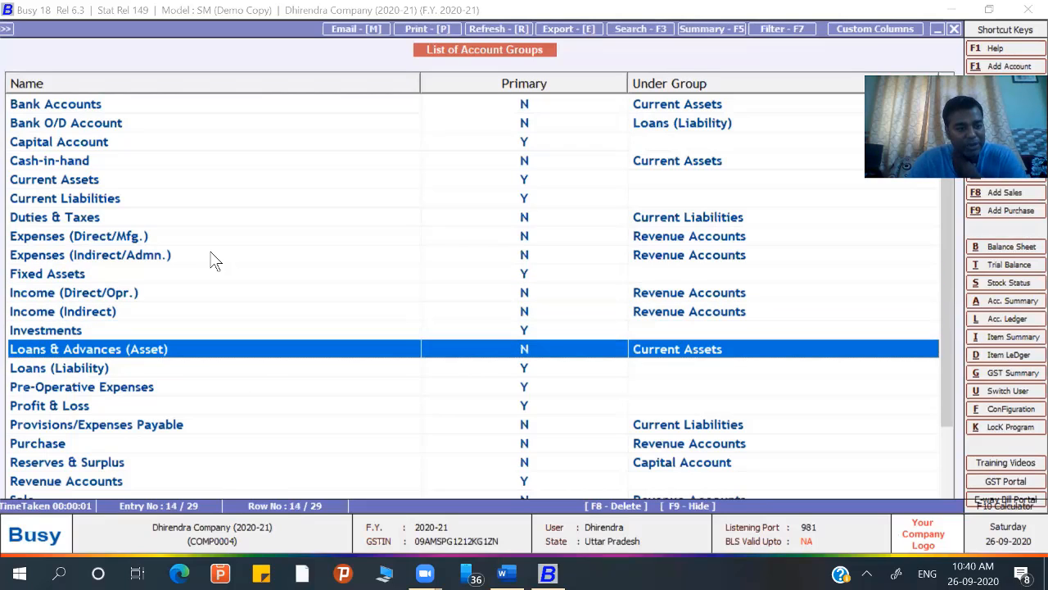
{"action": "key", "text": "Down"}
{"action": "key", "text": "Down"}
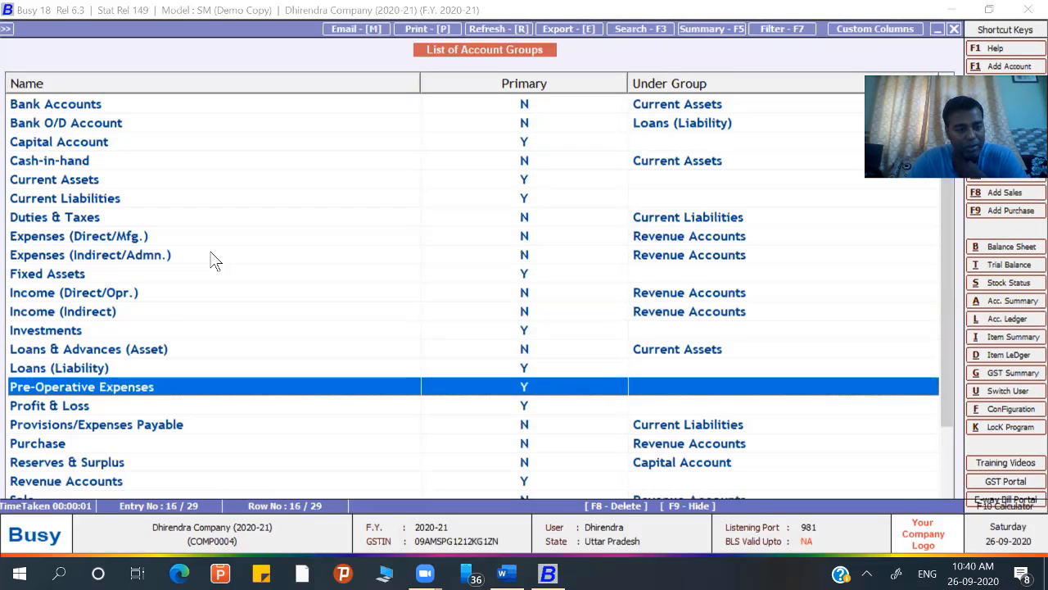
{"action": "key", "text": "Up"}
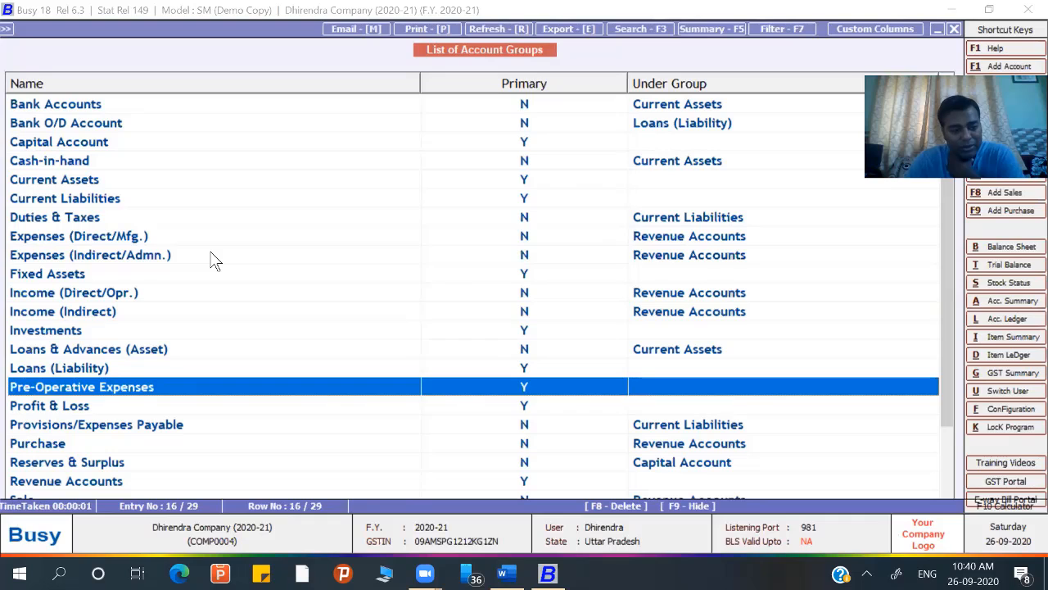
{"action": "key", "text": "Down"}
{"action": "key", "text": "Down"}
{"action": "key", "text": "Down"}
{"action": "key", "text": "Down"}
{"action": "key", "text": "Down"}
{"action": "key", "text": "Down"}
{"action": "key", "text": "Down"}
{"action": "key", "text": "Down"}
{"action": "key", "text": "Down"}
{"action": "key", "text": "Down"}
{"action": "key", "text": "Down"}
{"action": "key", "text": "Down"}
{"action": "key", "text": "Down"}
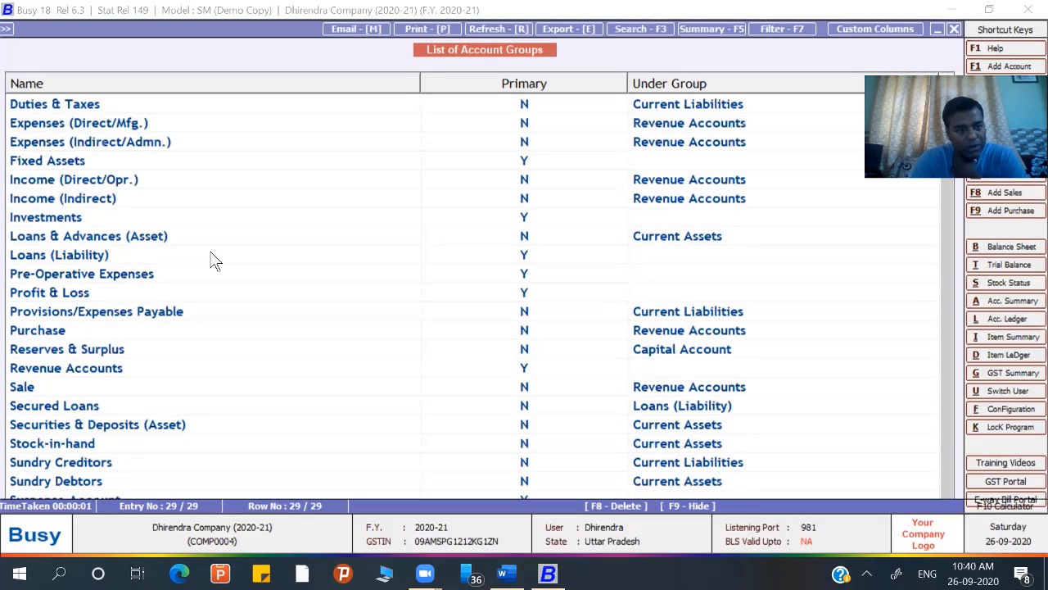
{"action": "scroll", "coordinate": [212, 260], "scroll_direction": "up", "scroll_amount": 2}
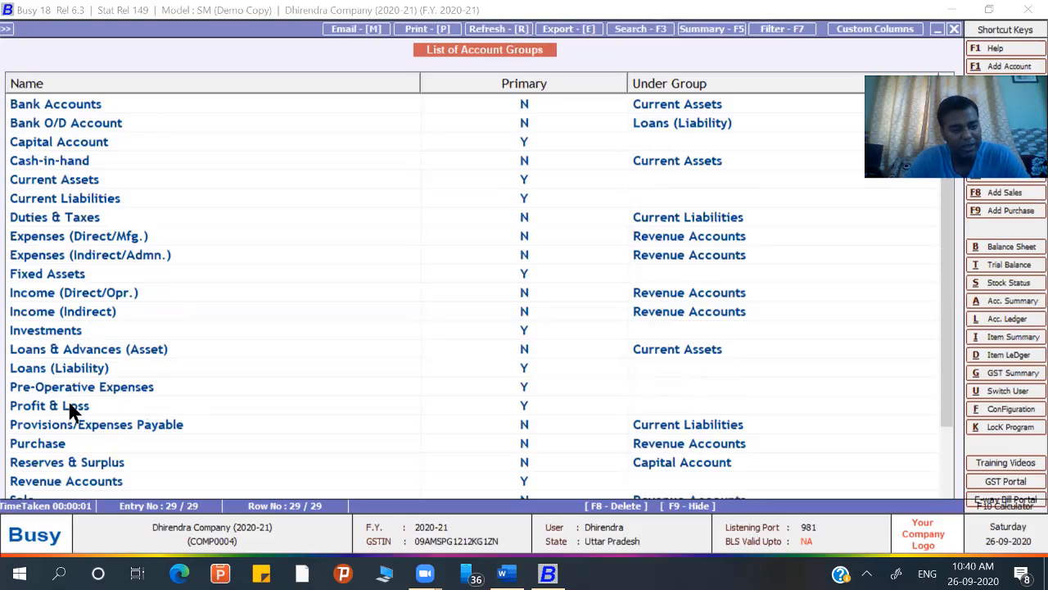
{"action": "left_click", "coordinate": [285, 387]}
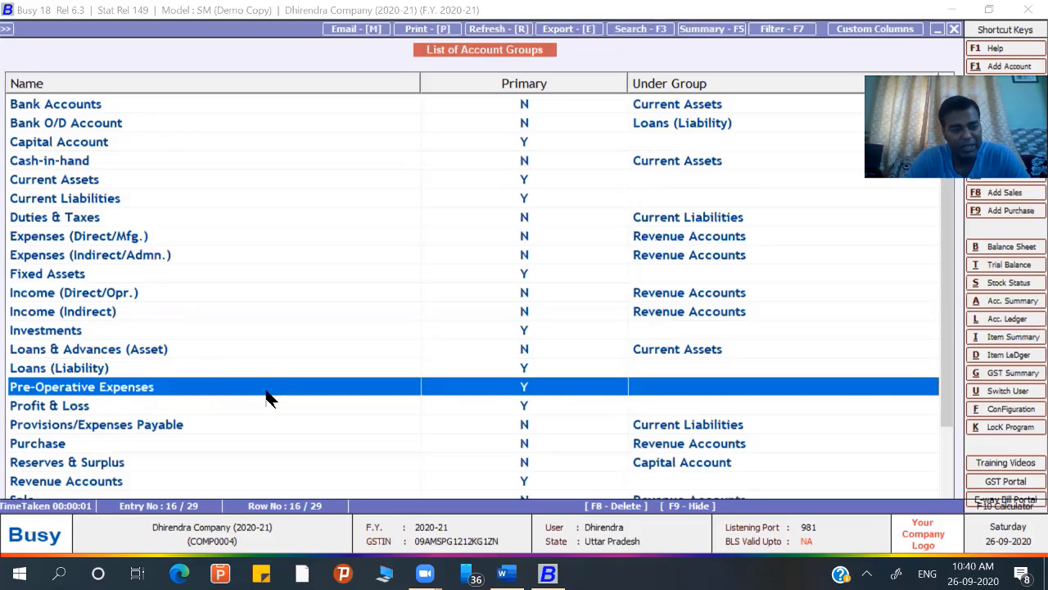
{"action": "scroll", "coordinate": [271, 397], "scroll_direction": "down", "scroll_amount": 2}
{"action": "left_click", "coordinate": [100, 373]}
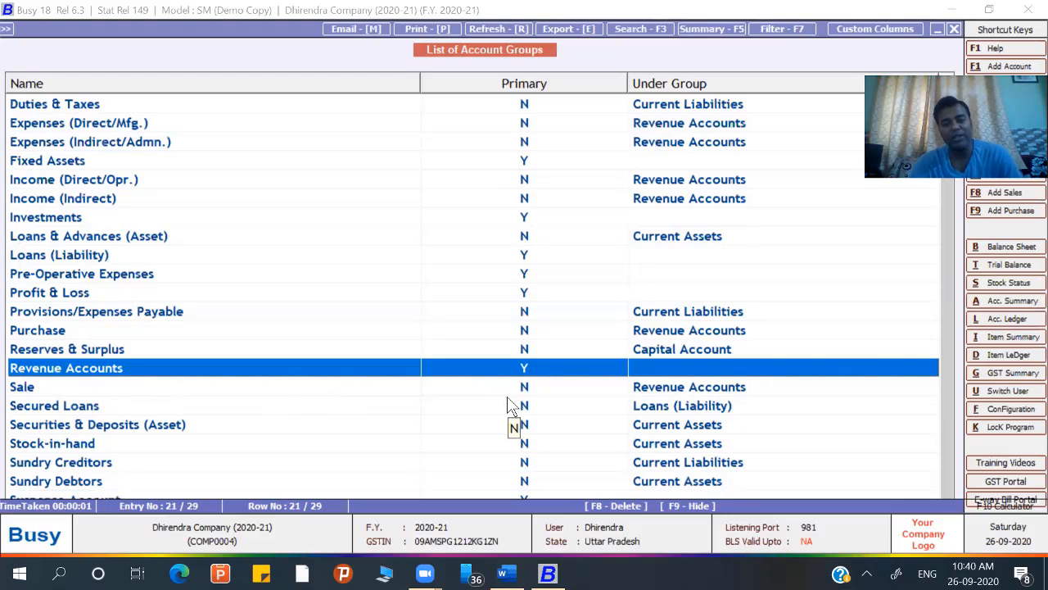
{"action": "scroll", "coordinate": [508, 406], "scroll_direction": "up", "scroll_amount": 2}
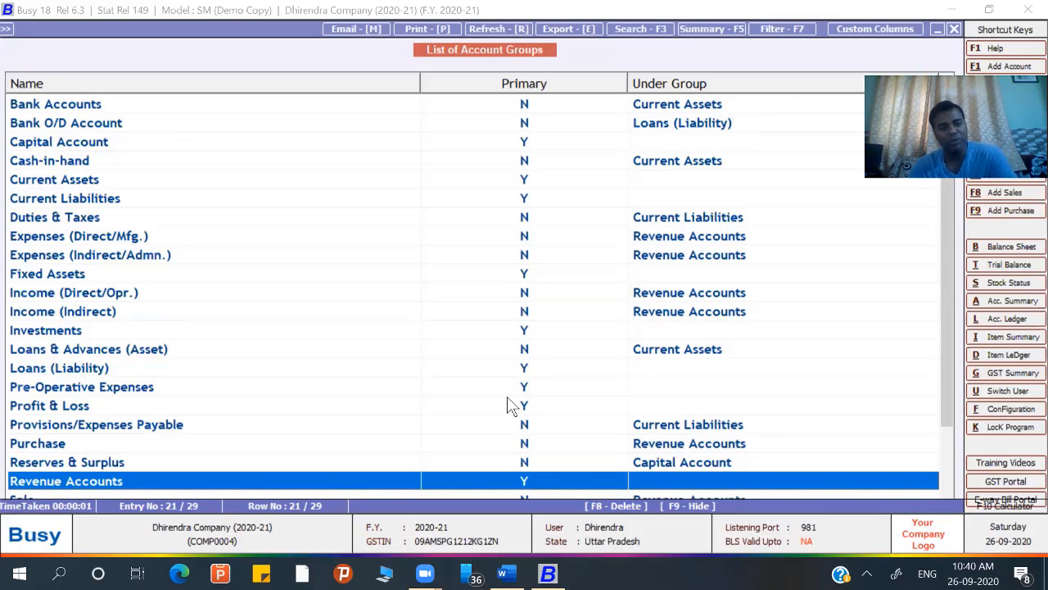
Sort the account group list by the Primary column and compare the non-primary groups with the primary ones
{"action": "left_click", "coordinate": [595, 87]}
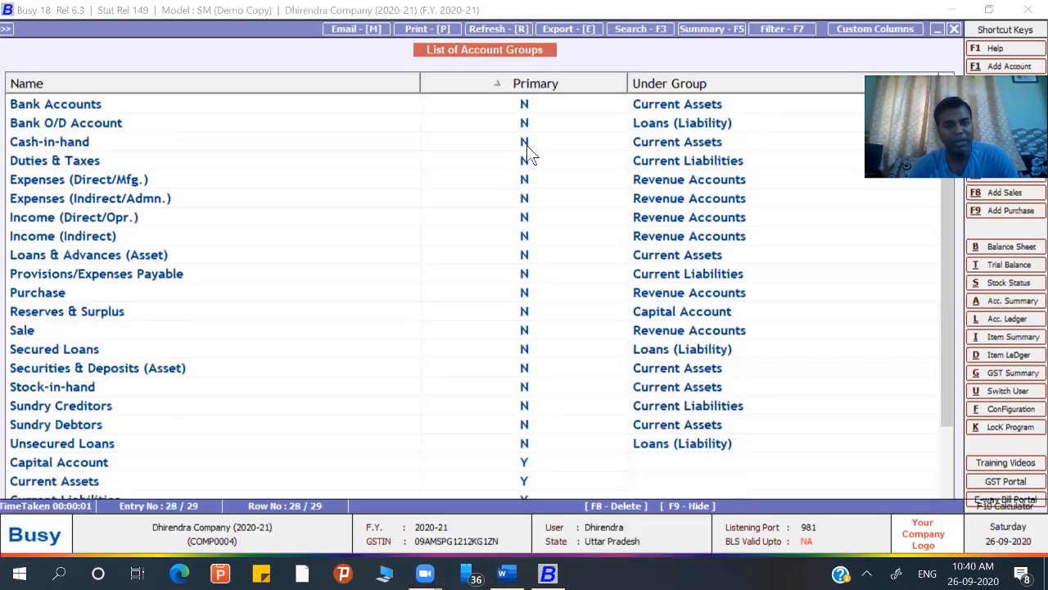
{"action": "scroll", "coordinate": [524, 200], "scroll_direction": "down", "scroll_amount": 2}
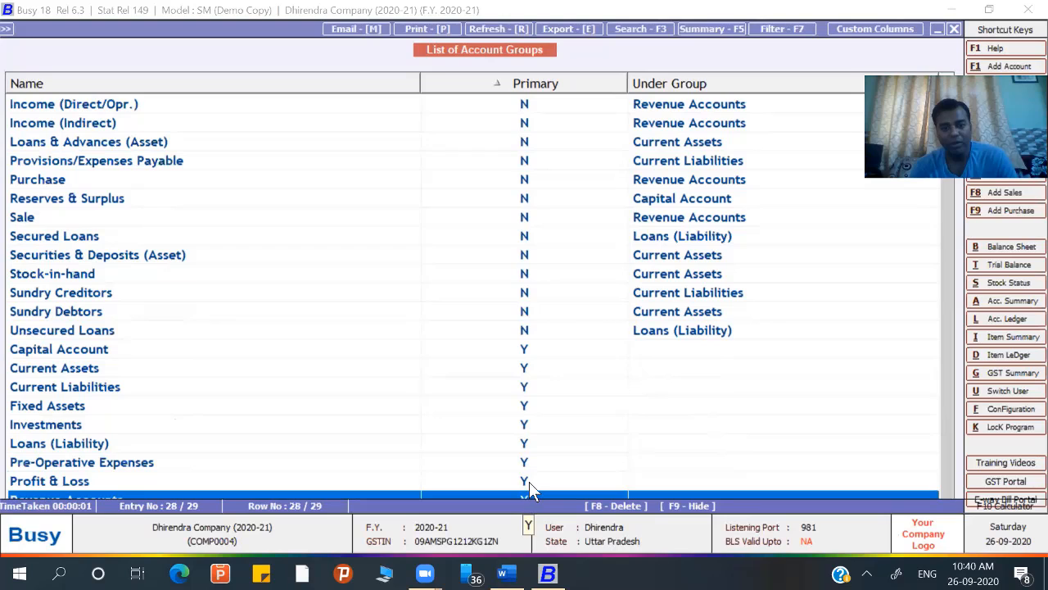
{"action": "scroll", "coordinate": [521, 401], "scroll_direction": "up", "scroll_amount": 2}
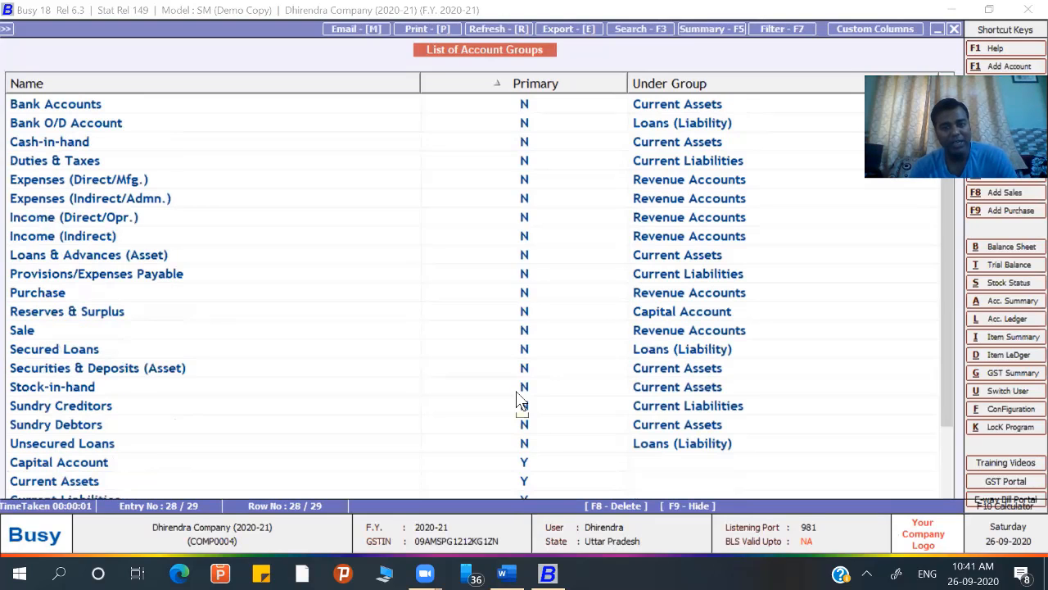
{"action": "scroll", "coordinate": [521, 401], "scroll_direction": "down", "scroll_amount": 2}
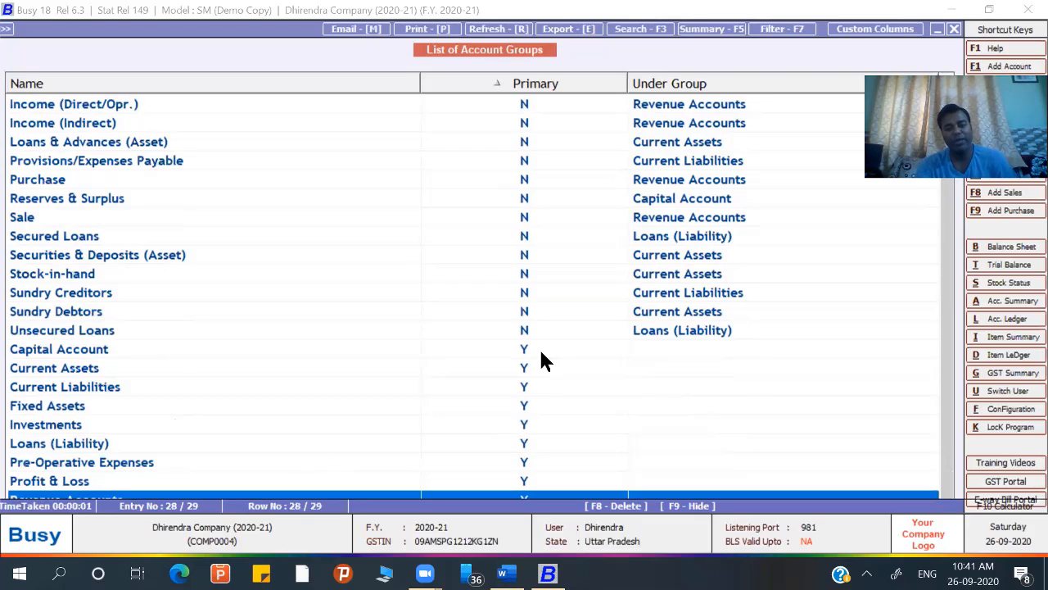
{"action": "scroll", "coordinate": [541, 354], "scroll_direction": "up", "scroll_amount": 2}
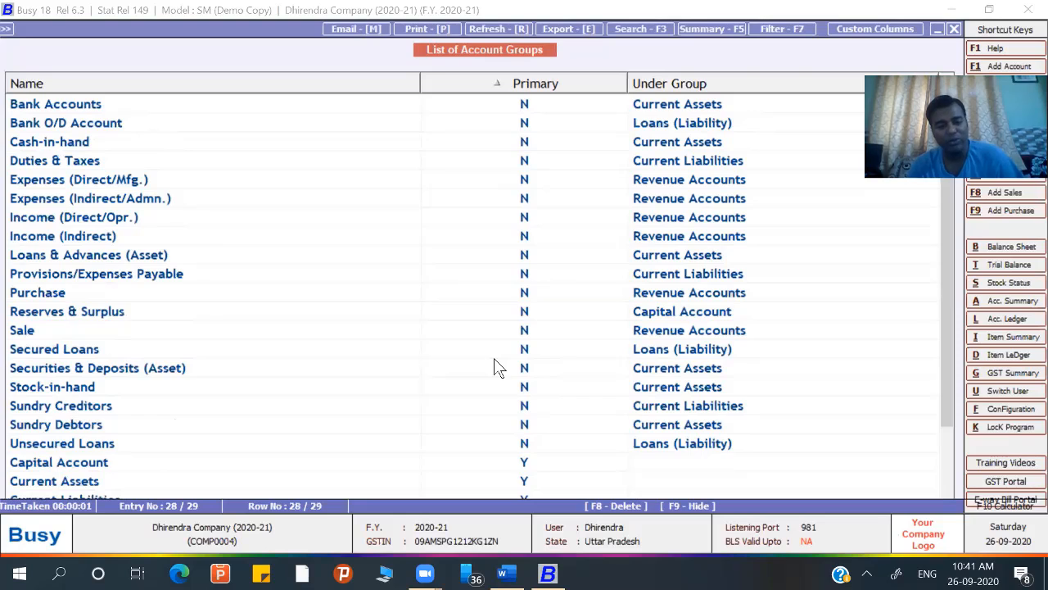
Open the Bank Accounts group for modification, check its primary flag and parent group, and quit back to the list
{"action": "left_click", "coordinate": [86, 104]}
{"action": "double_click", "coordinate": [87, 104]}
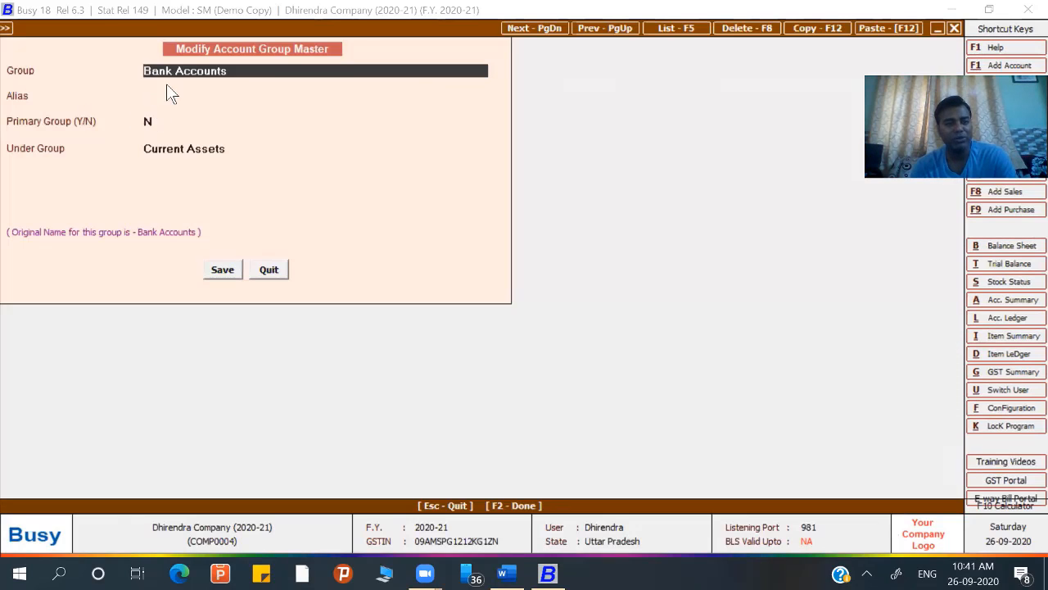
{"action": "key", "text": "Return"}
{"action": "key", "text": "Return"}
{"action": "key", "text": "Return"}
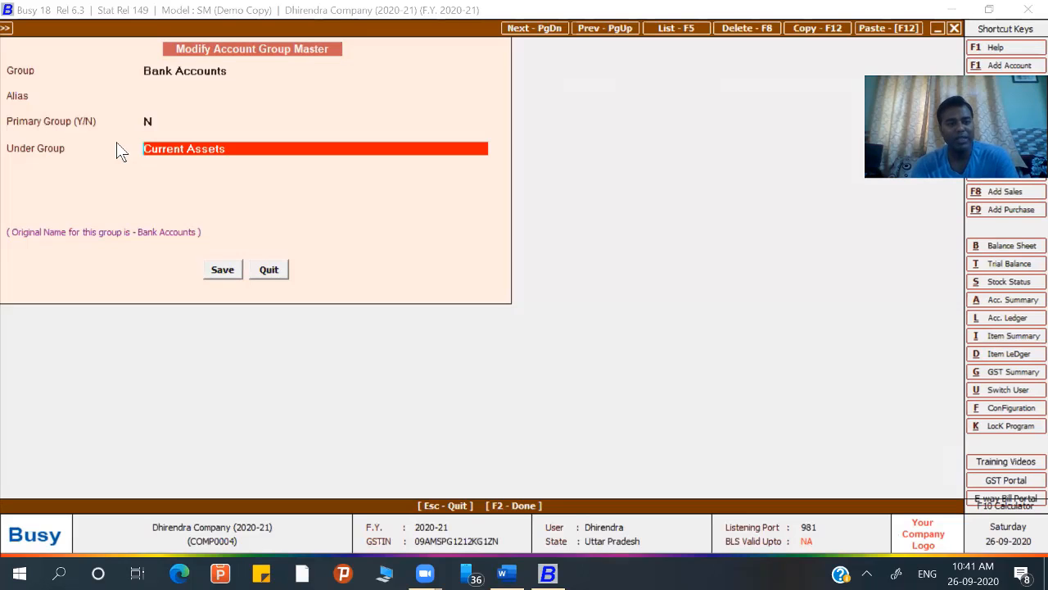
{"action": "key", "text": "Escape"}
{"action": "key", "text": "Return"}
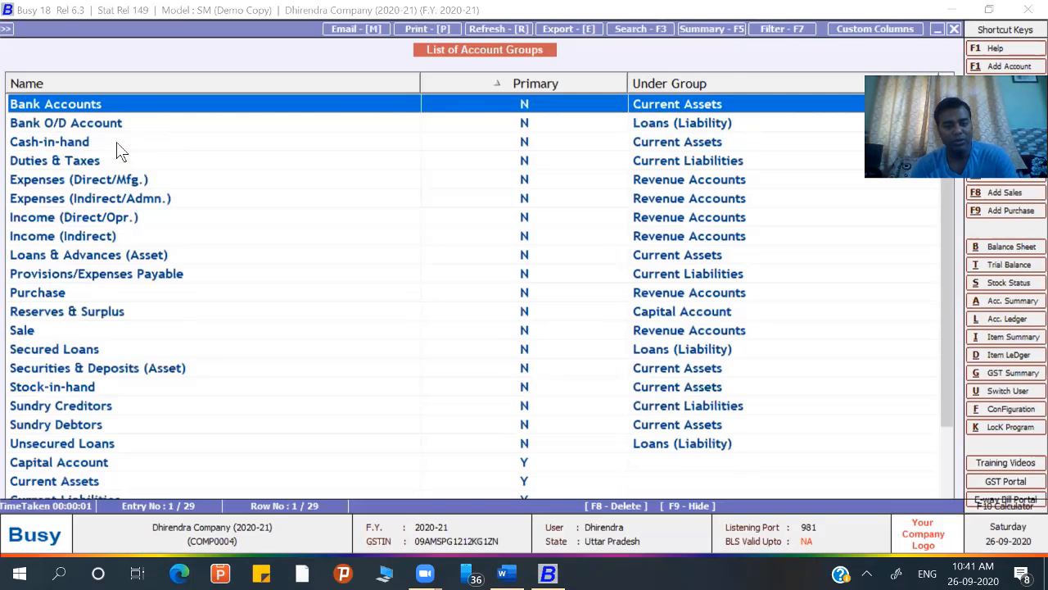
Open the Loans (Liability) group for modification, check its Primary Group setting and save the master
{"action": "left_click", "coordinate": [116, 142]}
{"action": "key", "text": "Down"}
{"action": "key", "text": "Down"}
{"action": "key", "text": "Down"}
{"action": "key", "text": "Down"}
{"action": "key", "text": "Down"}
{"action": "key", "text": "Down"}
{"action": "key", "text": "Down"}
{"action": "key", "text": "Down"}
{"action": "key", "text": "Down"}
{"action": "key", "text": "Down"}
{"action": "key", "text": "Down"}
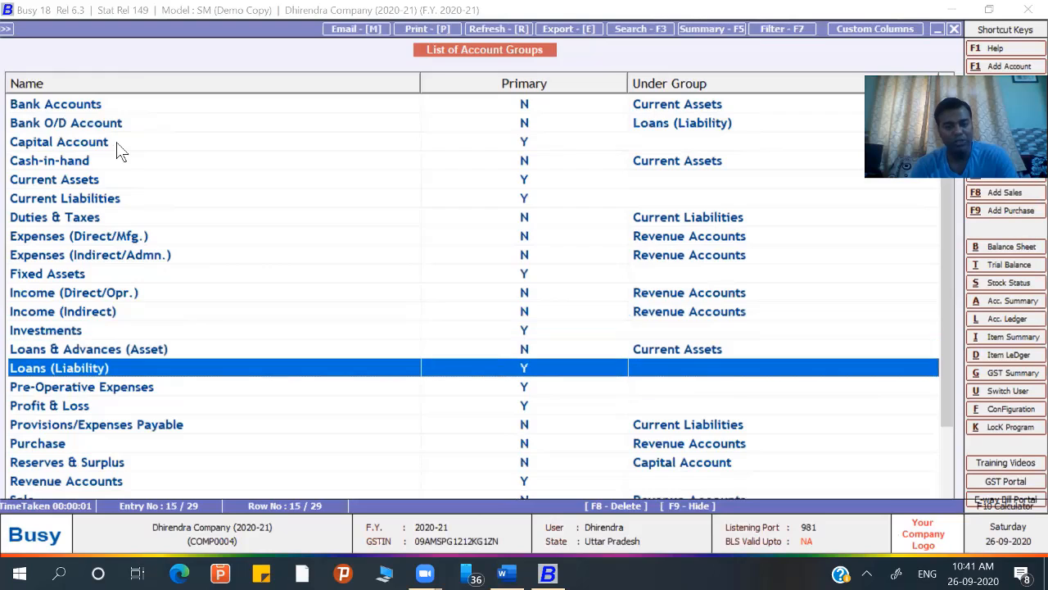
{"action": "key", "text": "Return"}
{"action": "key", "text": "Return"}
{"action": "key", "text": "Return"}
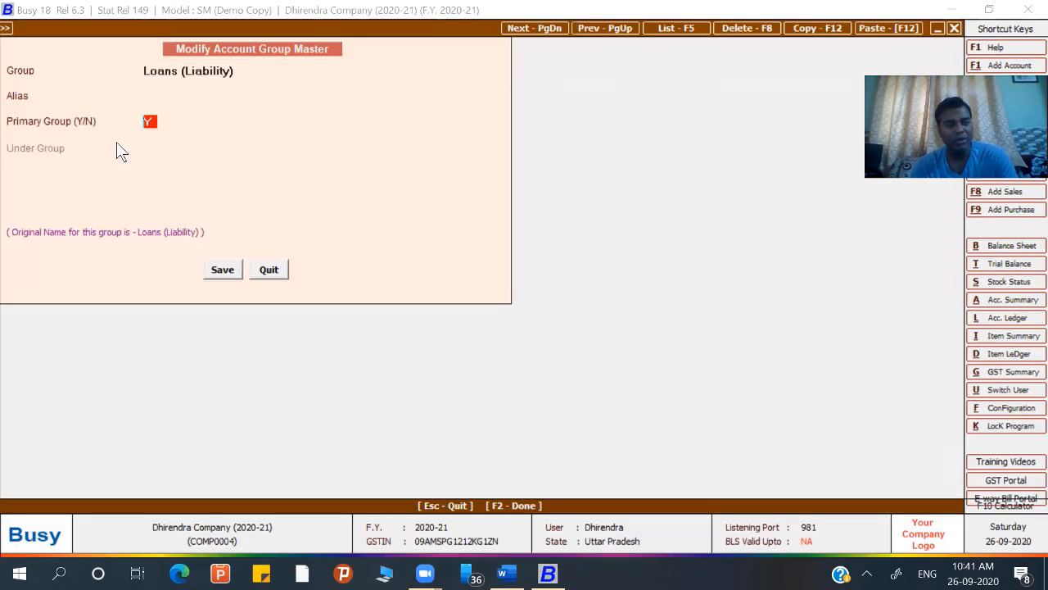
{"action": "key", "text": "Return"}
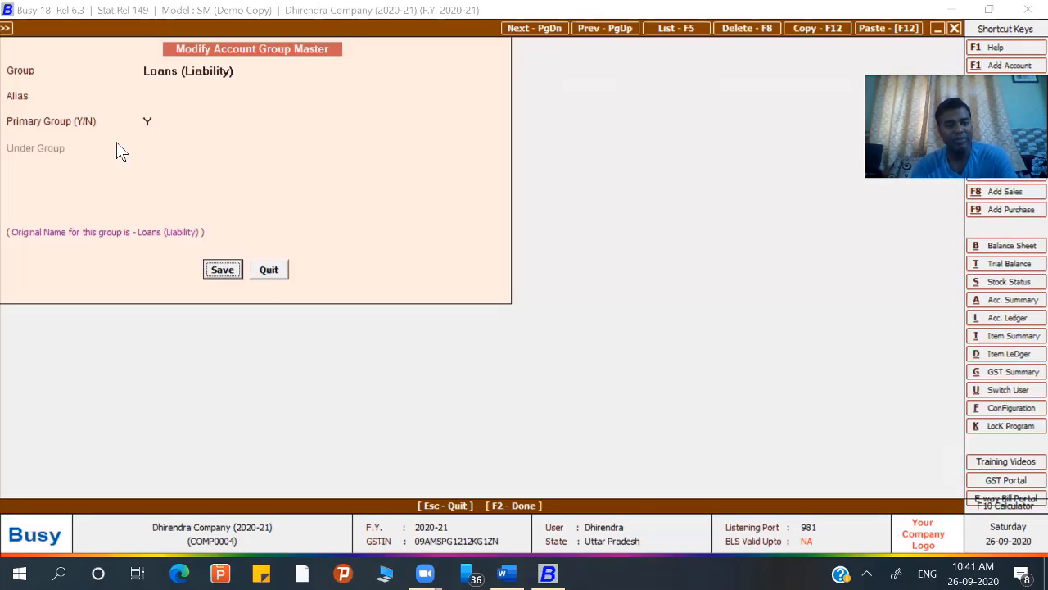
{"action": "key", "text": "Return"}
Close the account group list and its output prompt, and collapse the Masters entries
{"action": "key", "text": "Escape"}
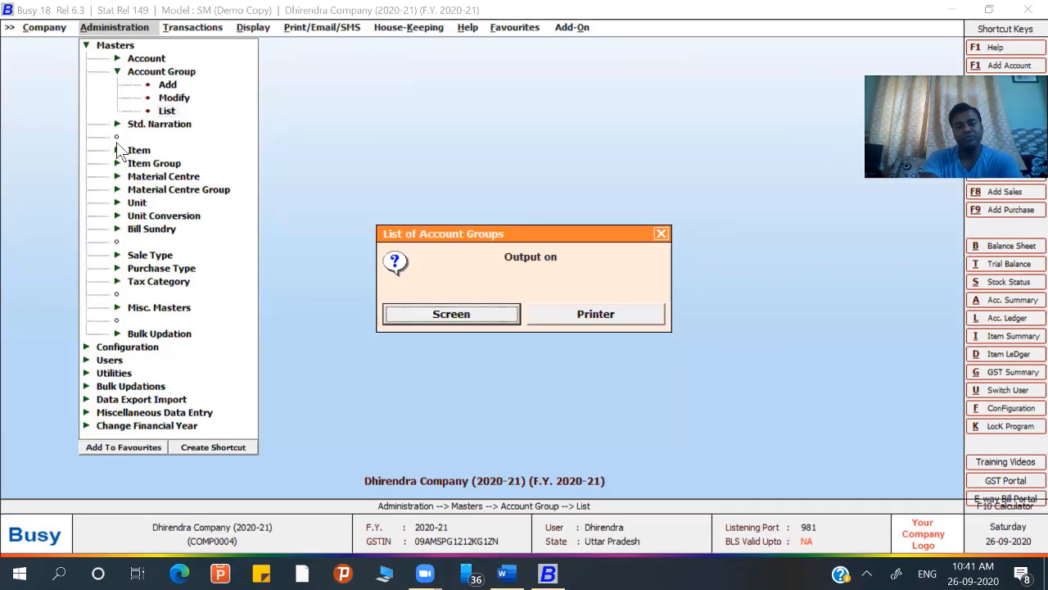
{"action": "key", "text": "Escape"}
{"action": "key", "text": "Escape"}
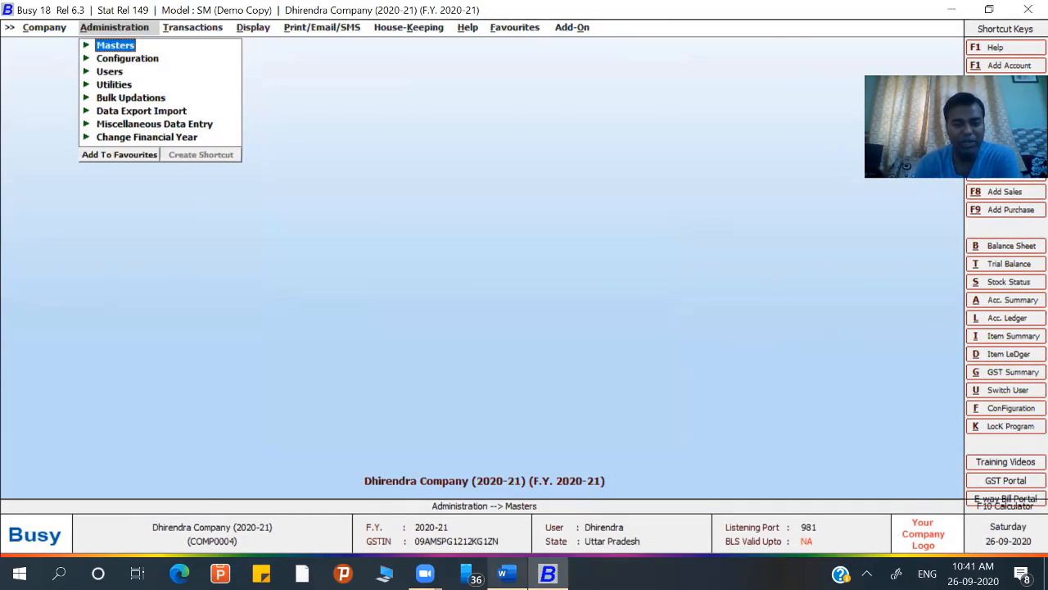
Switch to Busy.docx in Word and add "In which 9 primary and 20 secondry group." at the end of the Group paragraph
{"action": "key", "text": "alt+Tab"}
{"action": "scroll", "coordinate": [416, 392], "scroll_direction": "down", "scroll_amount": 1}
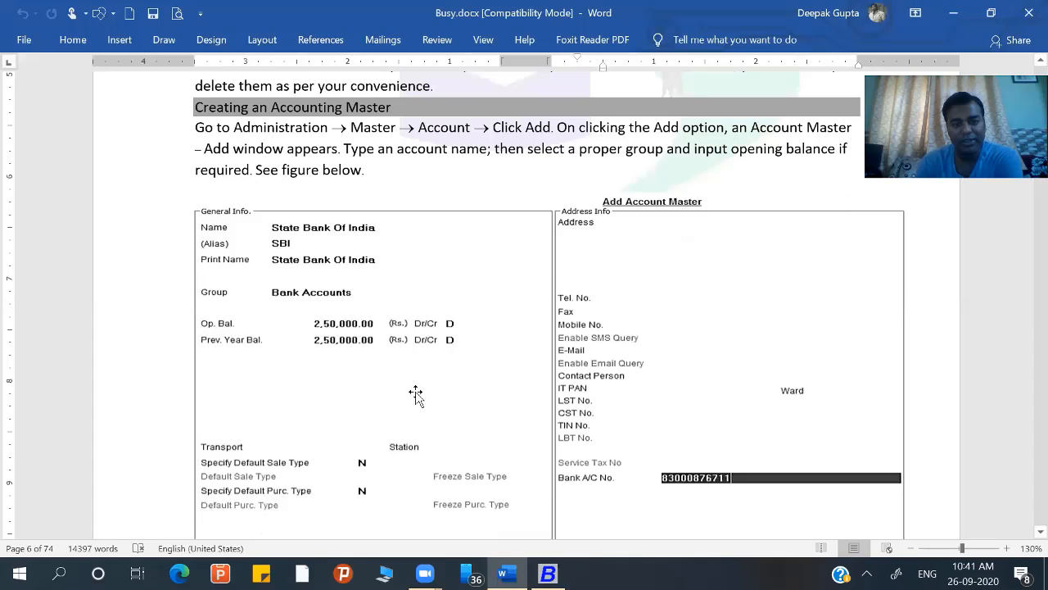
{"action": "scroll", "coordinate": [416, 393], "scroll_direction": "down", "scroll_amount": 10}
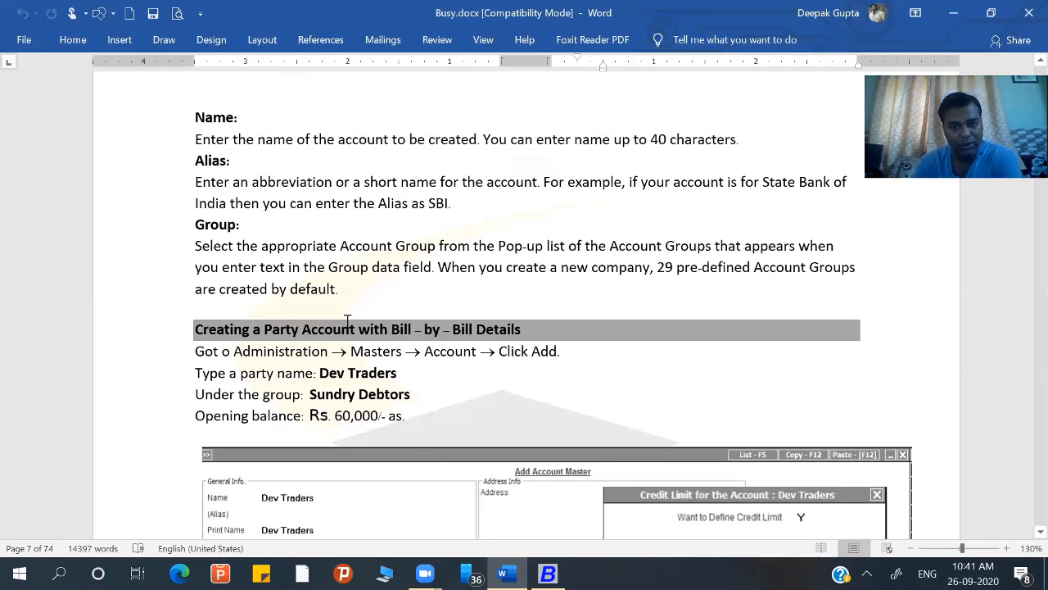
{"action": "scroll", "coordinate": [293, 251], "scroll_direction": "down", "scroll_amount": 1}
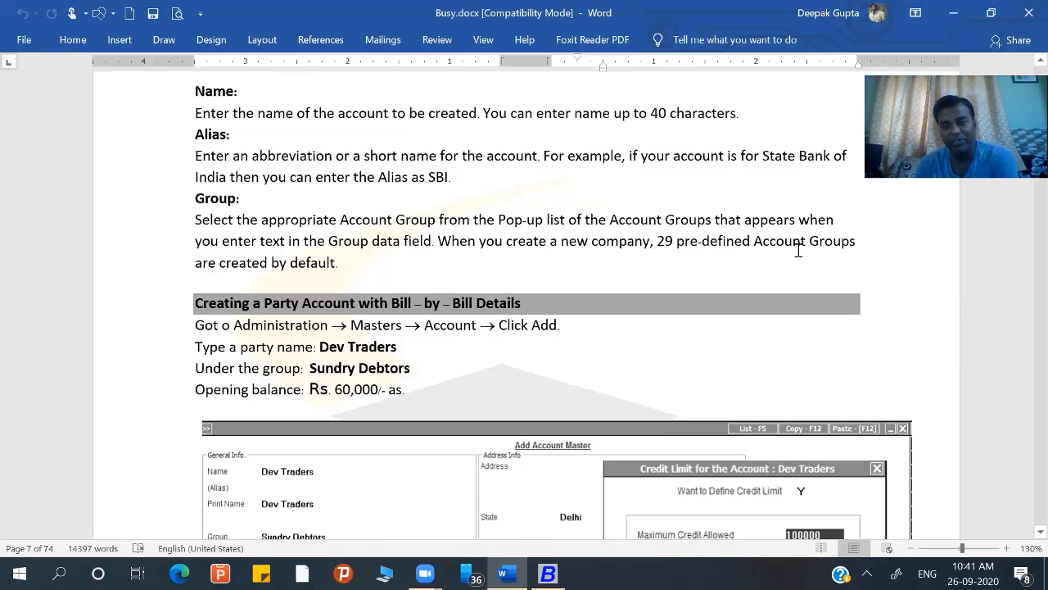
{"action": "left_click", "coordinate": [358, 268]}
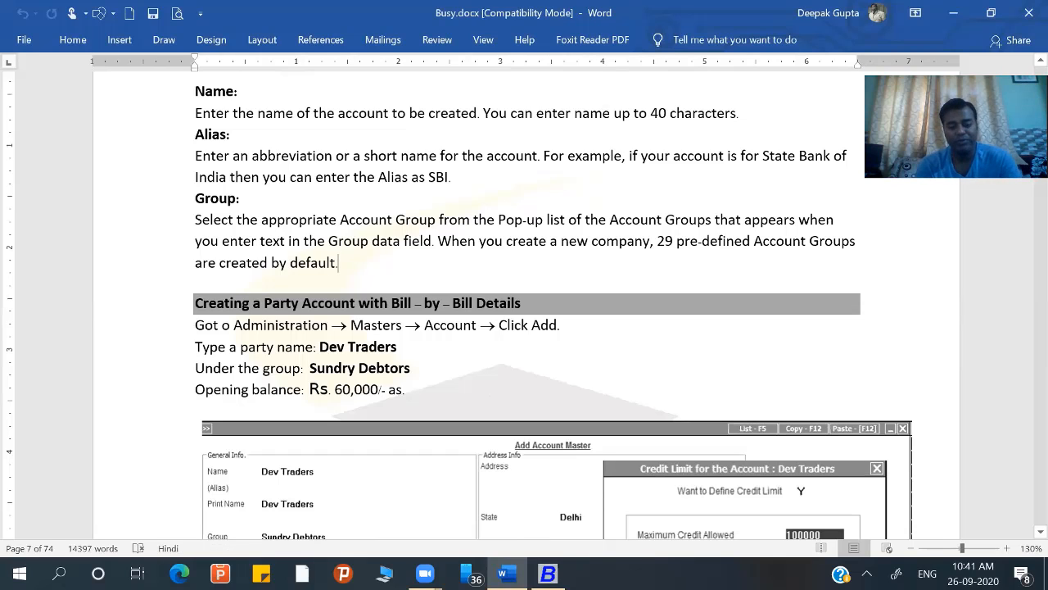
{"action": "type", "text": "In which 9 primary and 20 secondry group."}
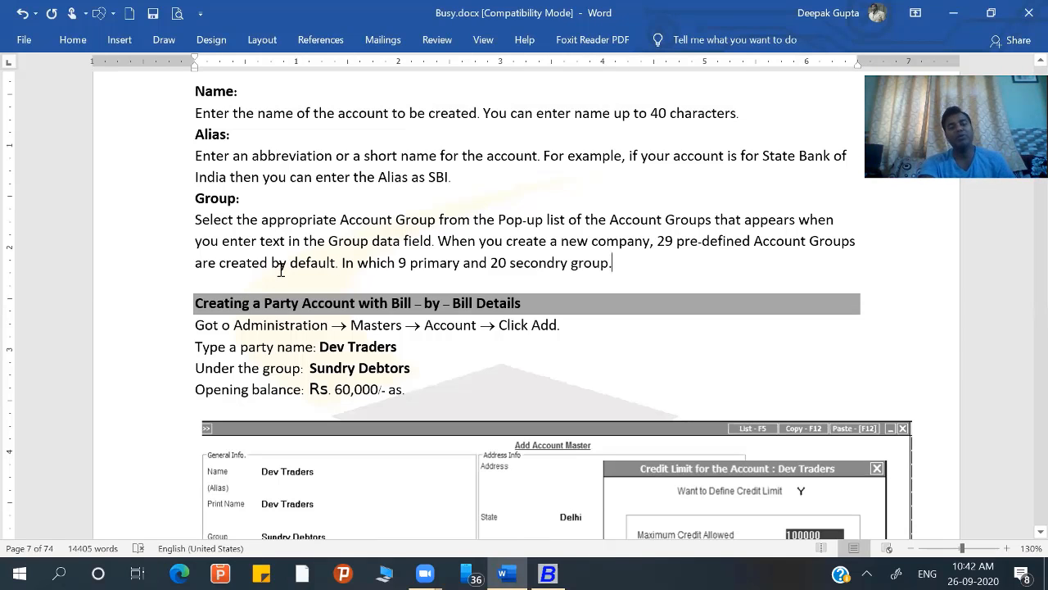
Read the section on creating a party account with bill-by-bill details, including the Dev Traders example
{"action": "scroll", "coordinate": [327, 276], "scroll_direction": "down", "scroll_amount": 3}
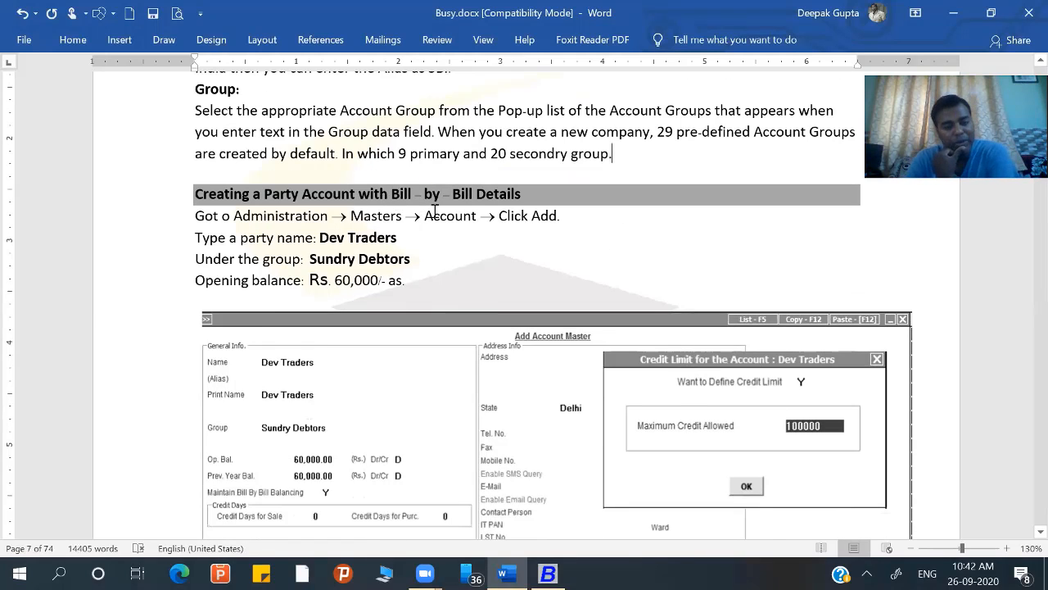
{"action": "scroll", "coordinate": [346, 206], "scroll_direction": "down", "scroll_amount": 5}
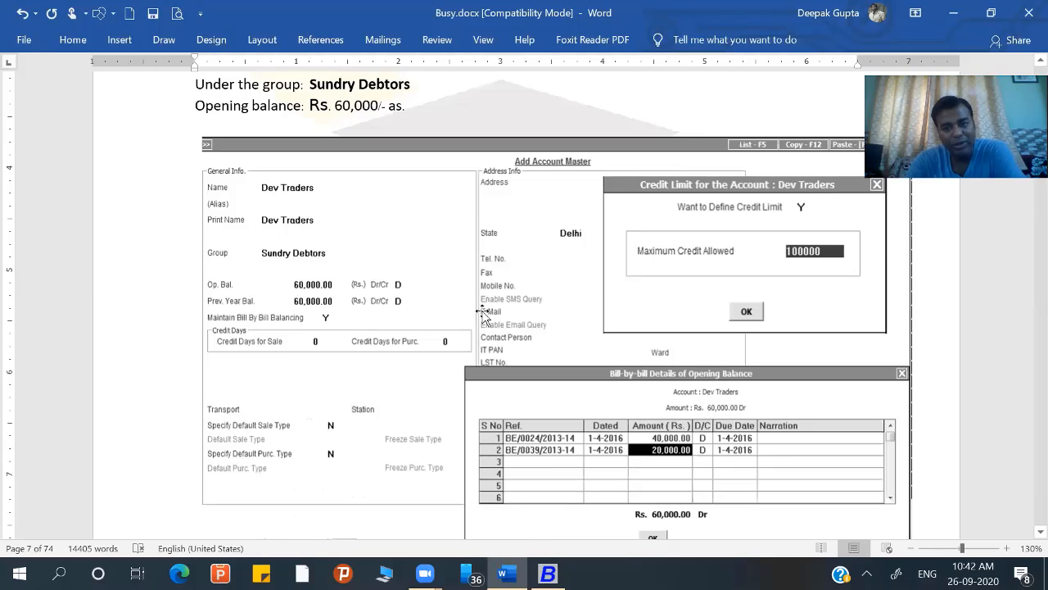
Read the Dev Traders bill-by-bill example and the section on creating a fixed asset with a depreciation rate
{"action": "scroll", "coordinate": [483, 314], "scroll_direction": "down", "scroll_amount": 1}
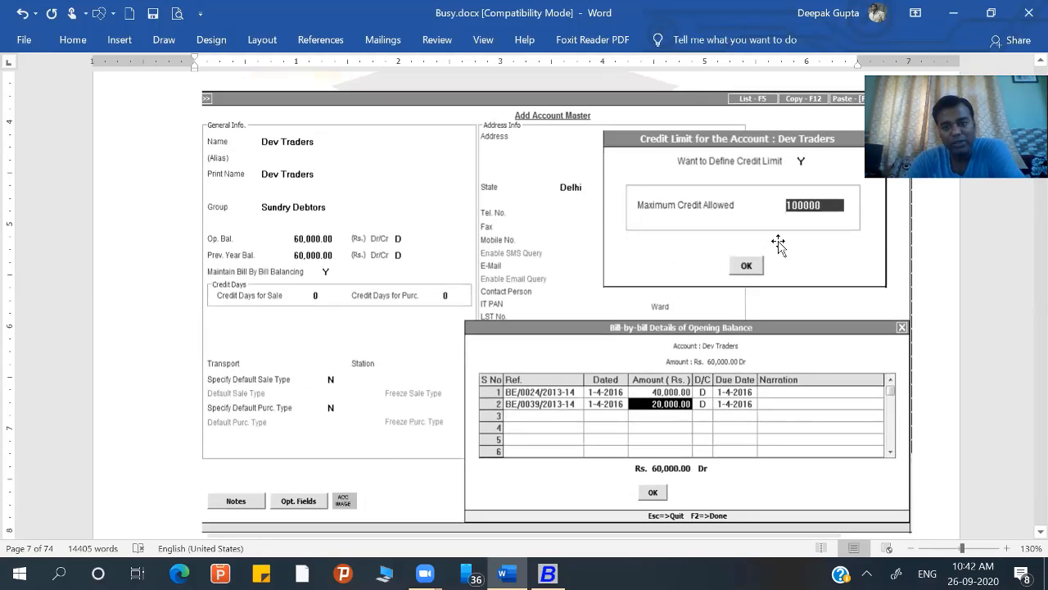
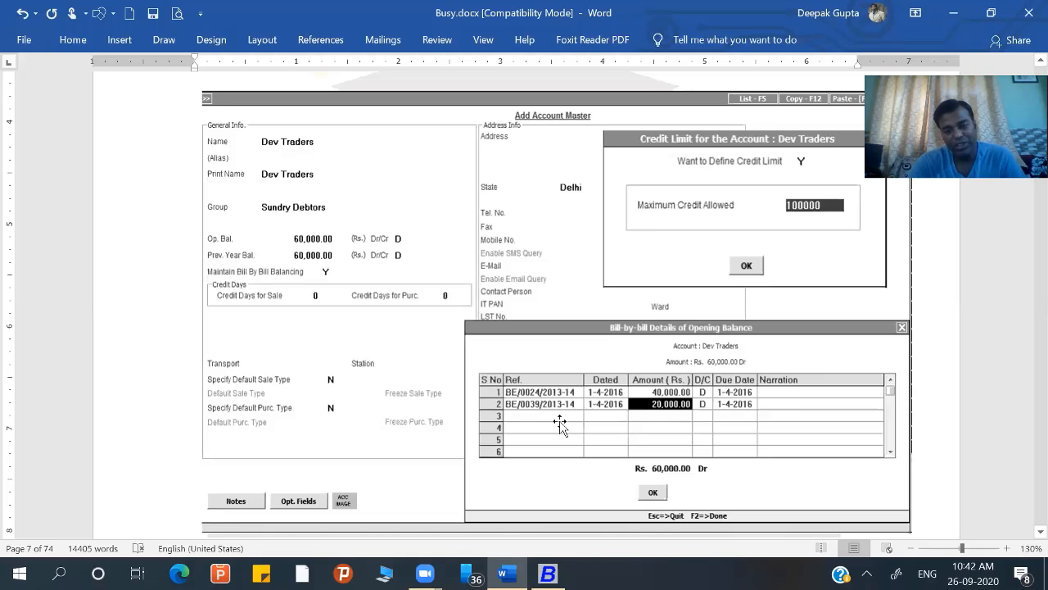
{"action": "scroll", "coordinate": [578, 369], "scroll_direction": "down", "scroll_amount": 3}
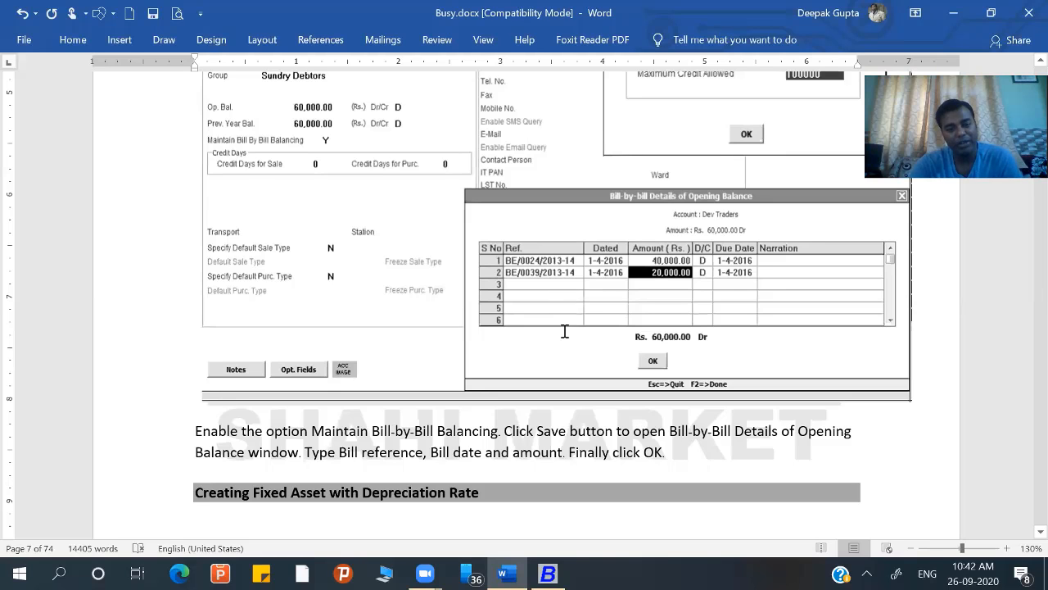
{"action": "scroll", "coordinate": [565, 331], "scroll_direction": "down", "scroll_amount": 7}
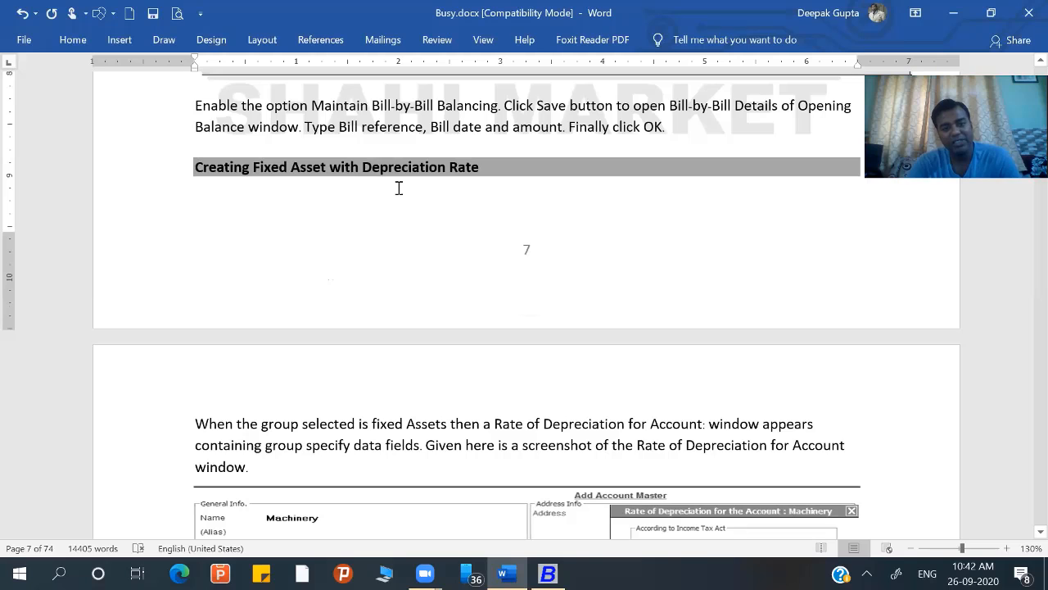
{"action": "scroll", "coordinate": [419, 279], "scroll_direction": "down", "scroll_amount": 5}
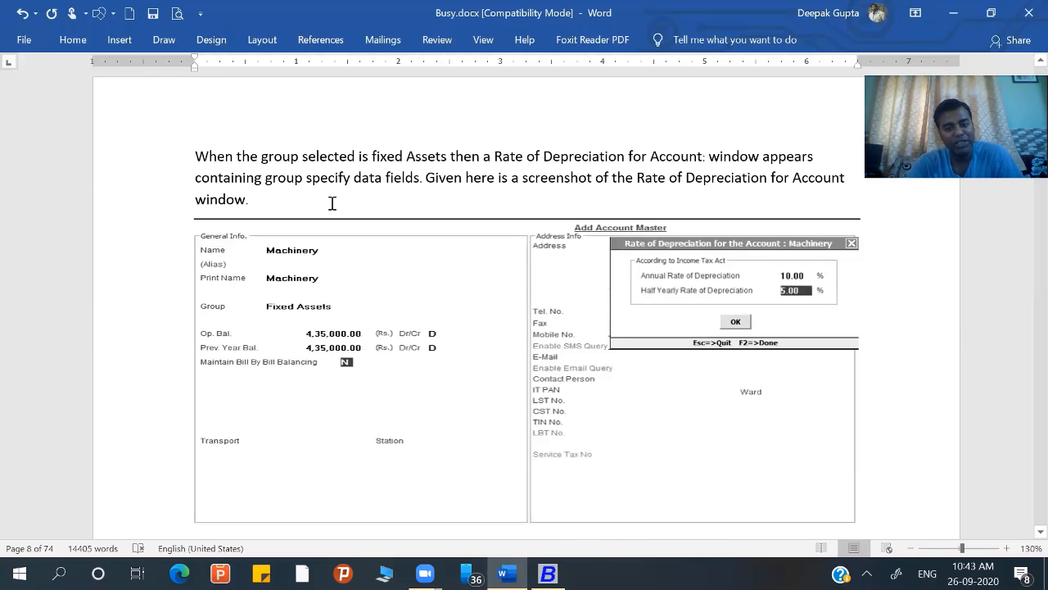
{"action": "scroll", "coordinate": [331, 204], "scroll_direction": "up", "scroll_amount": 1}
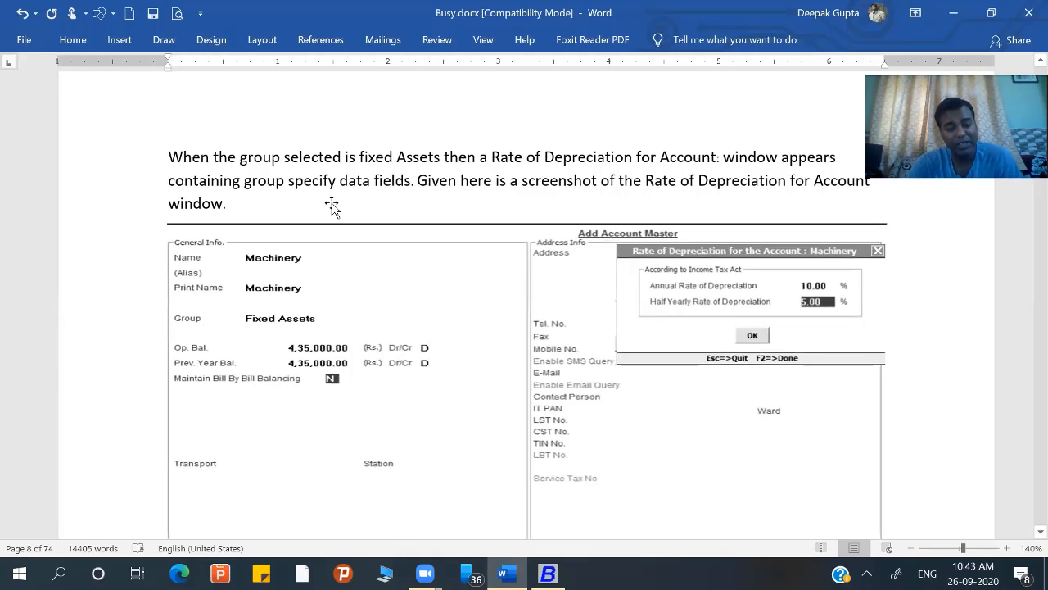
{"action": "scroll", "coordinate": [328, 204], "scroll_direction": "down", "scroll_amount": 1}
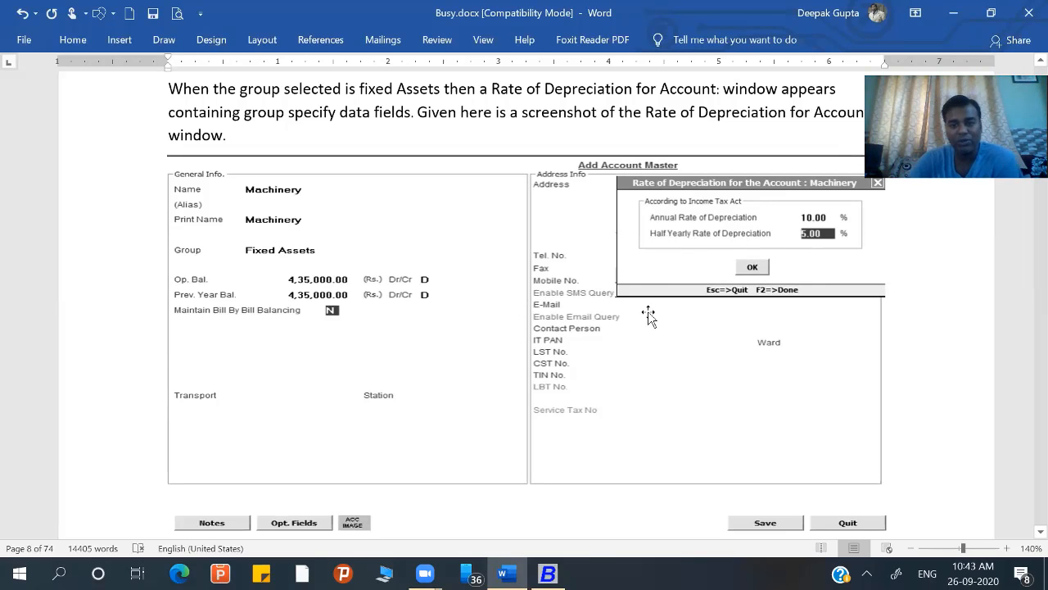
{"action": "scroll", "coordinate": [648, 314], "scroll_direction": "down", "scroll_amount": 3}
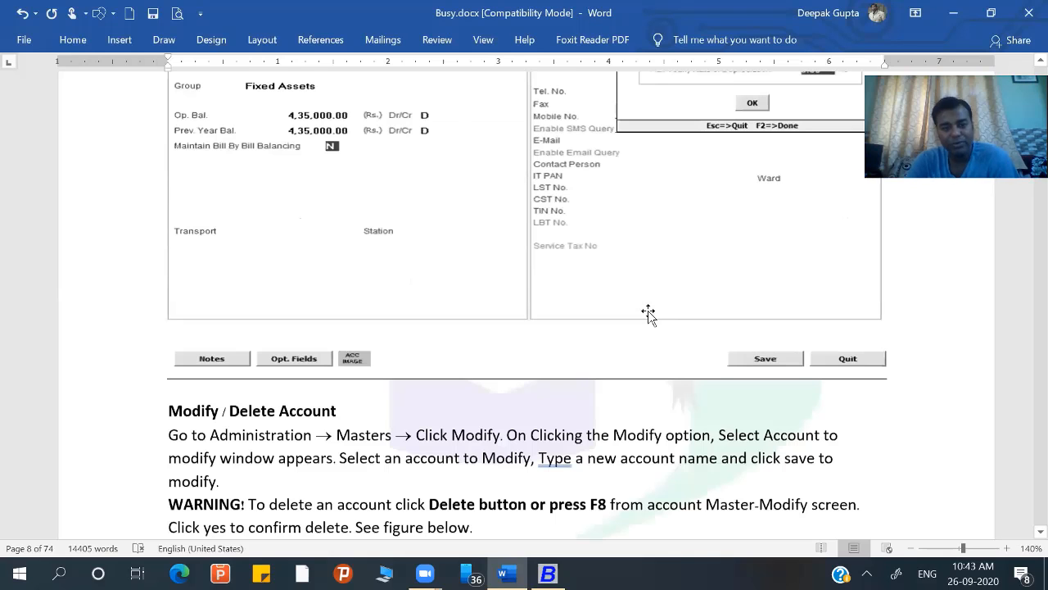
{"action": "scroll", "coordinate": [613, 300], "scroll_direction": "up", "scroll_amount": 4}
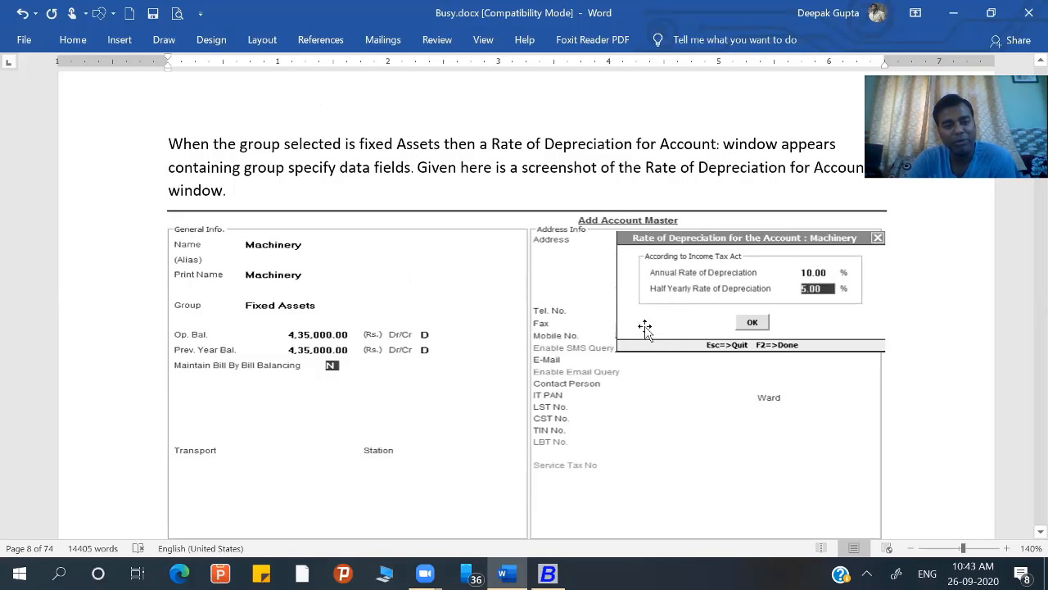
Read the sections on modifying or deleting accounts, the default account groups, and creating, modifying or deleting an account group
{"action": "scroll", "coordinate": [300, 358], "scroll_direction": "down", "scroll_amount": 10}
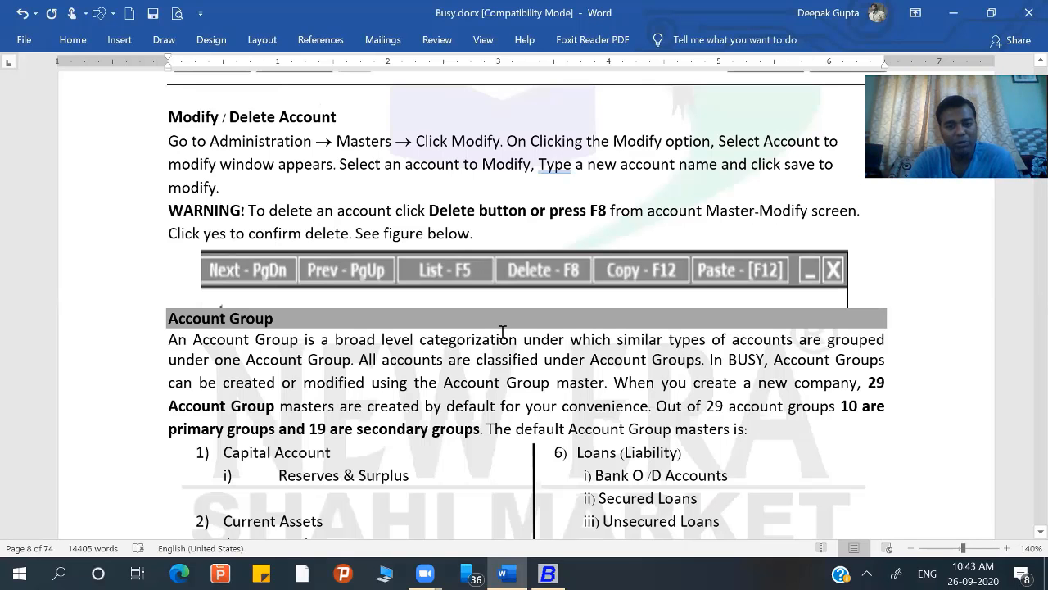
{"action": "scroll", "coordinate": [502, 330], "scroll_direction": "down", "scroll_amount": 5}
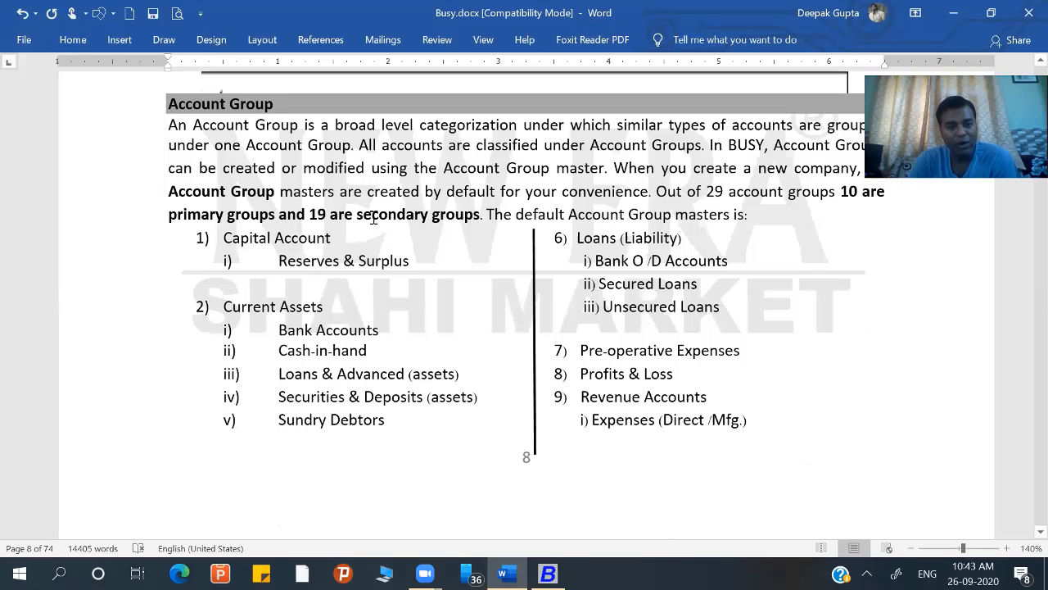
{"action": "scroll", "coordinate": [343, 284], "scroll_direction": "down", "scroll_amount": 2}
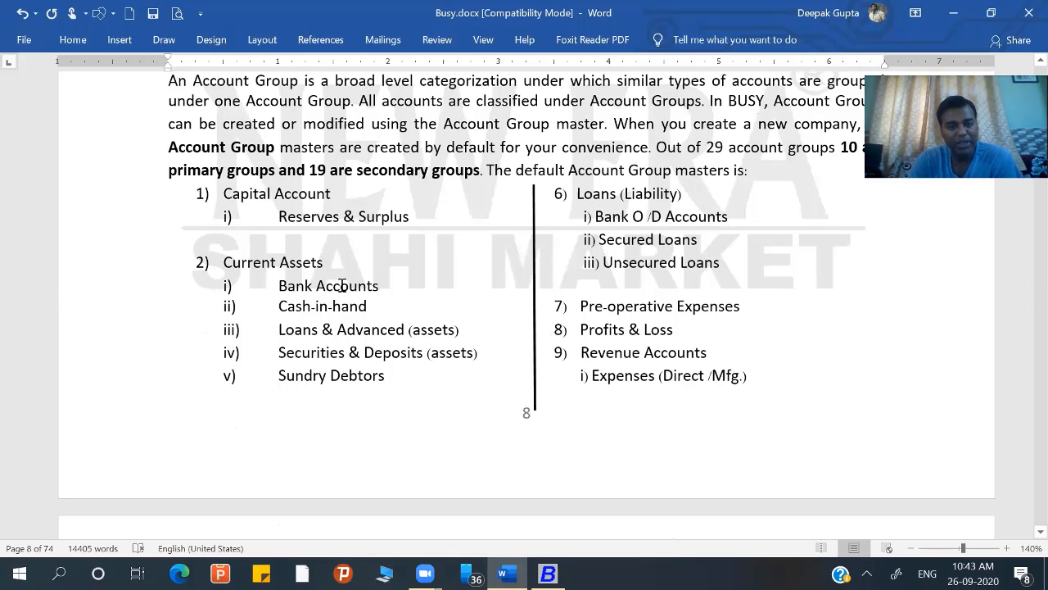
{"action": "scroll", "coordinate": [342, 284], "scroll_direction": "up", "scroll_amount": 3}
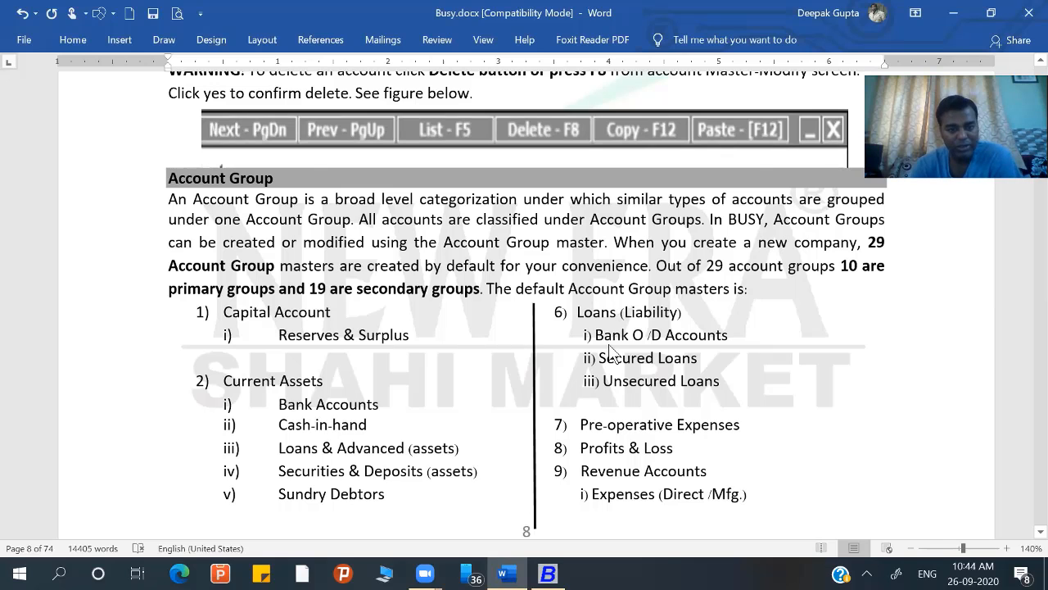
{"action": "scroll", "coordinate": [610, 351], "scroll_direction": "down", "scroll_amount": 8}
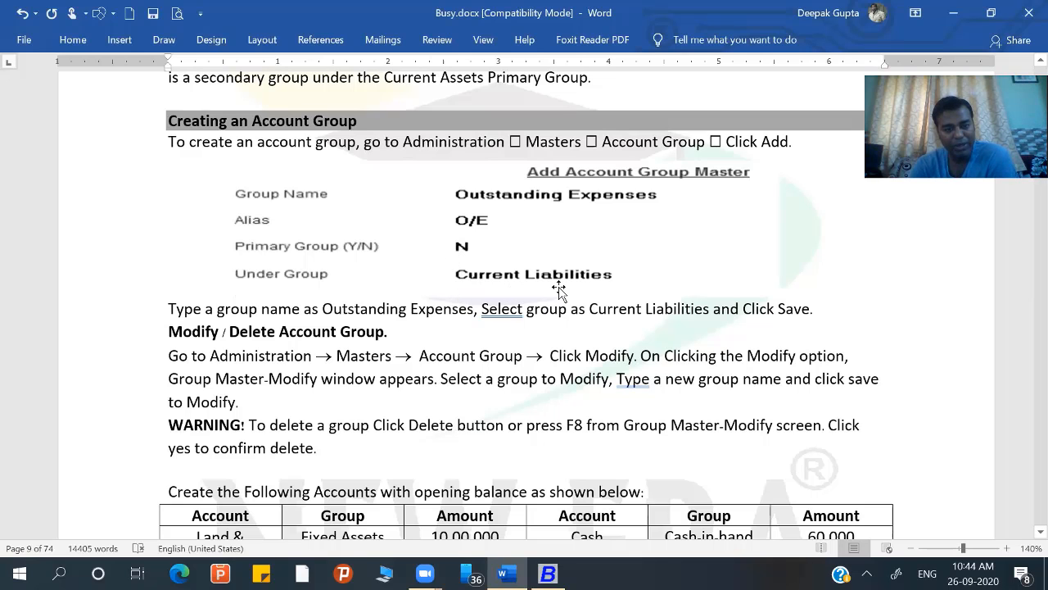
{"action": "scroll", "coordinate": [265, 206], "scroll_direction": "down", "scroll_amount": 3}
{"action": "scroll", "coordinate": [389, 209], "scroll_direction": "up", "scroll_amount": 2}
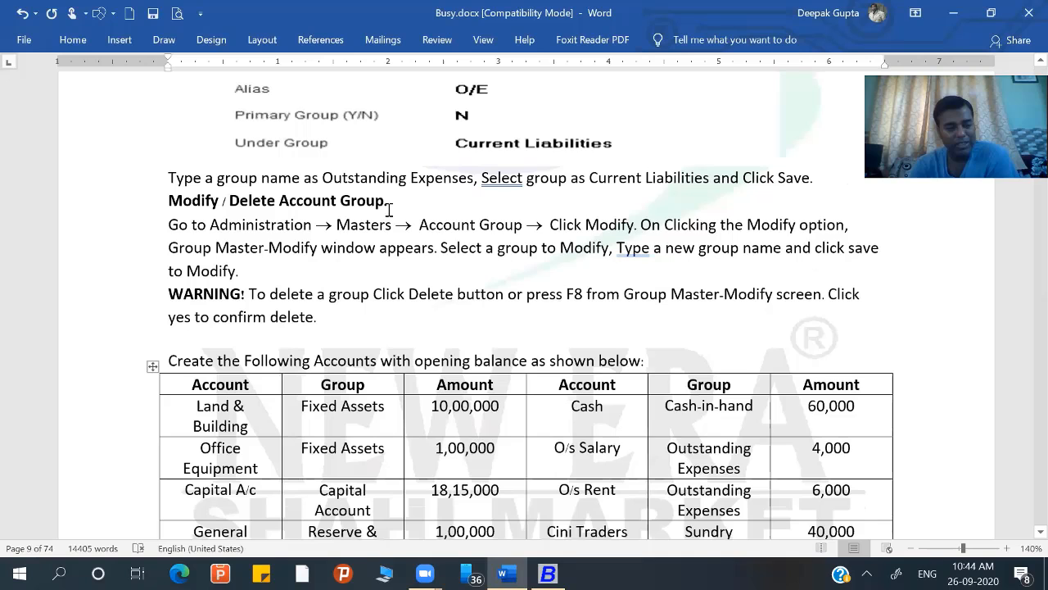
{"action": "scroll", "coordinate": [389, 209], "scroll_direction": "down", "scroll_amount": 1}
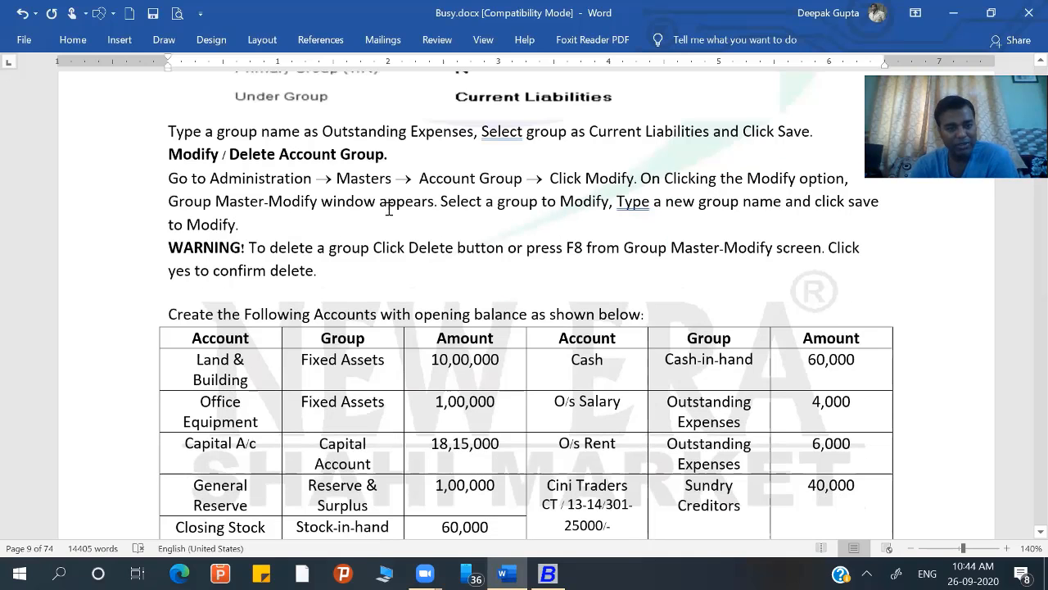
Review the table of accounts to create with opening balances, and read the Trial Balance Report section
{"action": "scroll", "coordinate": [389, 209], "scroll_direction": "down", "scroll_amount": 3}
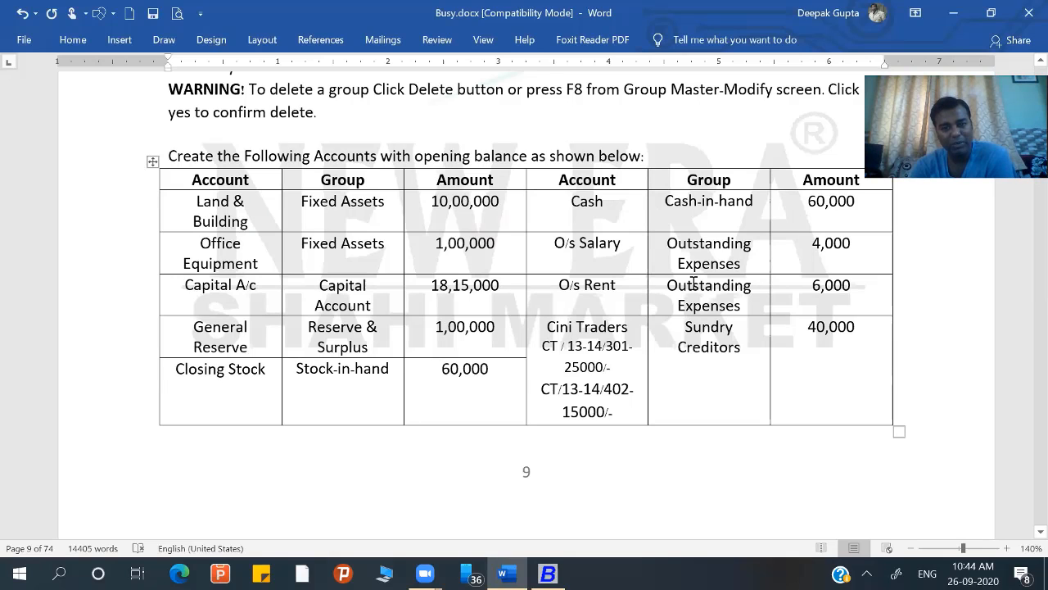
{"action": "scroll", "coordinate": [582, 366], "scroll_direction": "down", "scroll_amount": 1}
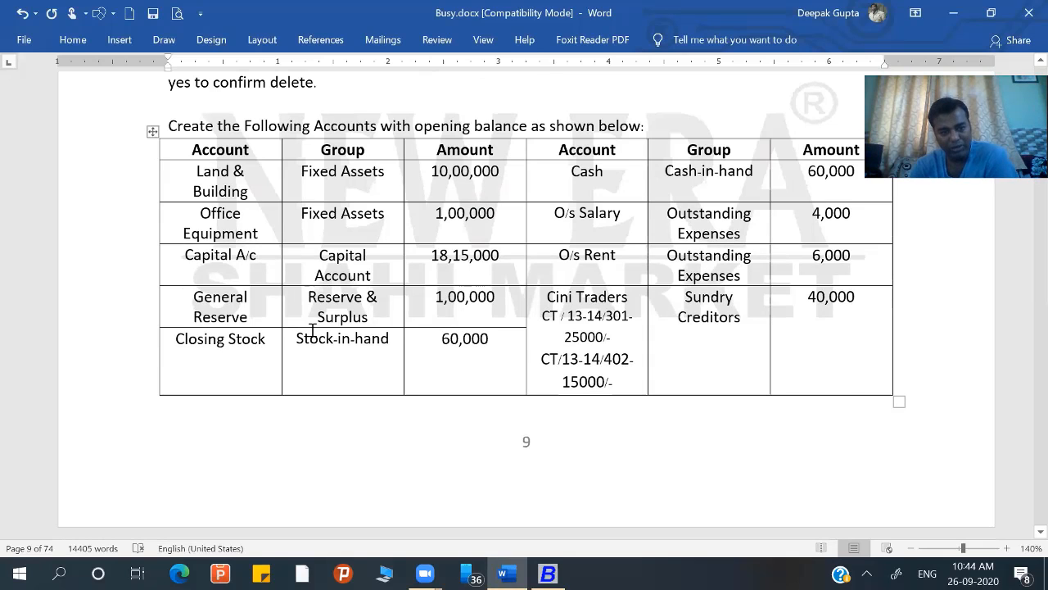
{"action": "scroll", "coordinate": [317, 347], "scroll_direction": "down", "scroll_amount": 3}
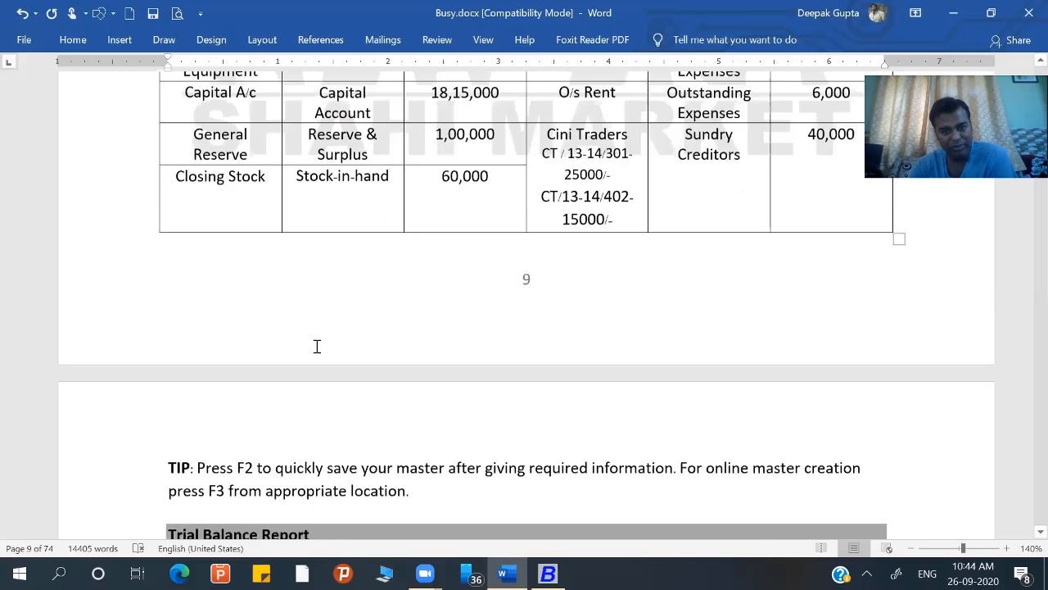
{"action": "scroll", "coordinate": [524, 240], "scroll_direction": "down", "scroll_amount": 2}
{"action": "scroll", "coordinate": [528, 303], "scroll_direction": "up", "scroll_amount": 7}
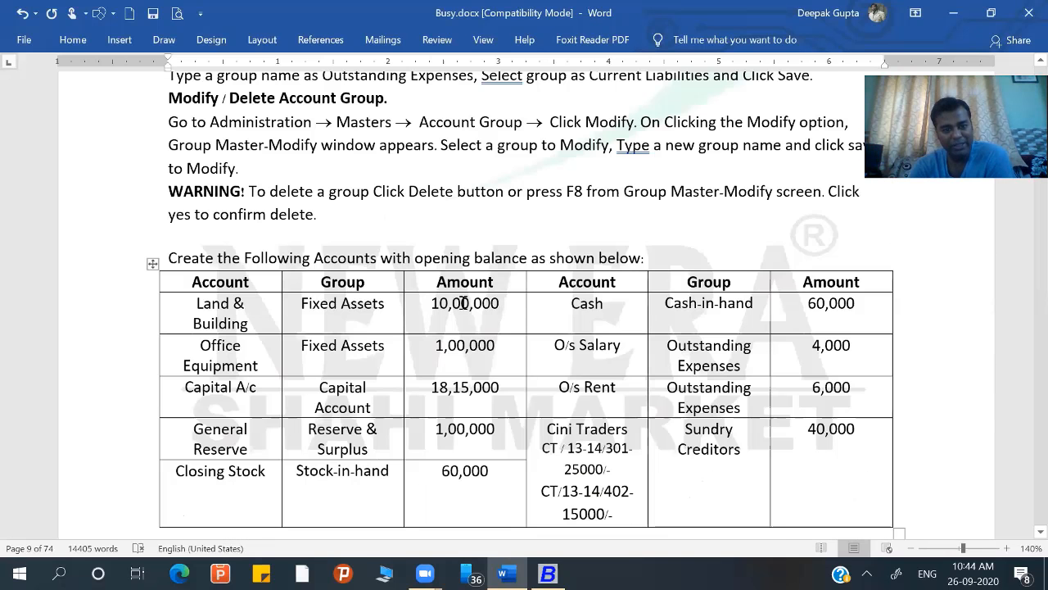
{"action": "scroll", "coordinate": [446, 328], "scroll_direction": "down", "scroll_amount": 13}
{"action": "scroll", "coordinate": [246, 213], "scroll_direction": "up", "scroll_amount": 6}
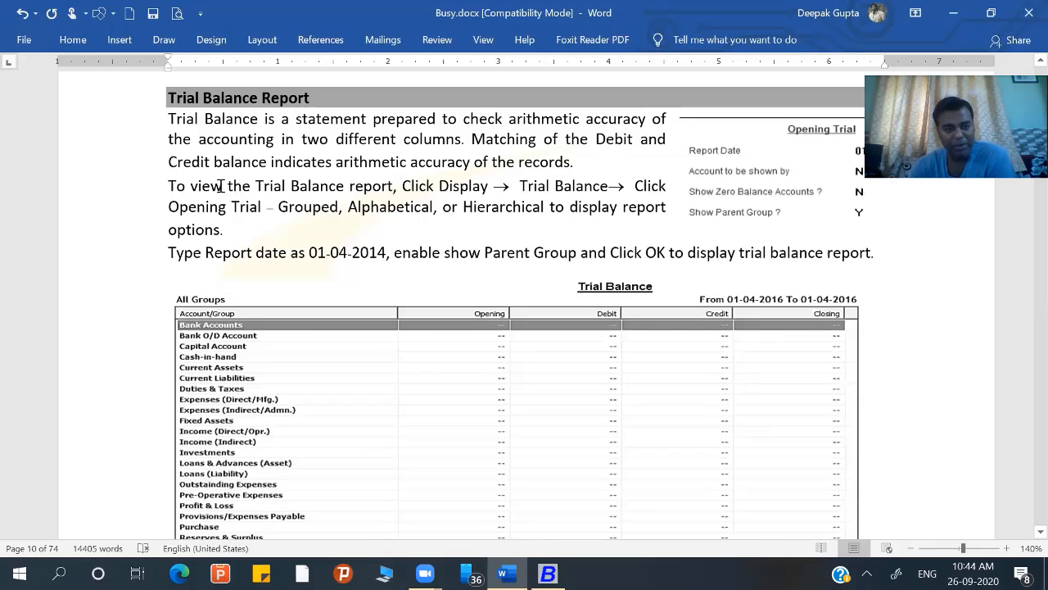
{"action": "scroll", "coordinate": [231, 189], "scroll_direction": "up", "scroll_amount": 2}
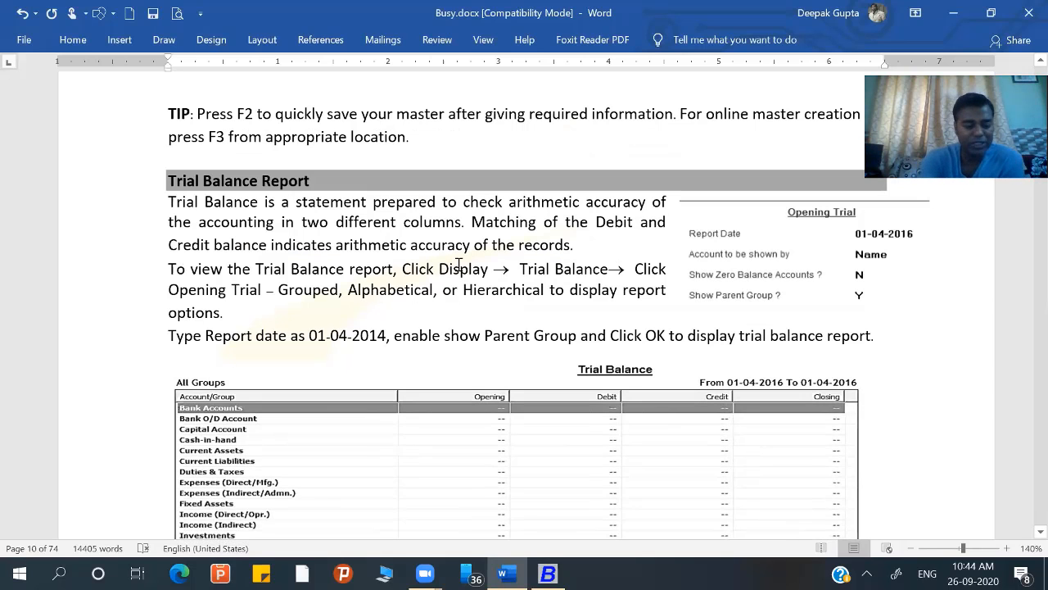
Switch to Busy and open the alphabetical closing trial balance, balances only, for all accounts
{"action": "key", "text": "alt+Tab"}
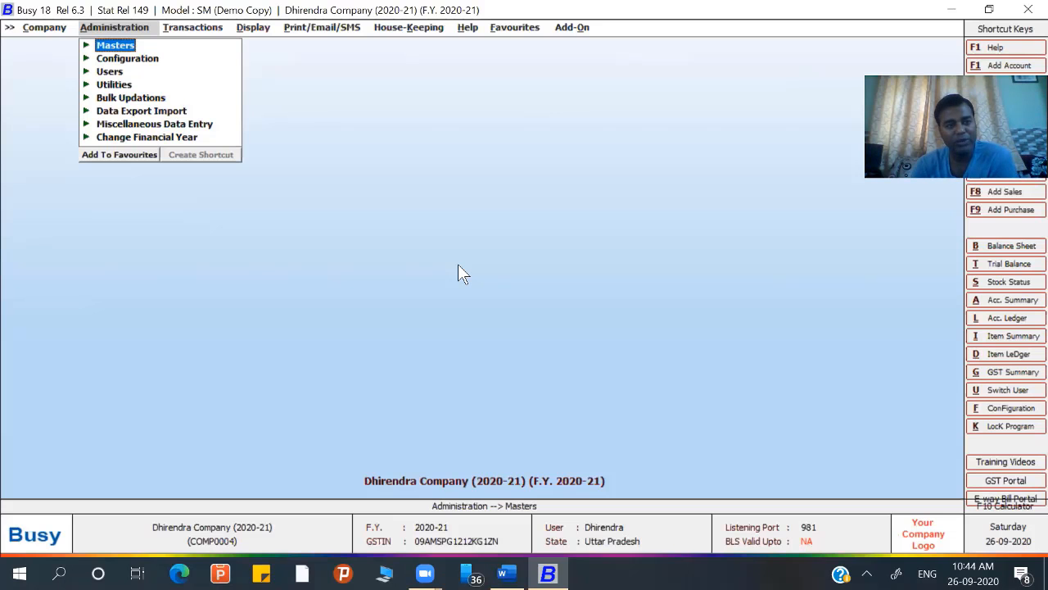
{"action": "key", "text": "Right"}
{"action": "key", "text": "Right"}
{"action": "key", "text": "Down"}
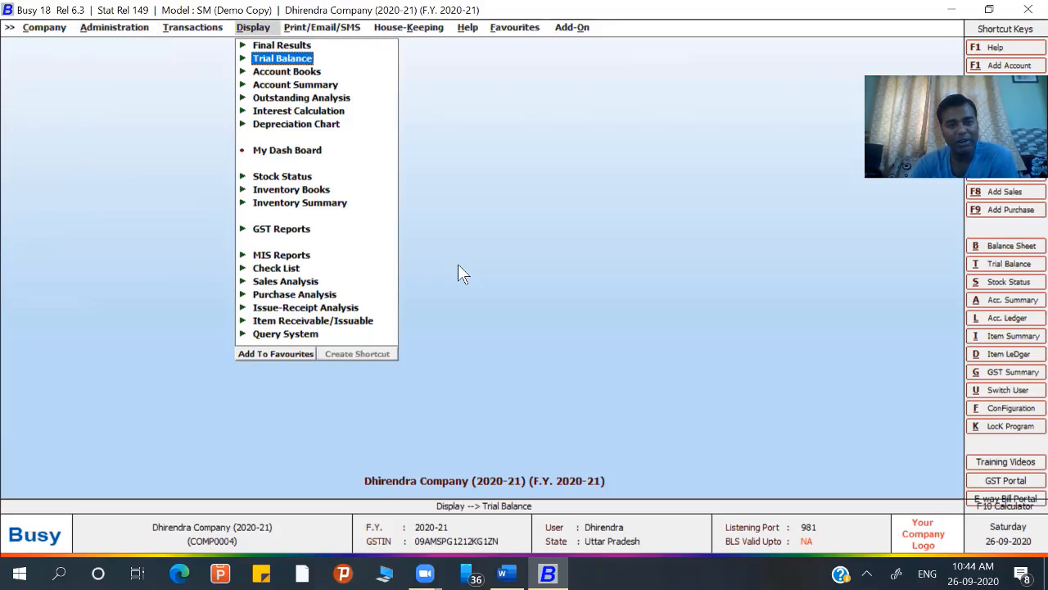
{"action": "key", "text": "Return"}
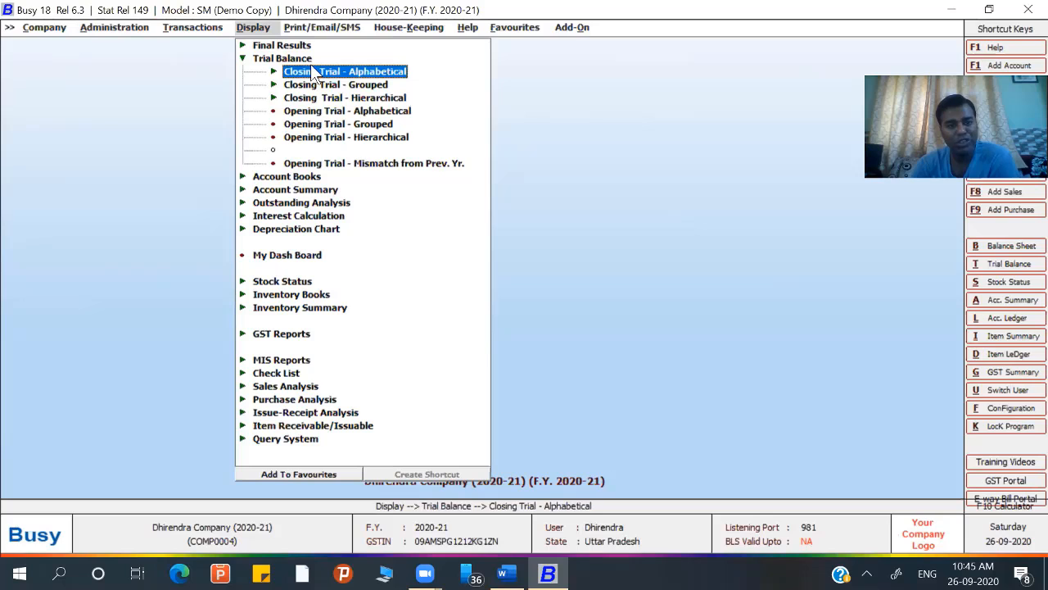
{"action": "key", "text": "Return"}
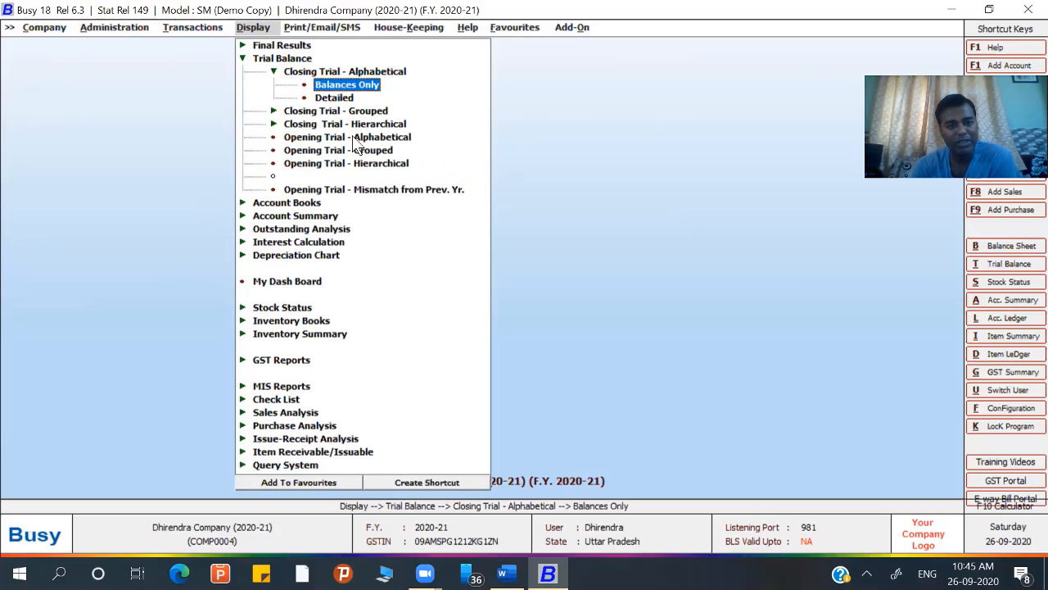
{"action": "key", "text": "Return"}
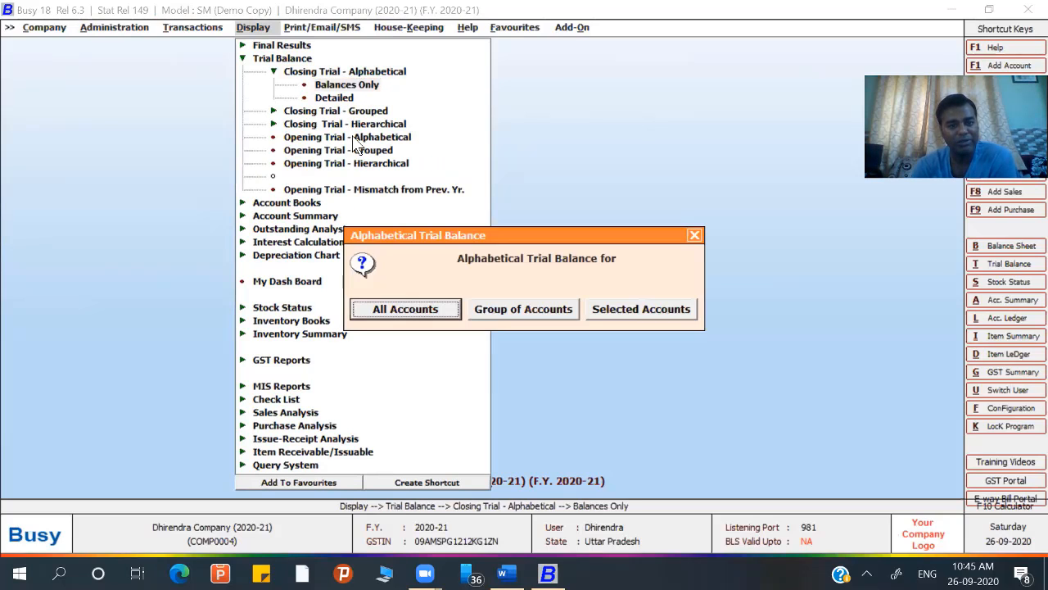
{"action": "key", "text": "Return"}
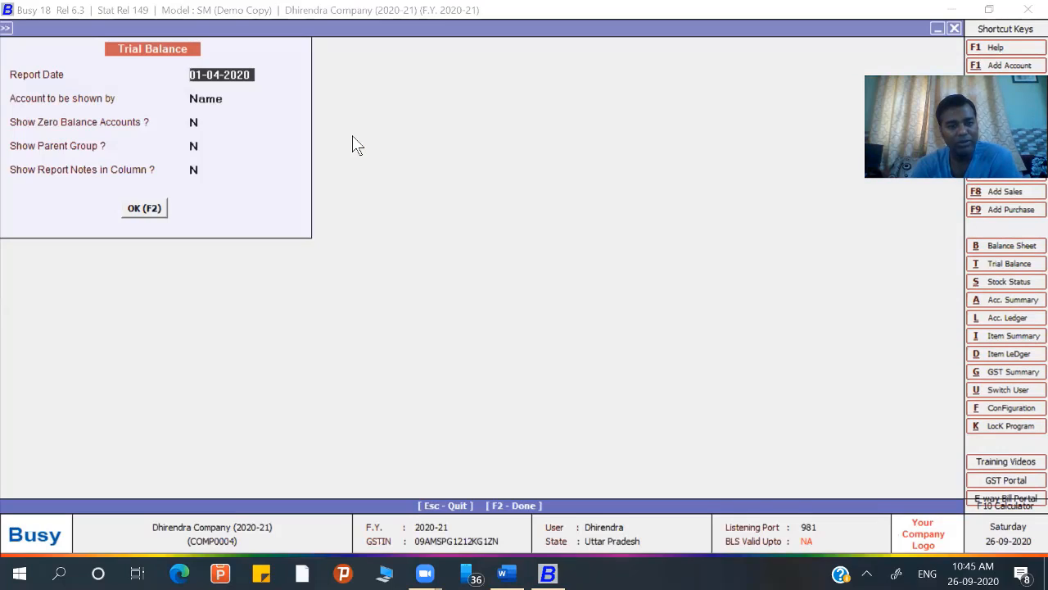
Display the trial balance as on 01-04-2020 with accounts shown by name and zero-balance accounts hidden, and close the report
{"action": "key", "text": "Return"}
{"action": "key", "text": "Return"}
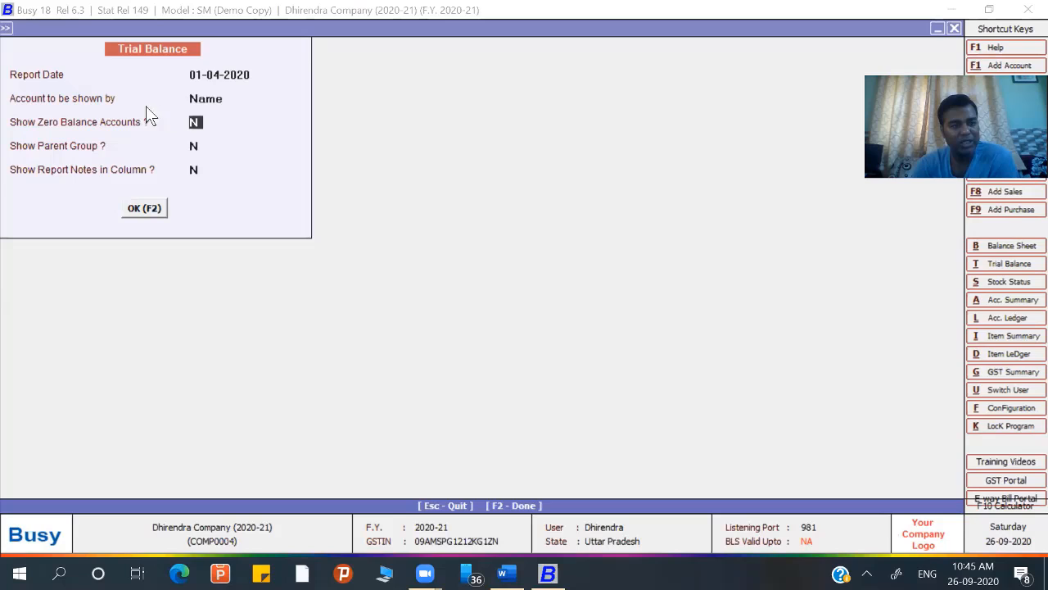
{"action": "left_click", "coordinate": [180, 158]}
{"action": "key", "text": "Return"}
{"action": "key", "text": "Return"}
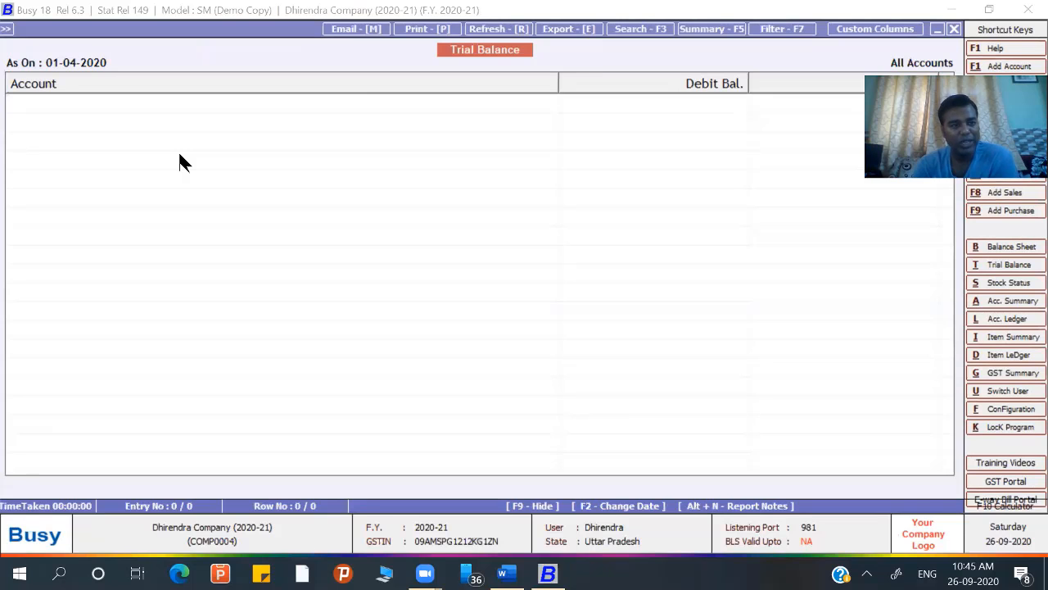
{"action": "key", "text": "Escape"}
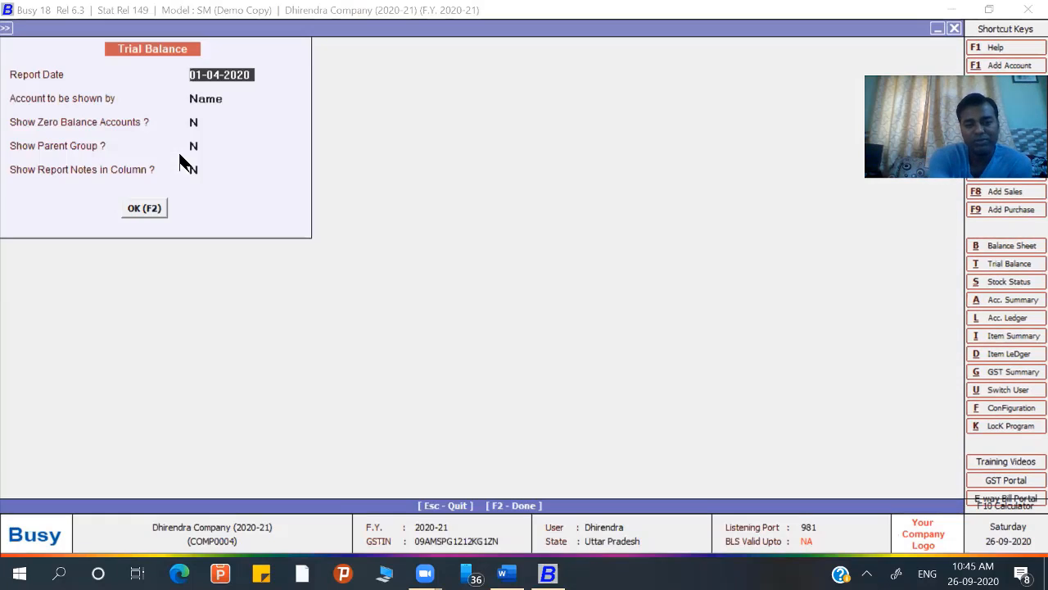
Check the table of accounts to create in Word, and open a blank new account master in Busy
{"action": "key", "text": "alt+Tab"}
{"action": "scroll", "coordinate": [313, 242], "scroll_direction": "up", "scroll_amount": 3}
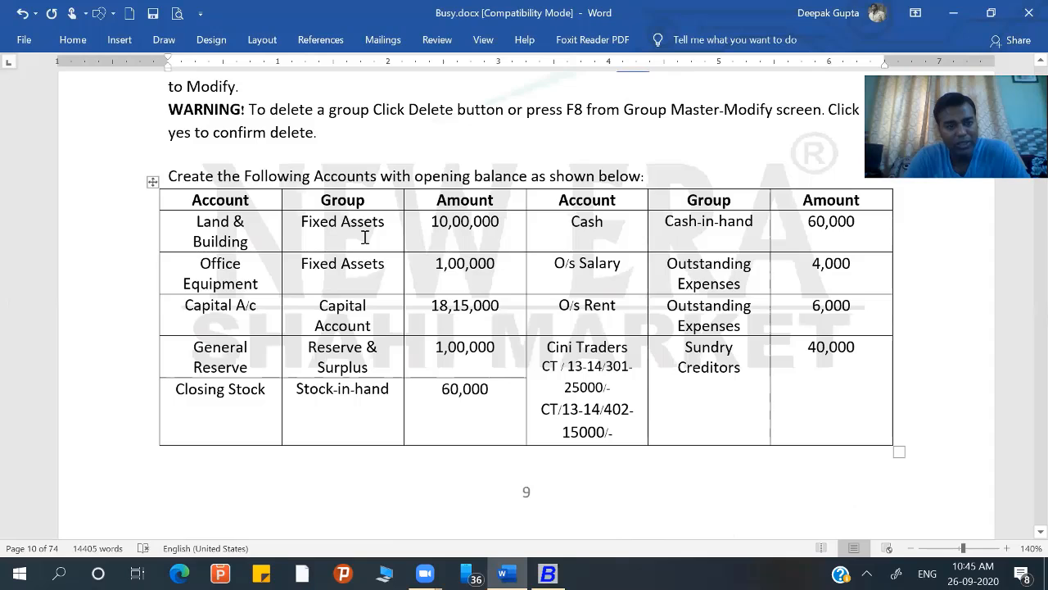
{"action": "key", "text": "alt+Tab"}
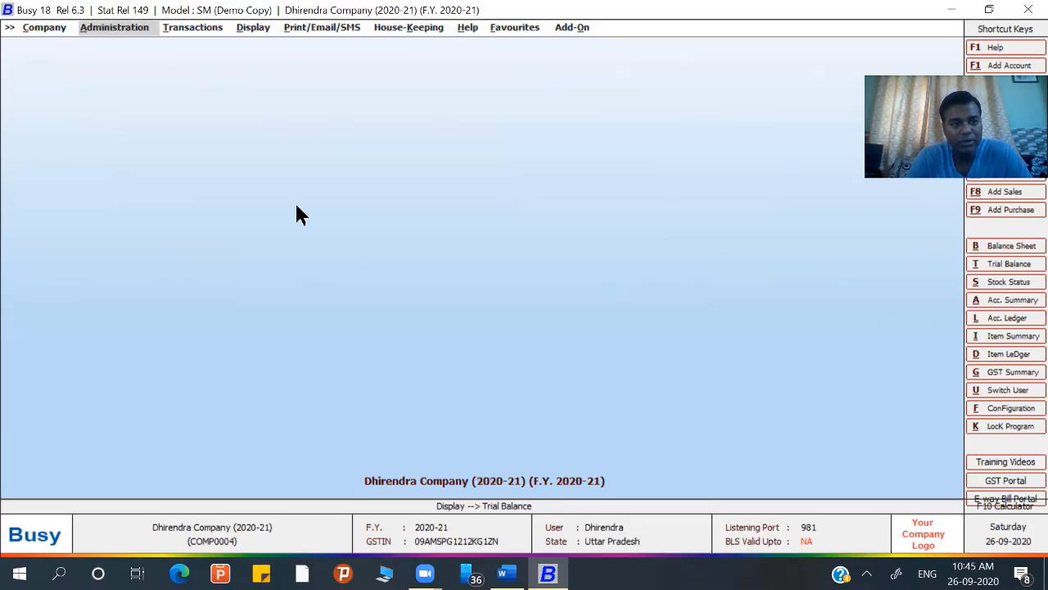
{"action": "key", "text": "Return"}
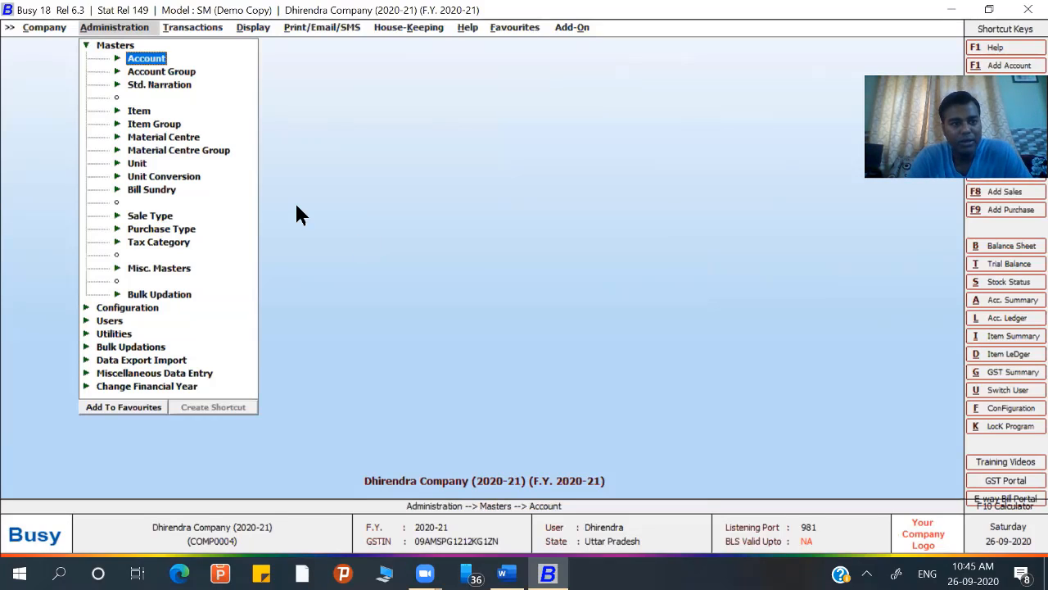
{"action": "key", "text": "Return"}
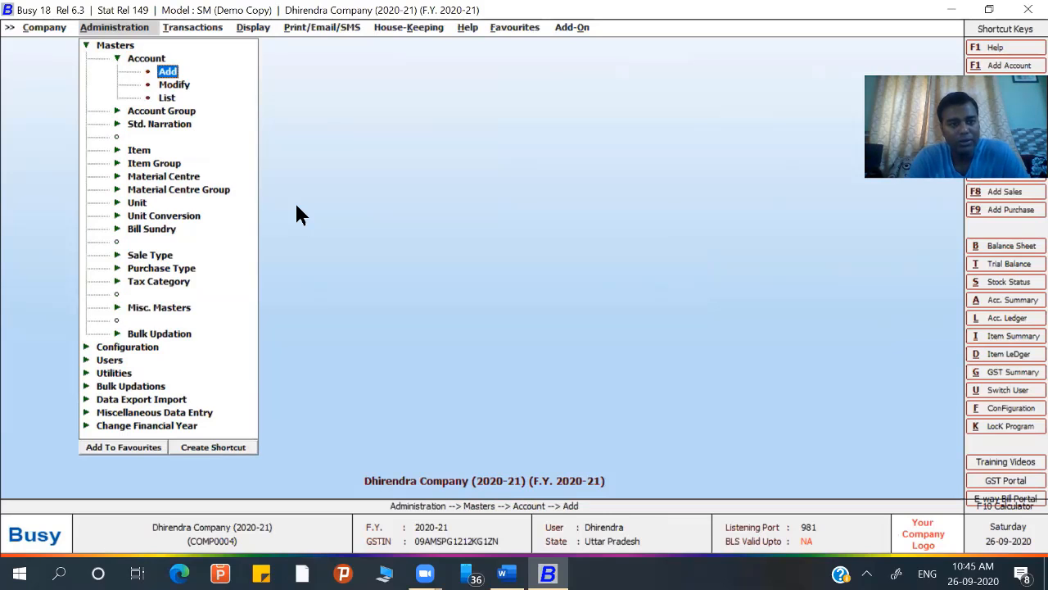
{"action": "key", "text": "Return"}
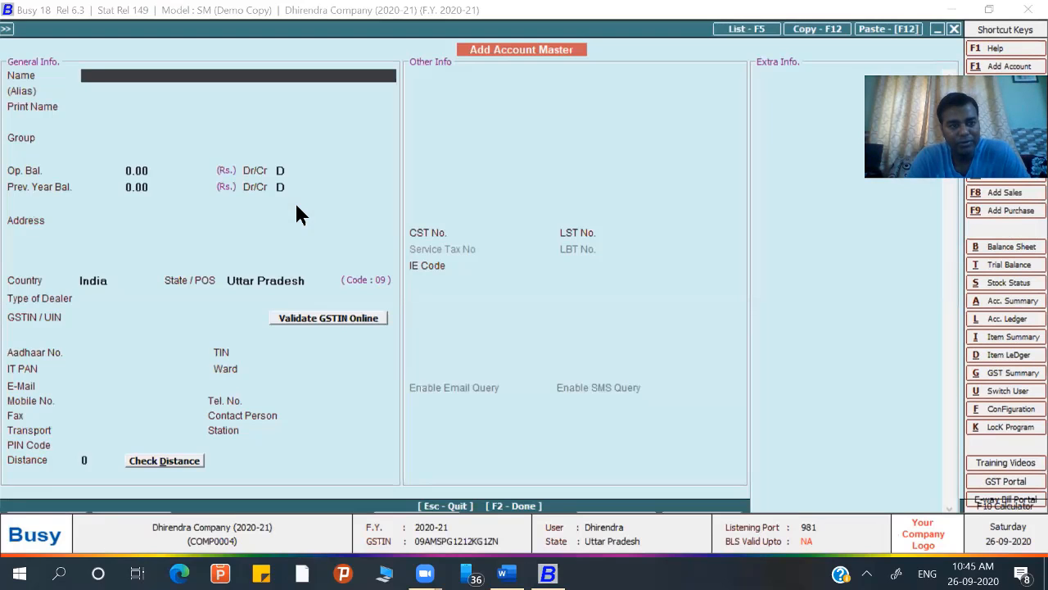
{"action": "key", "text": "alt+Tab"}
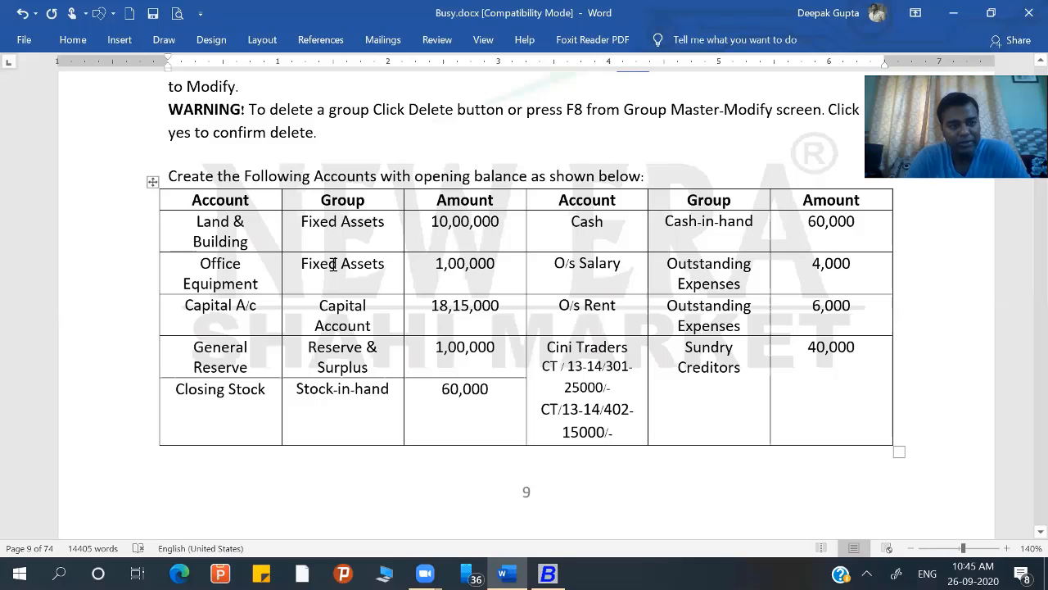
{"action": "key", "text": "alt+Tab"}
{"action": "key", "text": "Escape"}
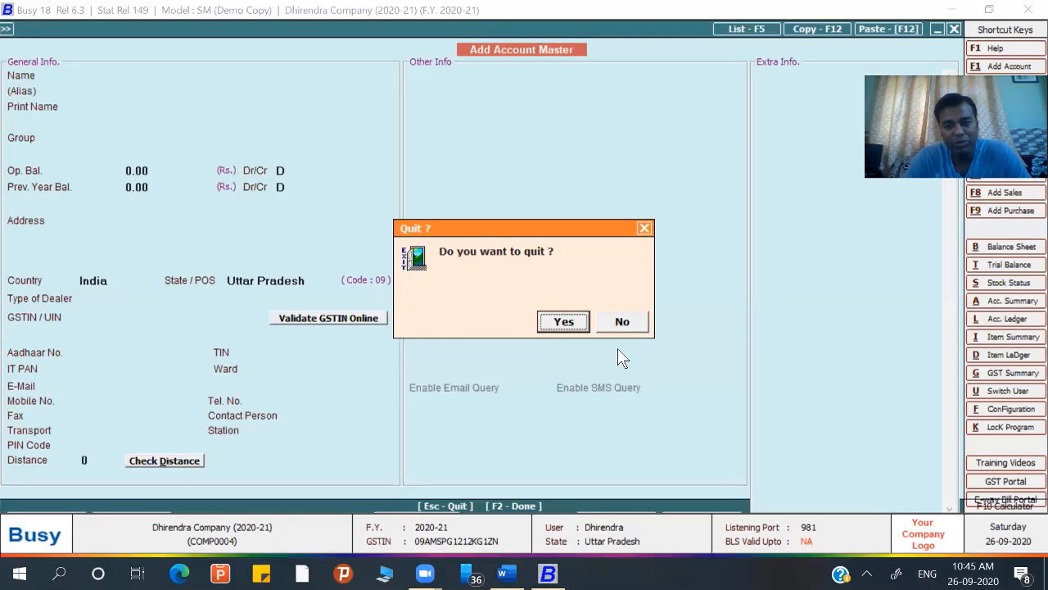
{"action": "left_click", "coordinate": [624, 324]}
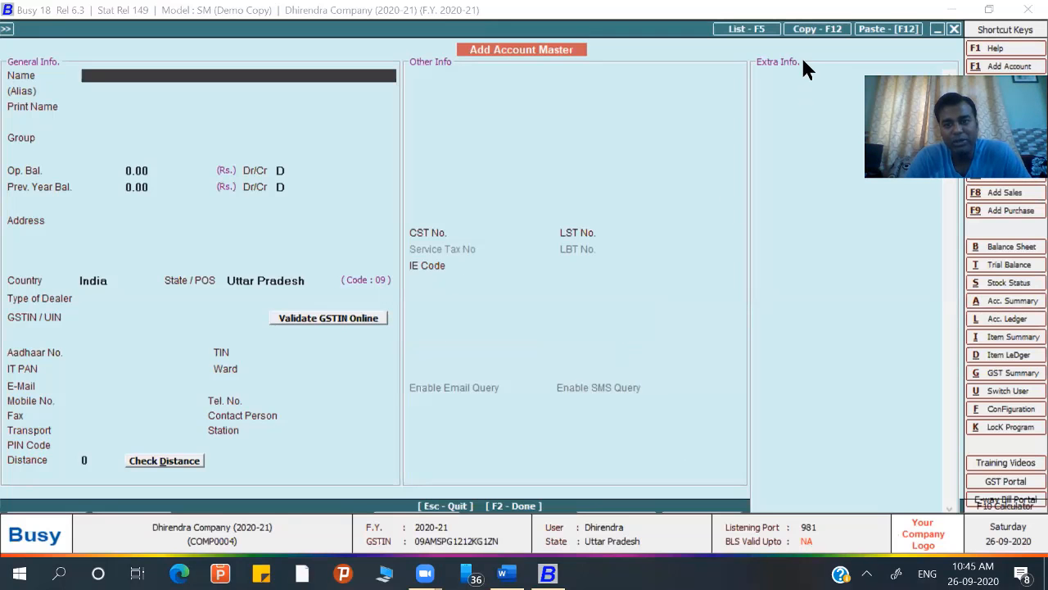
Examine the list of existing accounts and their parent groups, and return to the new account form
{"action": "left_click", "coordinate": [752, 28]}
{"action": "scroll", "coordinate": [614, 213], "scroll_direction": "down", "scroll_amount": 5}
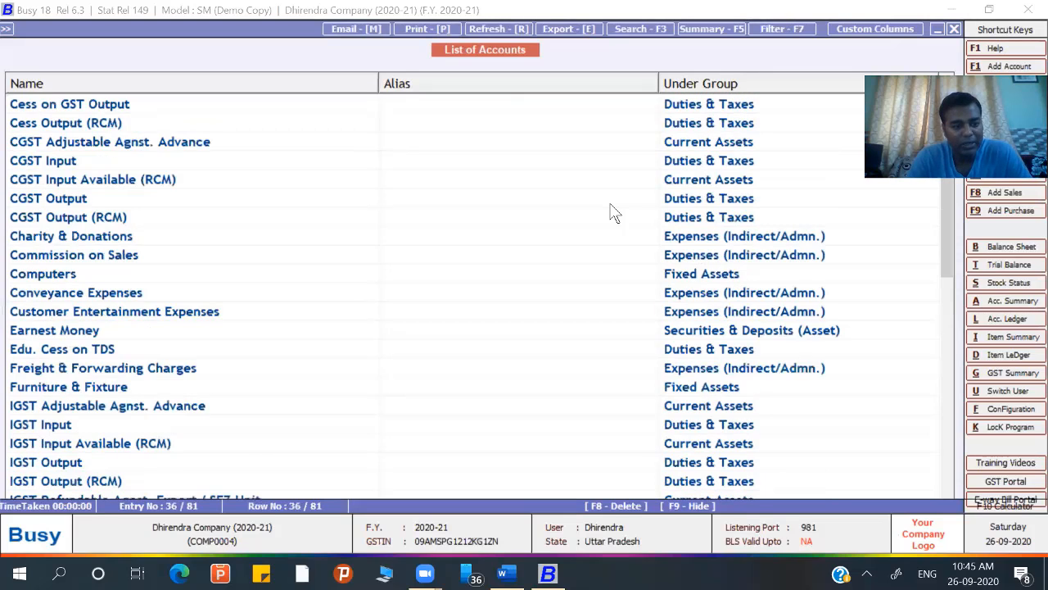
{"action": "scroll", "coordinate": [631, 394], "scroll_direction": "down", "scroll_amount": 8}
{"action": "scroll", "coordinate": [630, 394], "scroll_direction": "up", "scroll_amount": 5}
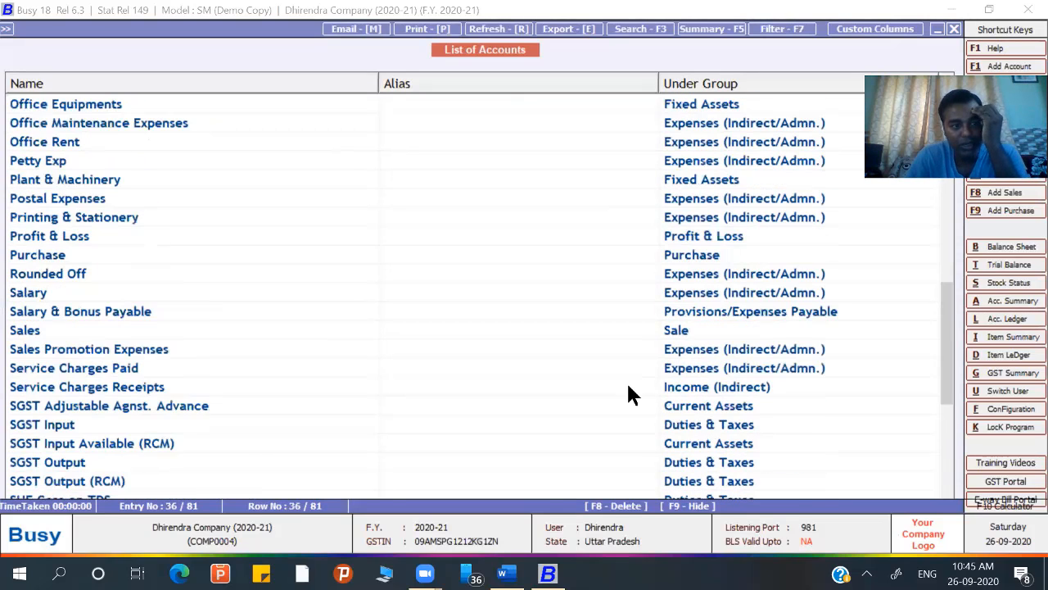
{"action": "key", "text": "Escape"}
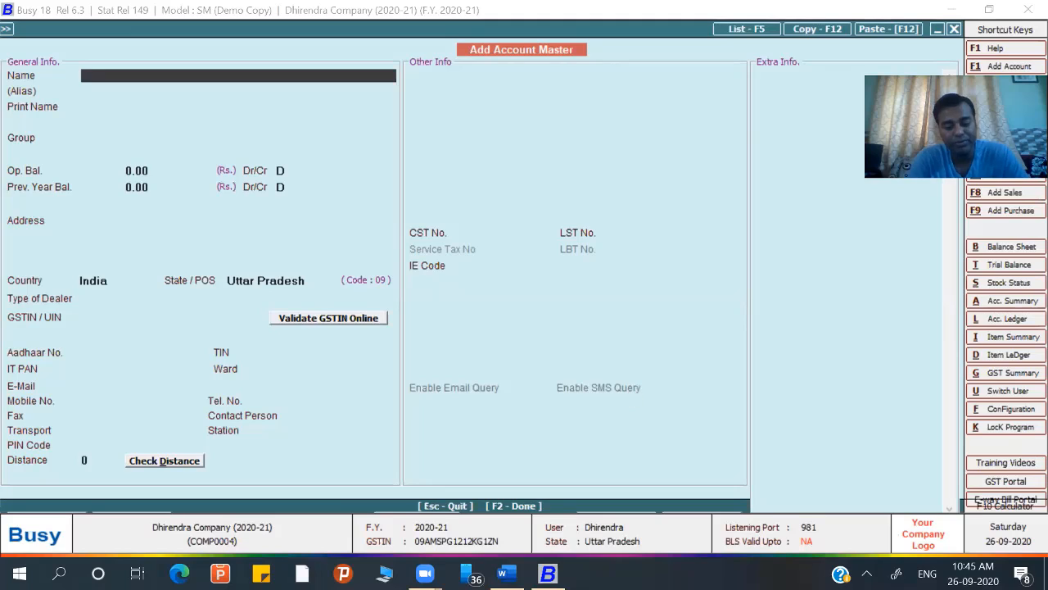
Name the new account Land And Building and place it under the Fixed Assets group
{"action": "type", "text": "land and buil"}
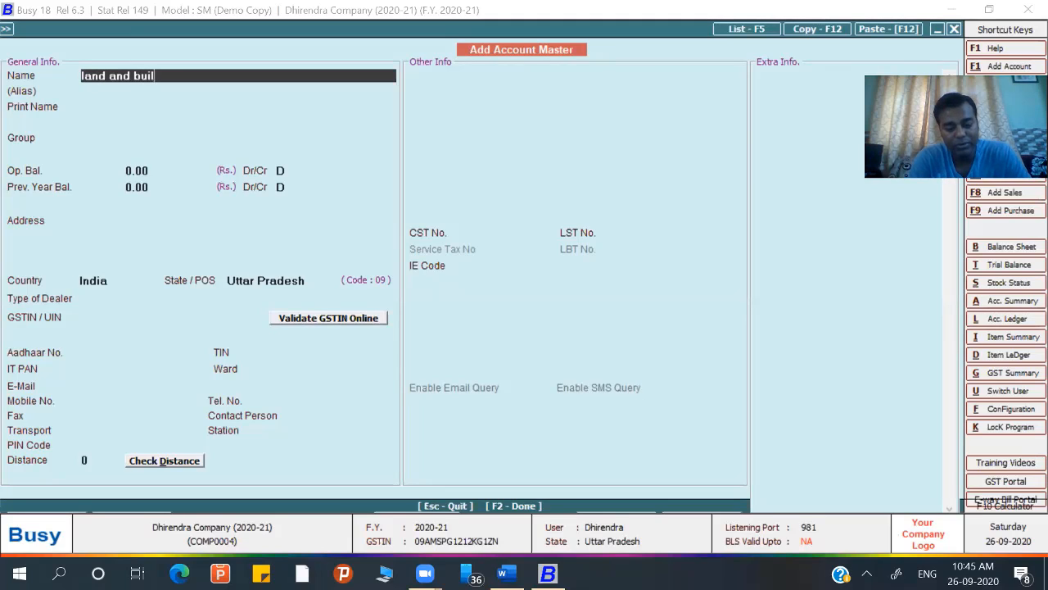
{"action": "type", "text": "ding"}
{"action": "key", "text": "Return"}
{"action": "key", "text": "Return"}
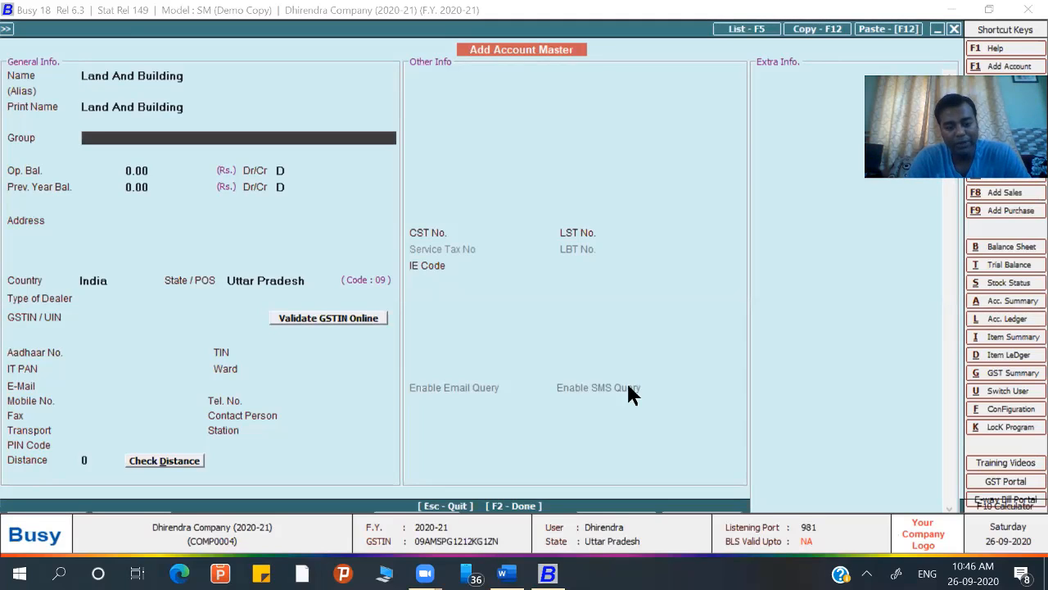
{"action": "type", "text": "f"}
{"action": "key", "text": "Return"}
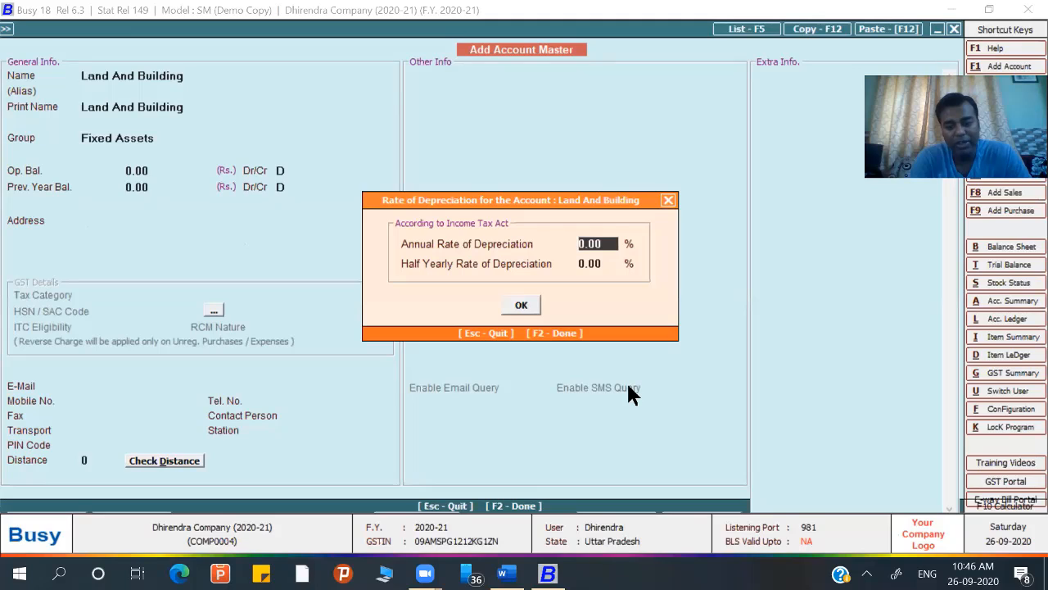
Set the Land And Building annual depreciation rate to 10%, accepting 5% as the half-yearly rate
{"action": "type", "text": "19"}
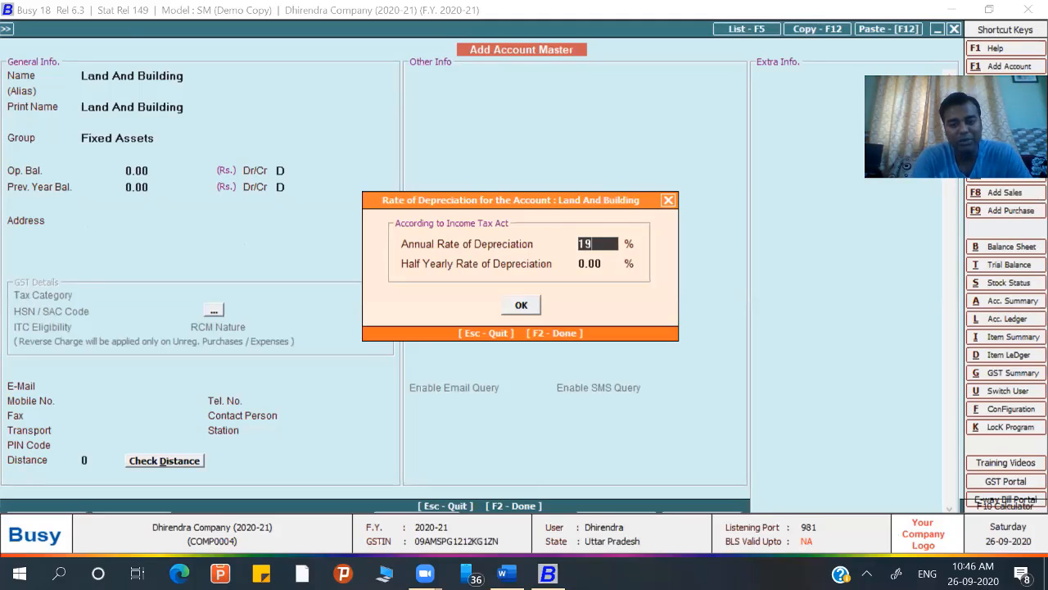
{"action": "key", "text": "BackSpace"}
{"action": "type", "text": "0"}
{"action": "key", "text": "Return"}
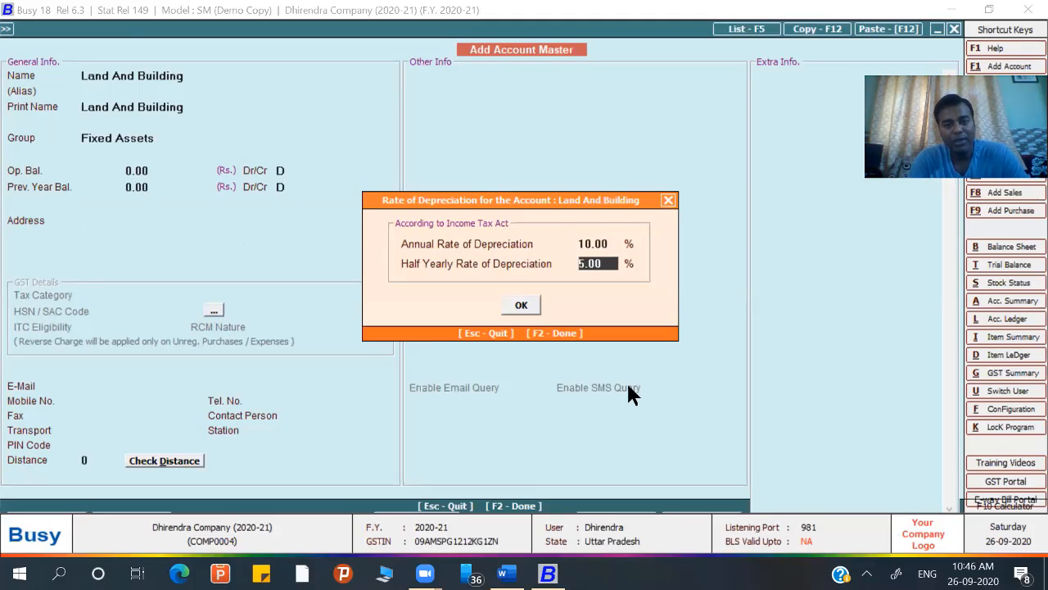
{"action": "key", "text": "Return"}
{"action": "key", "text": "Return"}
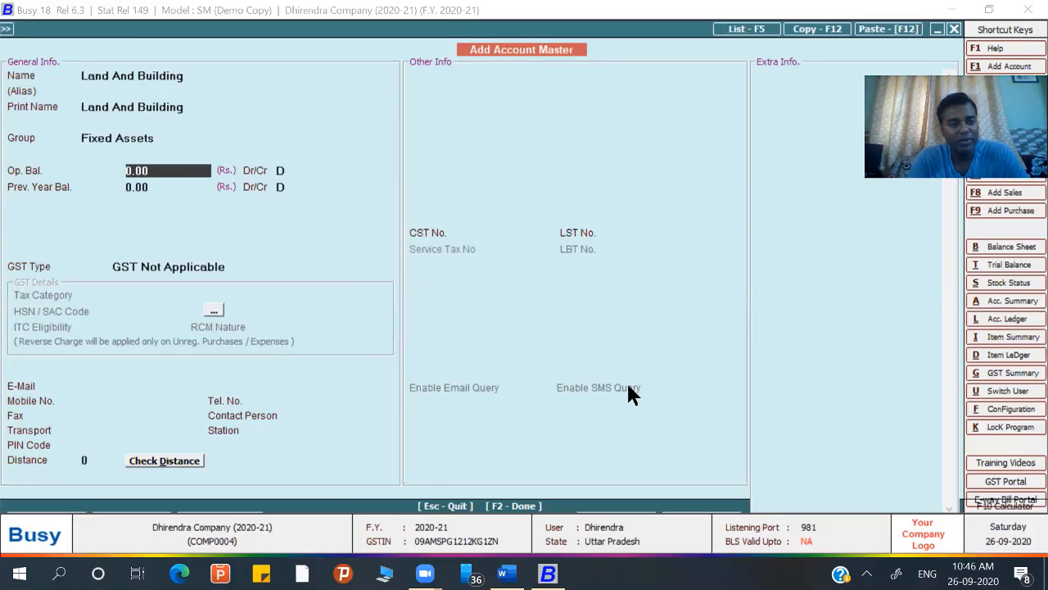
Enter a debit opening balance of 10,00,000 for Land And Building, keep GST Not Applicable, and save the account
{"action": "key", "text": "alt+Tab"}
{"action": "key", "text": "alt+Tab"}
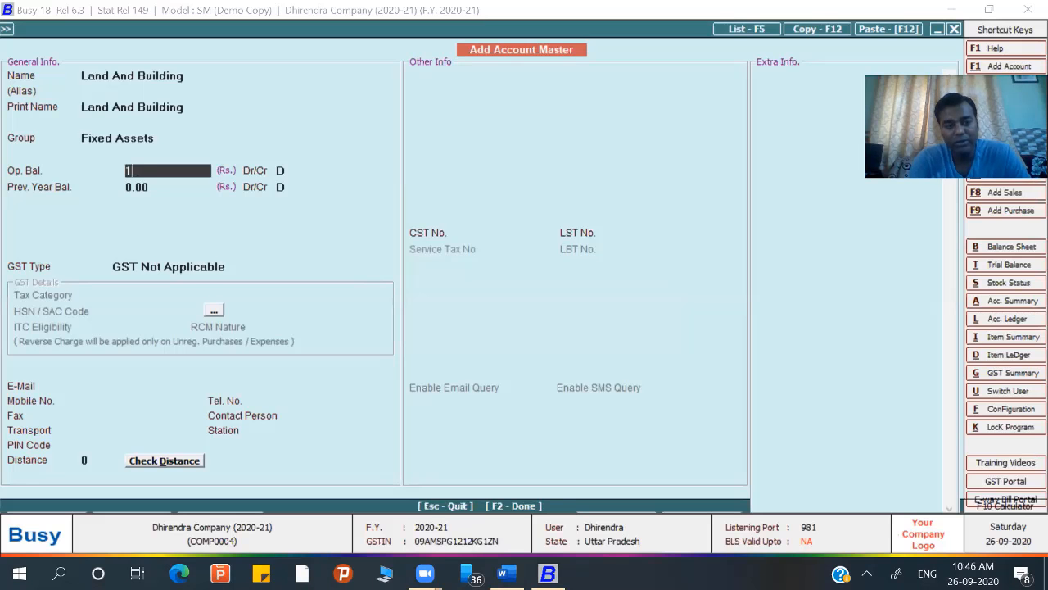
{"action": "type", "text": "10,00,000"}
{"action": "key", "text": "Return"}
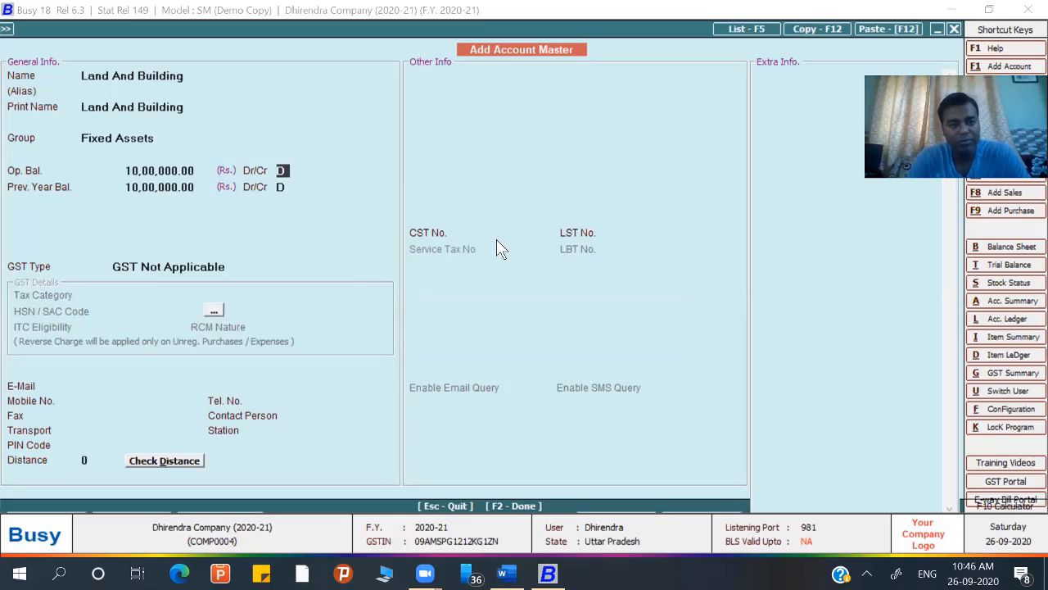
{"action": "key", "text": "Return"}
{"action": "key", "text": "Return"}
{"action": "key", "text": "Return"}
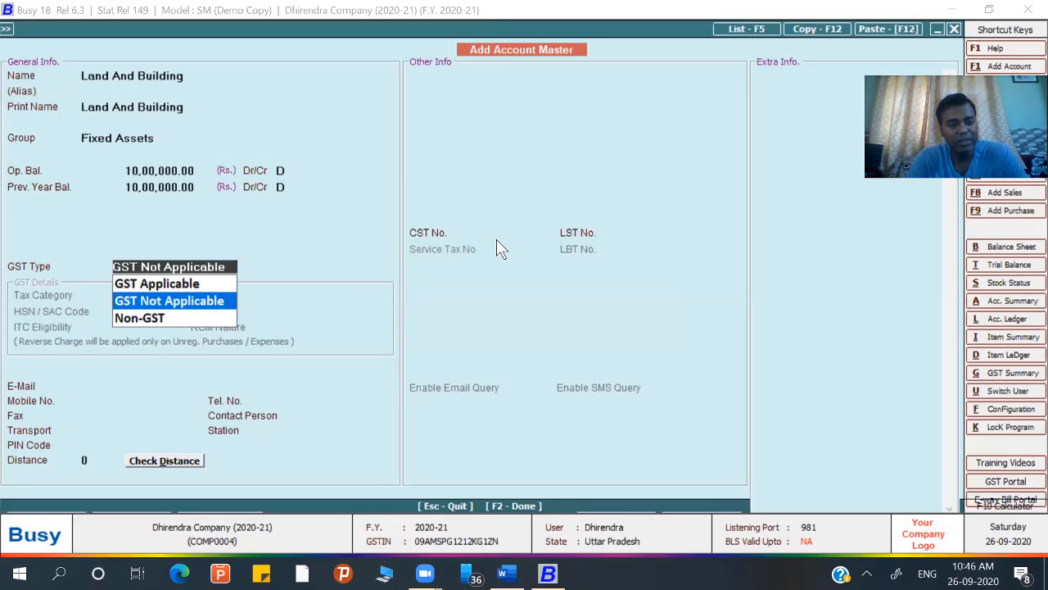
{"action": "key", "text": "Return"}
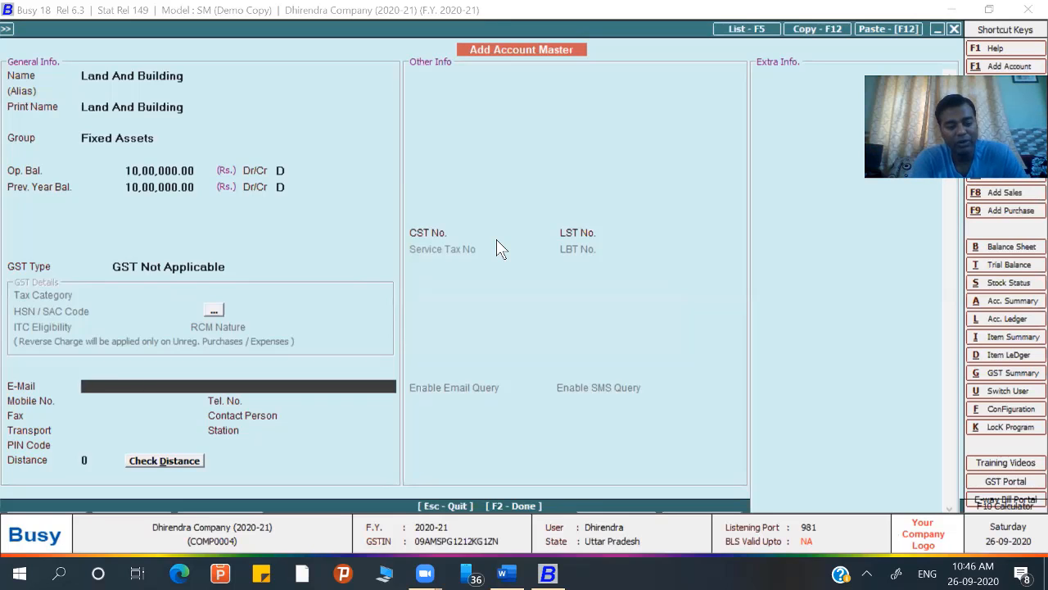
{"action": "key", "text": "F2"}
{"action": "key", "text": "Return"}
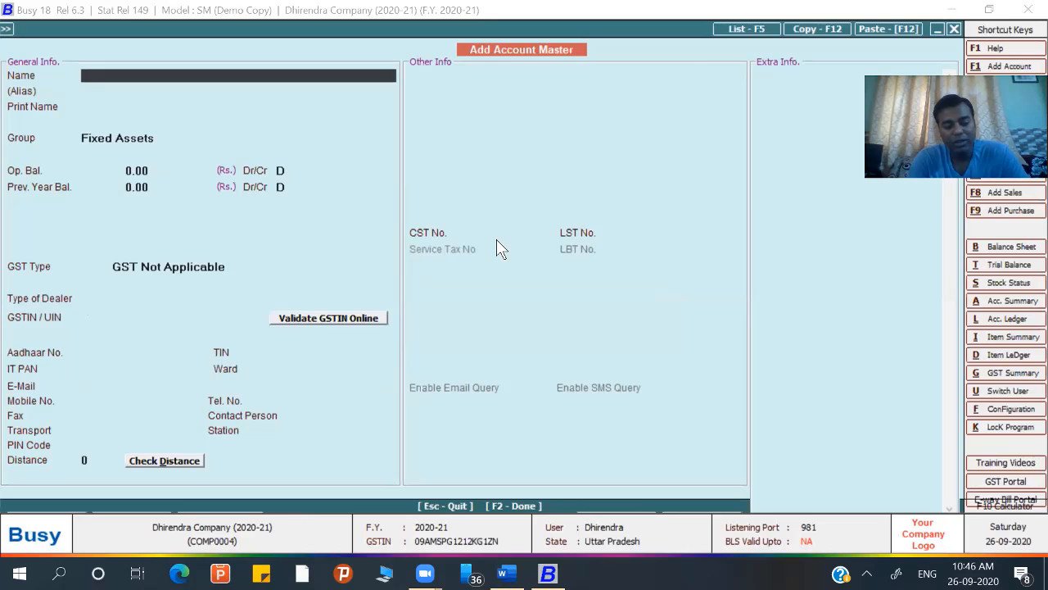
Recheck the Word table and open the existing Cash account for modification from Busy's list of accounts
{"action": "key", "text": "alt+Tab"}
{"action": "key", "text": "alt+Tab"}
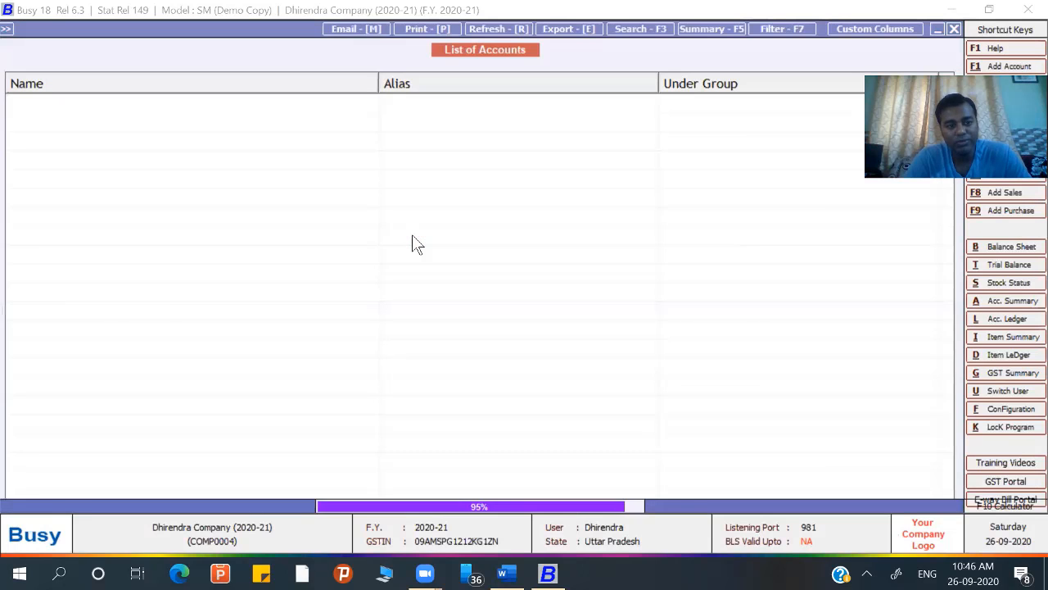
{"action": "key", "text": "Down"}
{"action": "key", "text": "Down"}
{"action": "key", "text": "Down"}
{"action": "key", "text": "Down"}
{"action": "key", "text": "Down"}
{"action": "key", "text": "Down"}
{"action": "key", "text": "Down"}
{"action": "key", "text": "Down"}
{"action": "key", "text": "Down"}
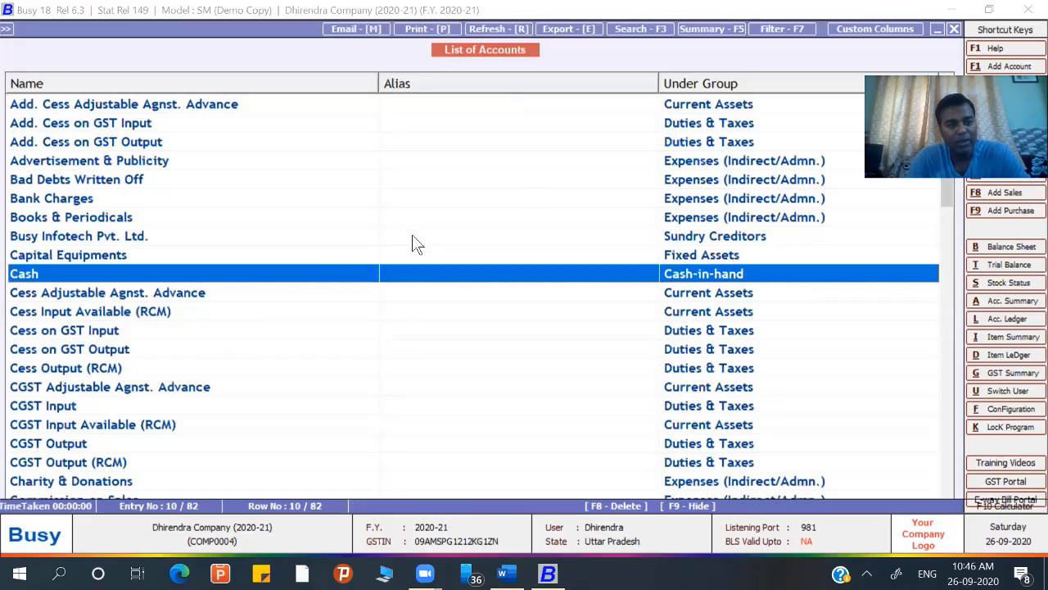
{"action": "key", "text": "Return"}
Set the Cash account's opening balance to 60,000 debit, save the change and leave the list of accounts
{"action": "key", "text": "Return"}
{"action": "key", "text": "Return"}
{"action": "key", "text": "Return"}
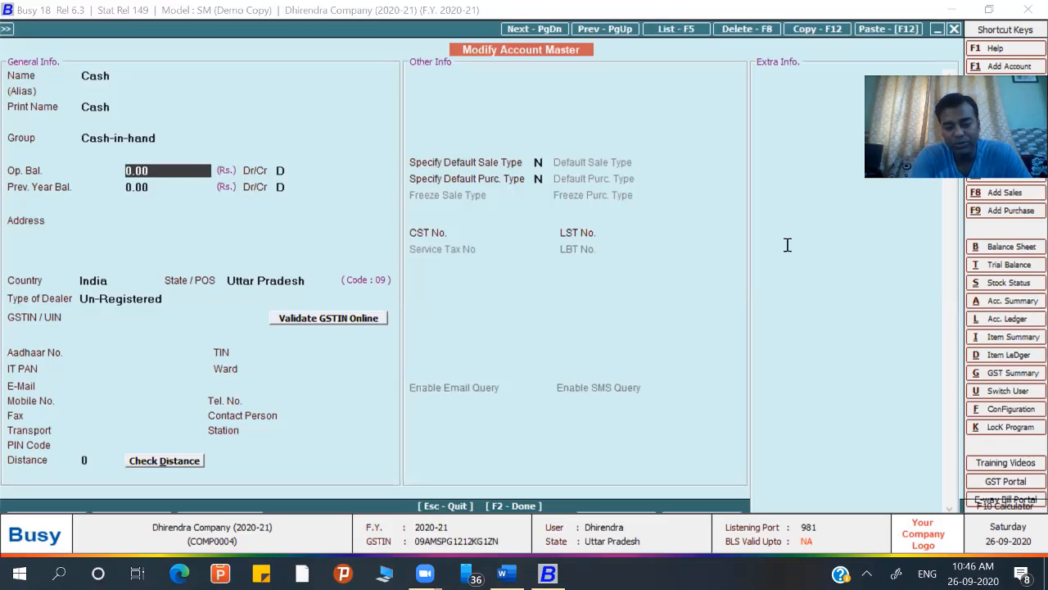
{"action": "type", "text": "60000"}
{"action": "key", "text": "Return"}
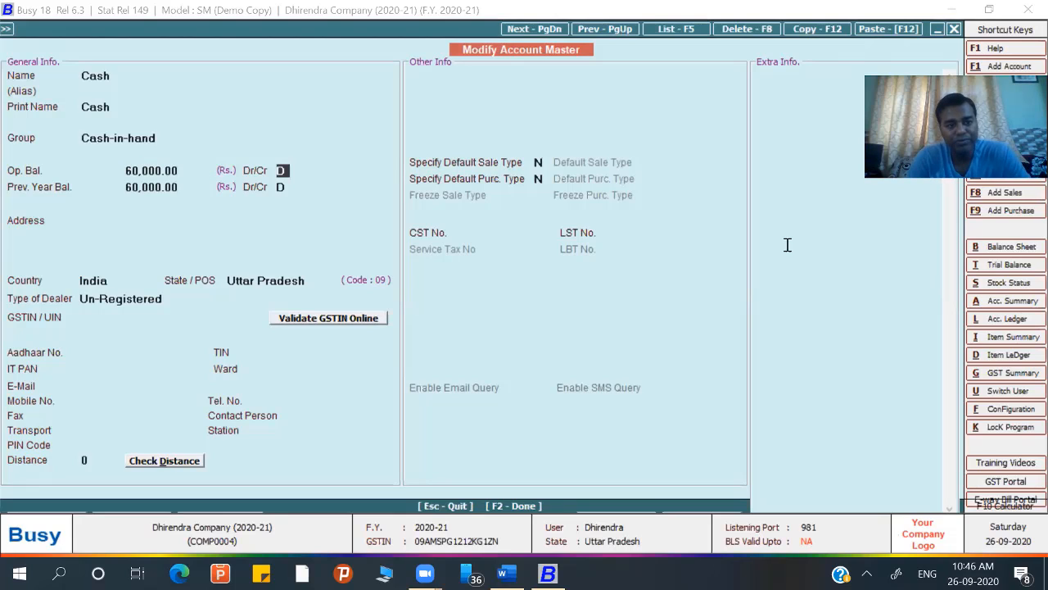
{"action": "key", "text": "Return"}
{"action": "key", "text": "Return"}
{"action": "key", "text": "Return"}
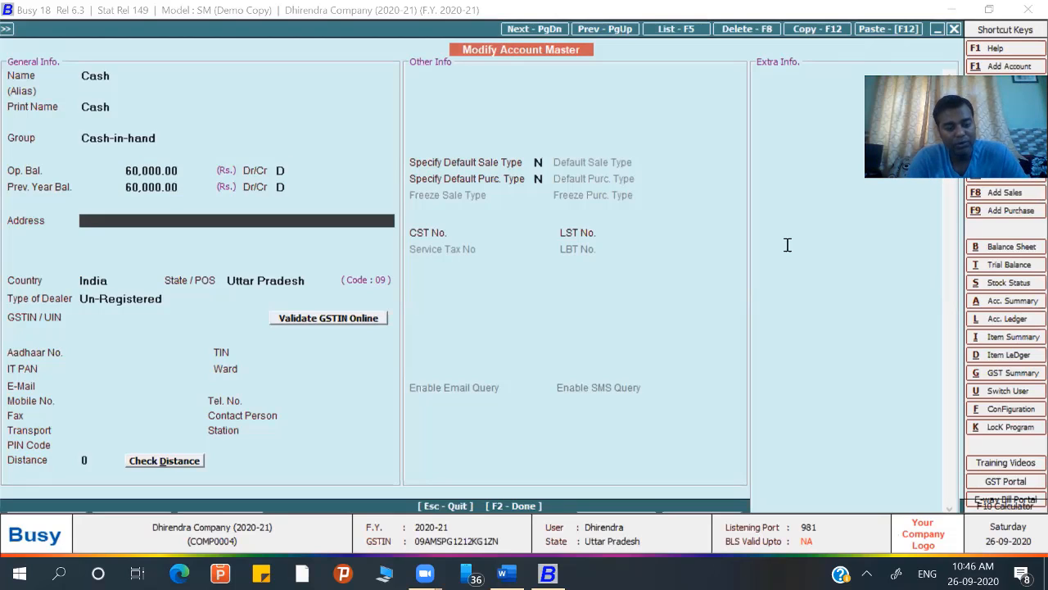
{"action": "key", "text": "F2"}
{"action": "key", "text": "Return"}
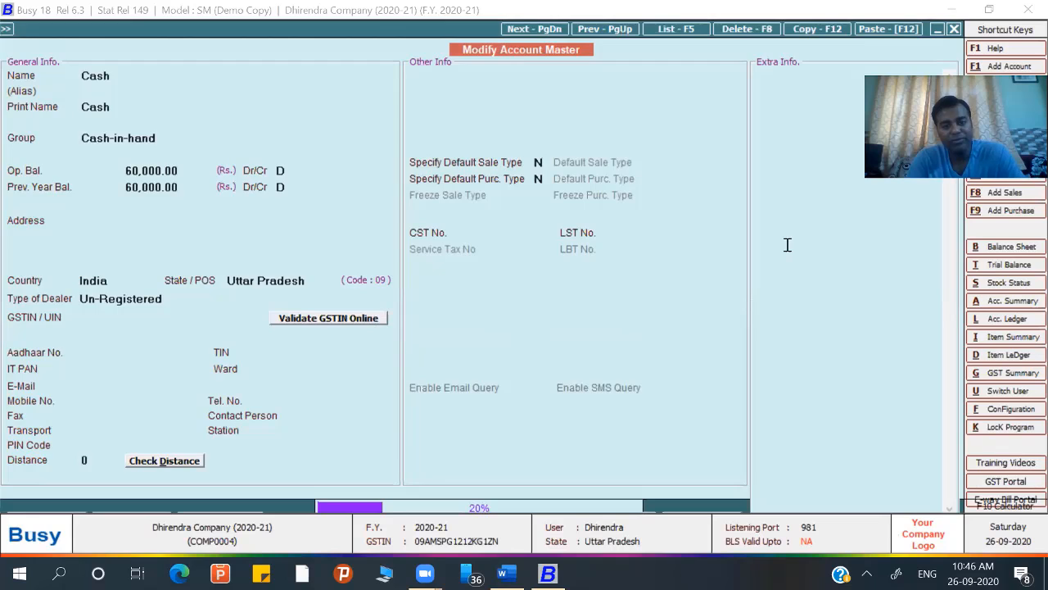
{"action": "key", "text": "Escape"}
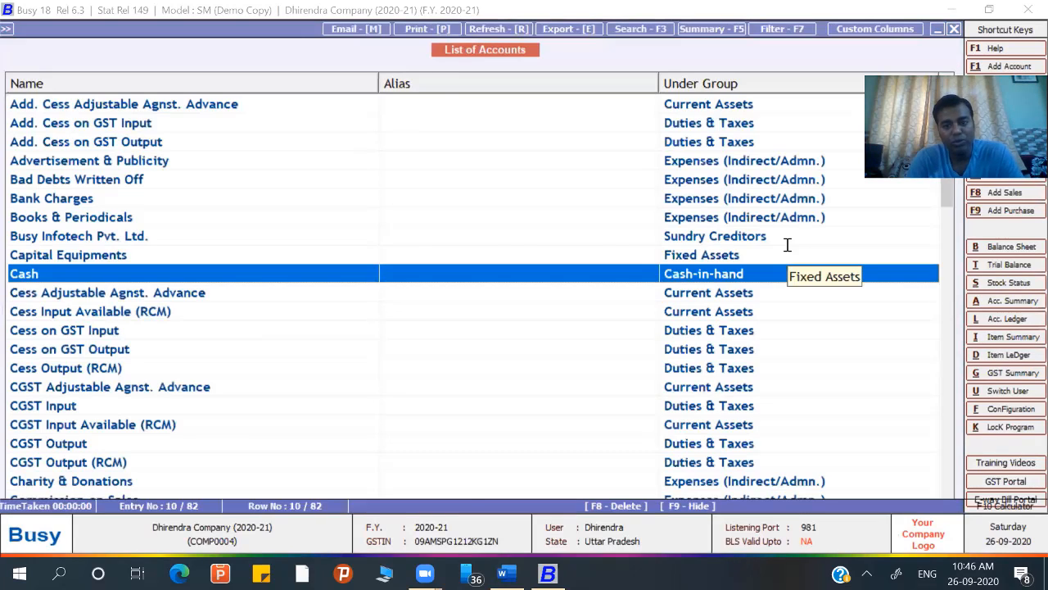
Check the account table in Word again, and quit the new account form in Busy without saving
{"action": "key", "text": "alt+Tab"}
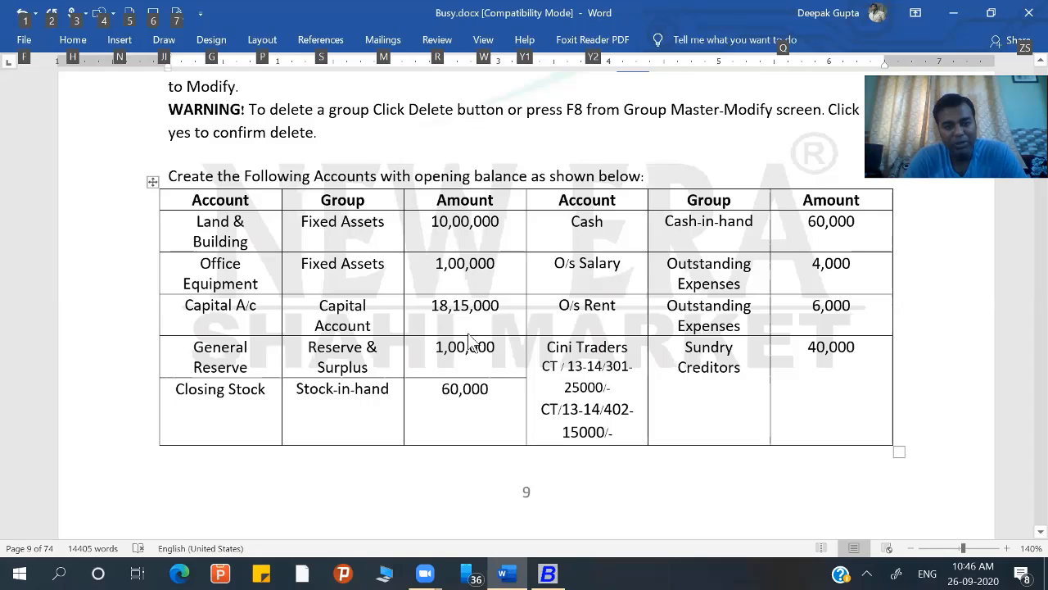
{"action": "key", "text": "alt+Tab"}
{"action": "type", "text": "C"}
{"action": "key", "text": "Escape"}
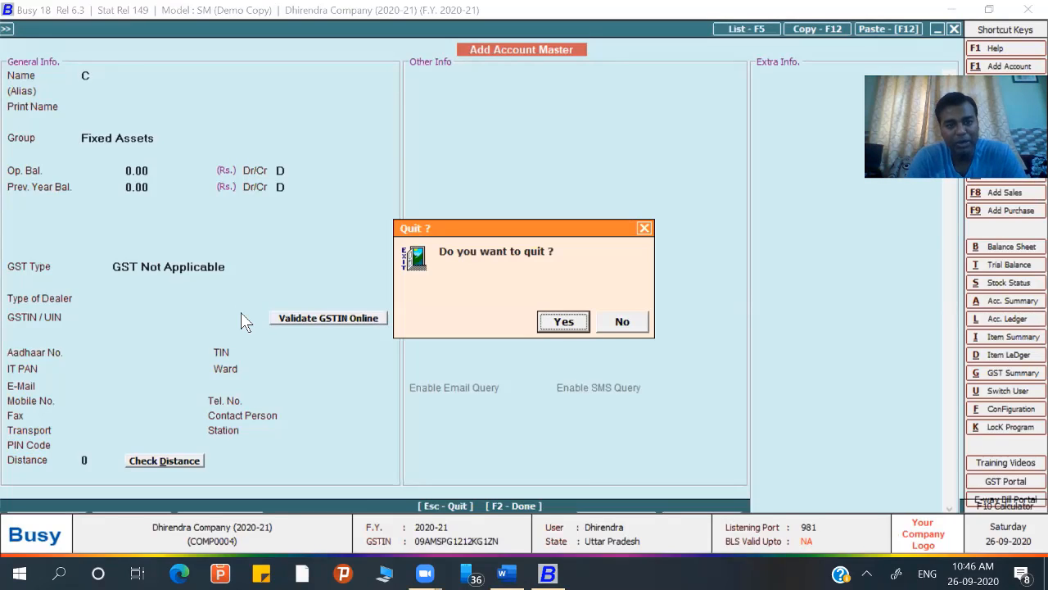
{"action": "key", "text": "Return"}
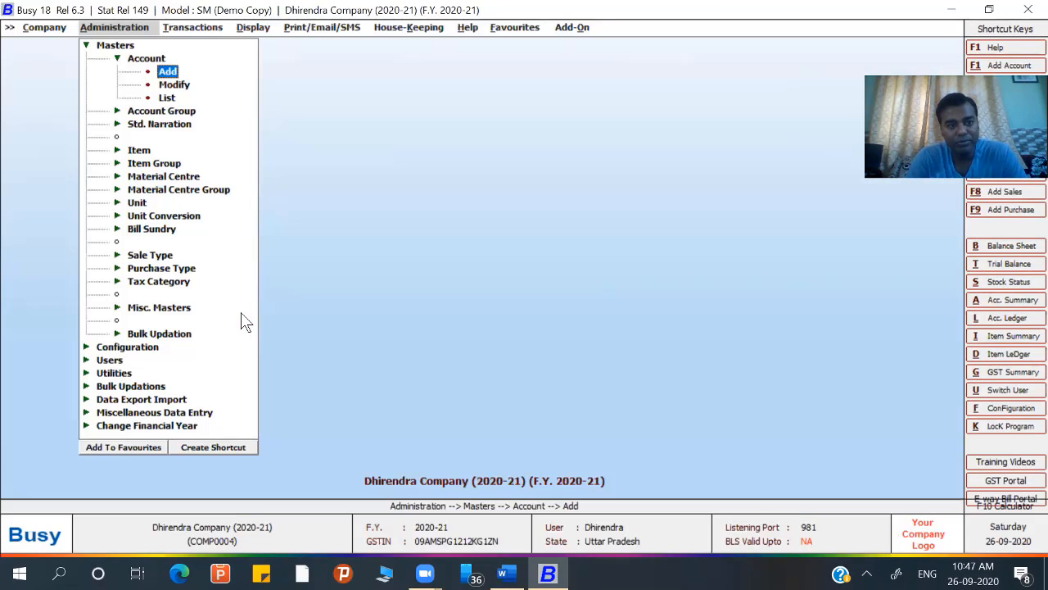
{"action": "key", "text": "Up"}
{"action": "key", "text": "Up"}
{"action": "key", "text": "Down"}
{"action": "key", "text": "Down"}
{"action": "key", "text": "Return"}
{"action": "key", "text": "Escape"}
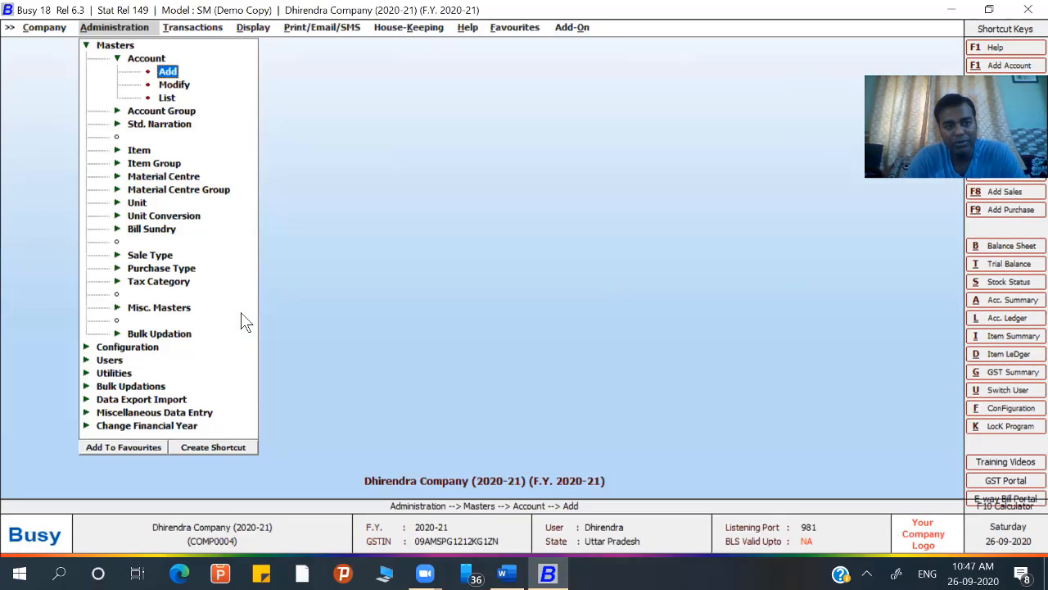
Search the accounts available for modification for "cap", check the matches and leave the account selection
{"action": "key", "text": "Down"}
{"action": "key", "text": "Return"}
{"action": "type", "text": "cap"}
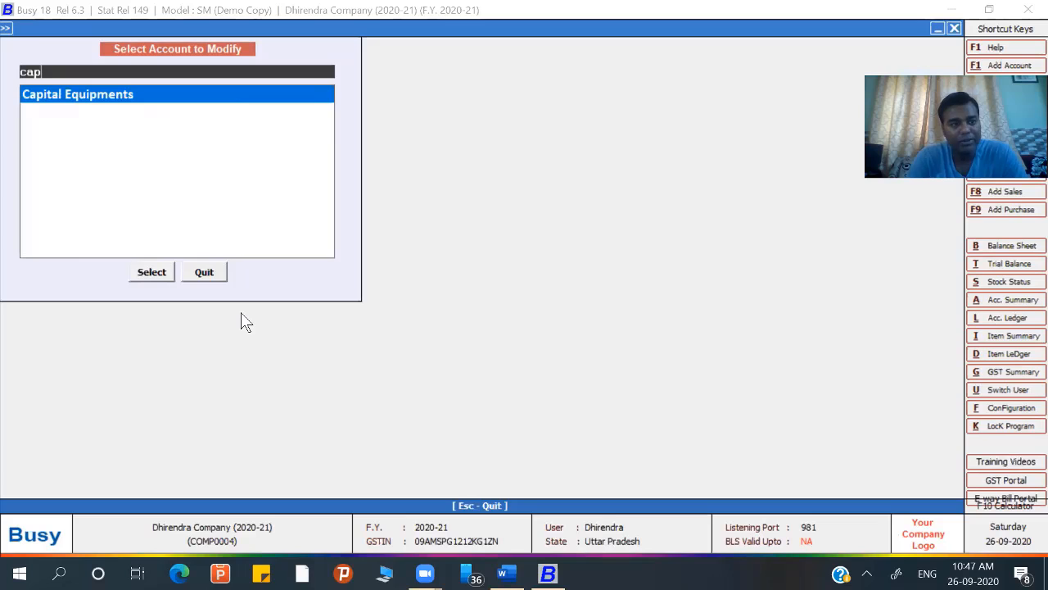
{"action": "key", "text": "BackSpace"}
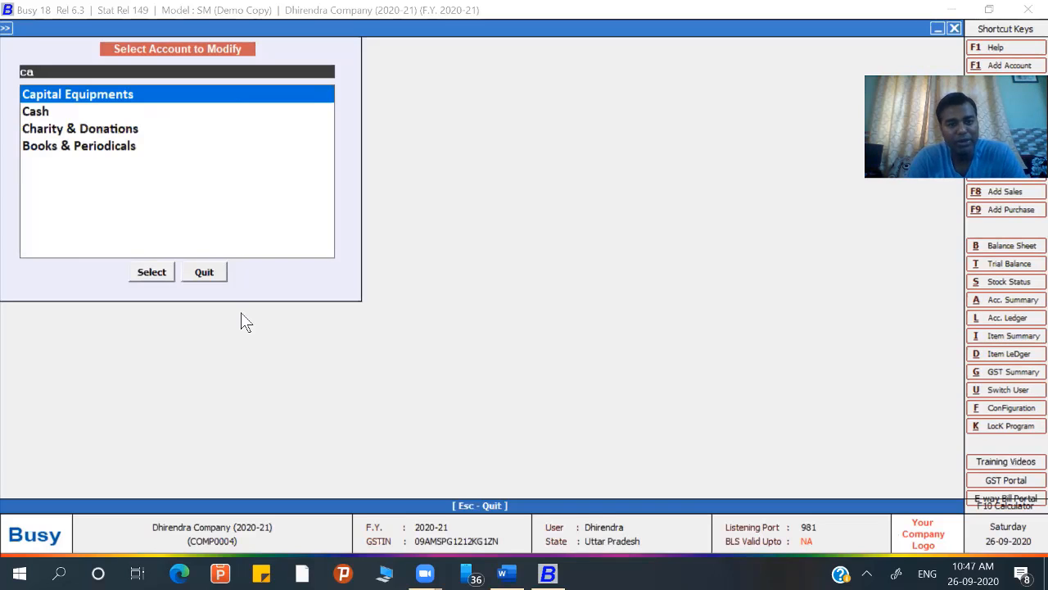
{"action": "key", "text": "Escape"}
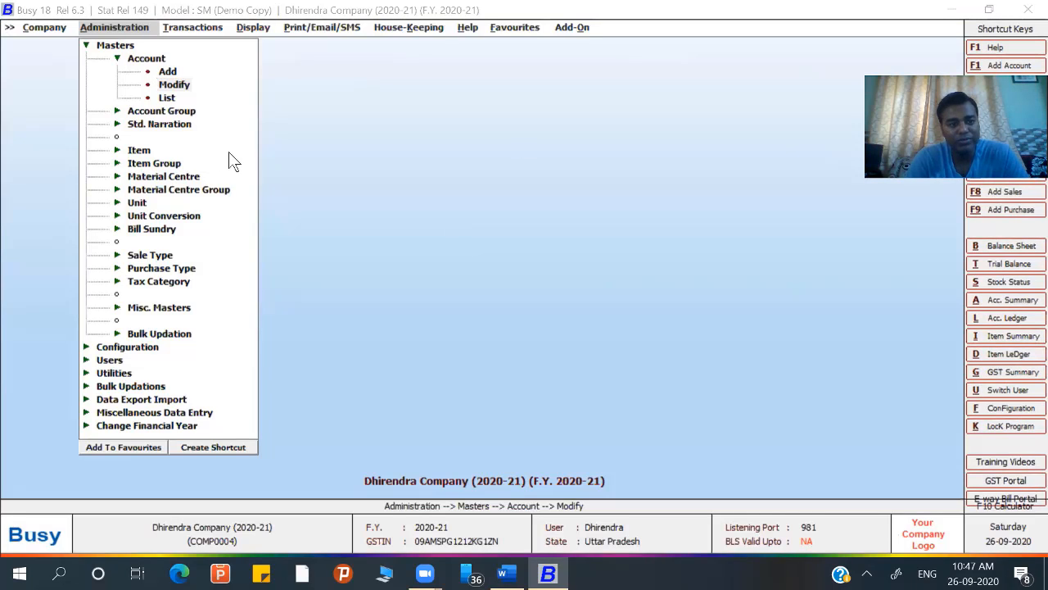
Start a new account master named Capital and assign it to the Capital Account group
{"action": "left_click", "coordinate": [168, 74]}
{"action": "key", "text": "Return"}
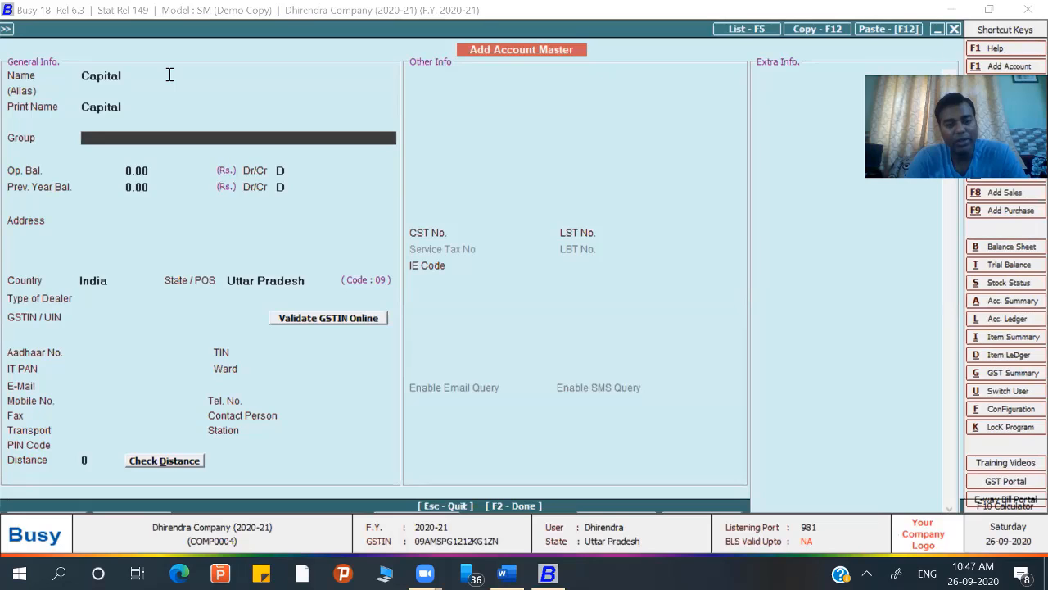
{"action": "type", "text": "c"}
{"action": "key", "text": "Return"}
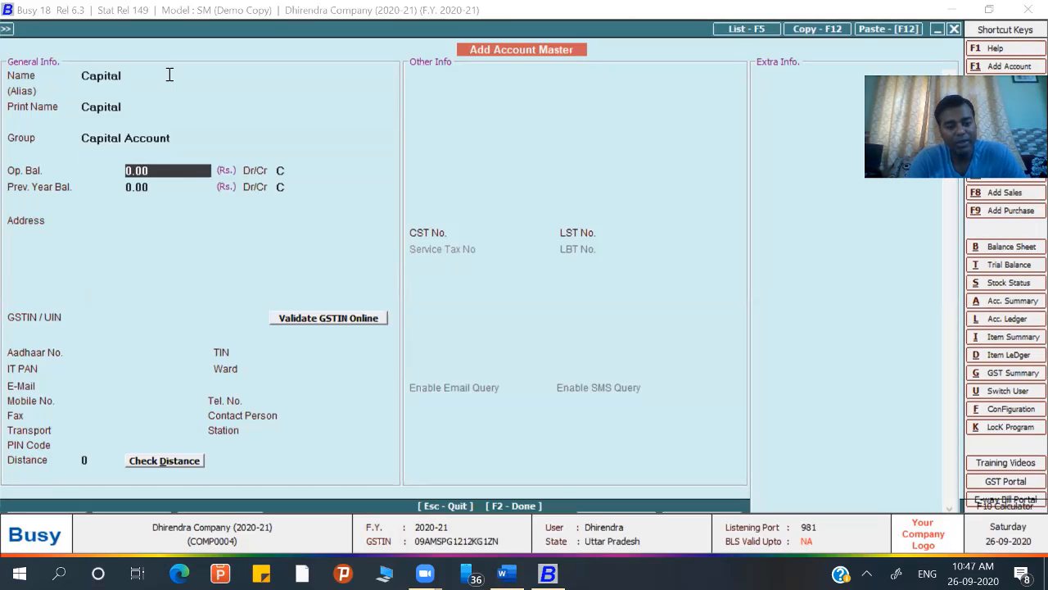
Check the capital amount in the Word table, enter a credit opening balance of 18,15,000 in Busy, save the account and leave the form
{"action": "key", "text": "alt+Tab"}
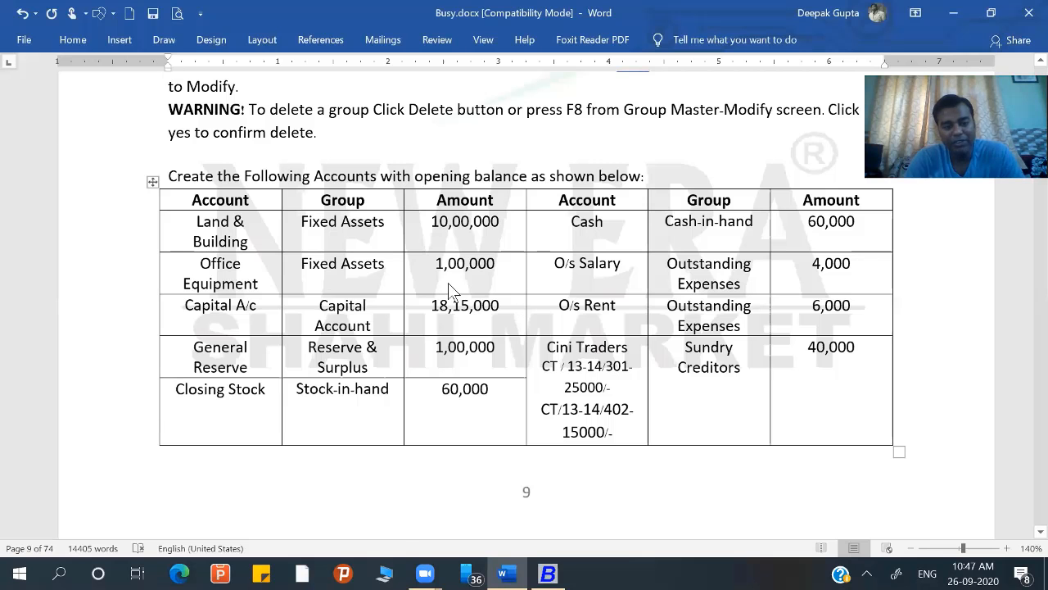
{"action": "key", "text": "alt+Tab"}
{"action": "type", "text": "18,15,000"}
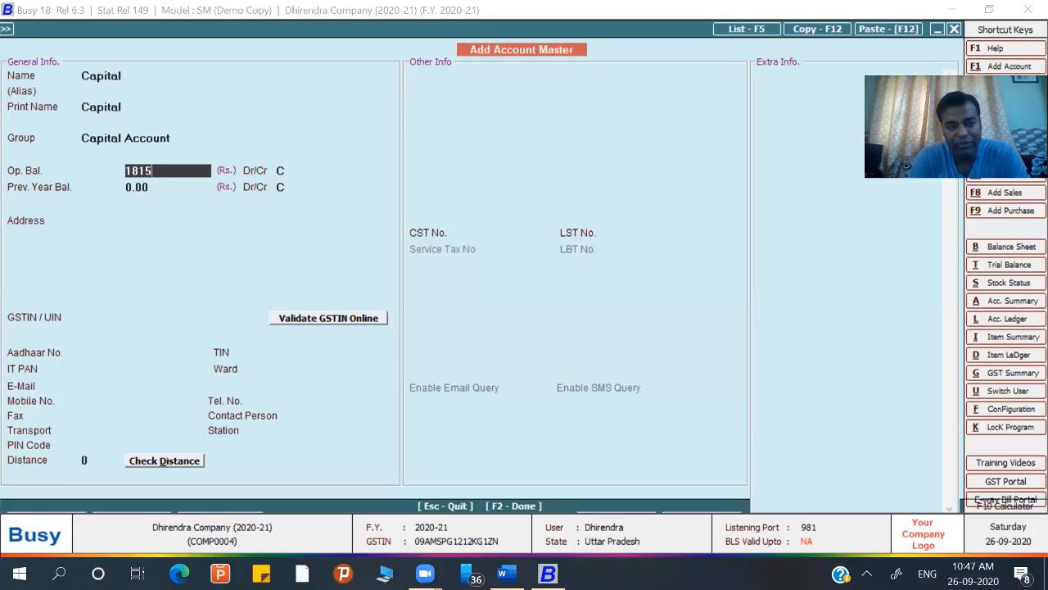
{"action": "key", "text": "Return"}
{"action": "key", "text": "Return"}
{"action": "key", "text": "Return"}
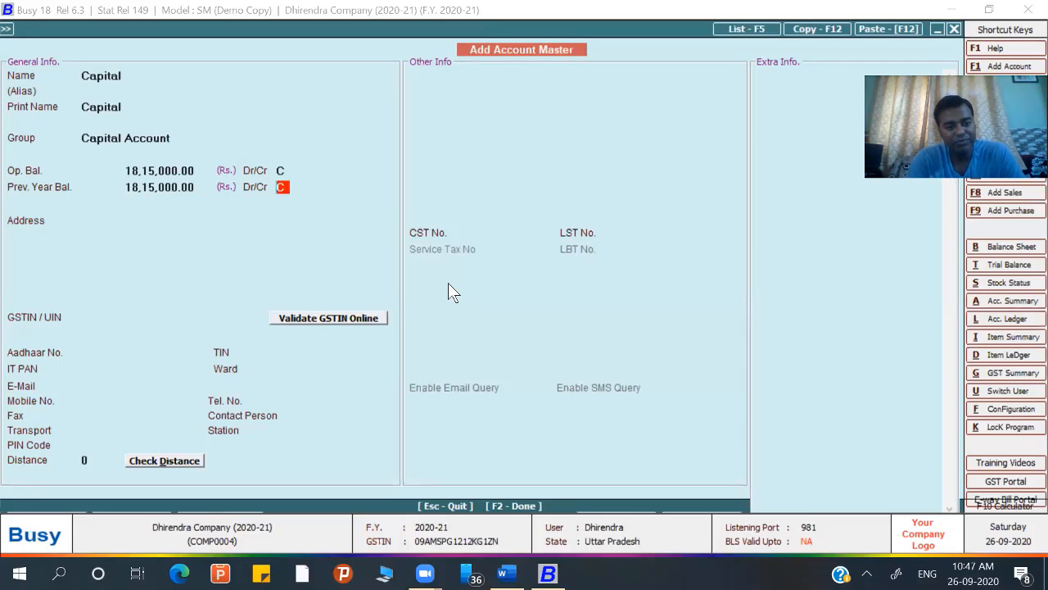
{"action": "key", "text": "Return"}
{"action": "key", "text": "F2"}
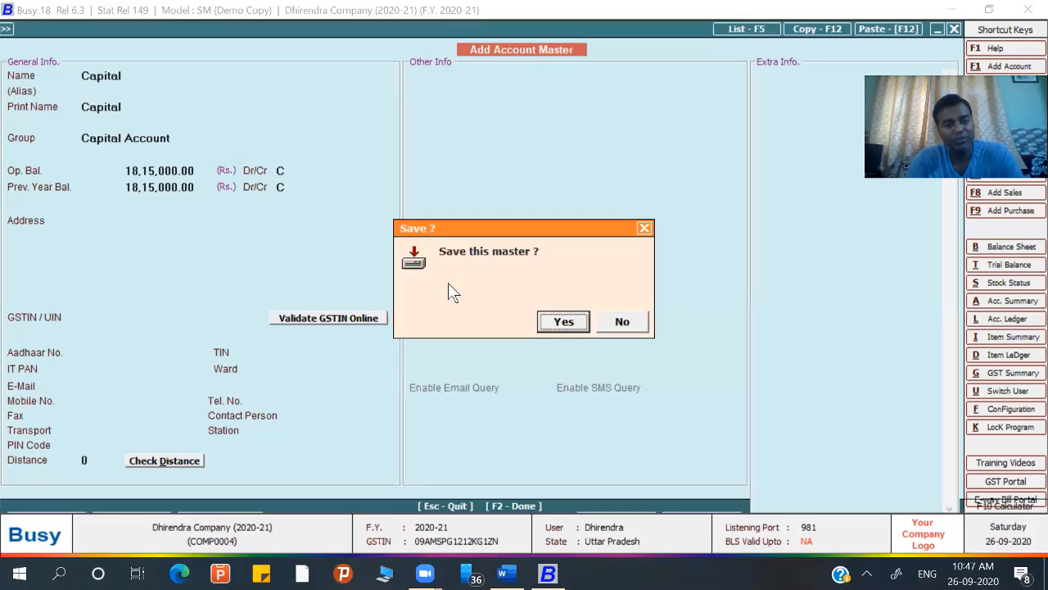
{"action": "key", "text": "Return"}
{"action": "key", "text": "Escape"}
{"action": "key", "text": "Escape"}
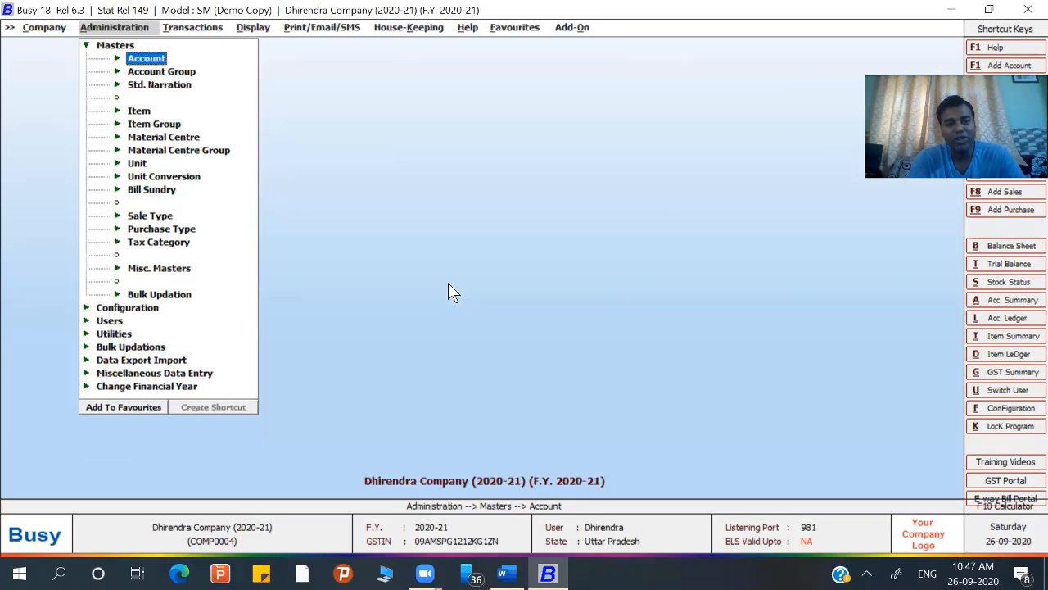
Display the alphabetical closing trial balance, balances only, for all accounts as on 01-04-2020
{"action": "key", "text": "Escape"}
{"action": "key", "text": "Right"}
{"action": "key", "text": "Right"}
{"action": "key", "text": "Down"}
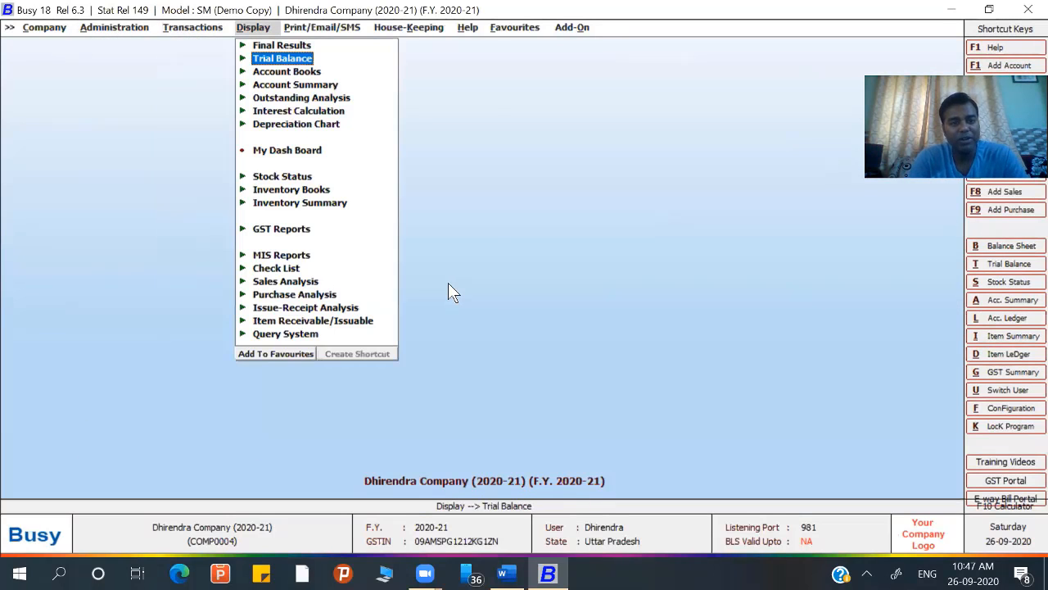
{"action": "key", "text": "Return"}
{"action": "key", "text": "Return"}
{"action": "key", "text": "Return"}
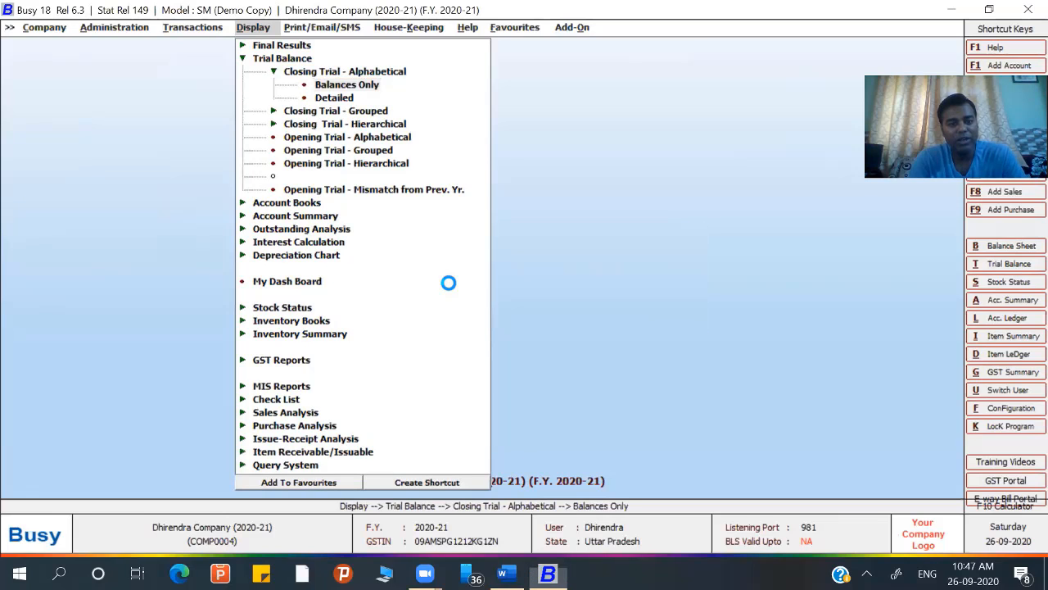
{"action": "key", "text": "Return"}
{"action": "key", "text": "Return"}
{"action": "key", "text": "Return"}
{"action": "key", "text": "Return"}
{"action": "key", "text": "Return"}
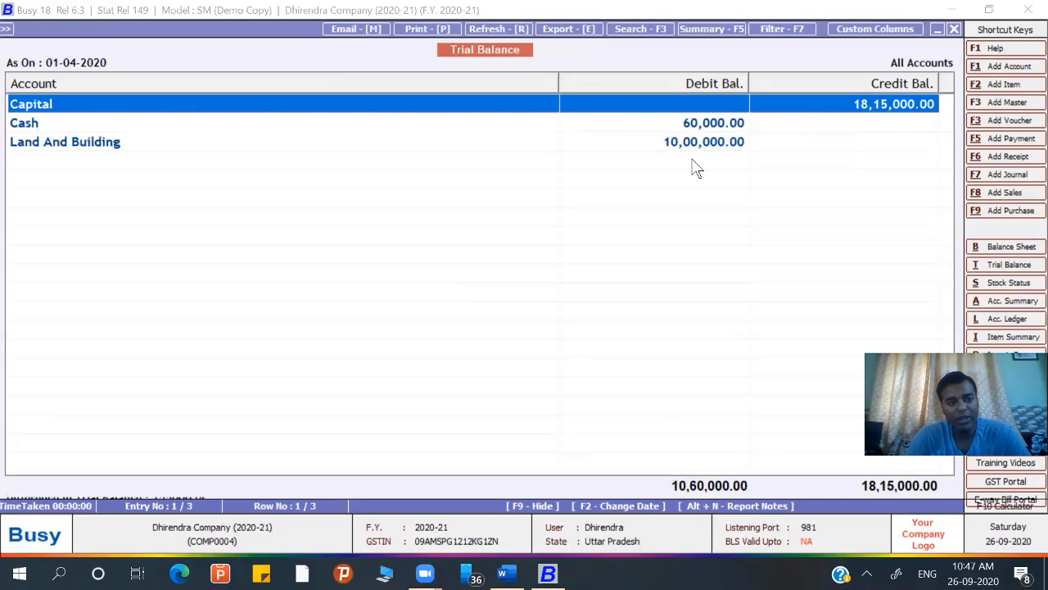
View the Cash account's ledger from the trial balance to check its opening balance, and return to the report
{"action": "key", "text": "Down"}
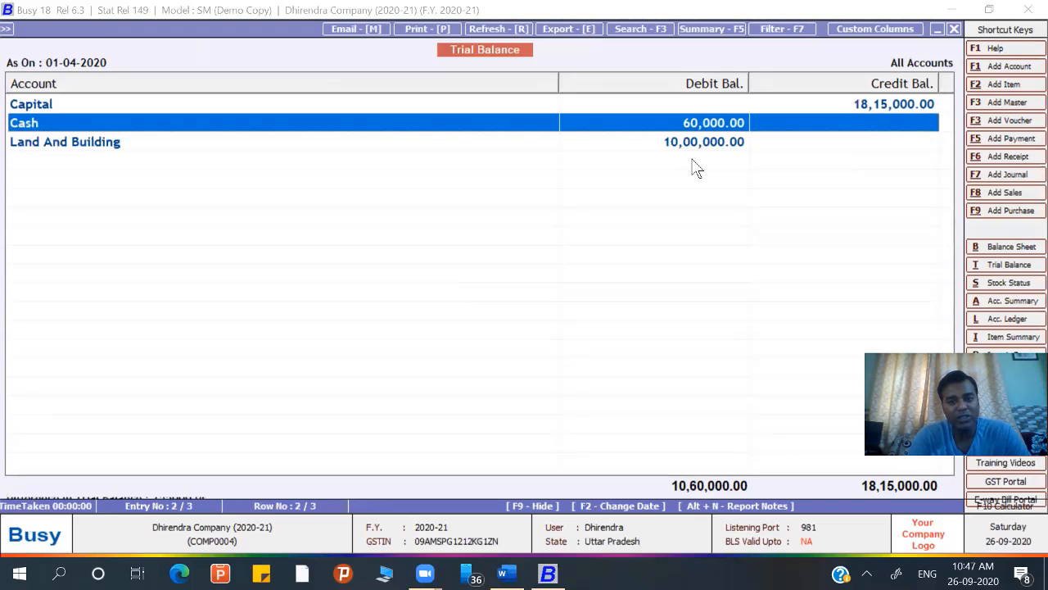
{"action": "key", "text": "Return"}
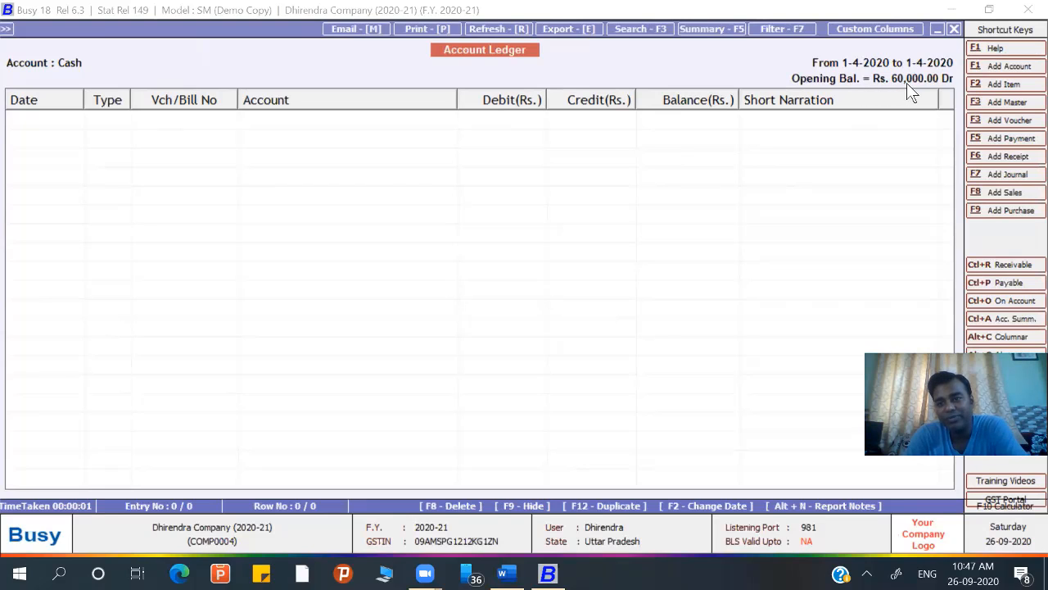
{"action": "key", "text": "Escape"}
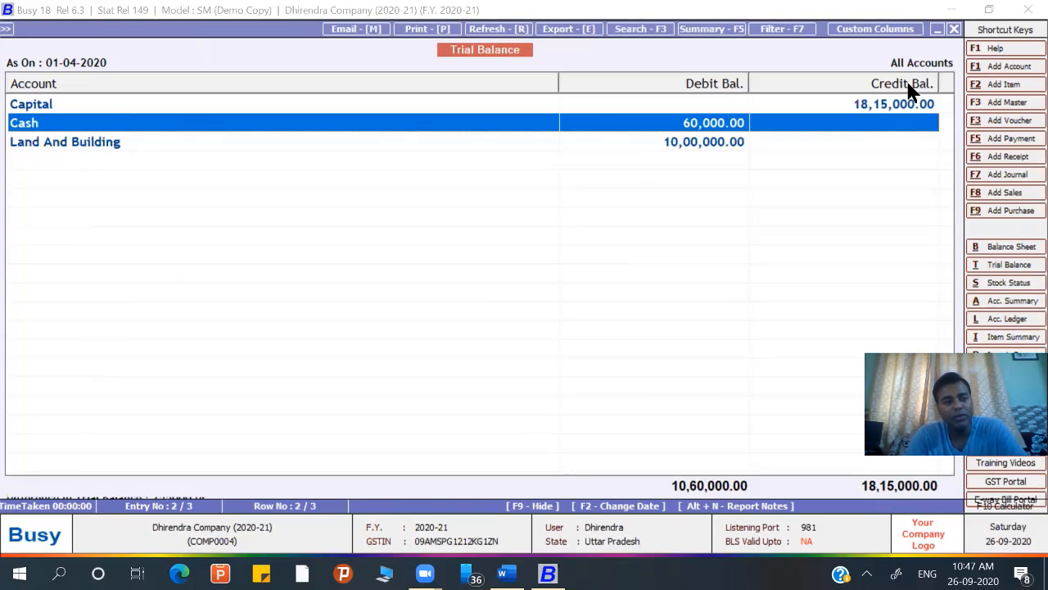
View the Land And Building ledger from the trial balance, and leave the trial balance reports
{"action": "key", "text": "Down"}
{"action": "key", "text": "Return"}
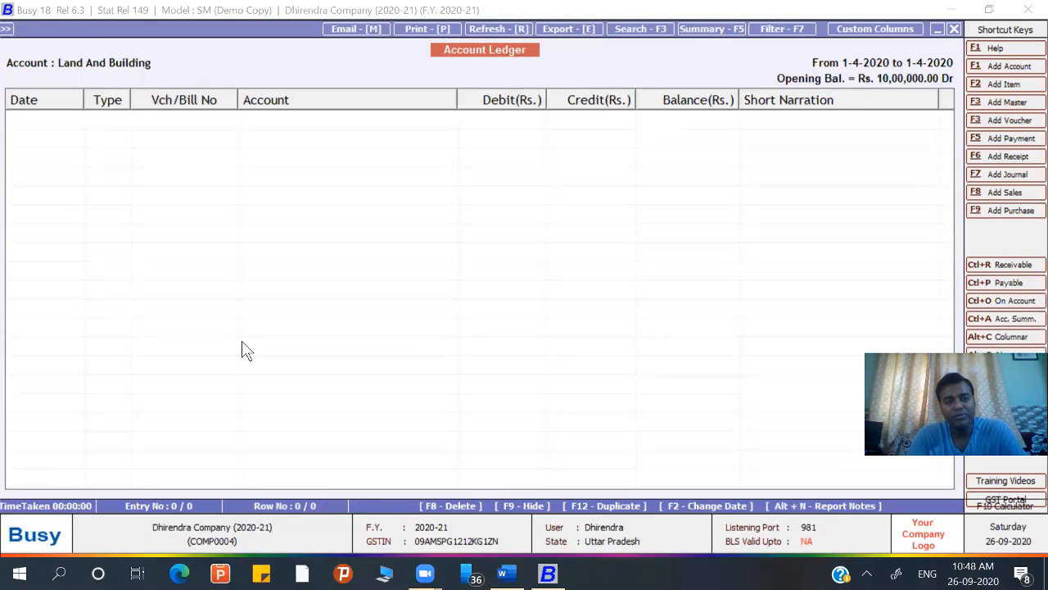
{"action": "key", "text": "Escape"}
{"action": "key", "text": "Escape"}
{"action": "key", "text": "Escape"}
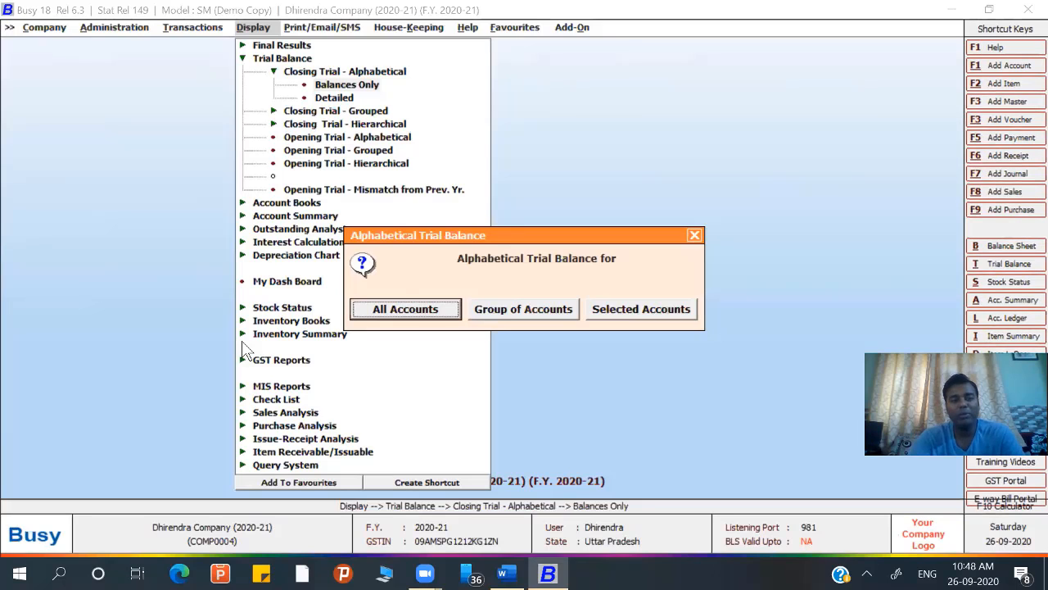
{"action": "key", "text": "Escape"}
{"action": "key", "text": "Escape"}
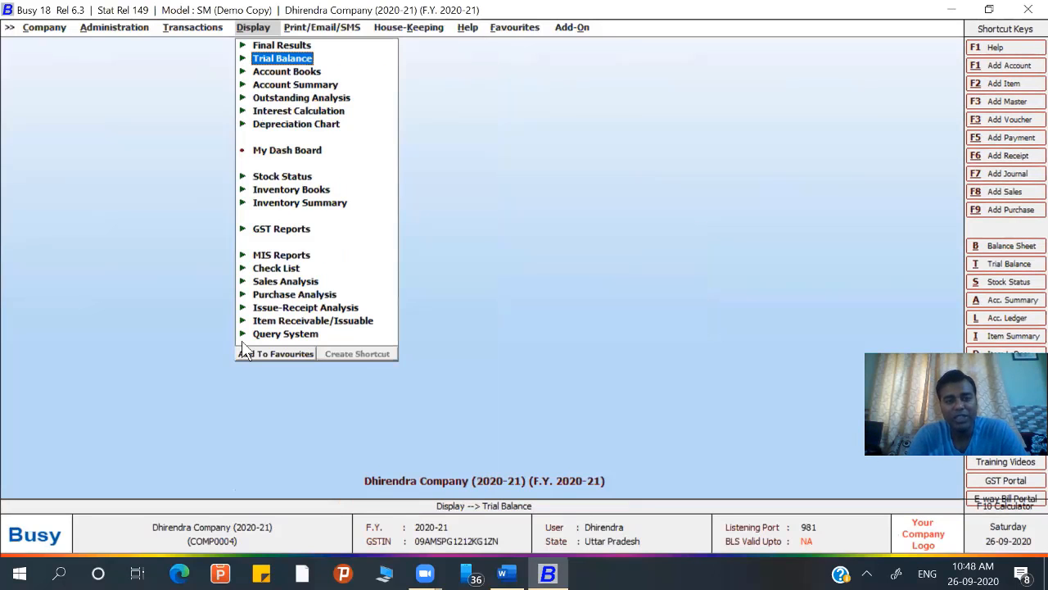
{"action": "key", "text": "Escape"}
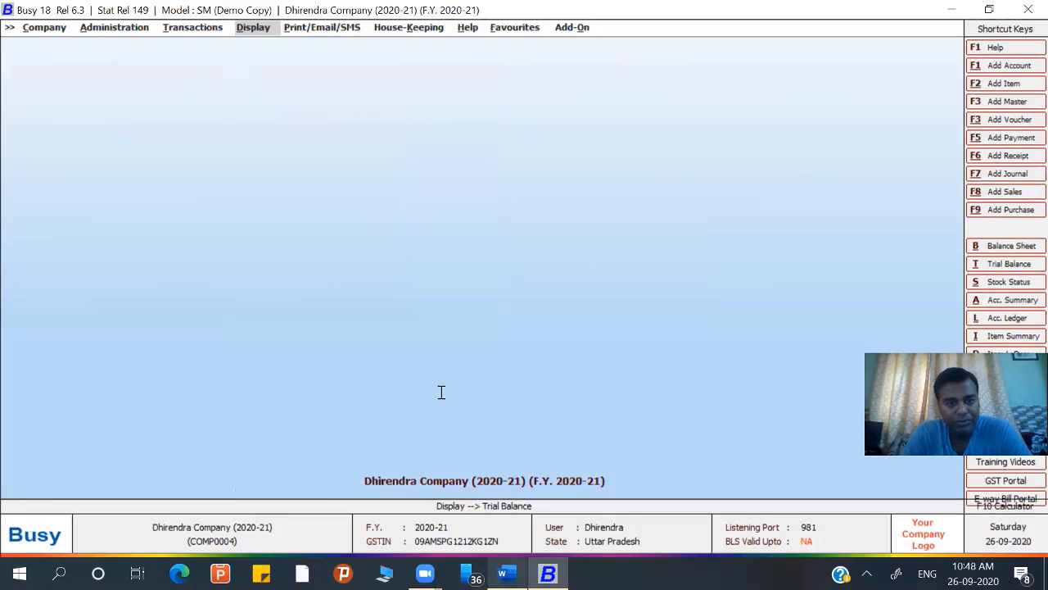
Read through the Trial Balance Report and Balance Sheet Report sections in the Word document, and return to Busy
{"action": "key", "text": "alt+Tab"}
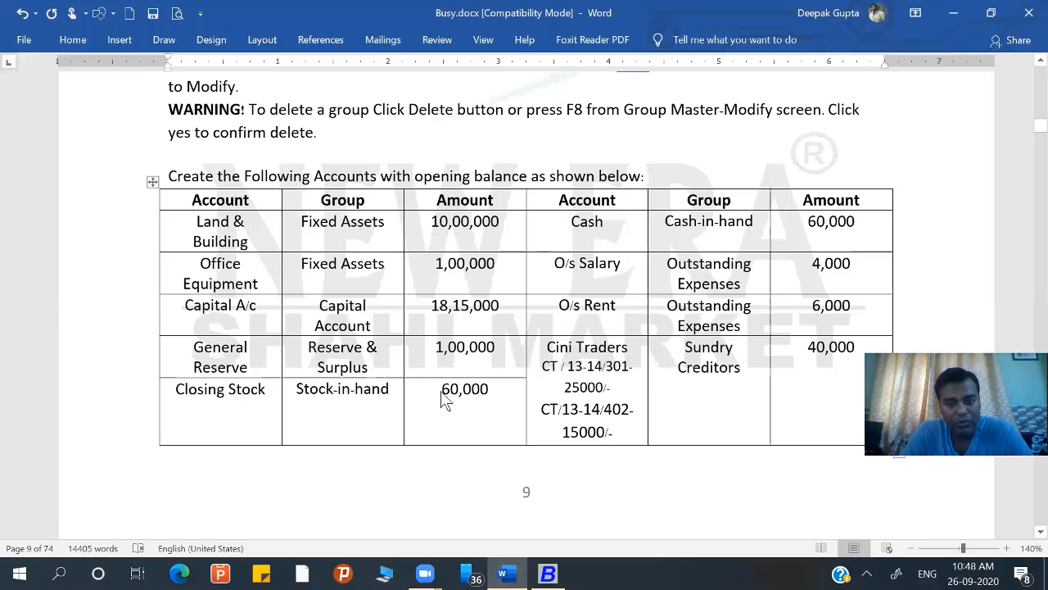
{"action": "scroll", "coordinate": [442, 399], "scroll_direction": "down", "scroll_amount": 5}
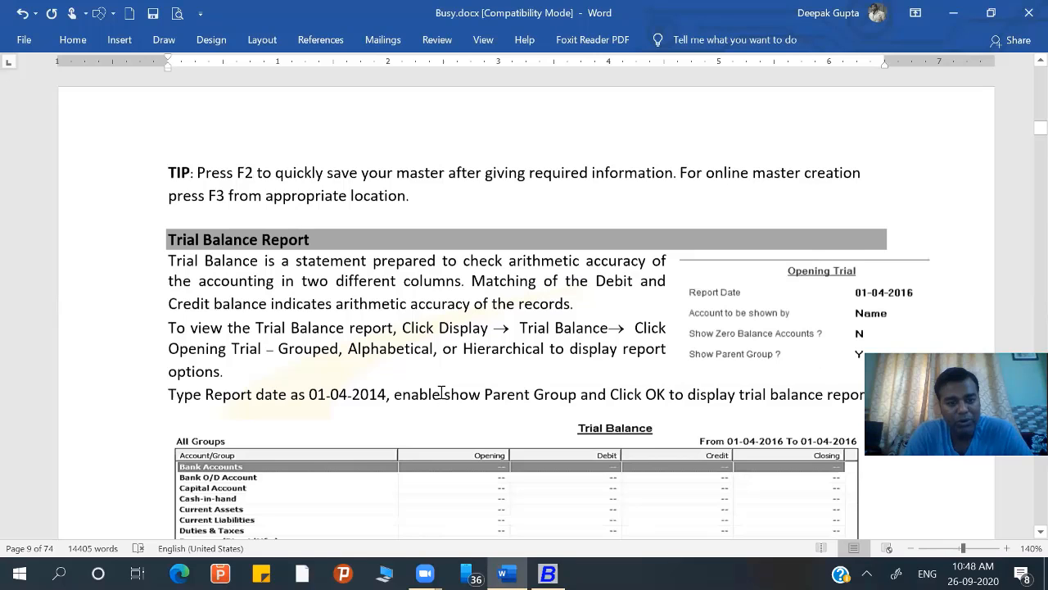
{"action": "scroll", "coordinate": [442, 394], "scroll_direction": "down", "scroll_amount": 10}
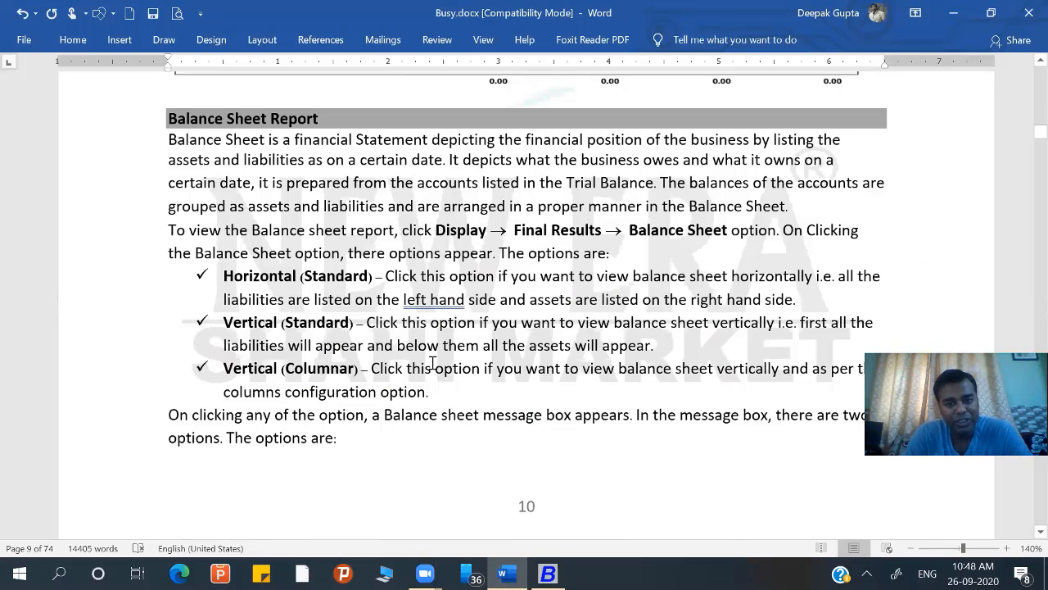
{"action": "scroll", "coordinate": [432, 363], "scroll_direction": "down", "scroll_amount": 1}
{"action": "key", "text": "alt+Tab"}
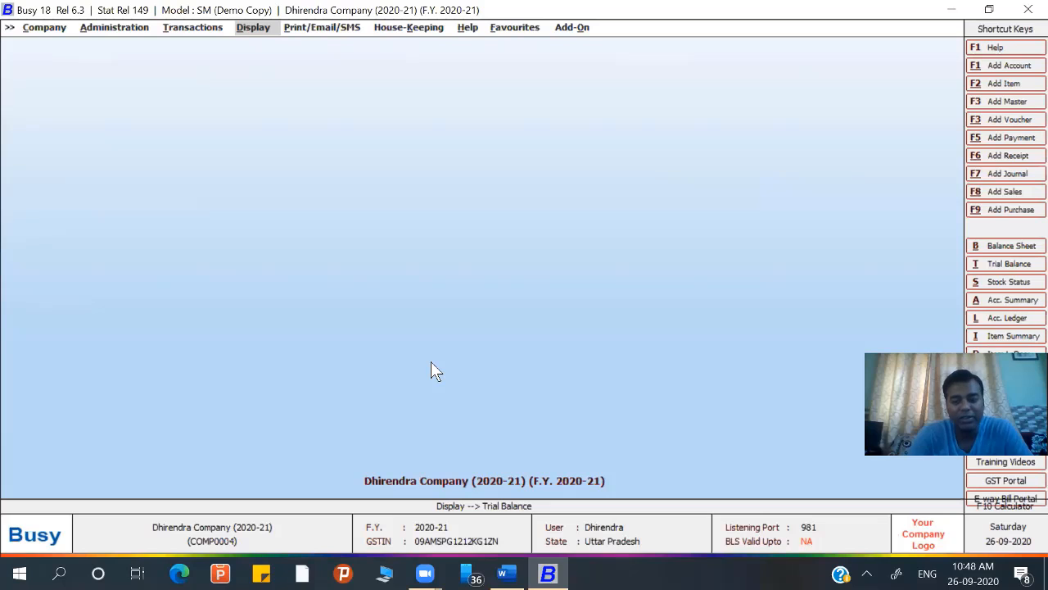
Review the Final Results report types, from Balance Sheet and Profit & Loss A/c to Payment & Receipt and Income & Expenditure A/c
{"action": "key", "text": "Return"}
{"action": "key", "text": "Up"}
{"action": "key", "text": "Right"}
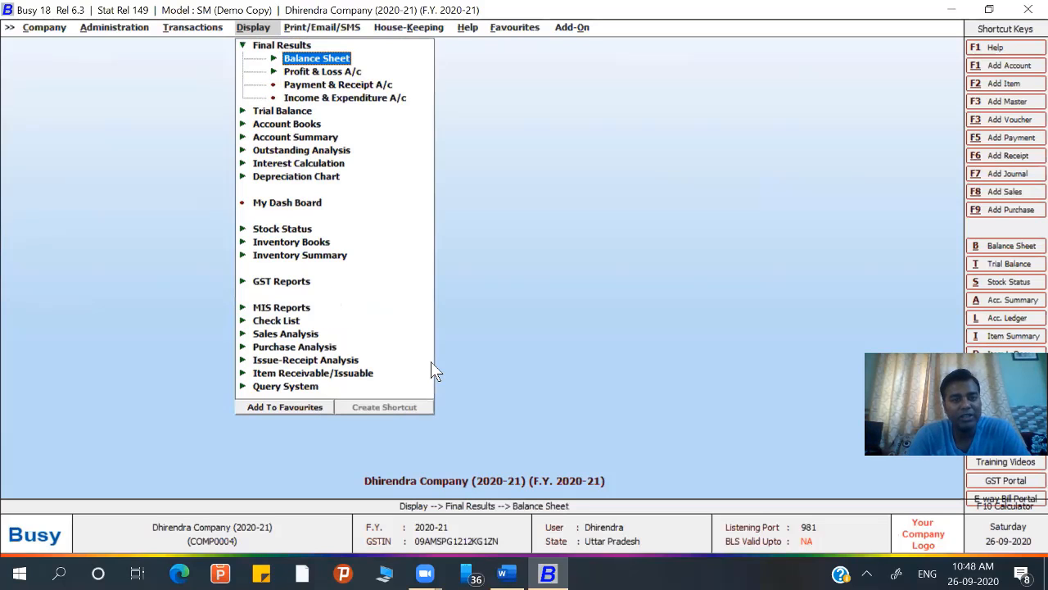
{"action": "key", "text": "Right"}
{"action": "key", "text": "Left"}
{"action": "key", "text": "Down"}
{"action": "key", "text": "Up"}
{"action": "key", "text": "Down"}
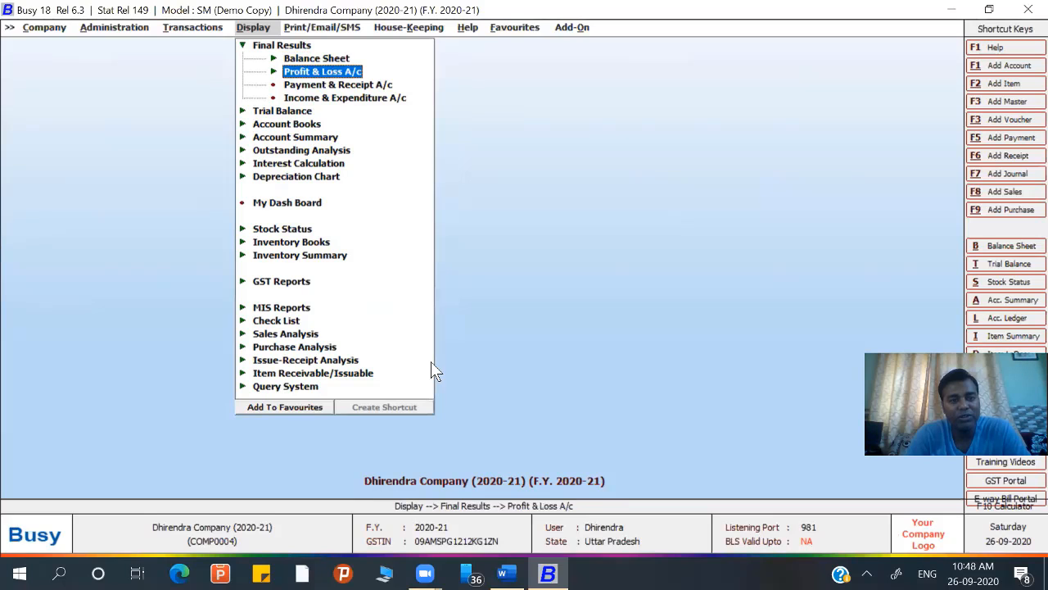
{"action": "key", "text": "Down"}
{"action": "key", "text": "Down"}
{"action": "key", "text": "Up"}
{"action": "key", "text": "Down"}
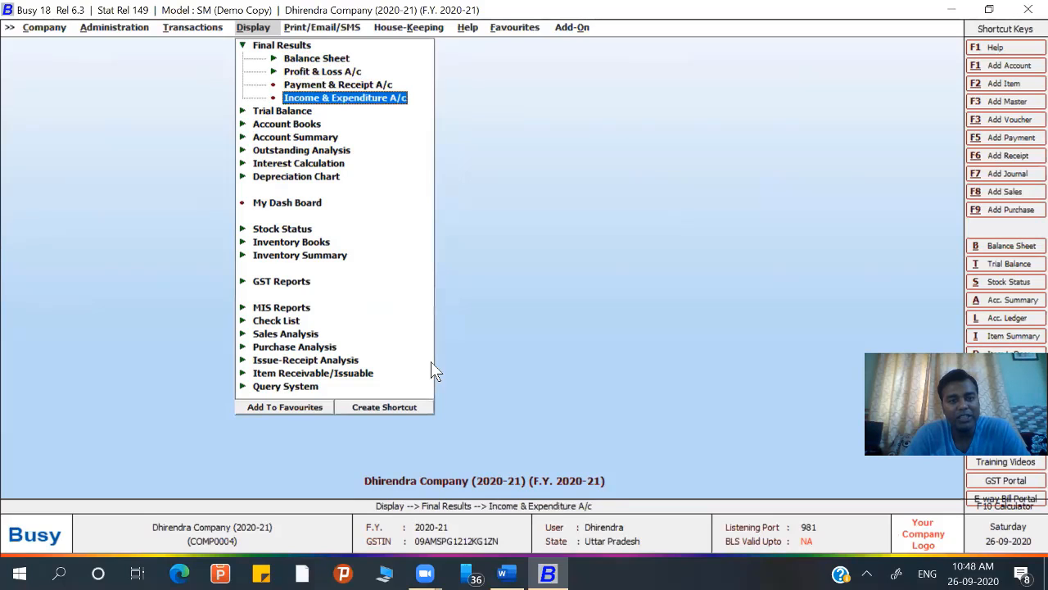
{"action": "key", "text": "Up"}
{"action": "key", "text": "Down"}
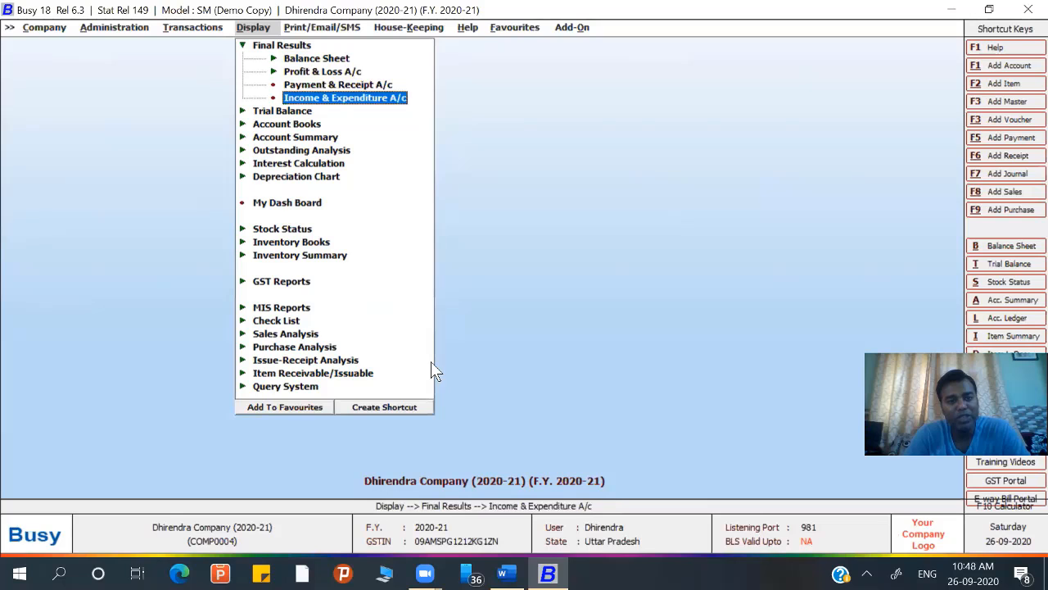
{"action": "key", "text": "Up"}
{"action": "key", "text": "Up"}
{"action": "key", "text": "Up"}
{"action": "key", "text": "Down"}
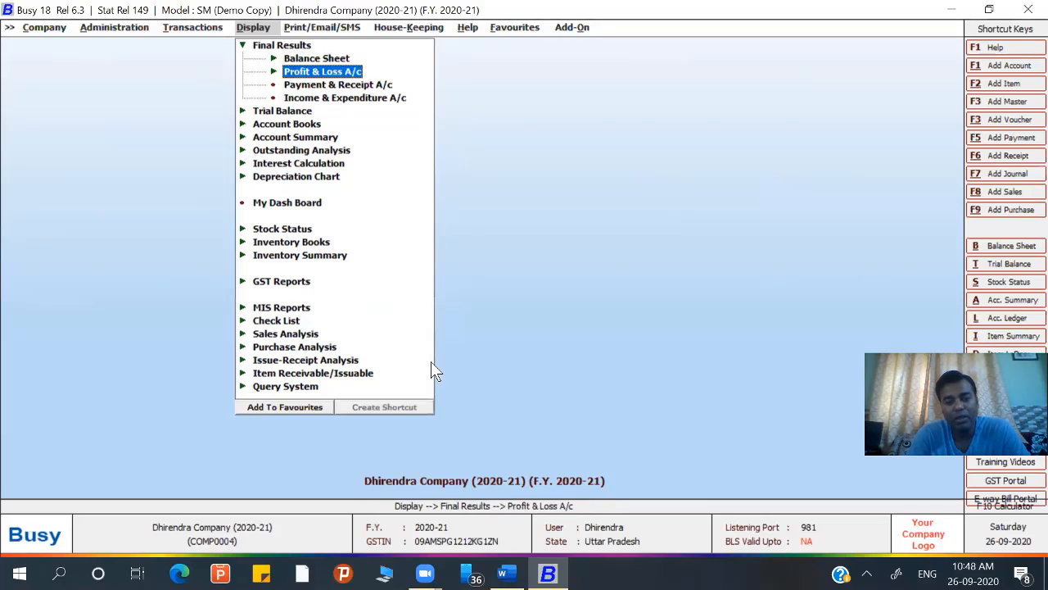
Display the Horizontal (Standard) balance sheet for 01-04-2020, keeping the default report options
{"action": "key", "text": "Up"}
{"action": "key", "text": "Right"}
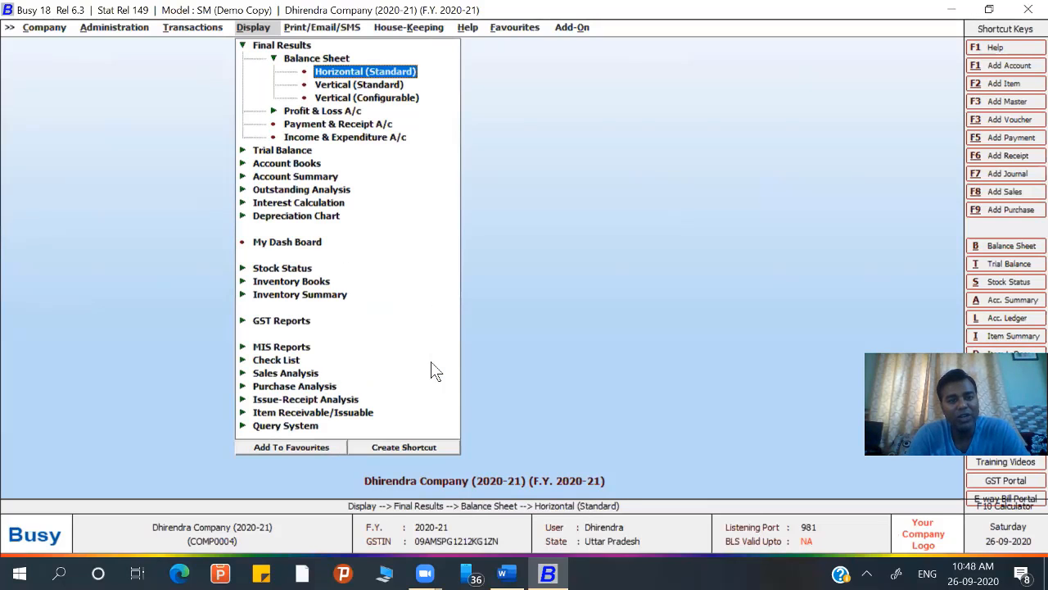
{"action": "key", "text": "Down"}
{"action": "key", "text": "Down"}
{"action": "key", "text": "Up"}
{"action": "key", "text": "Up"}
{"action": "key", "text": "Return"}
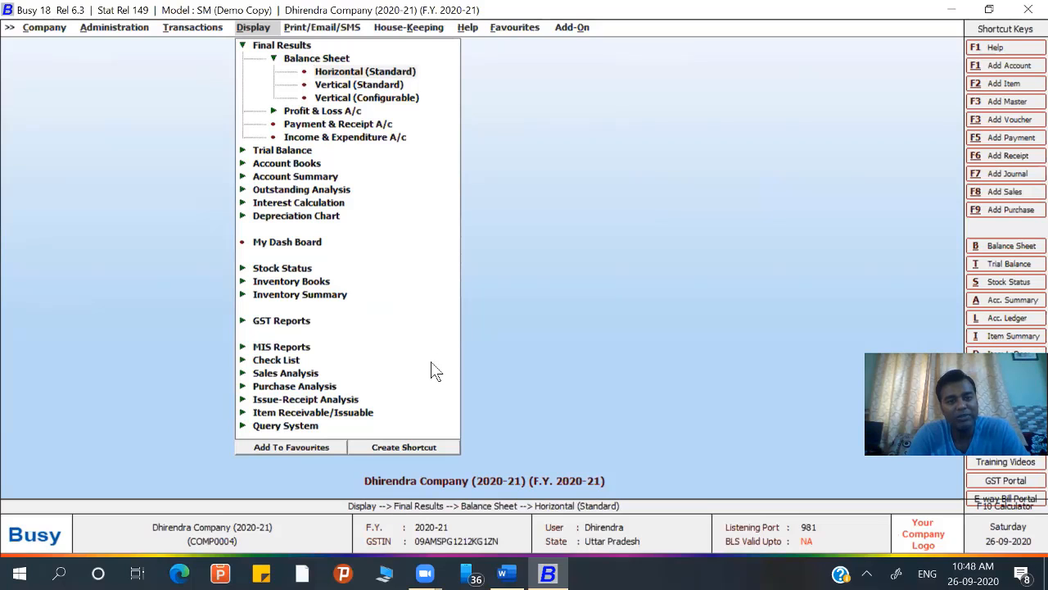
{"action": "key", "text": "Return"}
{"action": "key", "text": "Return"}
{"action": "key", "text": "Return"}
{"action": "key", "text": "Return"}
{"action": "key", "text": "Return"}
{"action": "key", "text": "Return"}
{"action": "key", "text": "Return"}
{"action": "key", "text": "Return"}
{"action": "key", "text": "Return"}
{"action": "key", "text": "Return"}
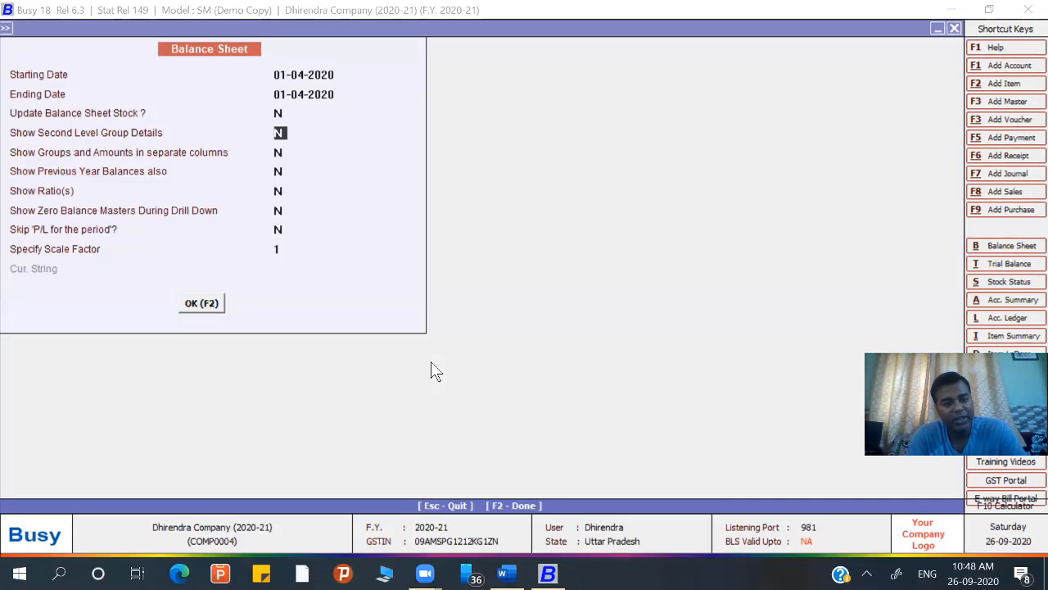
{"action": "key", "text": "Return"}
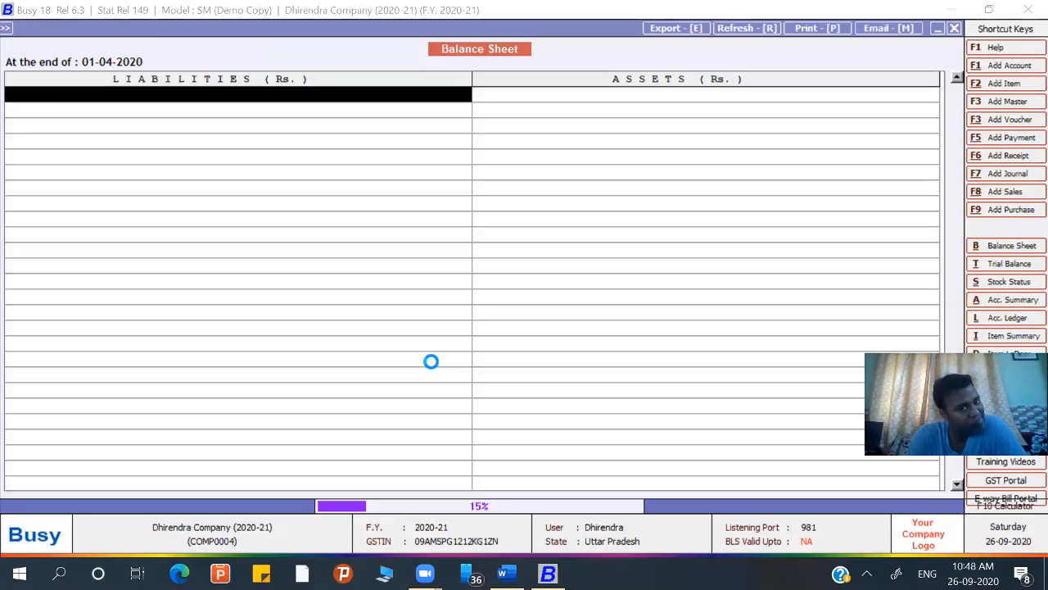
Examine the liabilities and assets entries in the balance sheet, including the difference in opening balance
{"action": "key", "text": "Down"}
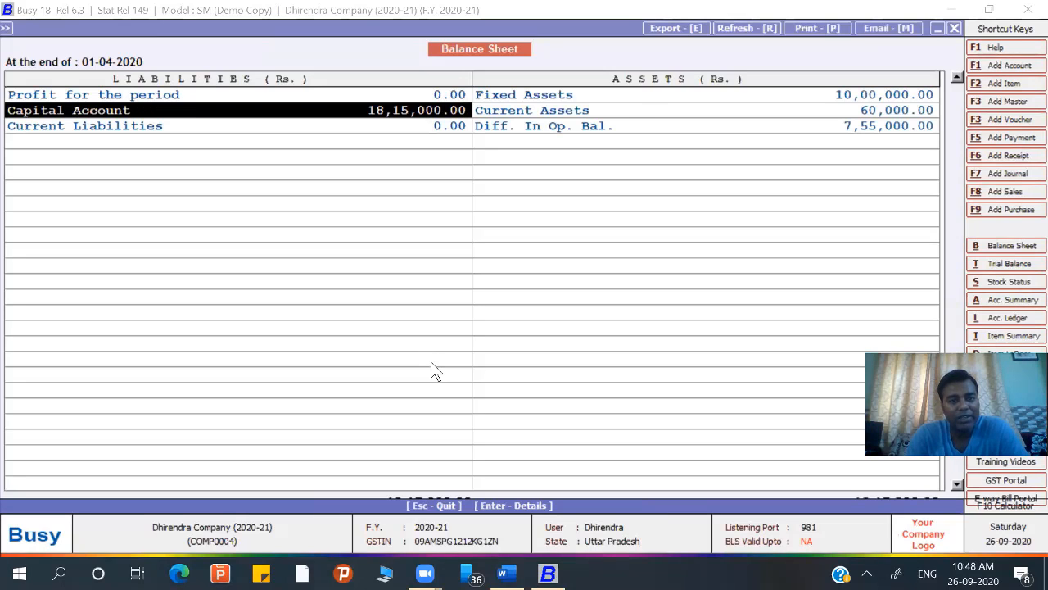
{"action": "key", "text": "Right"}
{"action": "key", "text": "Up"}
{"action": "key", "text": "Down"}
{"action": "key", "text": "Down"}
{"action": "key", "text": "Left"}
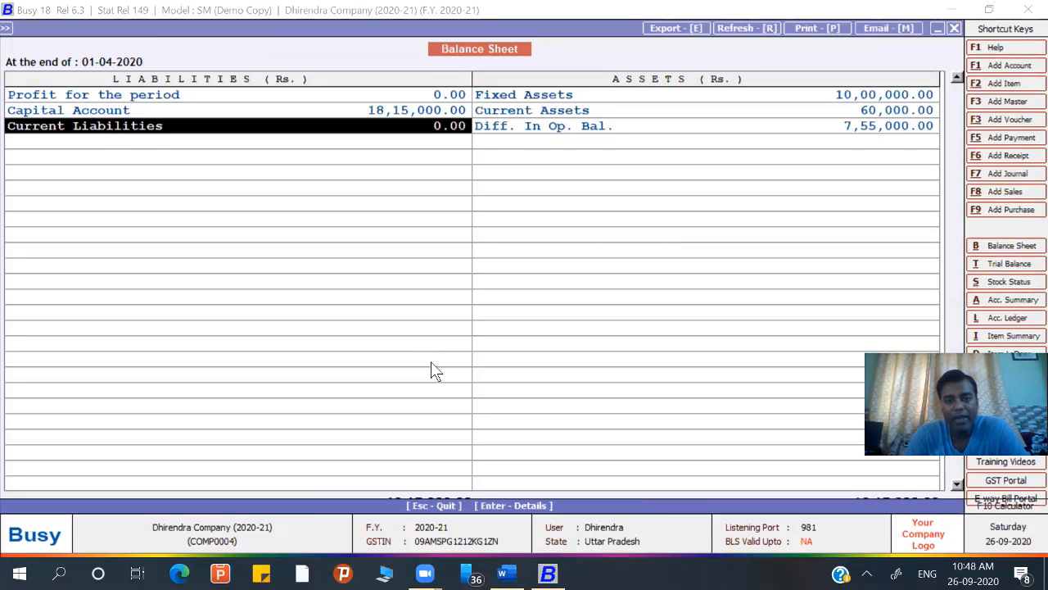
Drill down from Capital Account in the balance sheet through its group balances and monthly summary to the April ledger
{"action": "key", "text": "Up"}
{"action": "key", "text": "Right"}
{"action": "key", "text": "Down"}
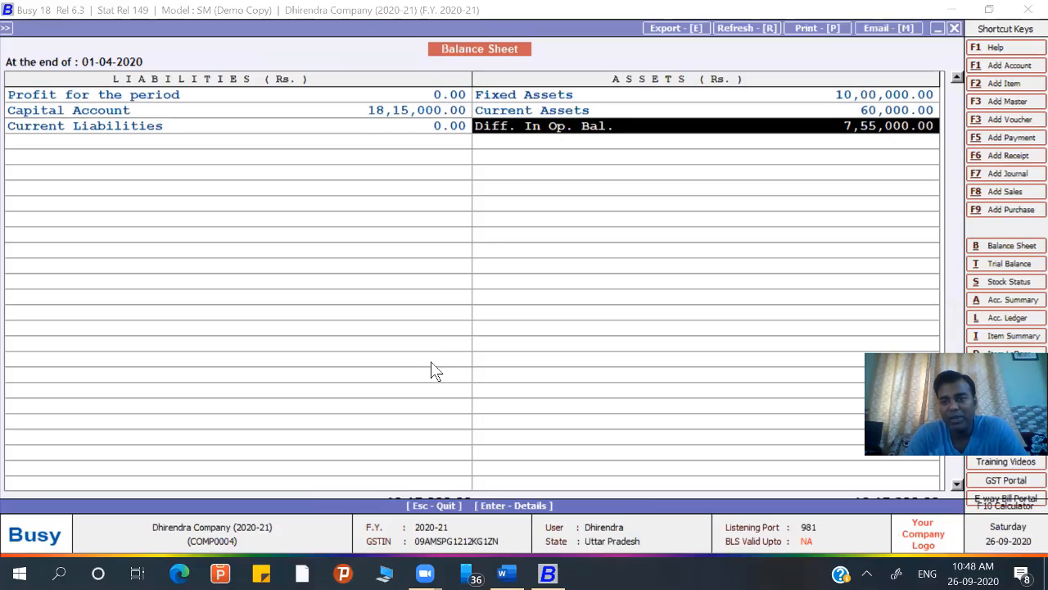
{"action": "key", "text": "Up"}
{"action": "key", "text": "Left"}
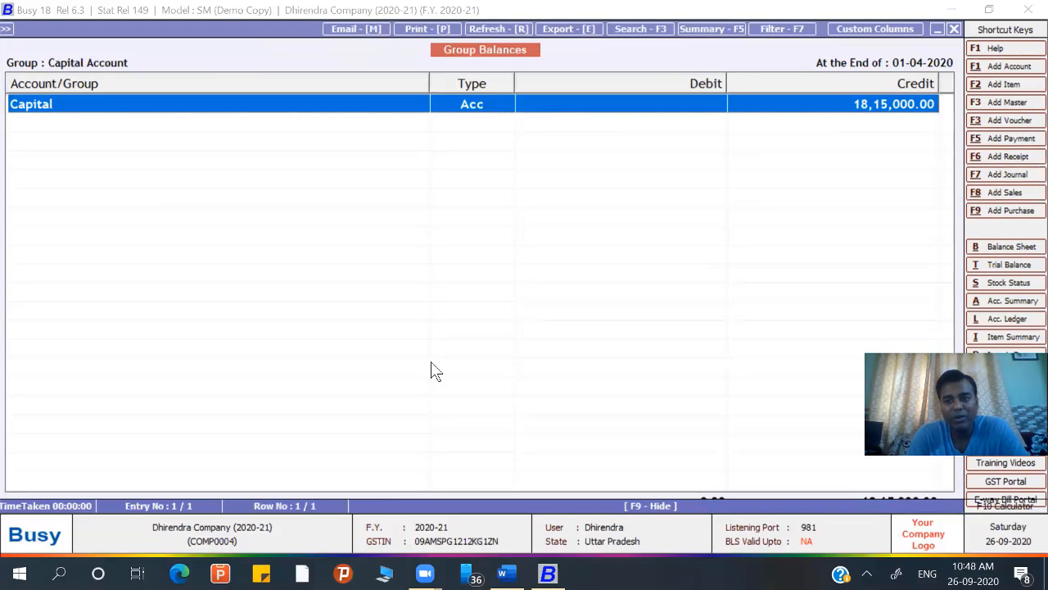
{"action": "key", "text": "Return"}
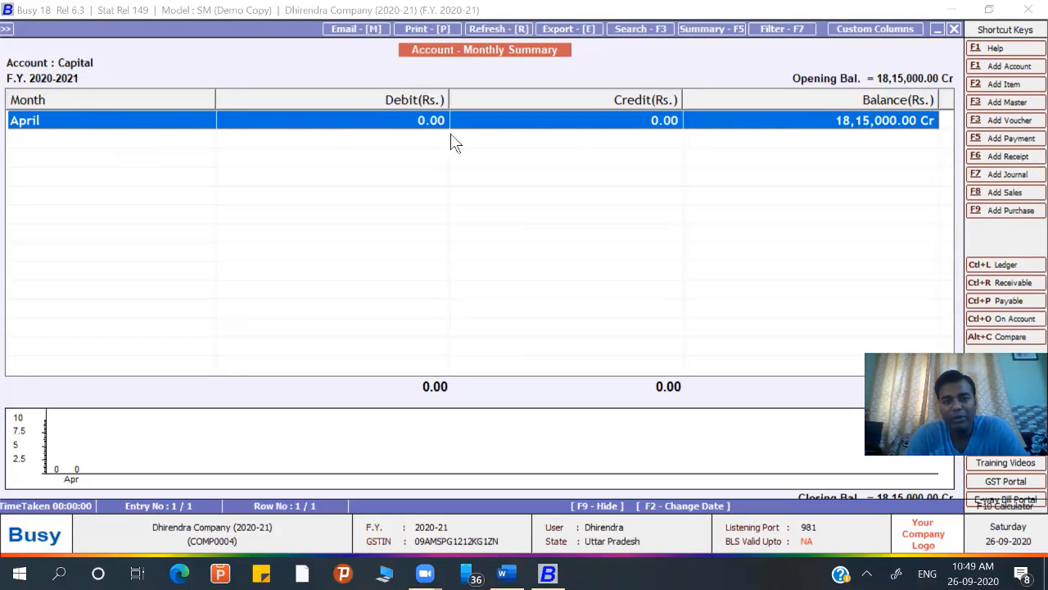
{"action": "double_click", "coordinate": [874, 121]}
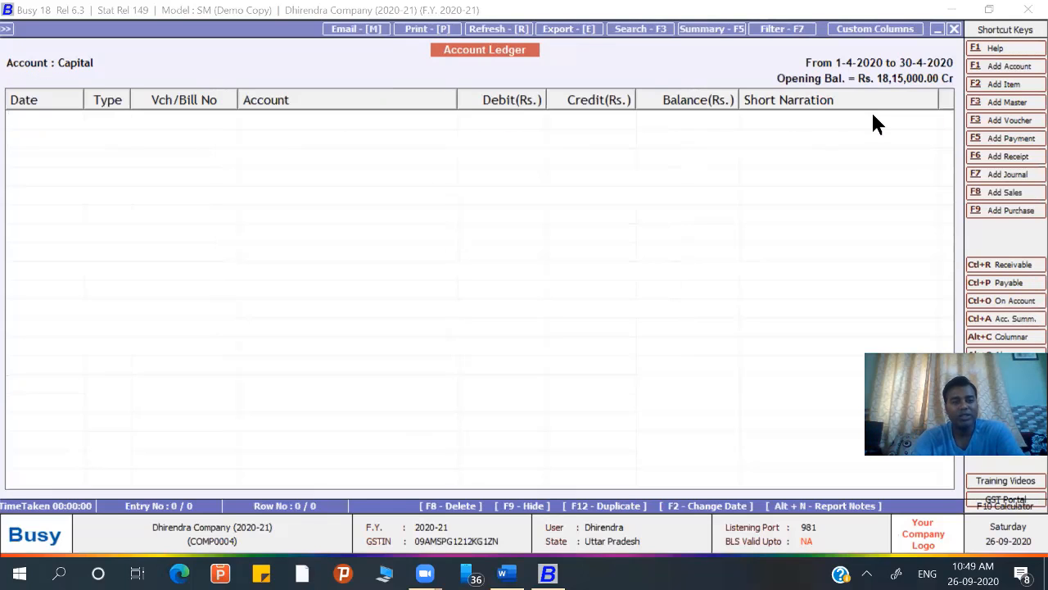
Reopen the April ledger from the Capital account's monthly summary, and close the reports back to the Final Results options
{"action": "key", "text": "Escape"}
{"action": "left_click", "coordinate": [59, 475]}
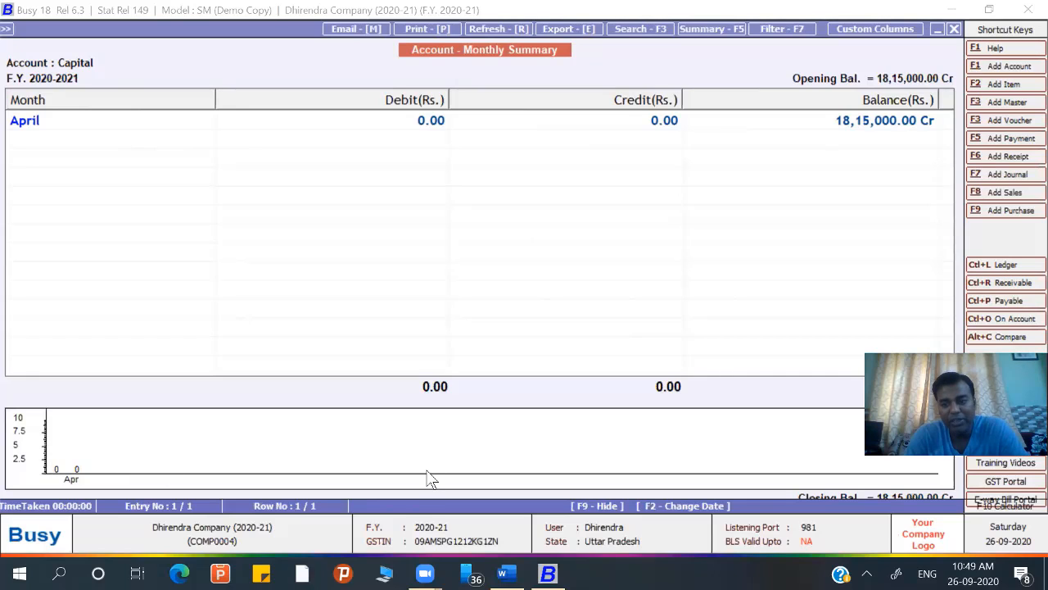
{"action": "left_click", "coordinate": [708, 310]}
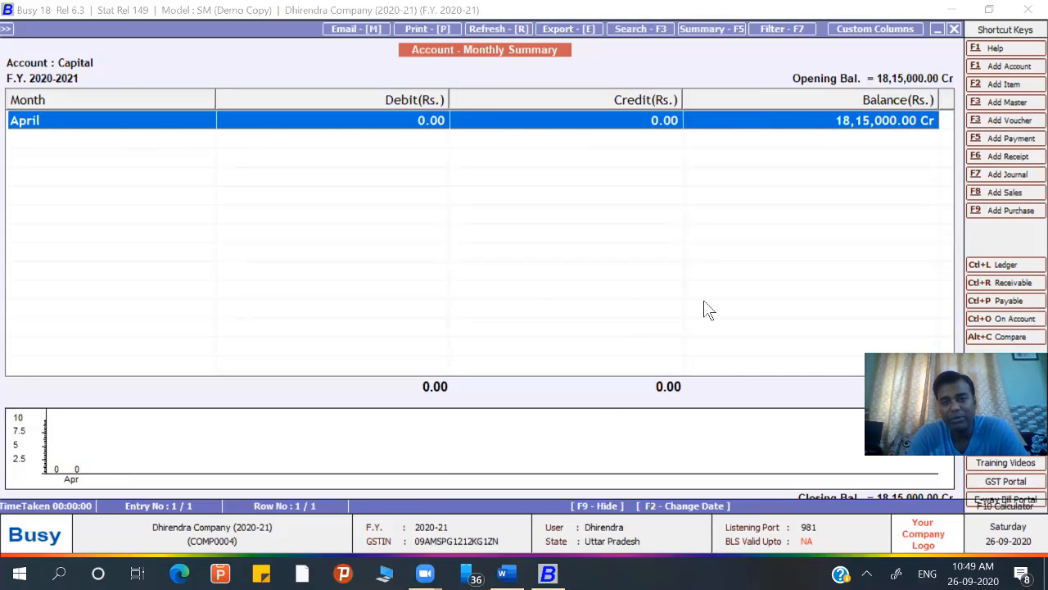
{"action": "key", "text": "Return"}
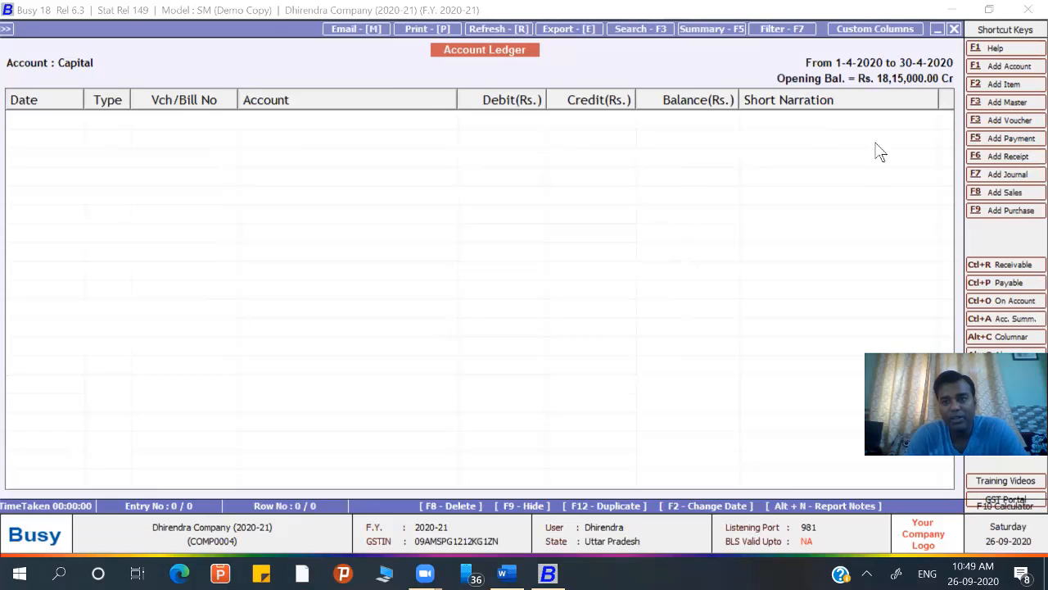
{"action": "key", "text": "Escape"}
{"action": "key", "text": "Escape"}
{"action": "key", "text": "Escape"}
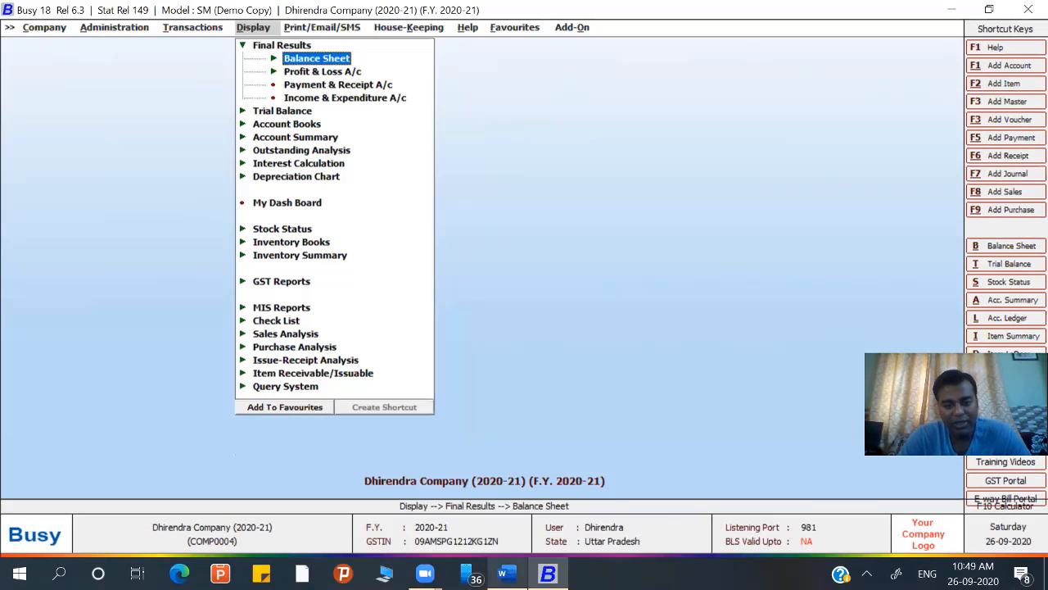
Check the description of the balance sheet view options in the Word document, and return to Busy
{"action": "key", "text": "alt+Tab"}
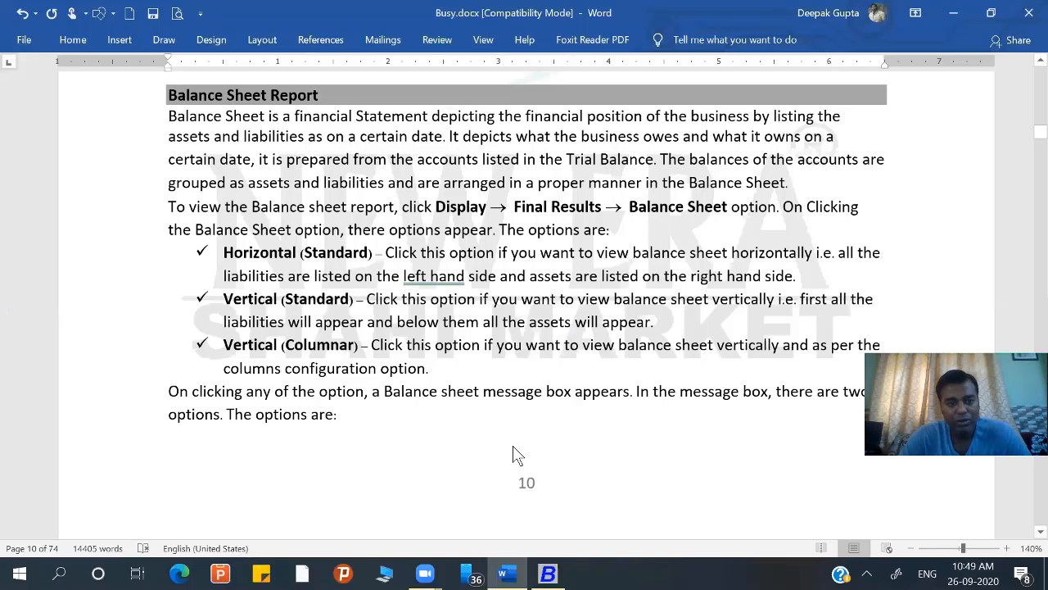
{"action": "scroll", "coordinate": [513, 455], "scroll_direction": "down", "scroll_amount": 3}
{"action": "key", "text": "alt+Tab"}
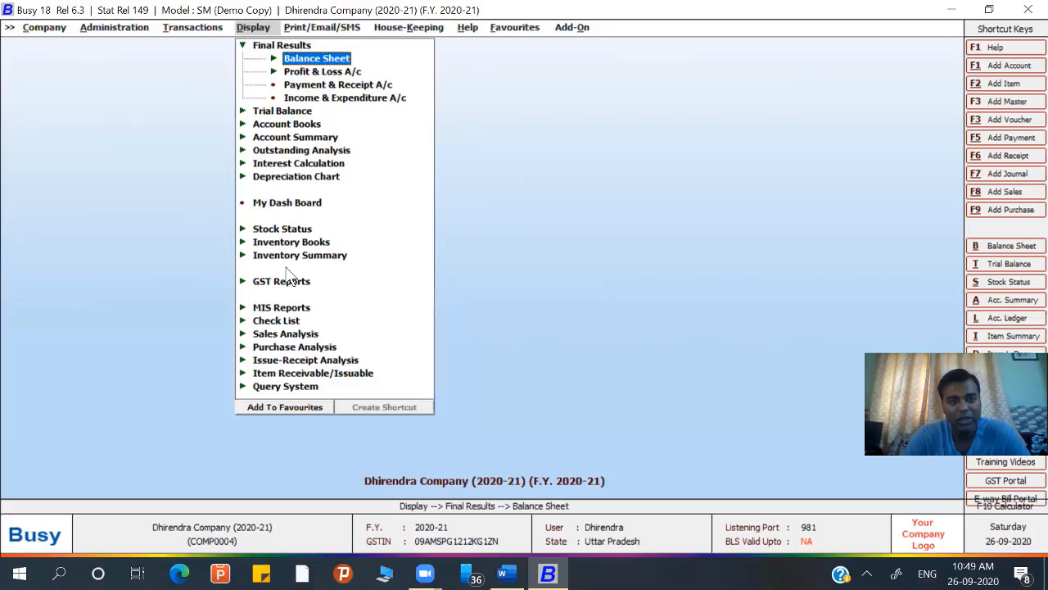
Display the Vertical (Standard) balance sheet for 01-04-2020, and close it after viewing the sources and application of funds
{"action": "key", "text": "Return"}
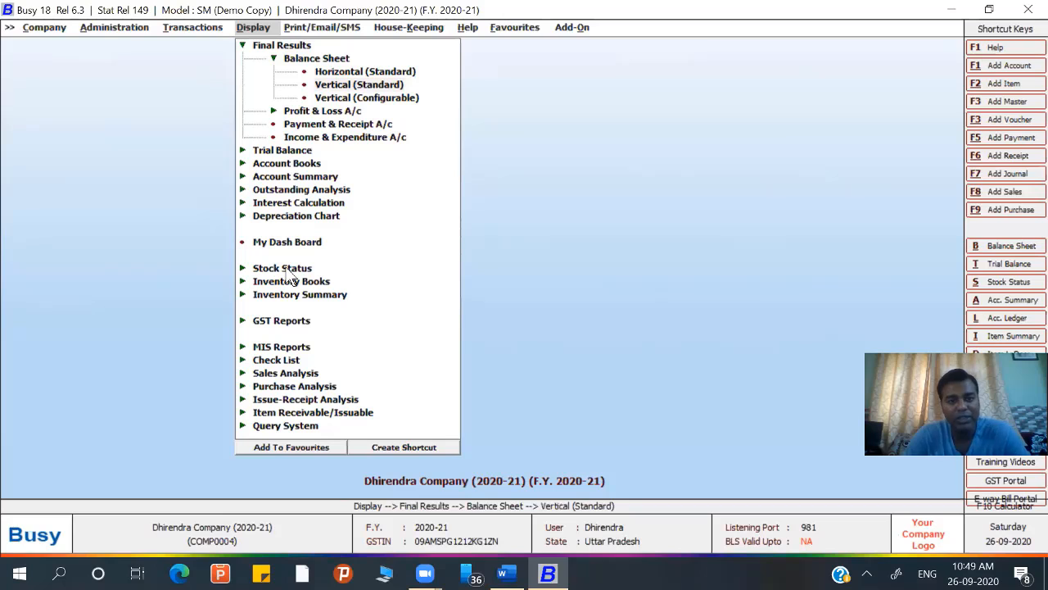
{"action": "key", "text": "Return"}
{"action": "key", "text": "Return"}
{"action": "key", "text": "Return"}
{"action": "key", "text": "Return"}
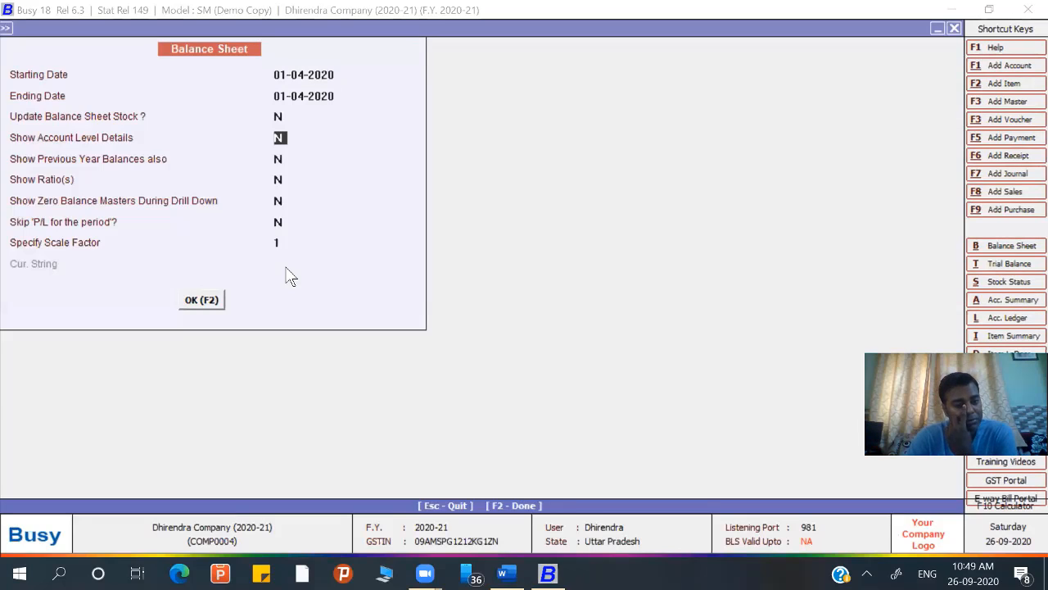
{"action": "key", "text": "Return"}
{"action": "key", "text": "F2"}
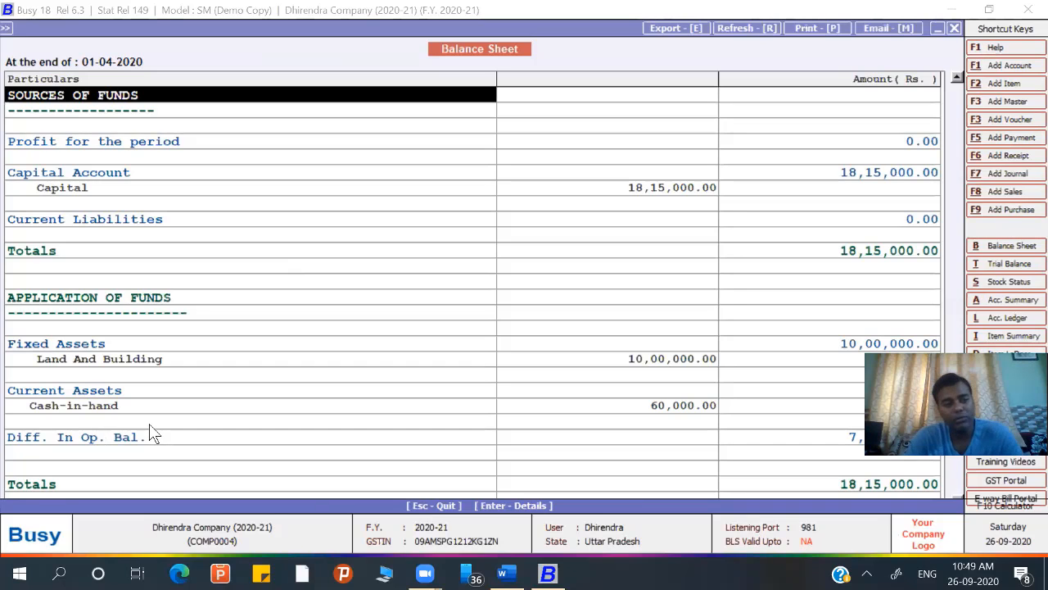
{"action": "key", "text": "Escape"}
{"action": "key", "text": "Escape"}
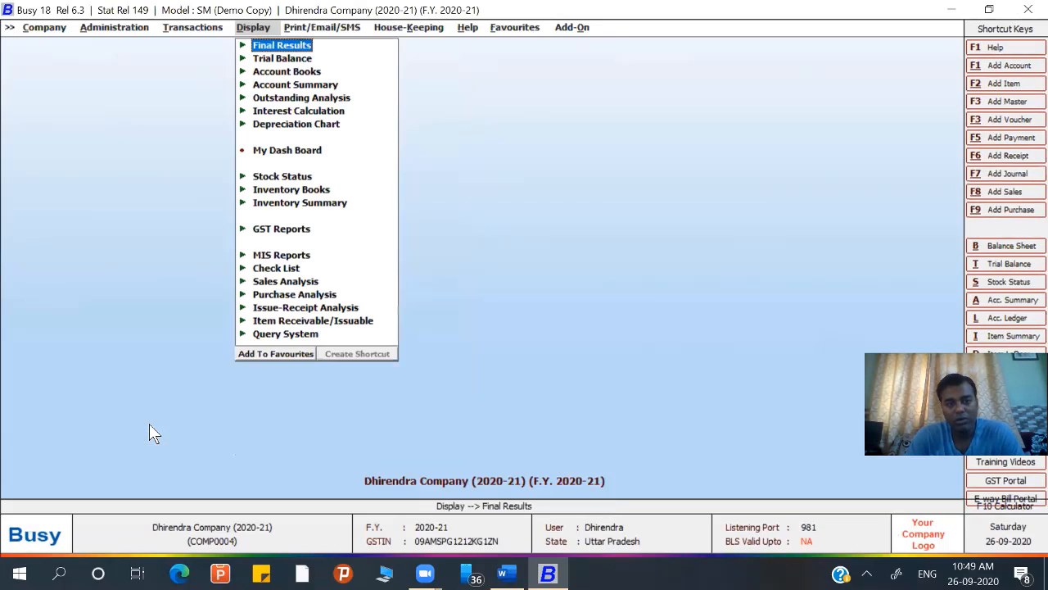
Switch to the Word document and look through the backup, restoration and Remember sections up to the Day 1 assignment
{"action": "key", "text": "alt+Tab"}
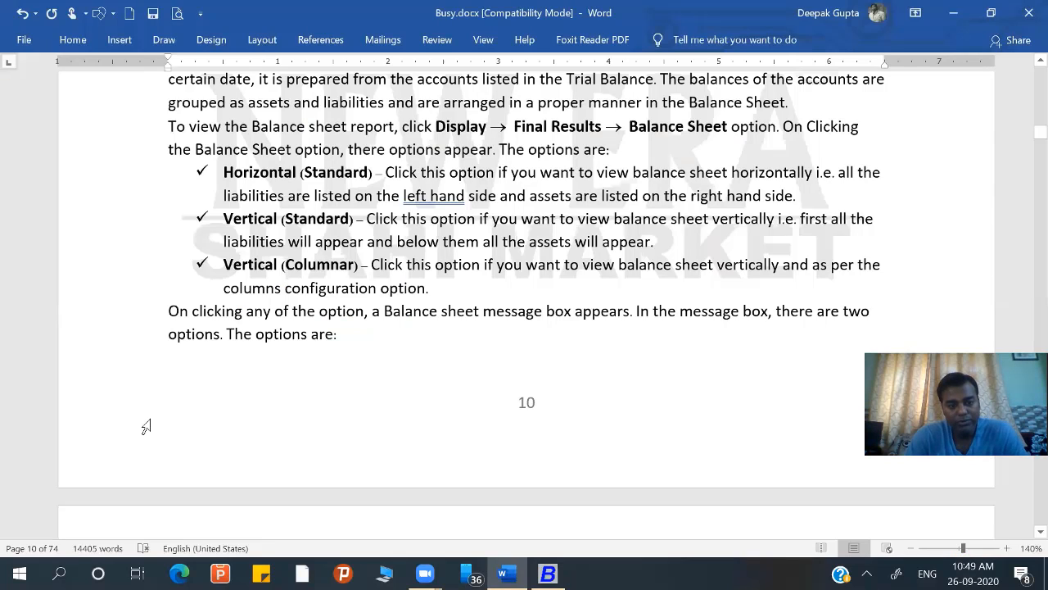
{"action": "scroll", "coordinate": [146, 427], "scroll_direction": "down", "scroll_amount": 5}
{"action": "scroll", "coordinate": [146, 427], "scroll_direction": "down", "scroll_amount": 5}
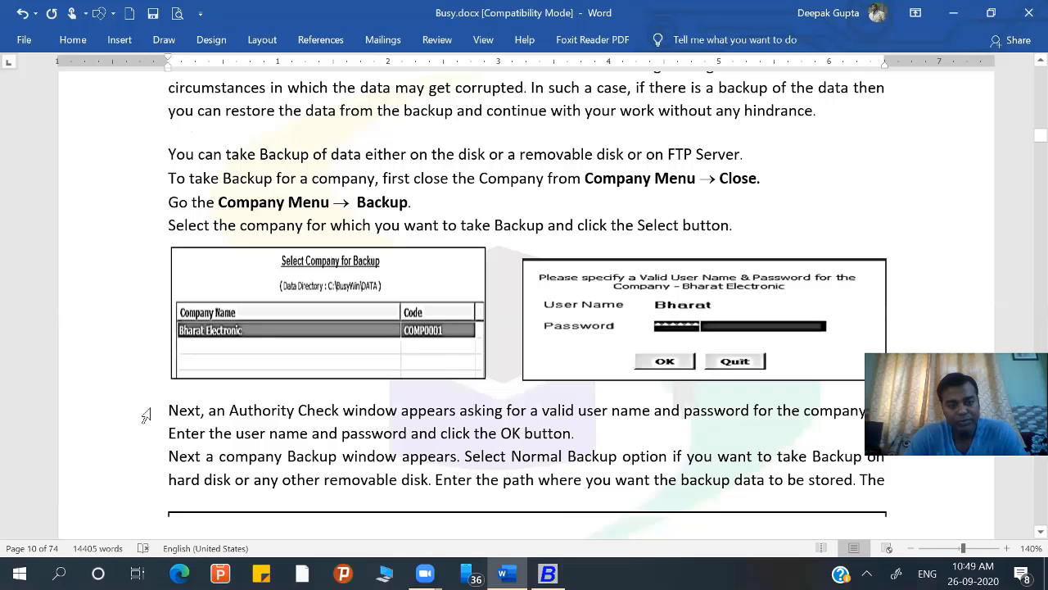
{"action": "scroll", "coordinate": [146, 416], "scroll_direction": "down", "scroll_amount": 8}
{"action": "scroll", "coordinate": [146, 416], "scroll_direction": "down", "scroll_amount": 15}
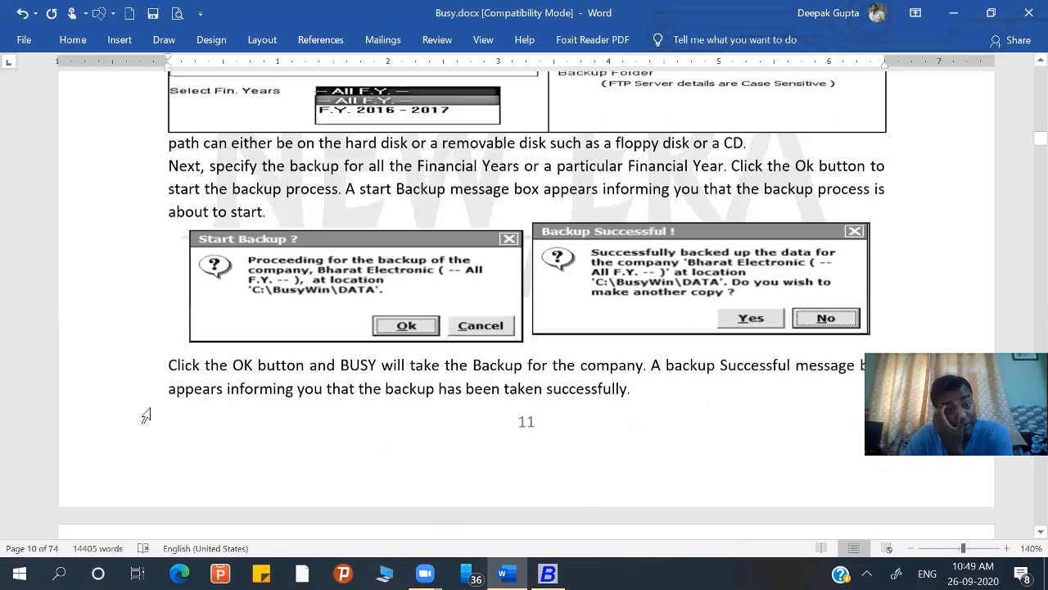
{"action": "scroll", "coordinate": [366, 177], "scroll_direction": "down", "scroll_amount": 14}
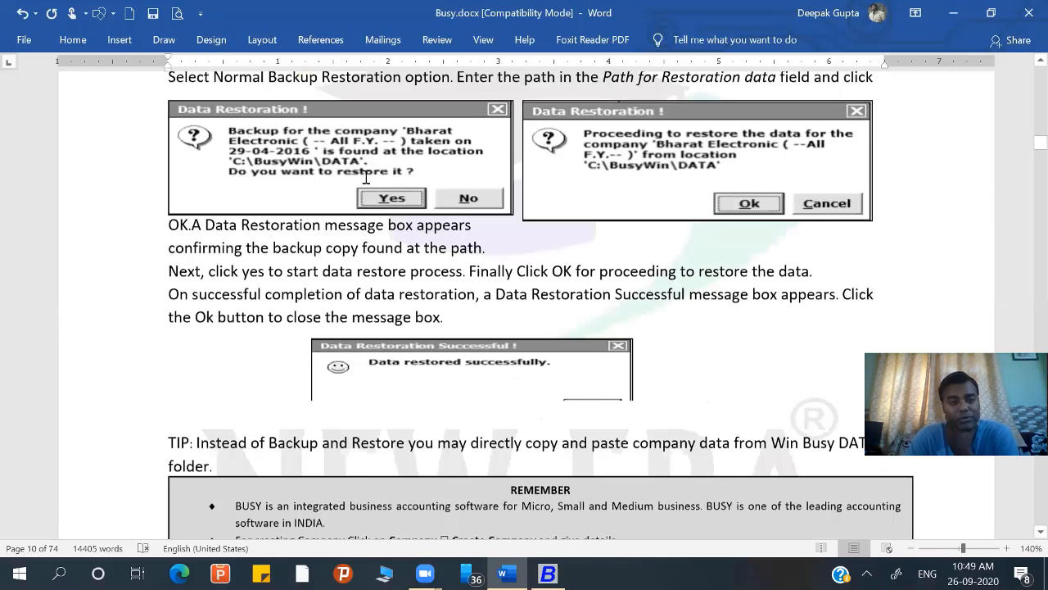
{"action": "scroll", "coordinate": [366, 177], "scroll_direction": "down", "scroll_amount": 5}
{"action": "scroll", "coordinate": [366, 177], "scroll_direction": "down", "scroll_amount": 4}
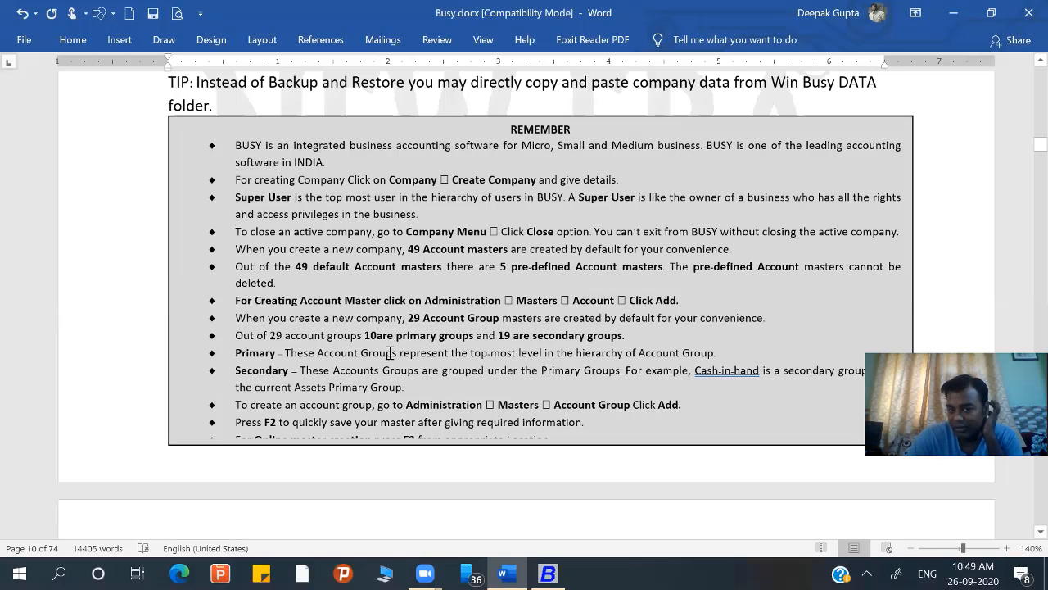
{"action": "scroll", "coordinate": [390, 352], "scroll_direction": "down", "scroll_amount": 11}
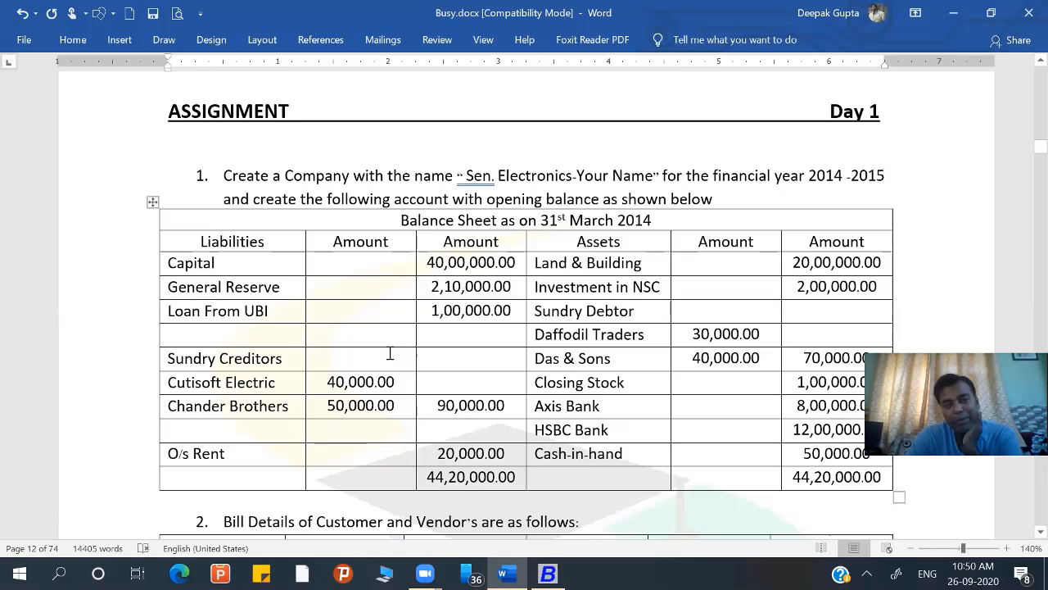
Change the financial year in question 1 of the Day 1 assignment to 2020 -2021
{"action": "left_click", "coordinate": [332, 177]}
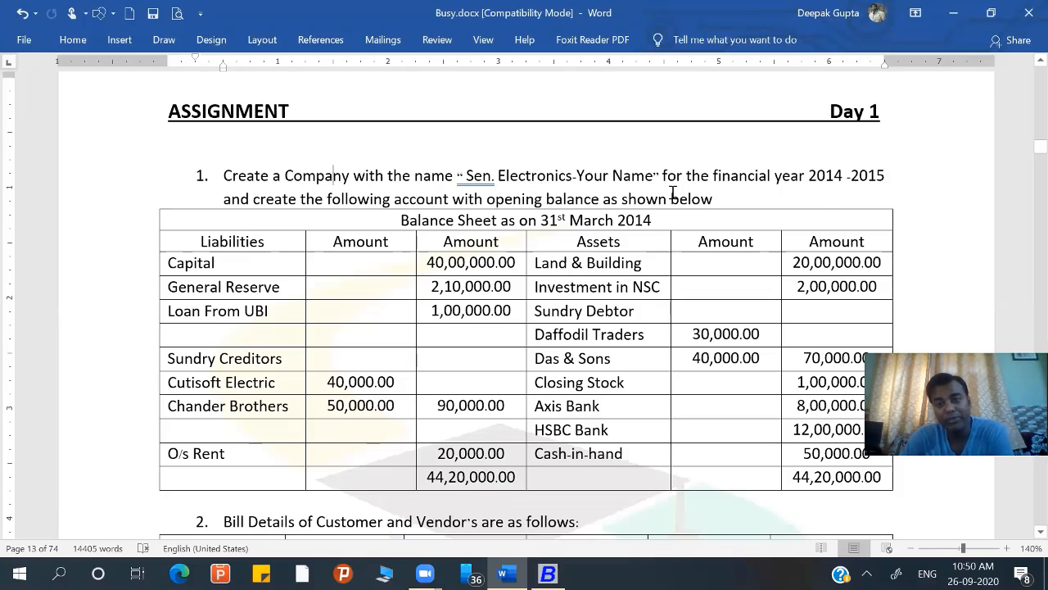
{"action": "left_click", "coordinate": [842, 179]}
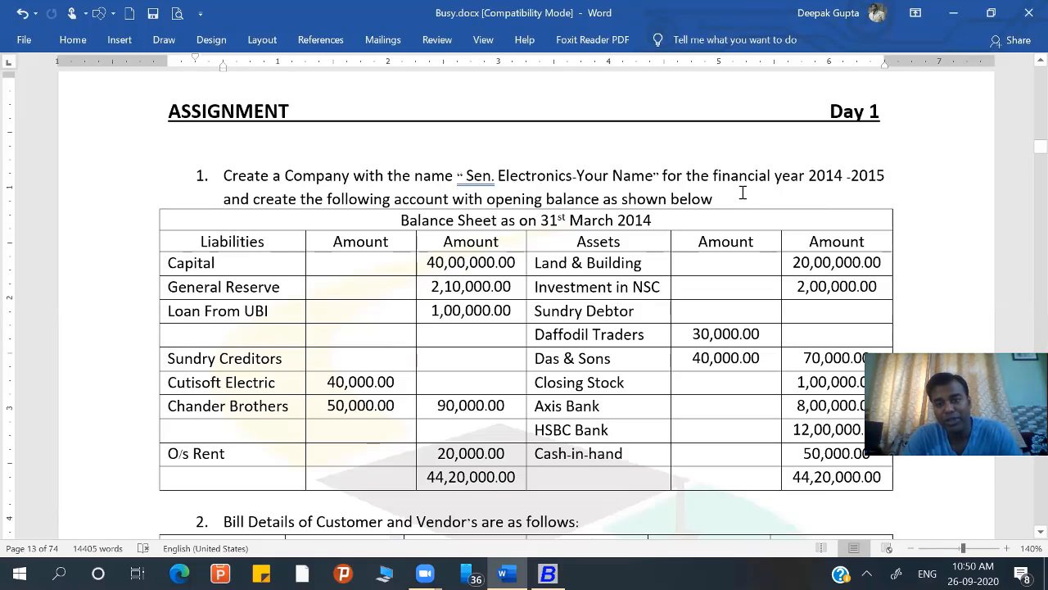
{"action": "key", "text": "BackSpace"}
{"action": "key", "text": "BackSpace"}
{"action": "type", "text": "20"}
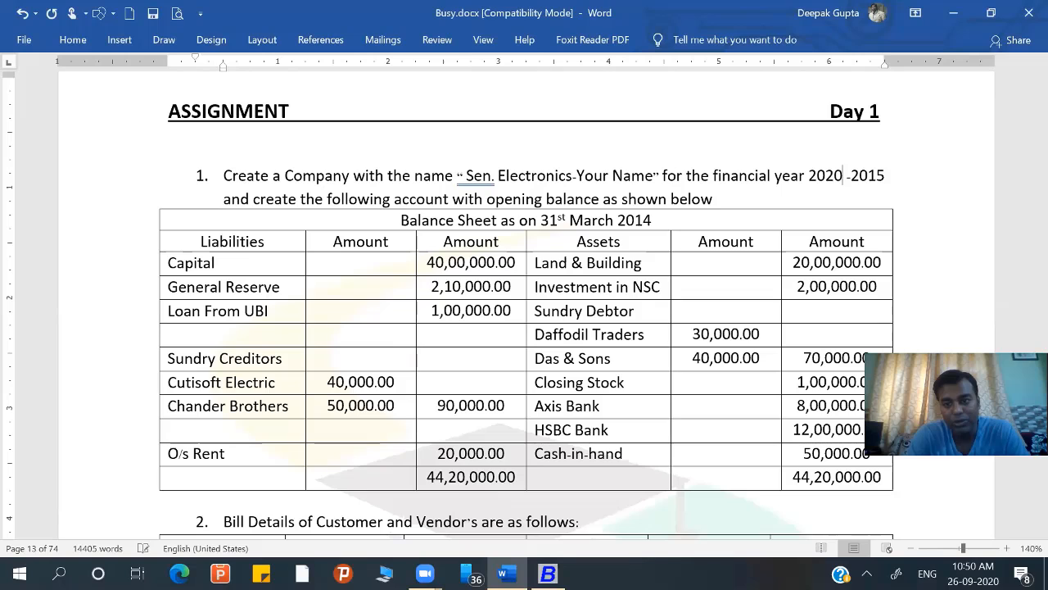
{"action": "key", "text": "Right"}
{"action": "key", "text": "Right"}
{"action": "key", "text": "Right"}
{"action": "key", "text": "Right"}
{"action": "key", "text": "Right"}
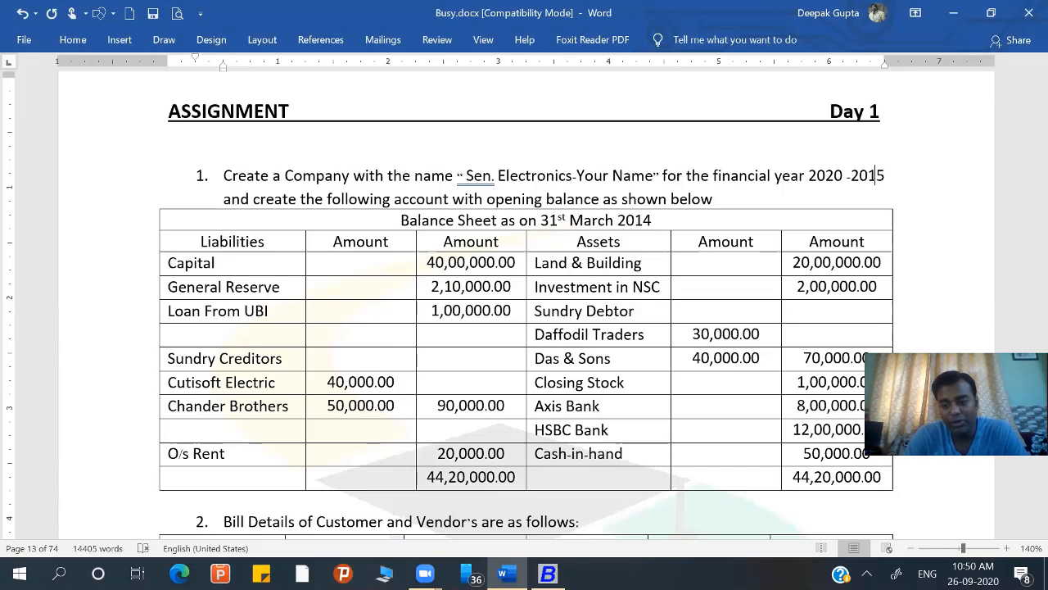
{"action": "key", "text": "BackSpace"}
{"action": "key", "text": "BackSpace"}
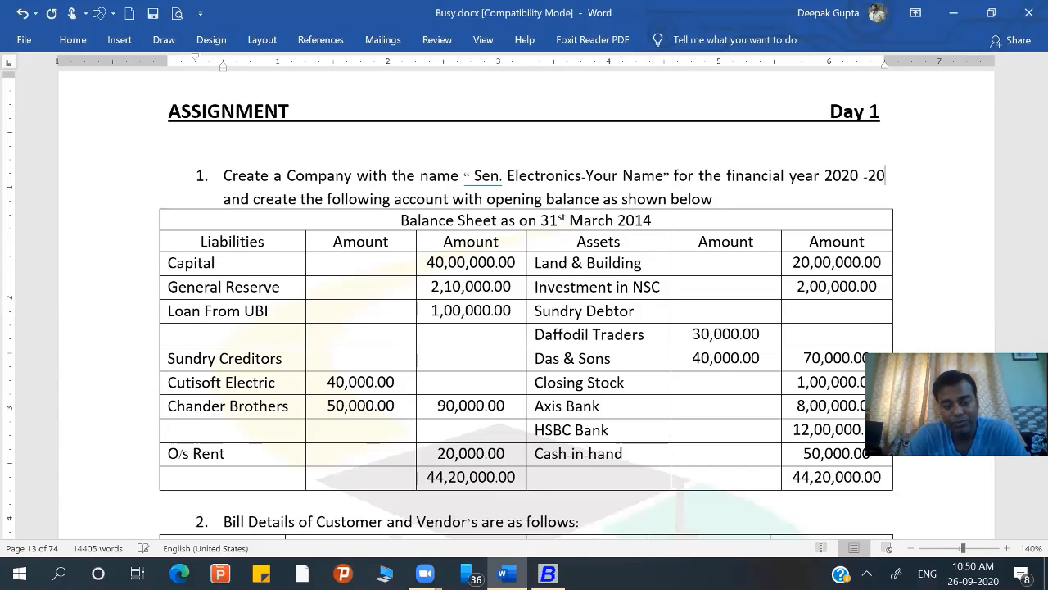
{"action": "type", "text": "21"}
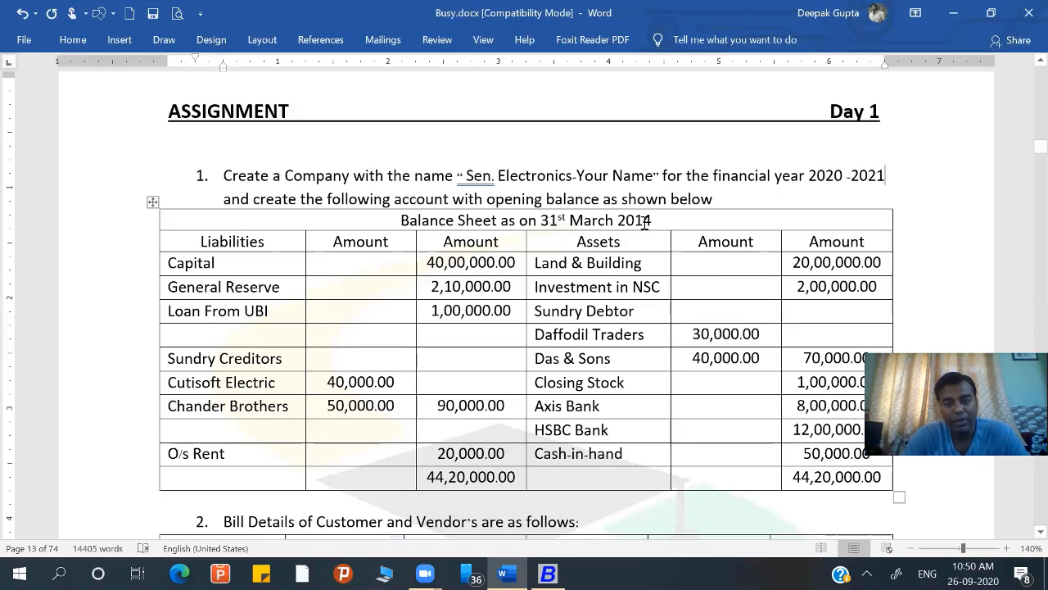
Set the year in the assignment's balance sheet table heading to 2020, so it reads 31st March 2020
{"action": "left_click", "coordinate": [652, 221]}
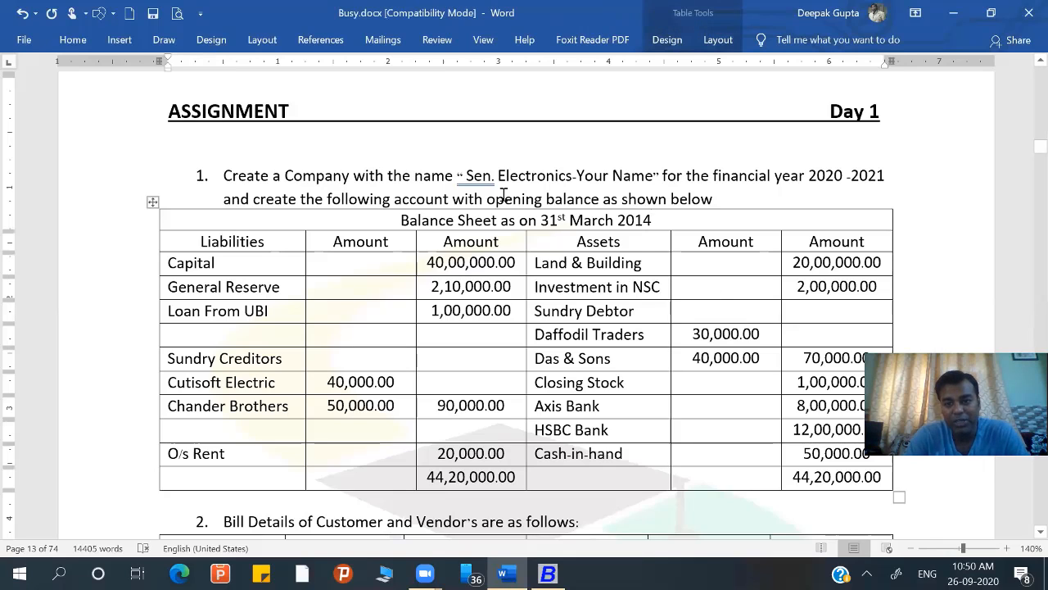
{"action": "key", "text": "BackSpace"}
{"action": "key", "text": "BackSpace"}
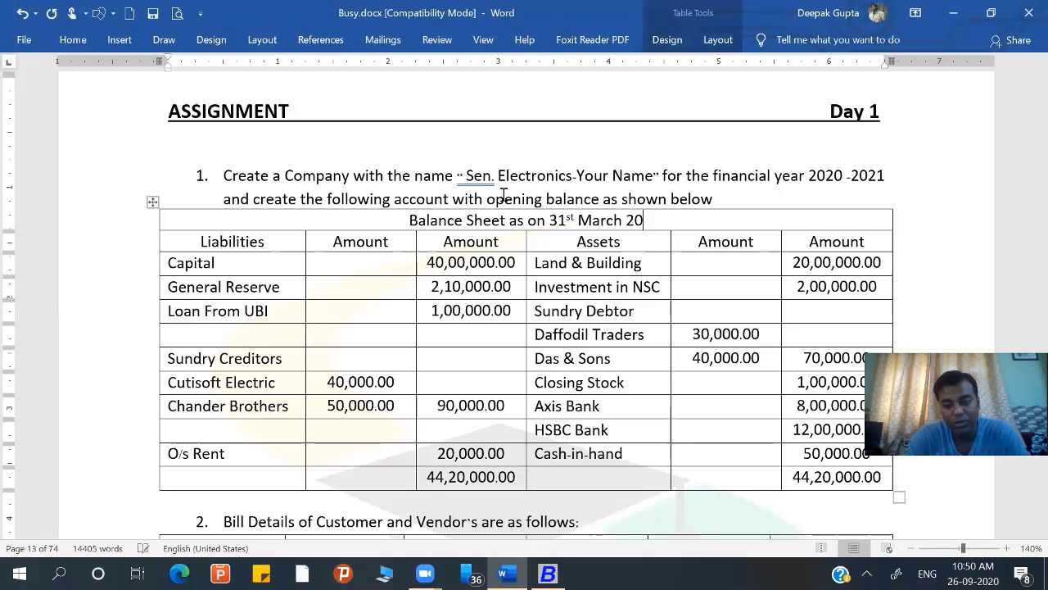
{"action": "type", "text": "20"}
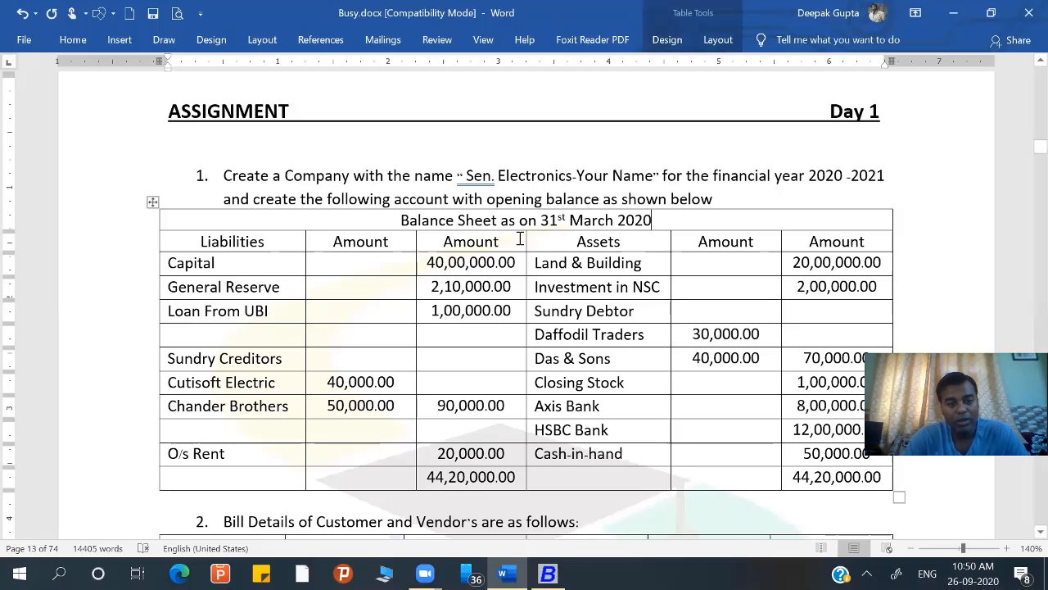
Review the customer and vendor bill details against the Sundry Creditors and Sundry Debtor entries in the balance sheet table
{"action": "scroll", "coordinate": [278, 167], "scroll_direction": "down", "scroll_amount": 1}
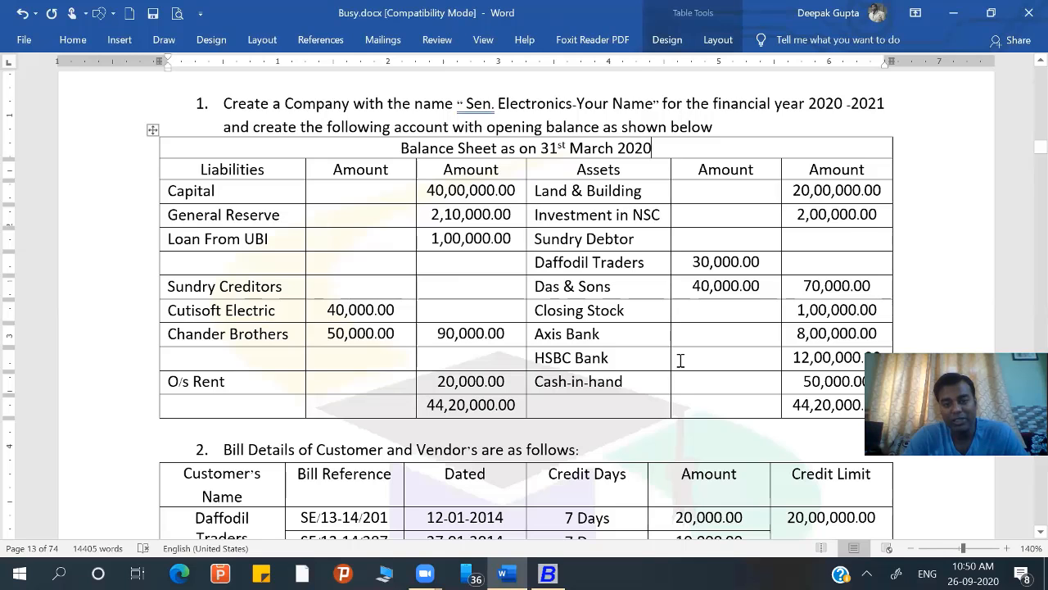
{"action": "scroll", "coordinate": [610, 286], "scroll_direction": "down", "scroll_amount": 2}
{"action": "scroll", "coordinate": [281, 234], "scroll_direction": "down", "scroll_amount": 1}
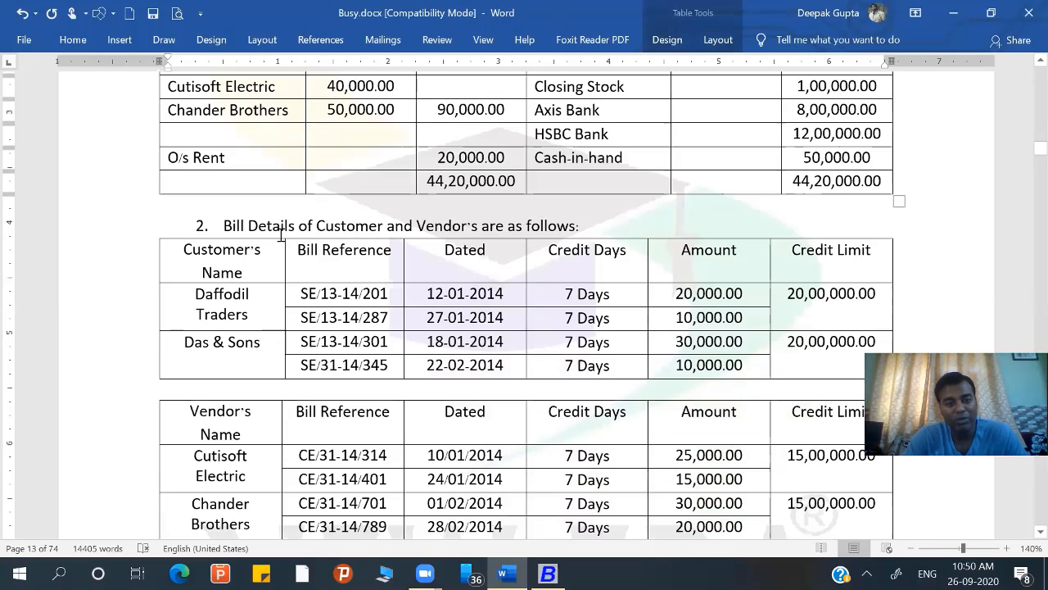
{"action": "scroll", "coordinate": [262, 229], "scroll_direction": "up", "scroll_amount": 1}
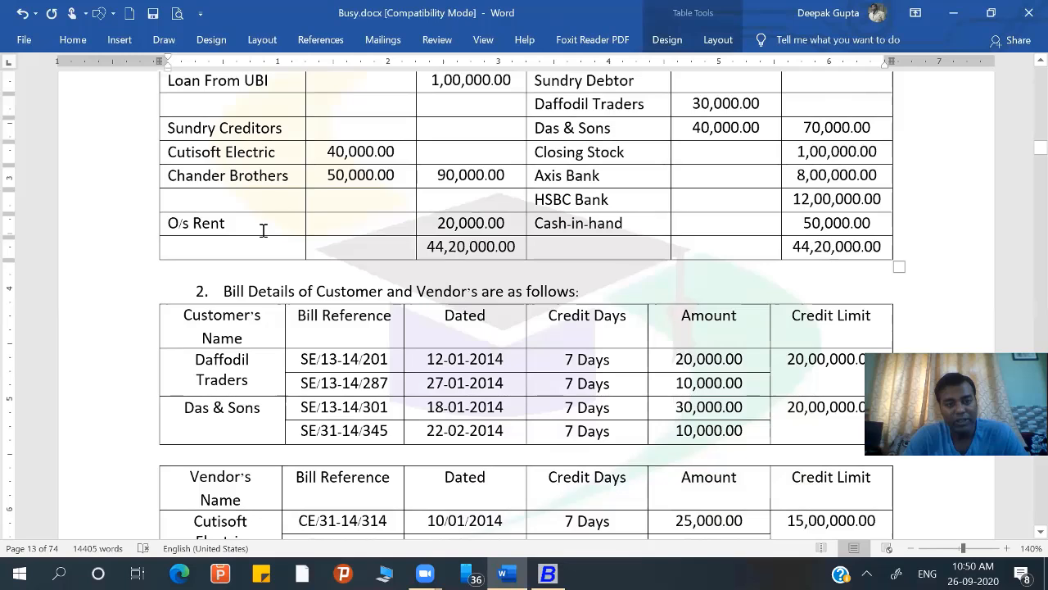
{"action": "scroll", "coordinate": [262, 230], "scroll_direction": "up", "scroll_amount": 1}
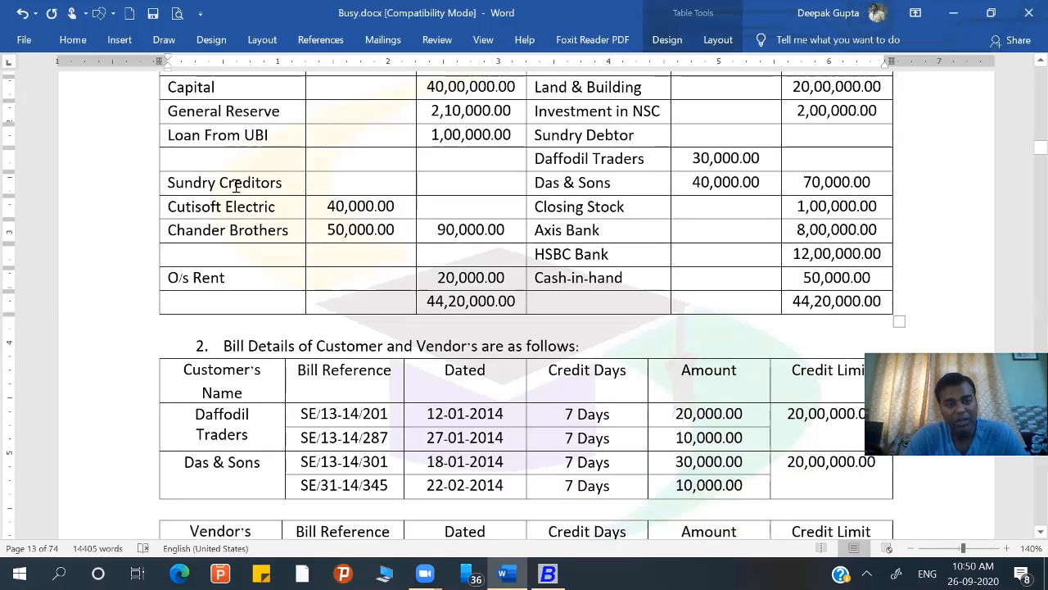
{"action": "left_click_drag", "start_coordinate": [237, 186], "coordinate": [318, 197]}
{"action": "left_click", "coordinate": [569, 146]}
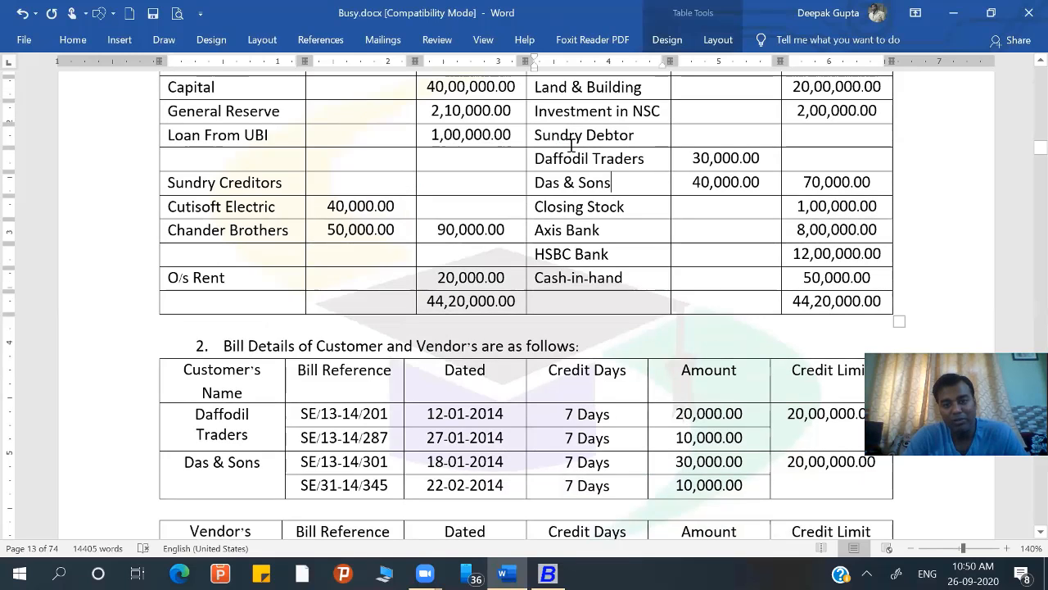
{"action": "left_click_drag", "start_coordinate": [557, 136], "coordinate": [637, 140]}
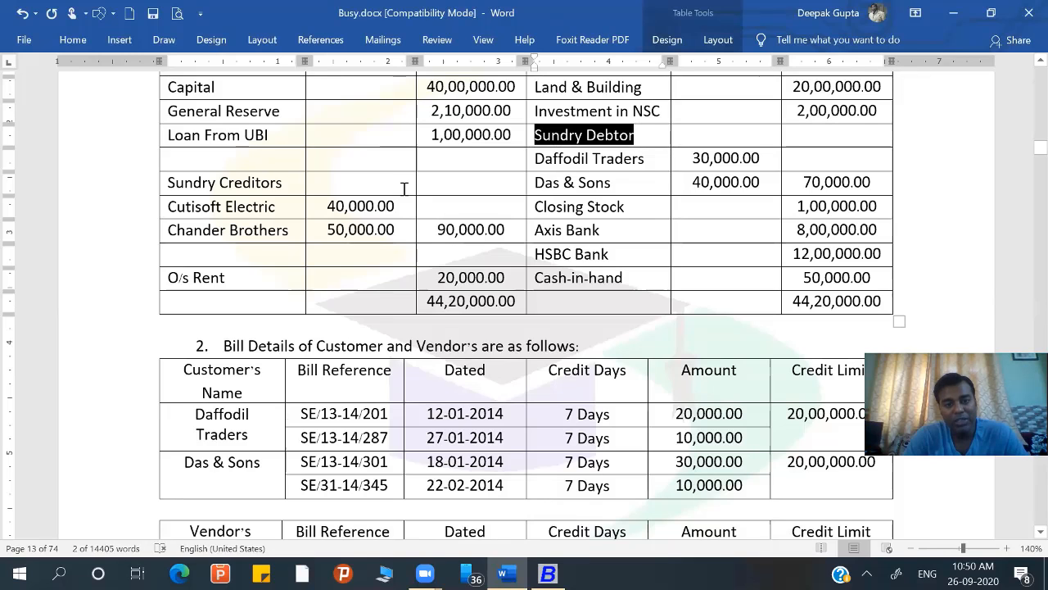
Look through the Day 1 assignment from Sundry Creditors to the backup, delete and restore tasks, and return to its first question
{"action": "scroll", "coordinate": [299, 181], "scroll_direction": "down", "scroll_amount": 1}
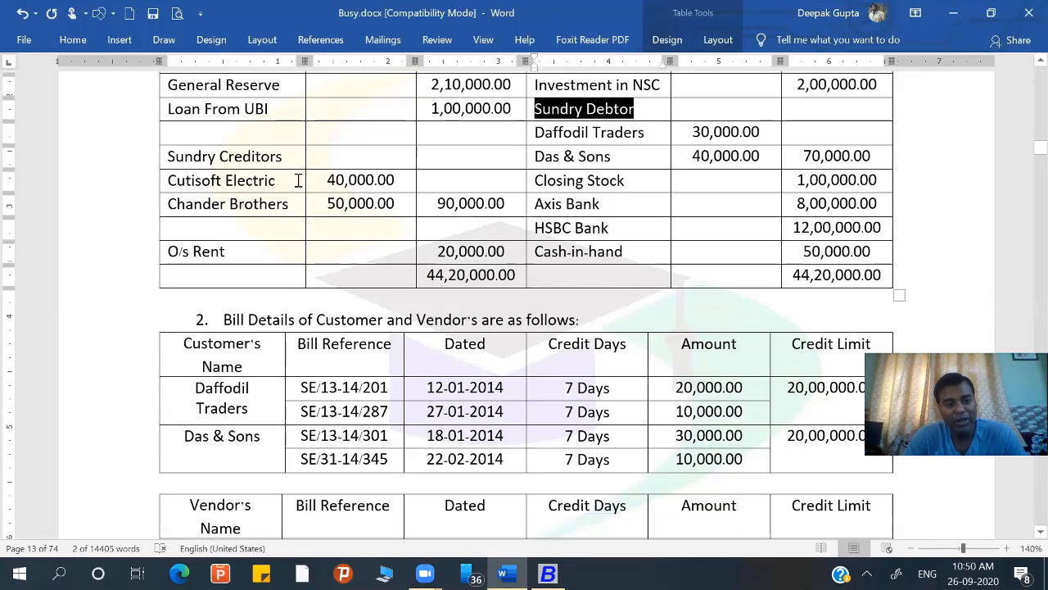
{"action": "left_click", "coordinate": [243, 161]}
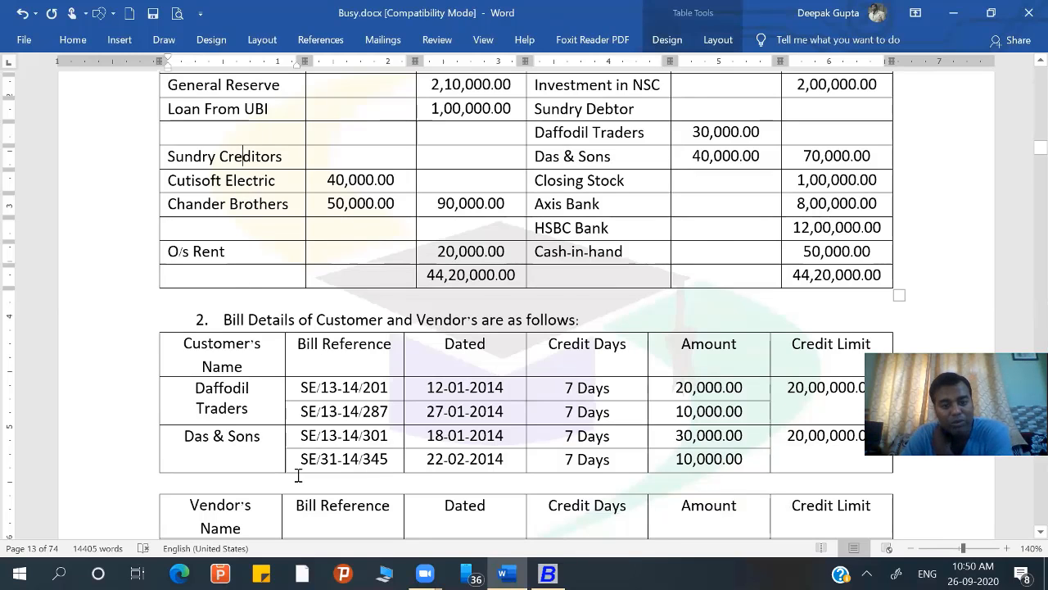
{"action": "scroll", "coordinate": [298, 476], "scroll_direction": "down", "scroll_amount": 3}
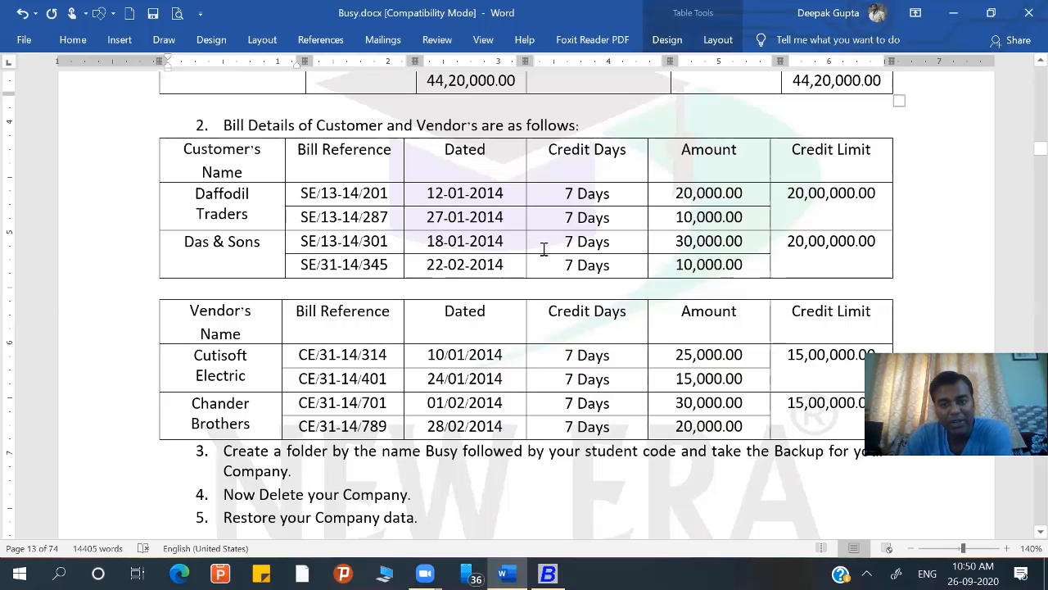
{"action": "scroll", "coordinate": [467, 352], "scroll_direction": "down", "scroll_amount": 1}
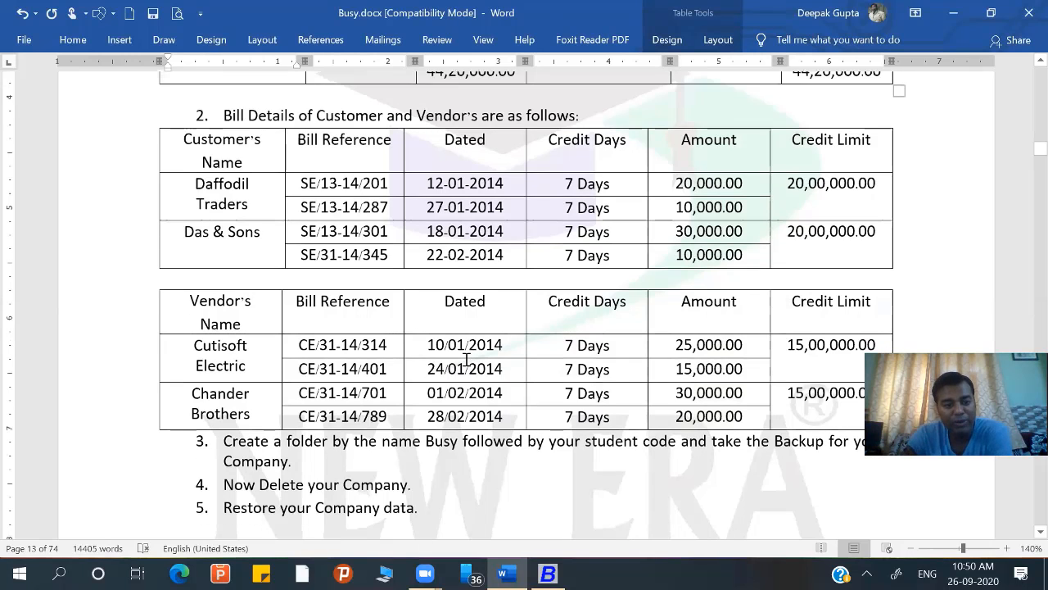
{"action": "scroll", "coordinate": [467, 360], "scroll_direction": "down", "scroll_amount": 2}
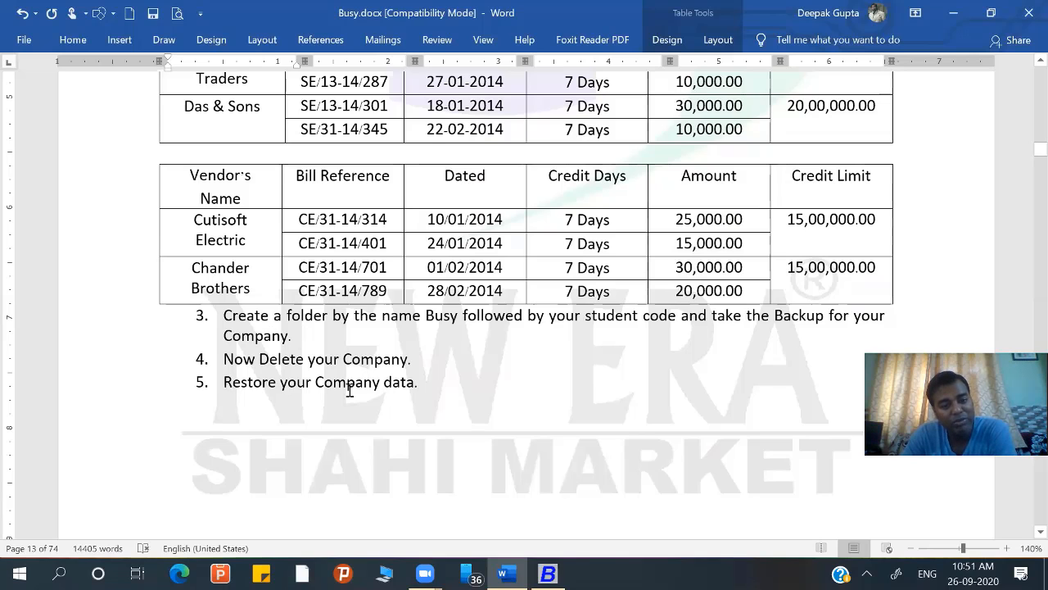
{"action": "scroll", "coordinate": [349, 391], "scroll_direction": "down", "scroll_amount": 1}
{"action": "scroll", "coordinate": [350, 391], "scroll_direction": "down", "scroll_amount": 5}
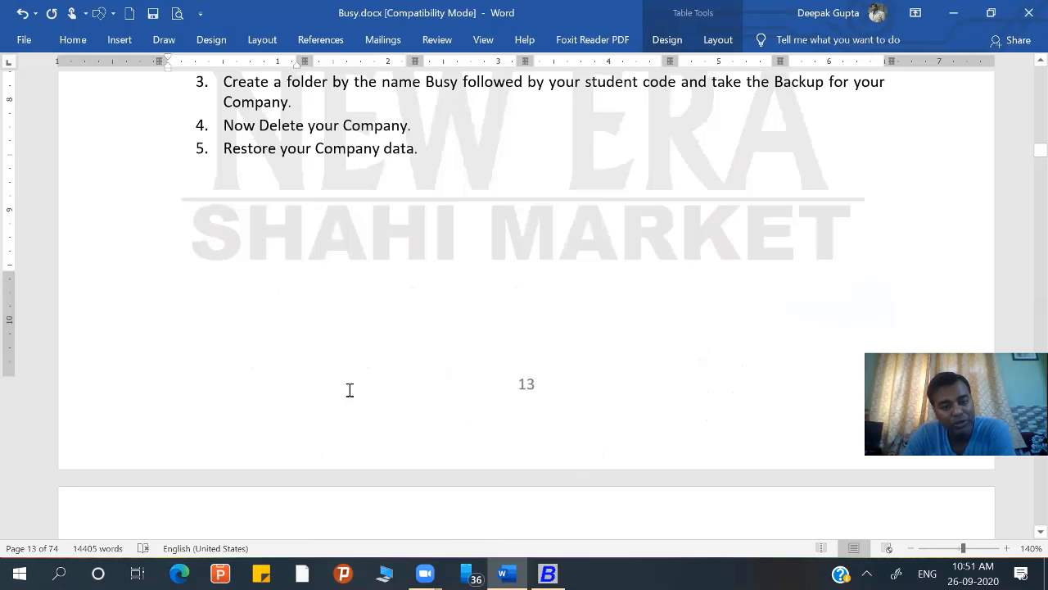
{"action": "scroll", "coordinate": [350, 390], "scroll_direction": "down", "scroll_amount": 1}
{"action": "scroll", "coordinate": [350, 391], "scroll_direction": "down", "scroll_amount": 15}
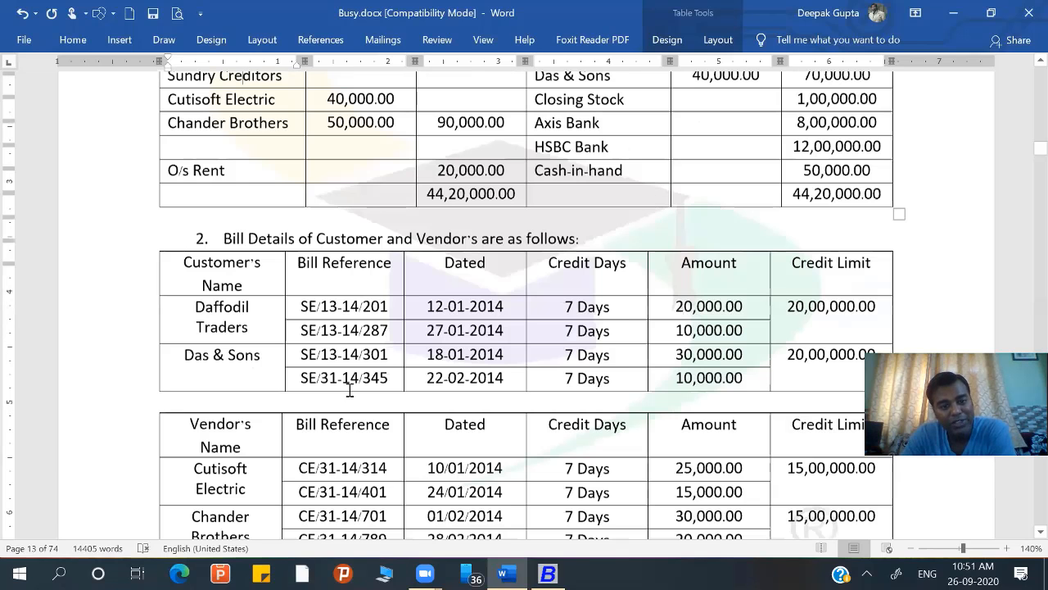
{"action": "scroll", "coordinate": [350, 390], "scroll_direction": "up", "scroll_amount": 2}
{"action": "scroll", "coordinate": [350, 391], "scroll_direction": "up", "scroll_amount": 6}
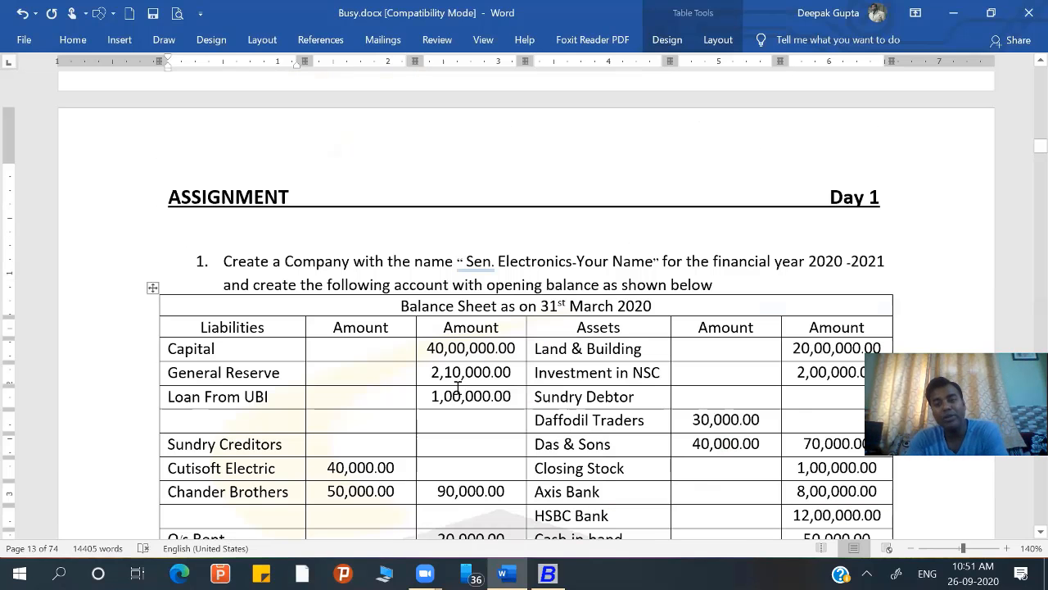